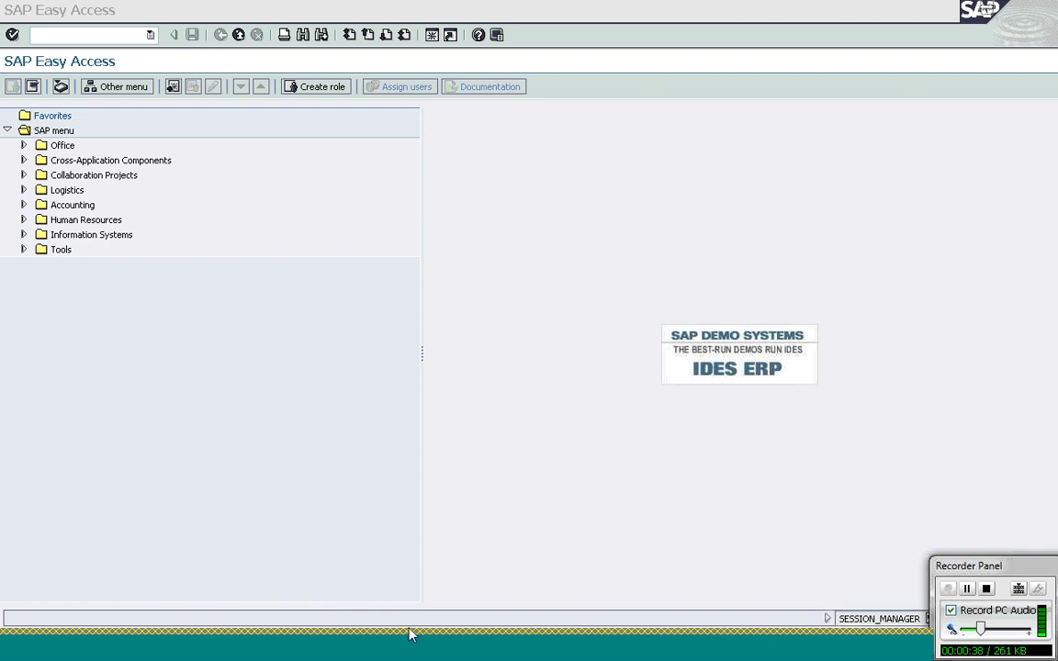
{"action": "left_click", "coordinate": [66, 654]}
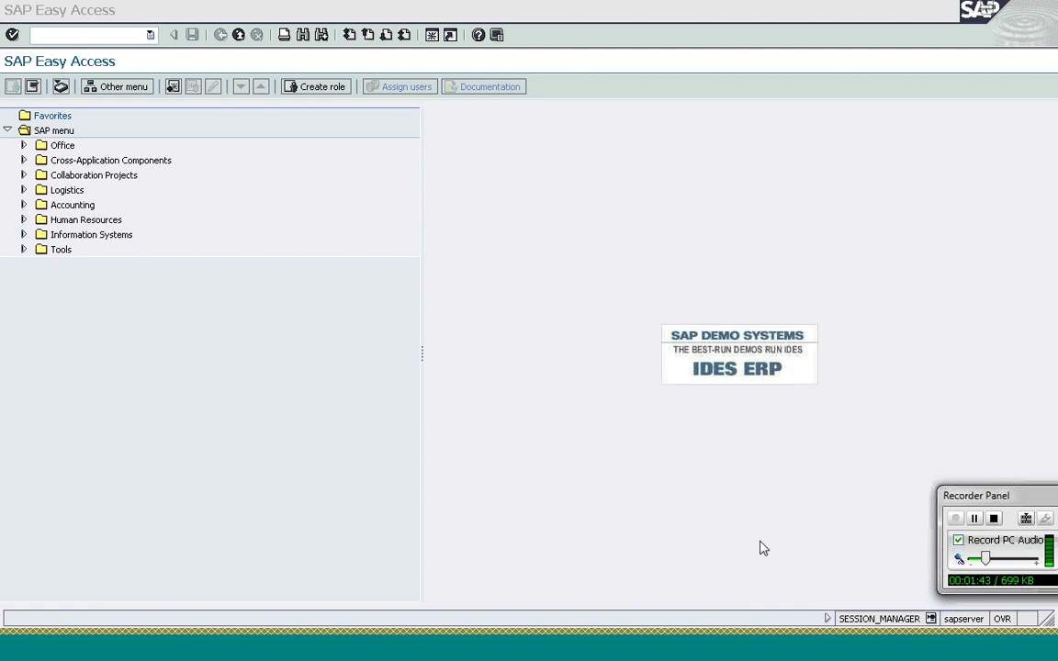
{"action": "left_click", "coordinate": [643, 210]}
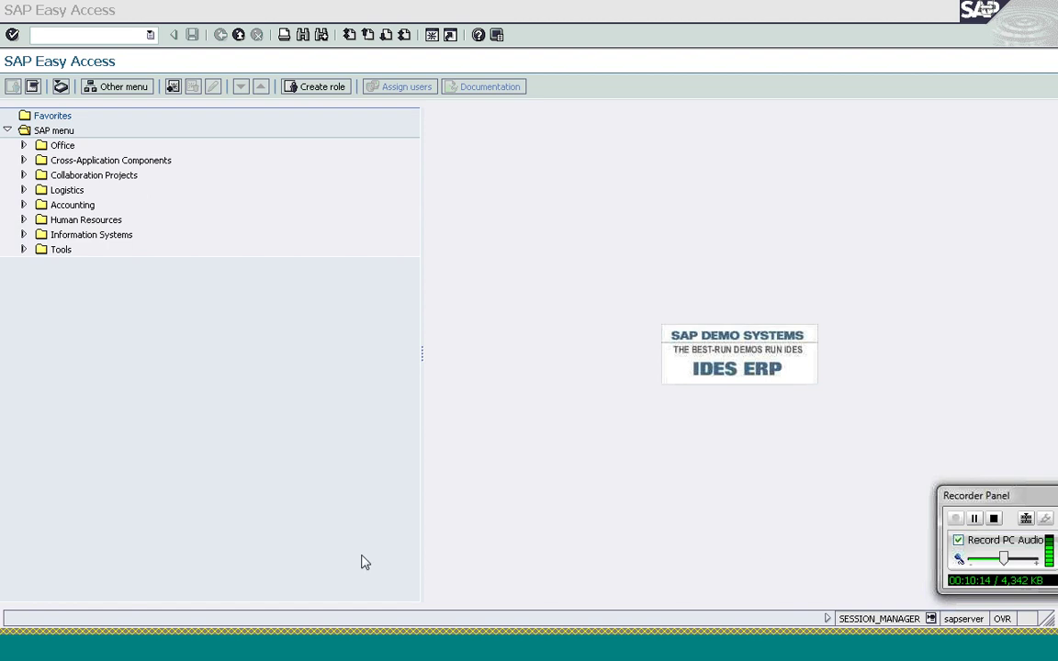
Open the free goods creation transaction under Logistics, Sales and Distribution, Master Data, Conditions, Free Goods
{"action": "left_click", "coordinate": [23, 190]}
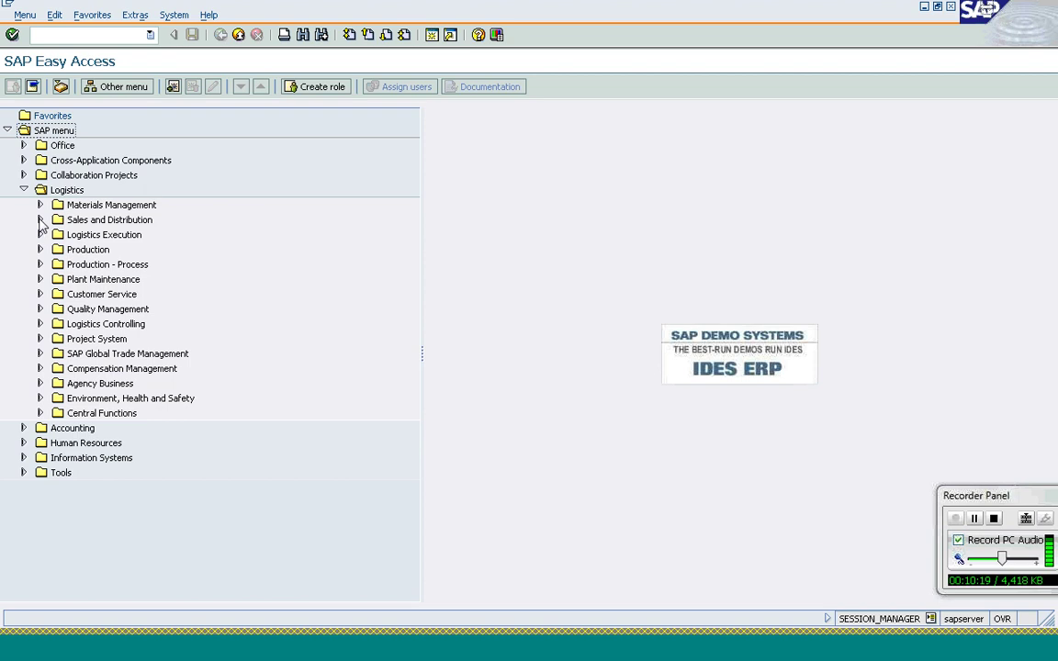
{"action": "left_click", "coordinate": [40, 221]}
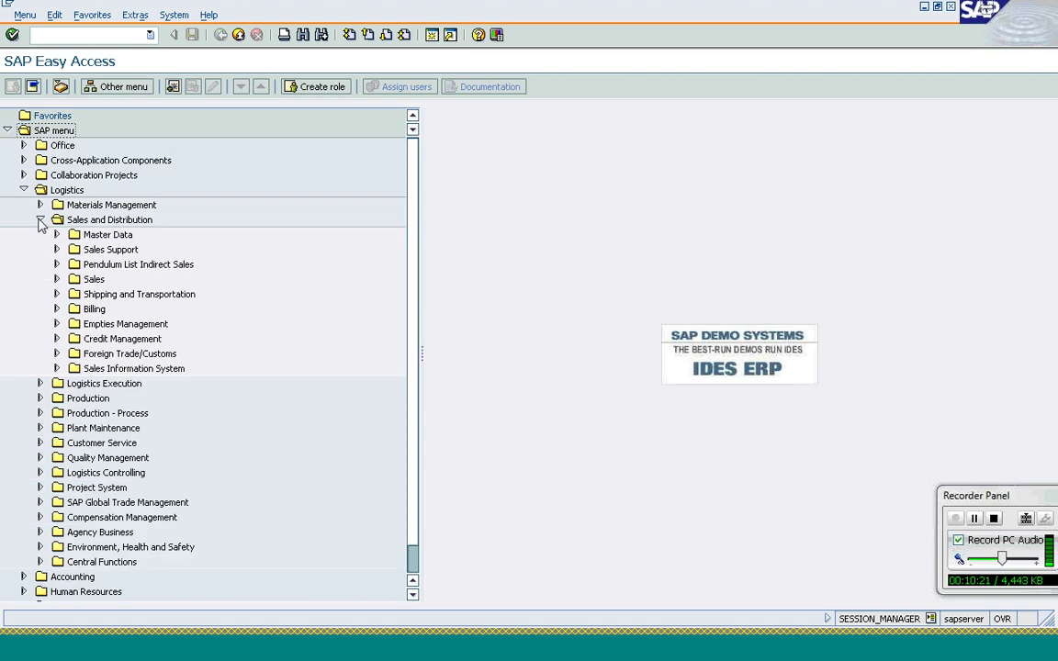
{"action": "left_click", "coordinate": [57, 235]}
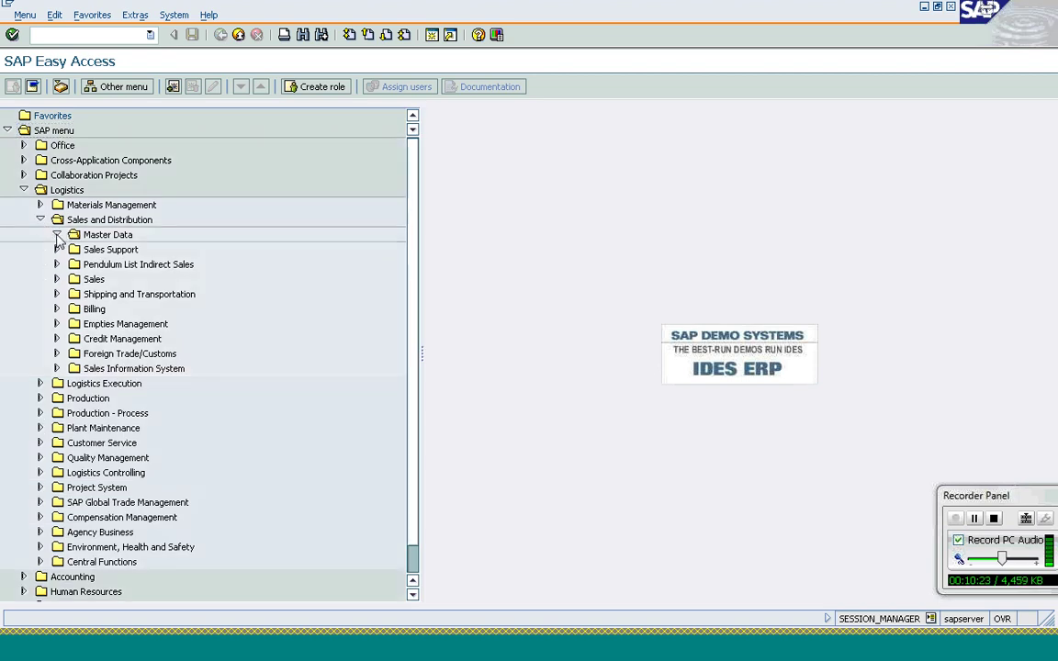
{"action": "left_click", "coordinate": [73, 280]}
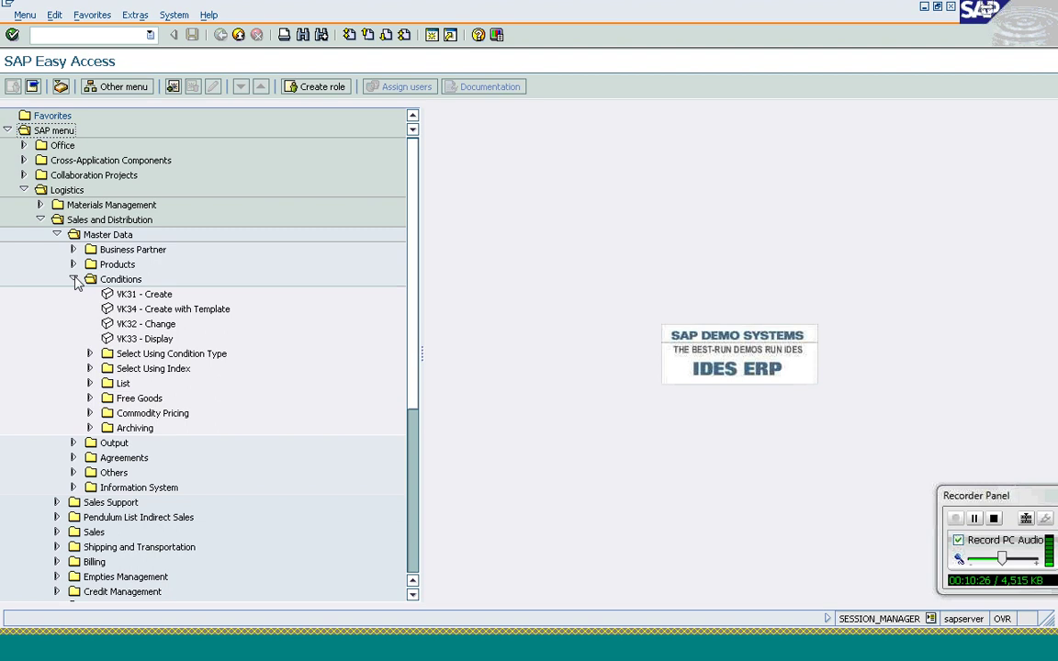
{"action": "left_click", "coordinate": [89, 398]}
{"action": "double_click", "coordinate": [138, 416]}
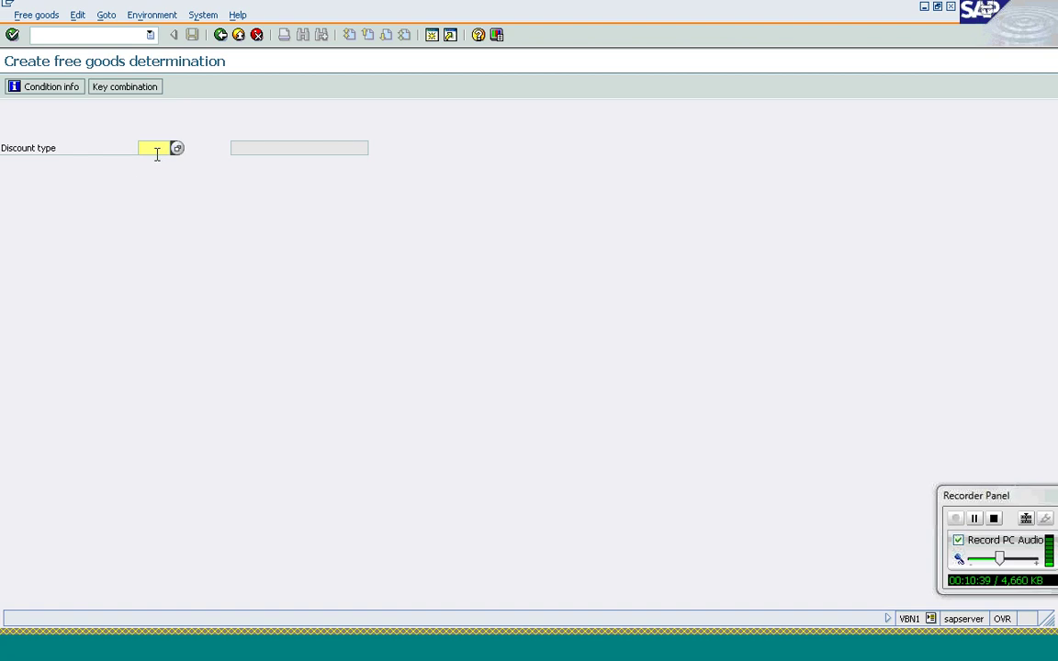
Open the free goods entry screen for discount type NA00, and exit condition maintenance without saving
{"action": "type", "text": "na00"}
{"action": "key", "text": "Return"}
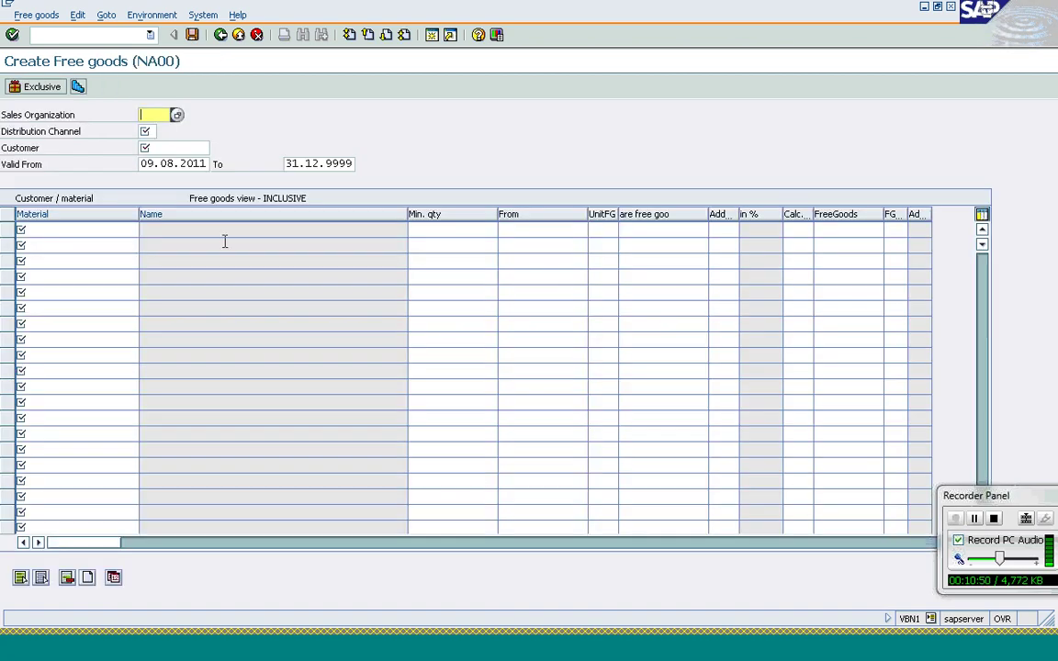
{"action": "left_click", "coordinate": [221, 35]}
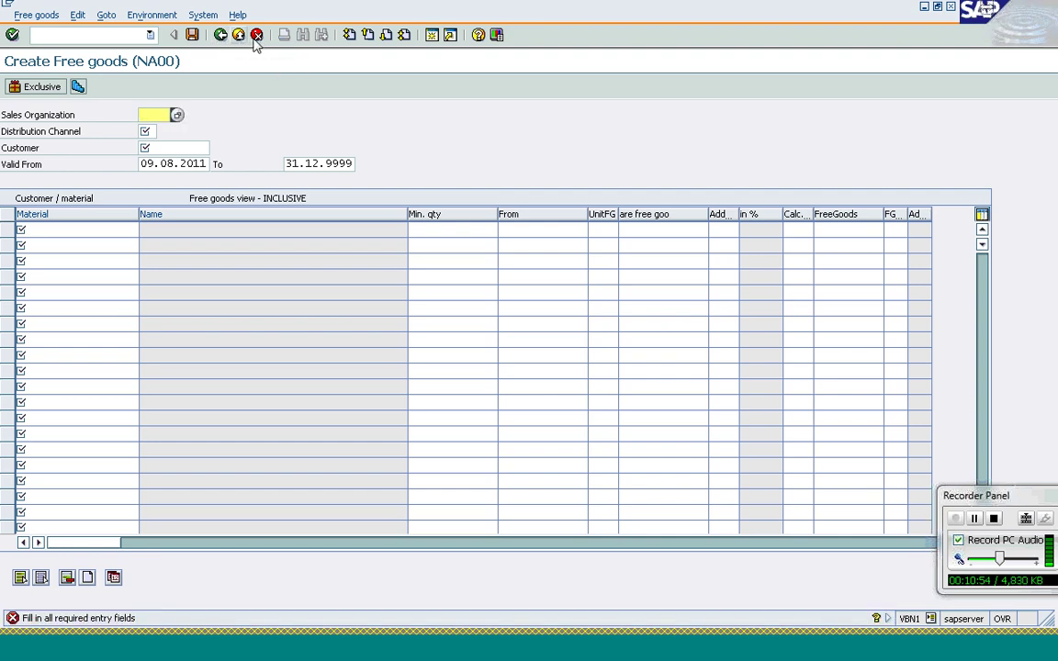
{"action": "left_click", "coordinate": [257, 37]}
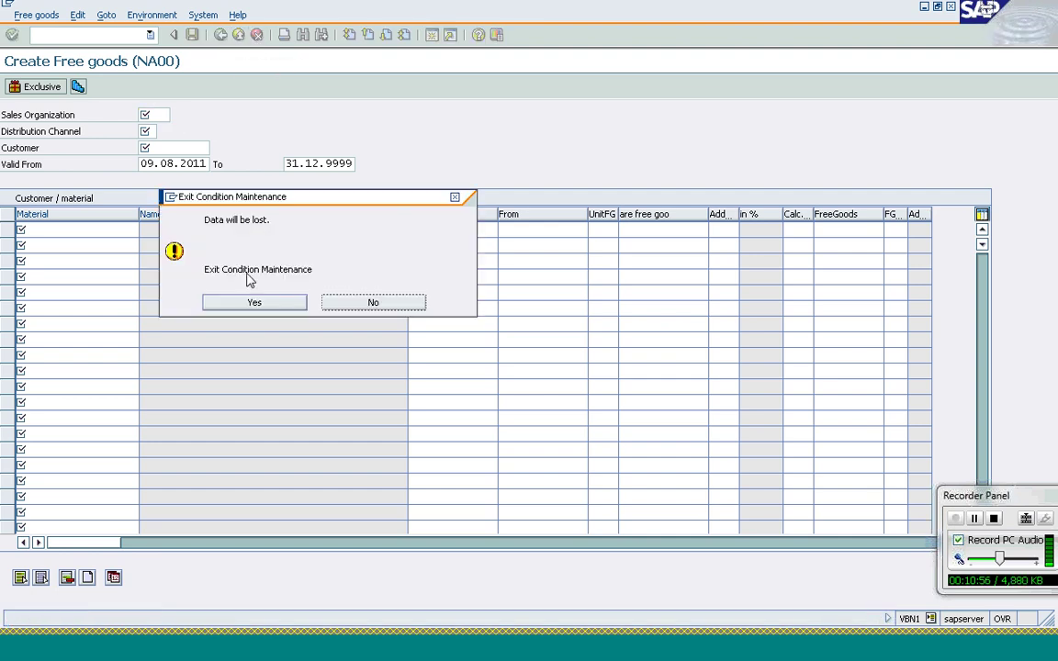
{"action": "left_click", "coordinate": [237, 308]}
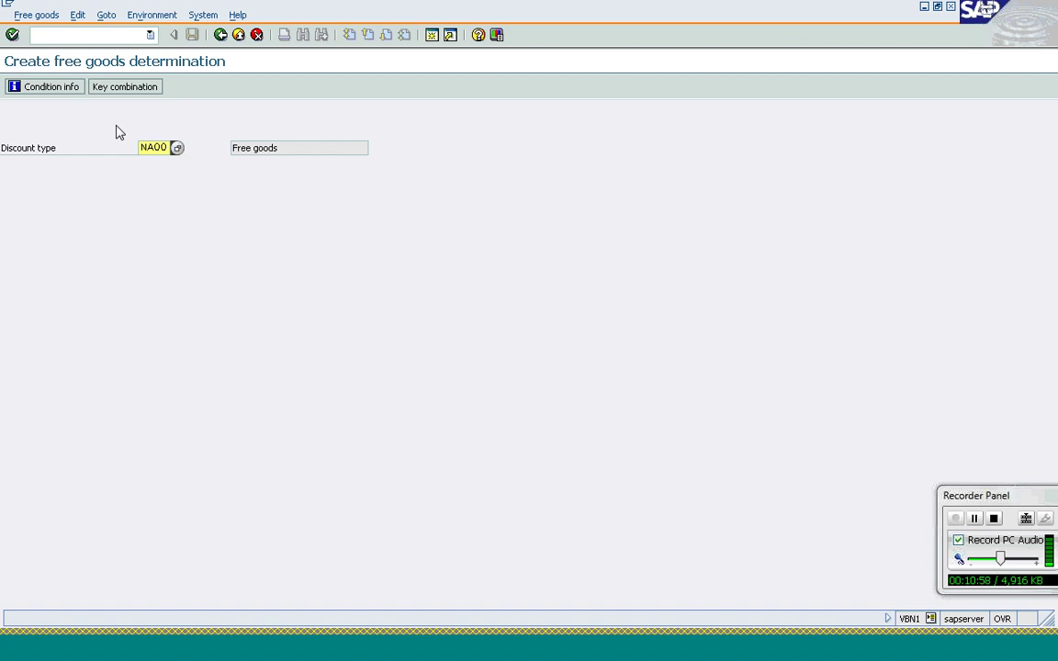
Check the key combinations available for discount type NA00 and close the list without choosing one
{"action": "left_click", "coordinate": [101, 89]}
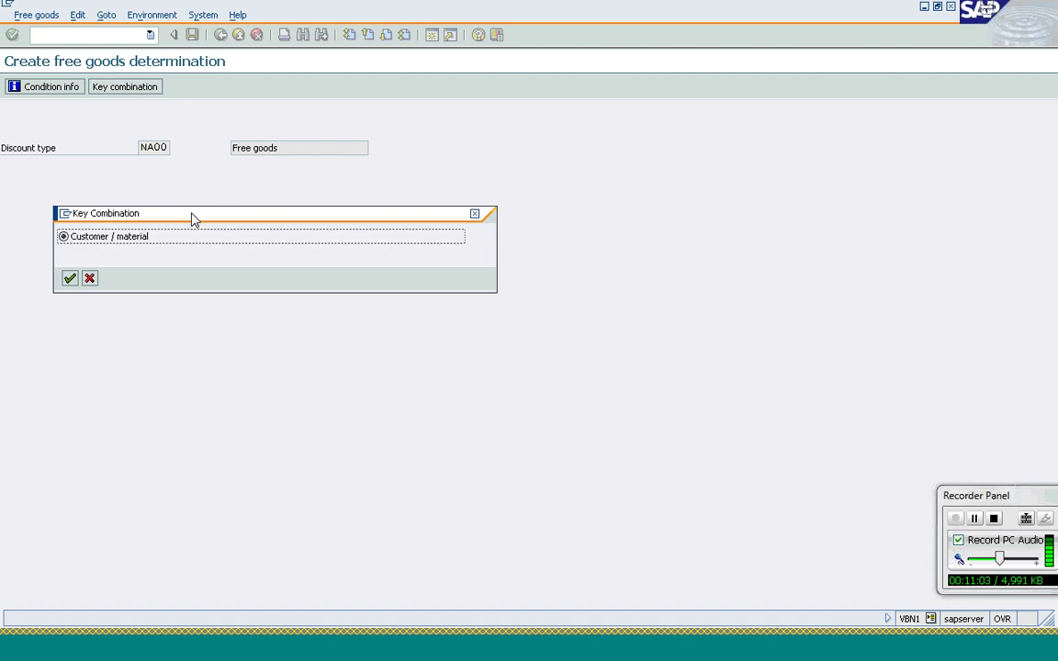
{"action": "left_click_drag", "start_coordinate": [194, 219], "coordinate": [362, 161]}
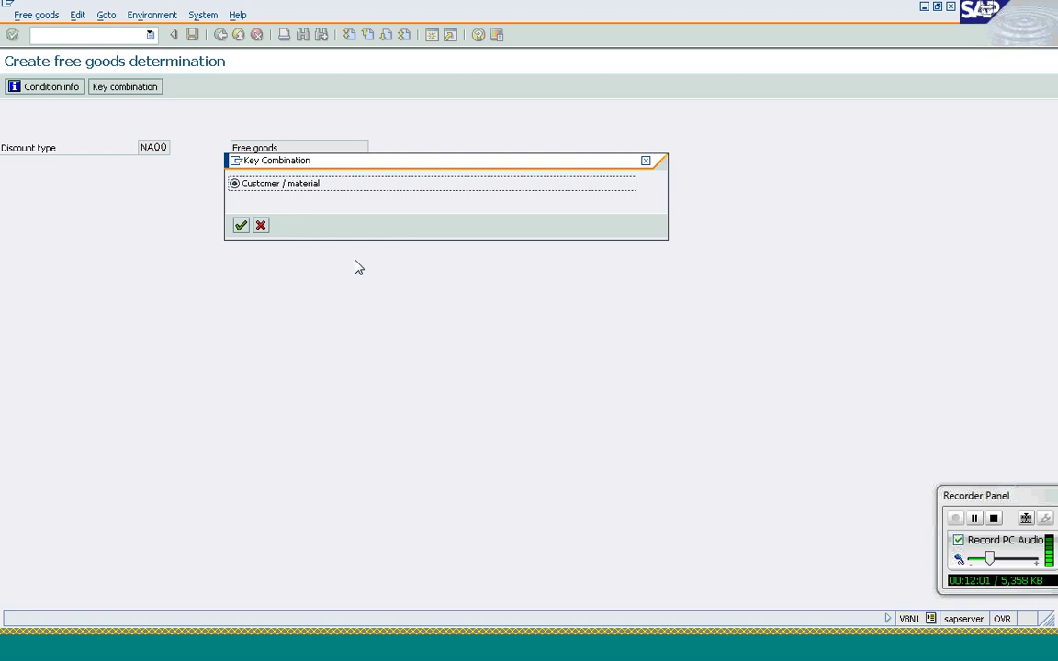
{"action": "left_click", "coordinate": [261, 226]}
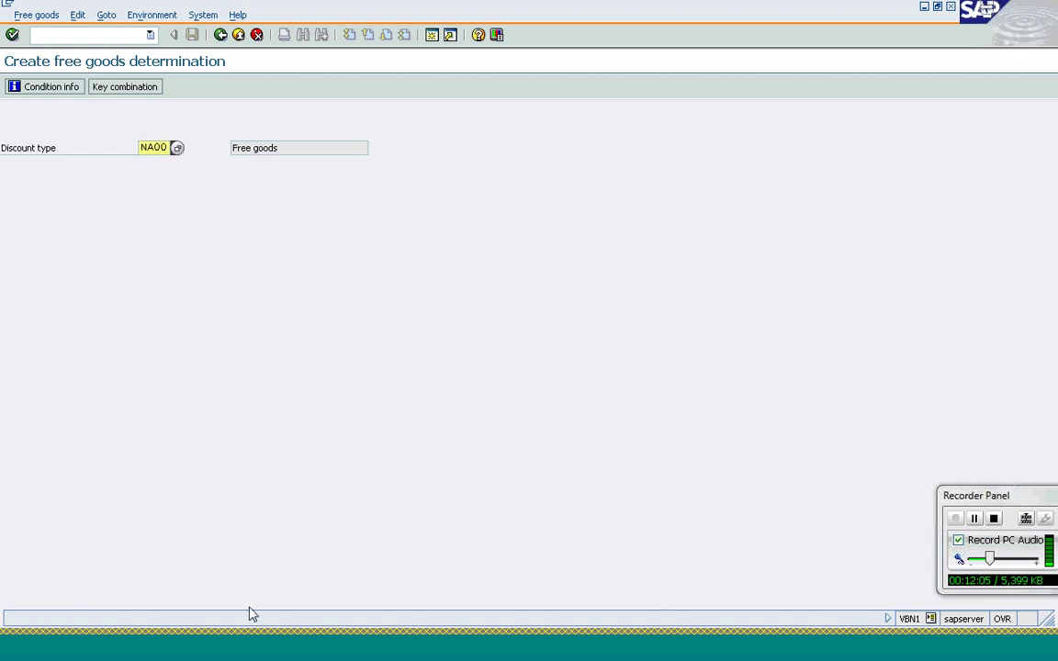
Switch to the Customizing: Execute Project session and display the SAP Reference IMG
{"action": "mouse_move", "coordinate": [281, 654]}
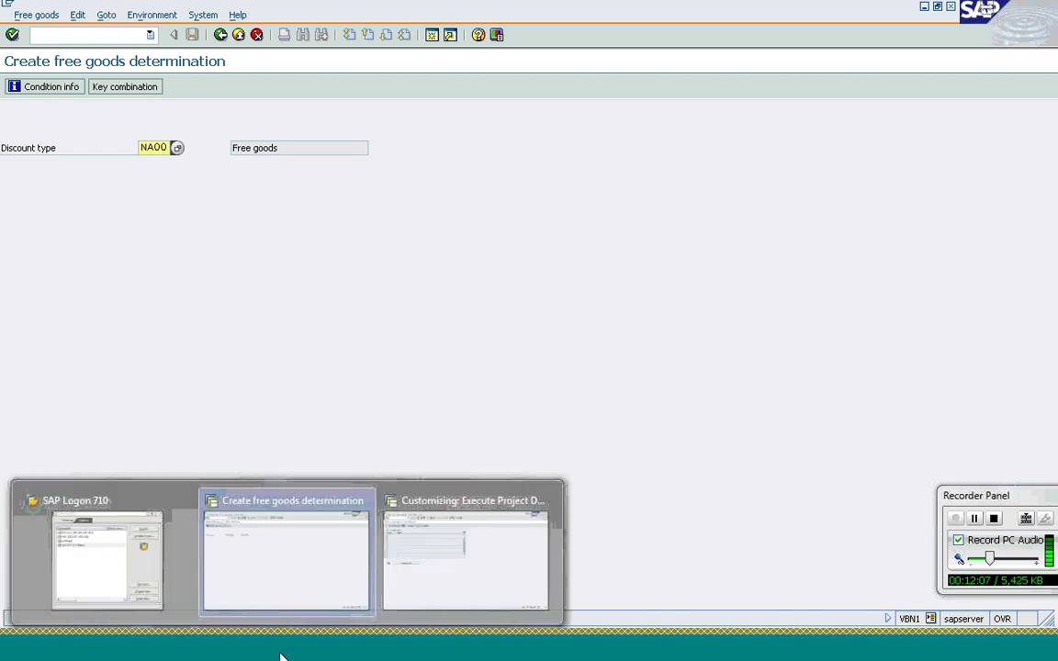
{"action": "left_click", "coordinate": [529, 548]}
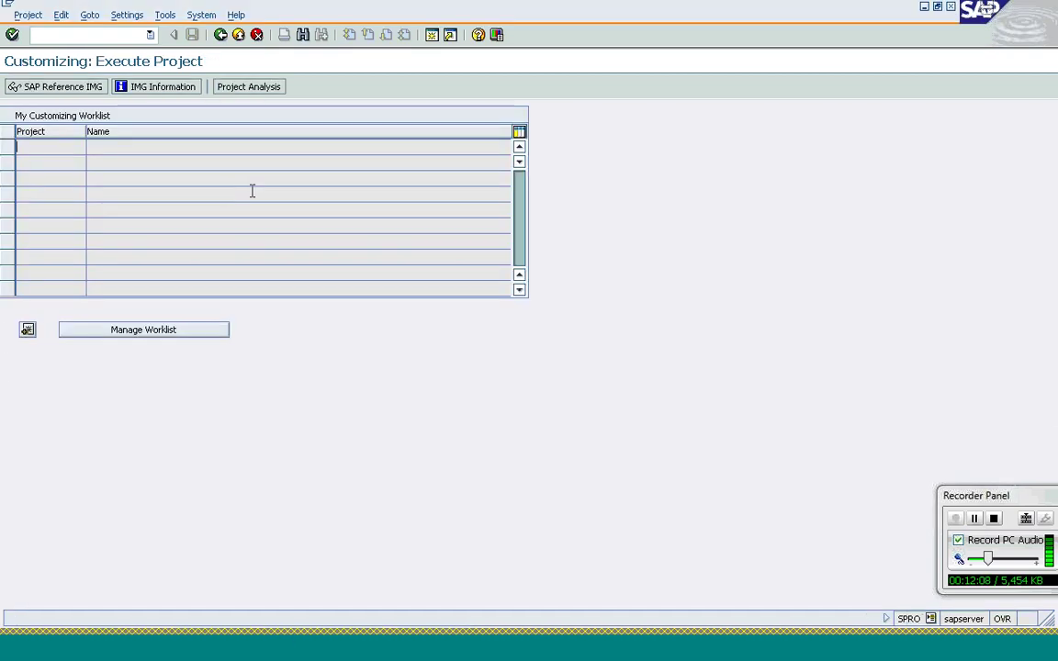
{"action": "left_click", "coordinate": [78, 88]}
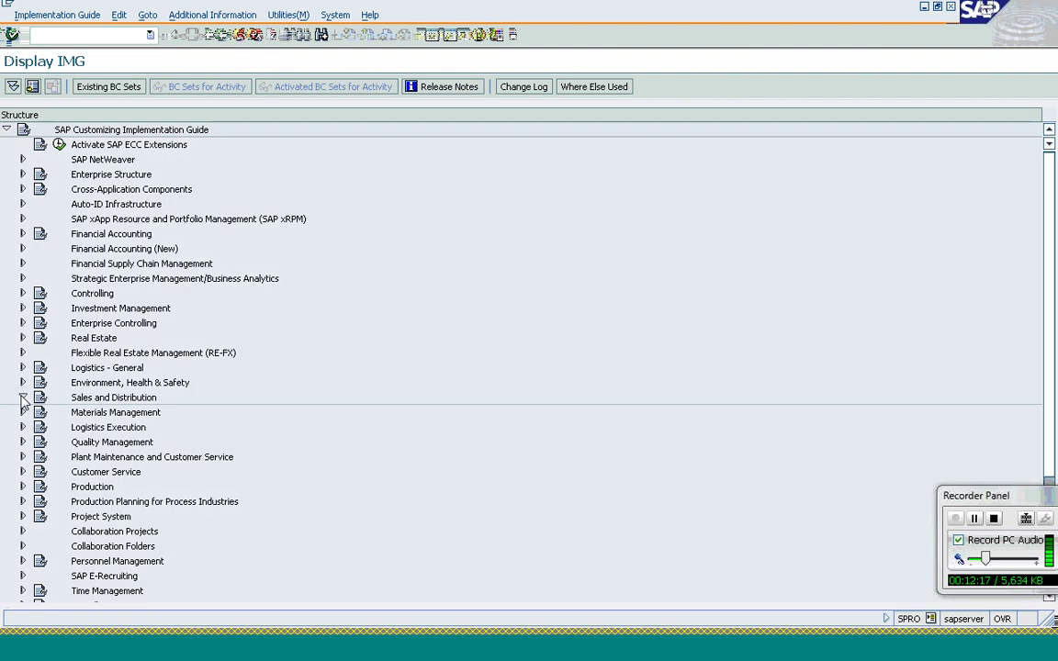
Open condition table creation from Maintain Condition Tables, under Sales and Distribution, Basic Functions, Free Goods, Condition Technique for Free Goods
{"action": "left_click", "coordinate": [23, 397]}
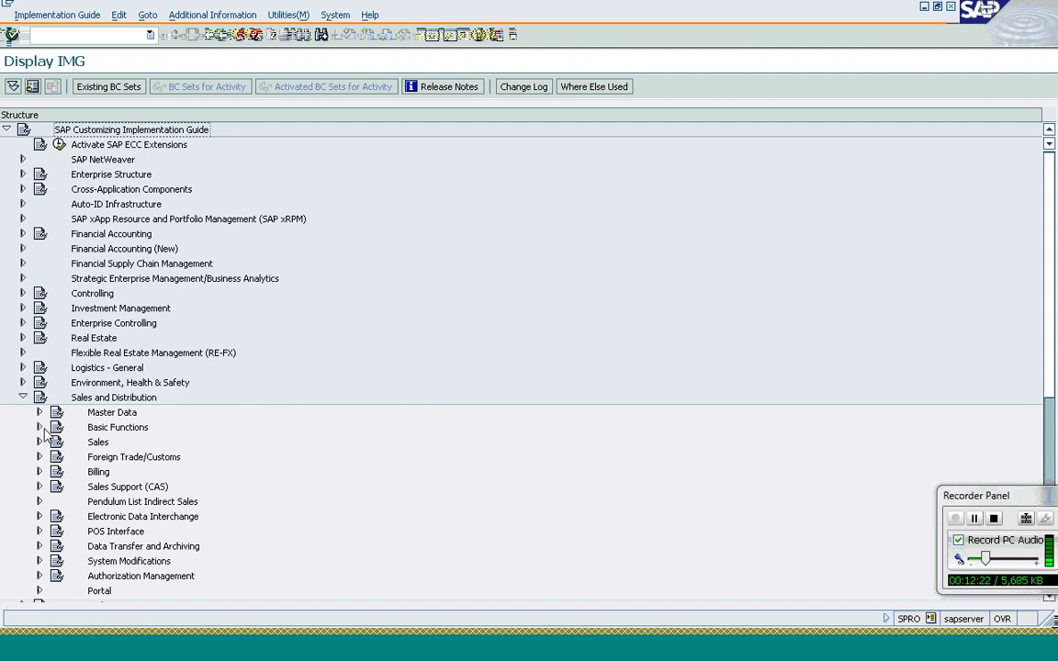
{"action": "left_click", "coordinate": [38, 427]}
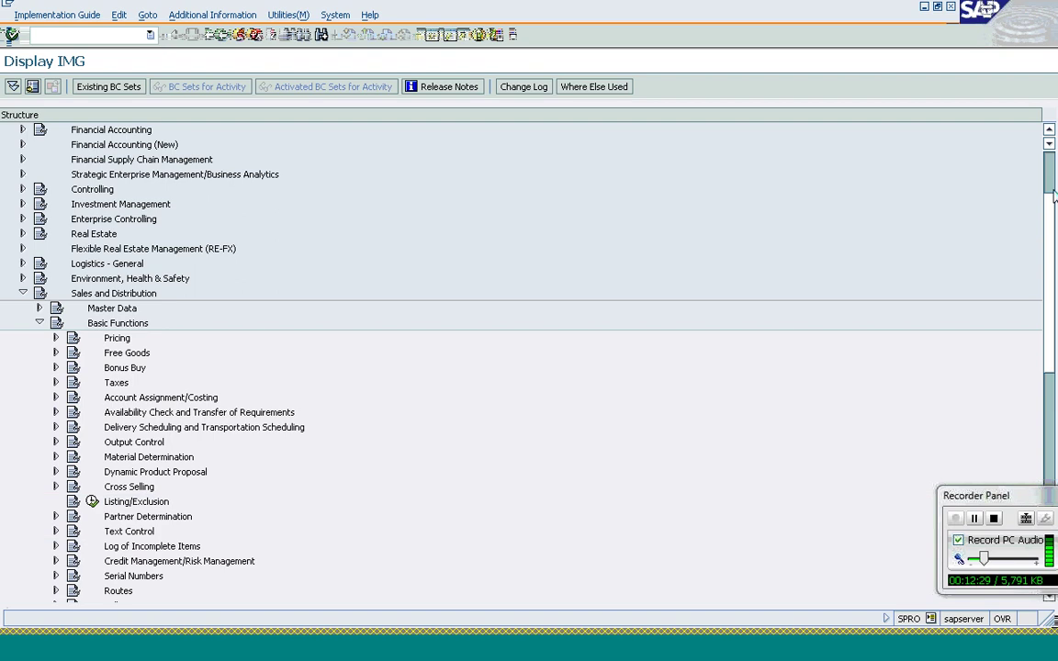
{"action": "scroll", "coordinate": [951, 188], "scroll_direction": "down", "scroll_amount": 3}
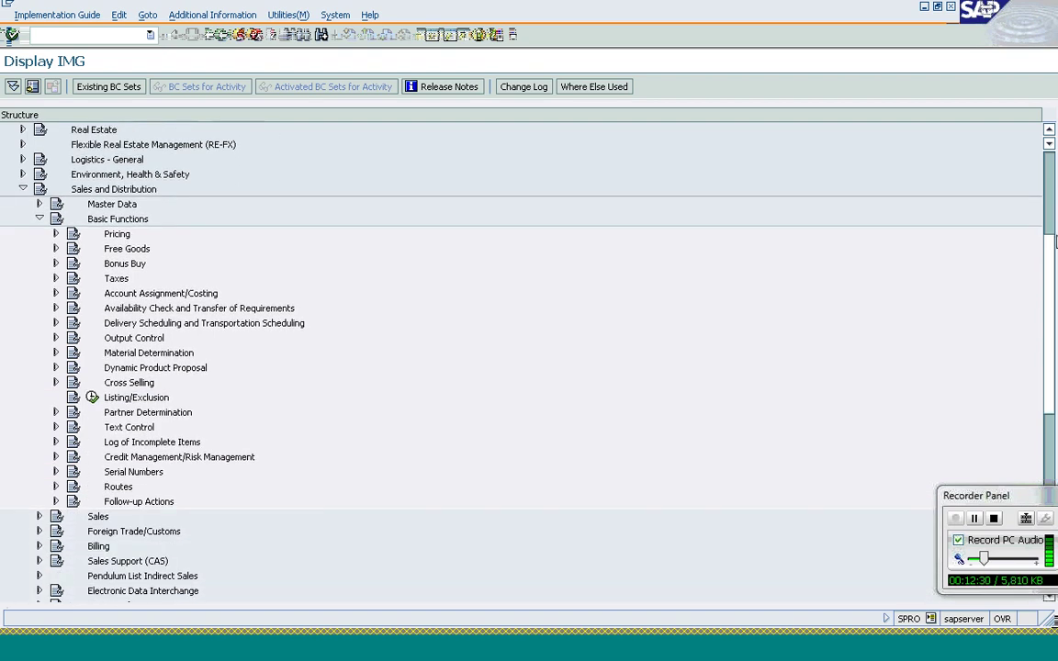
{"action": "left_click", "coordinate": [55, 249]}
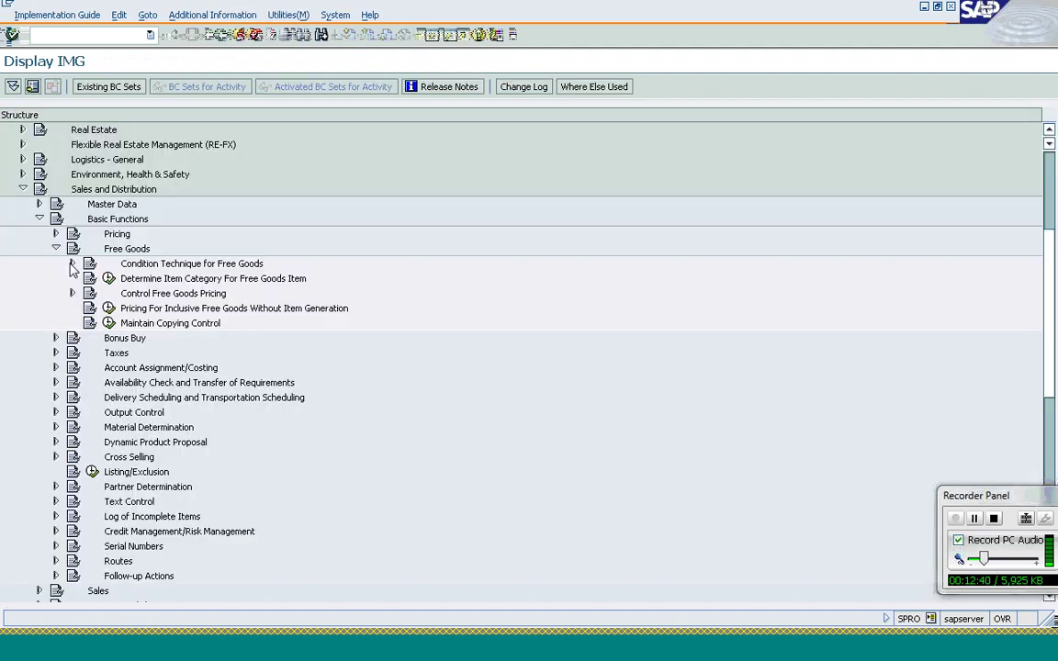
{"action": "left_click", "coordinate": [72, 263]}
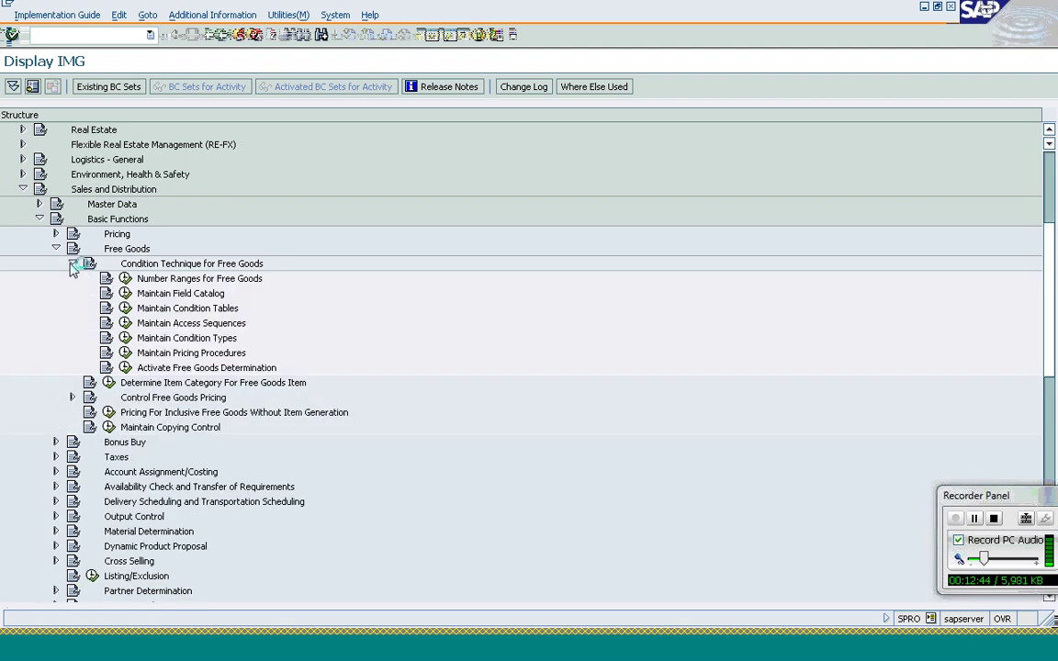
{"action": "left_click", "coordinate": [125, 309]}
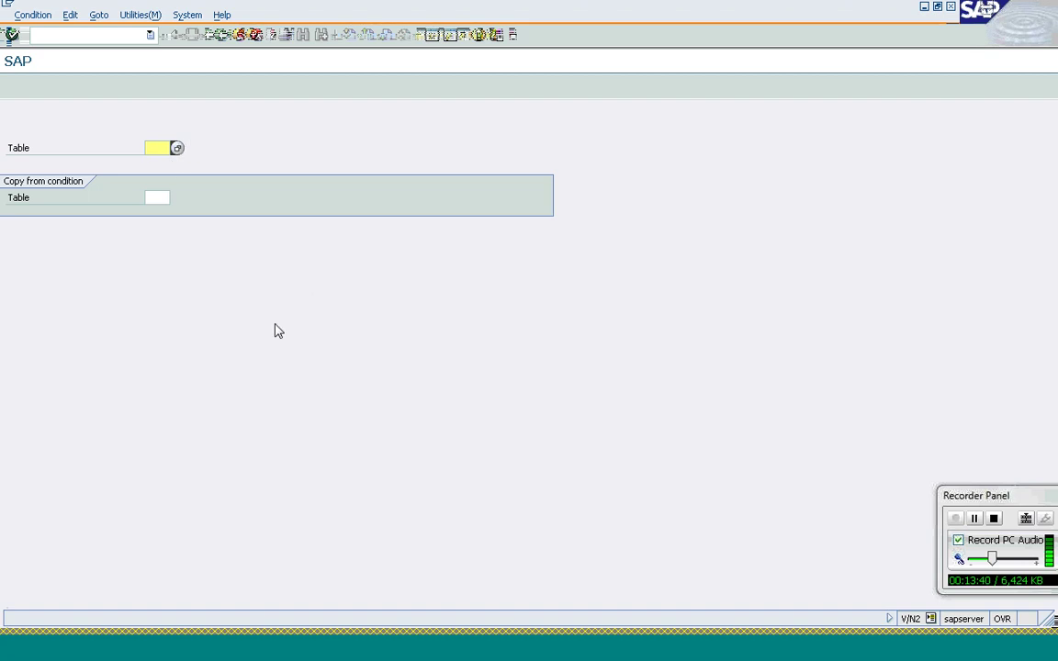
Switch to the Create free goods determination session and recheck the key combinations for NA00
{"action": "left_click", "coordinate": [285, 652]}
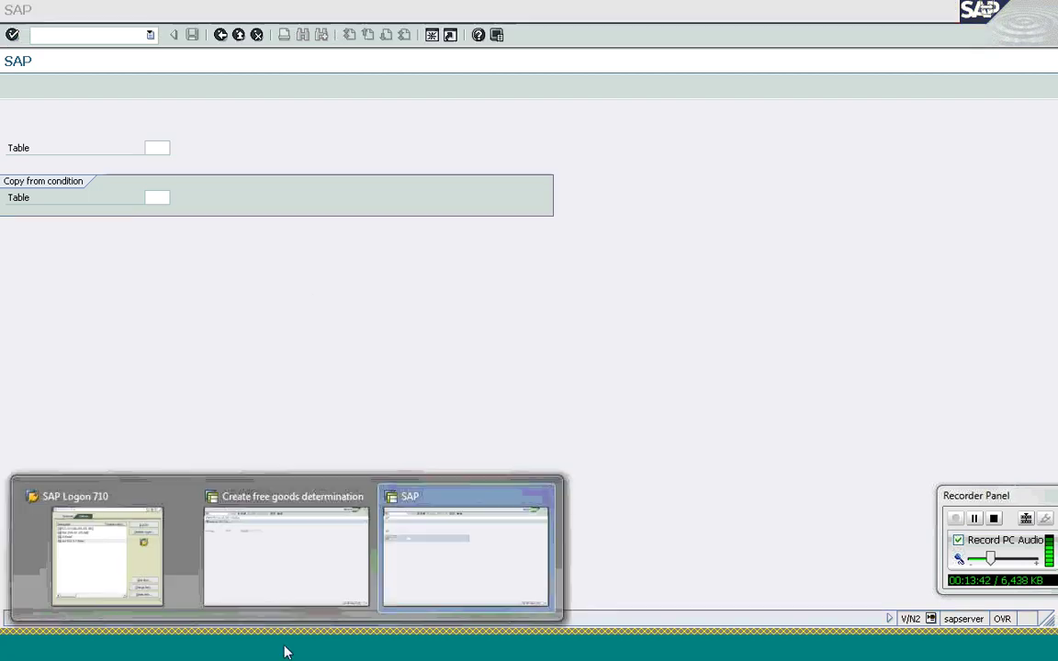
{"action": "left_click", "coordinate": [299, 568]}
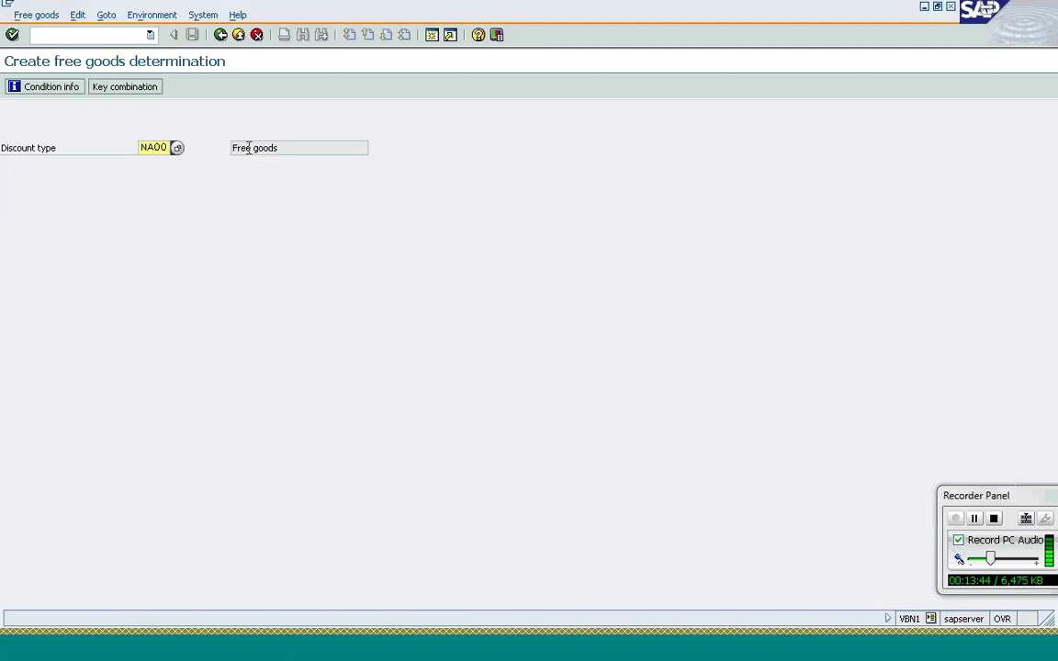
{"action": "left_click", "coordinate": [144, 92]}
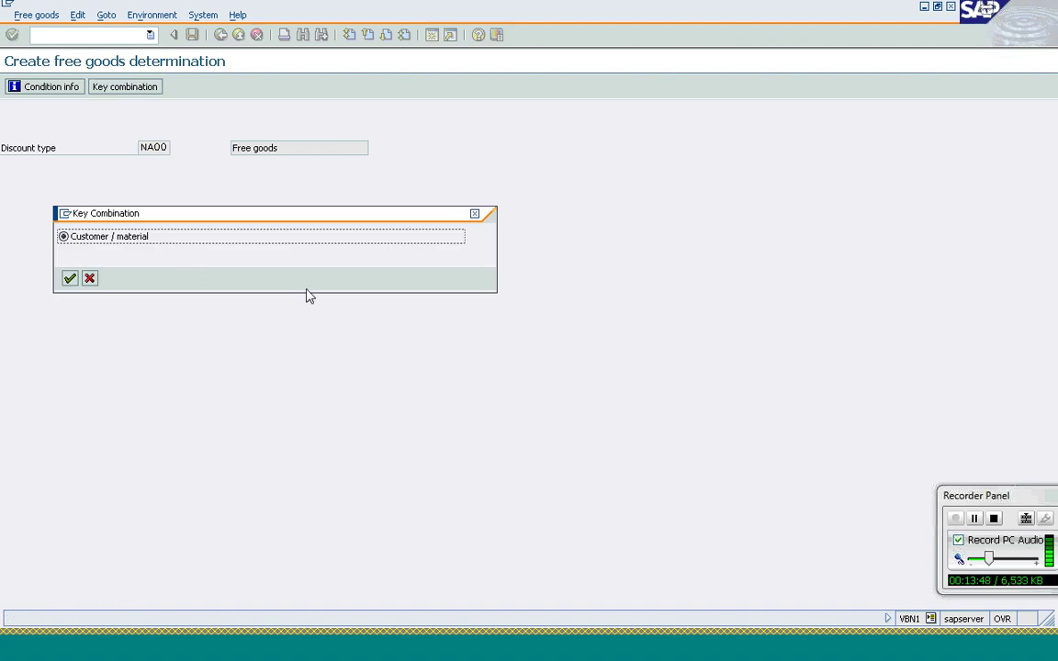
Return to the condition table session, list the existing free goods condition tables, and close the list without selecting one
{"action": "mouse_move", "coordinate": [266, 653]}
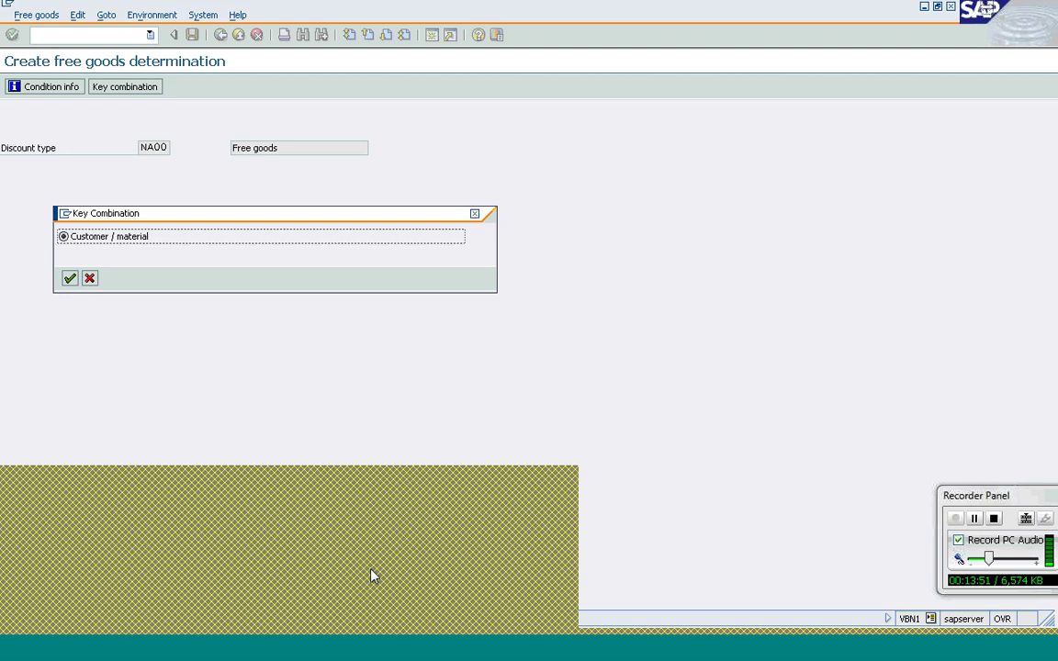
{"action": "left_click", "coordinate": [421, 567]}
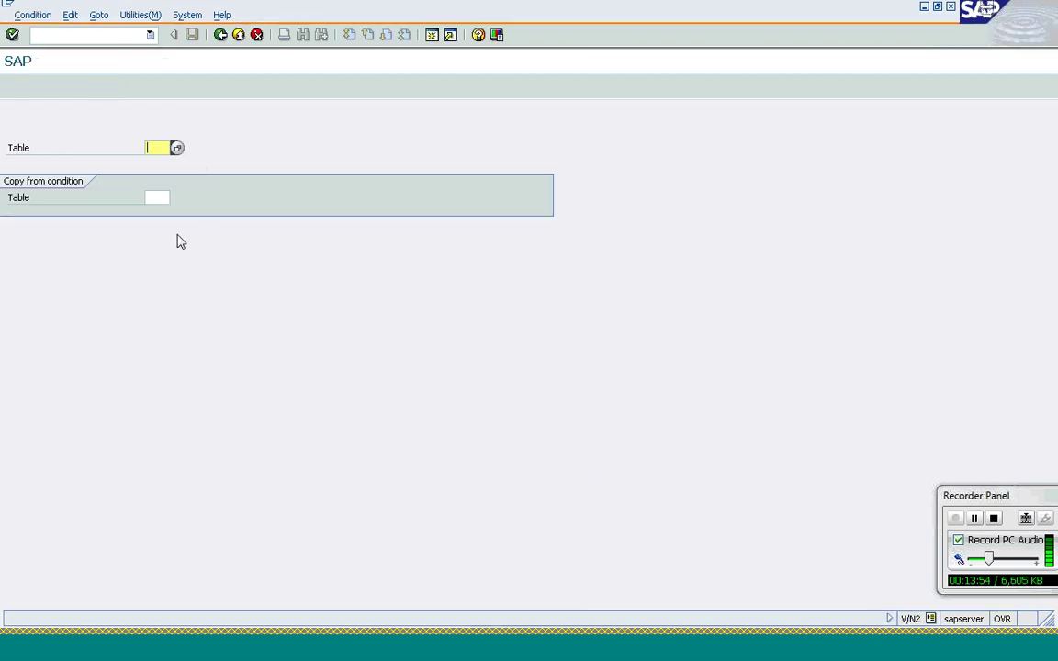
{"action": "left_click", "coordinate": [178, 148]}
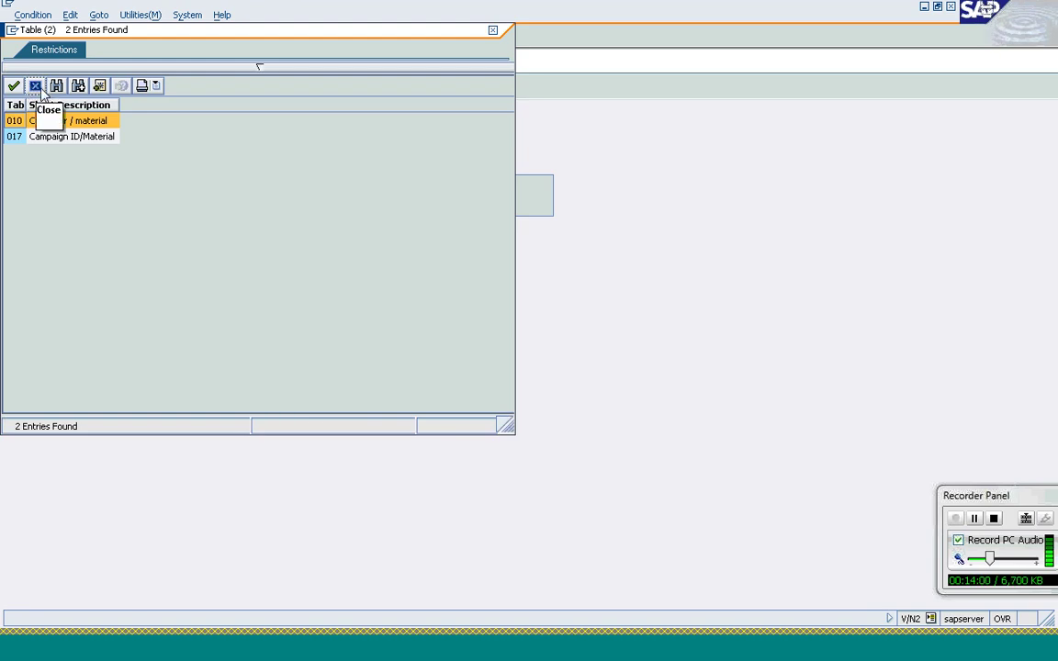
{"action": "left_click", "coordinate": [34, 86]}
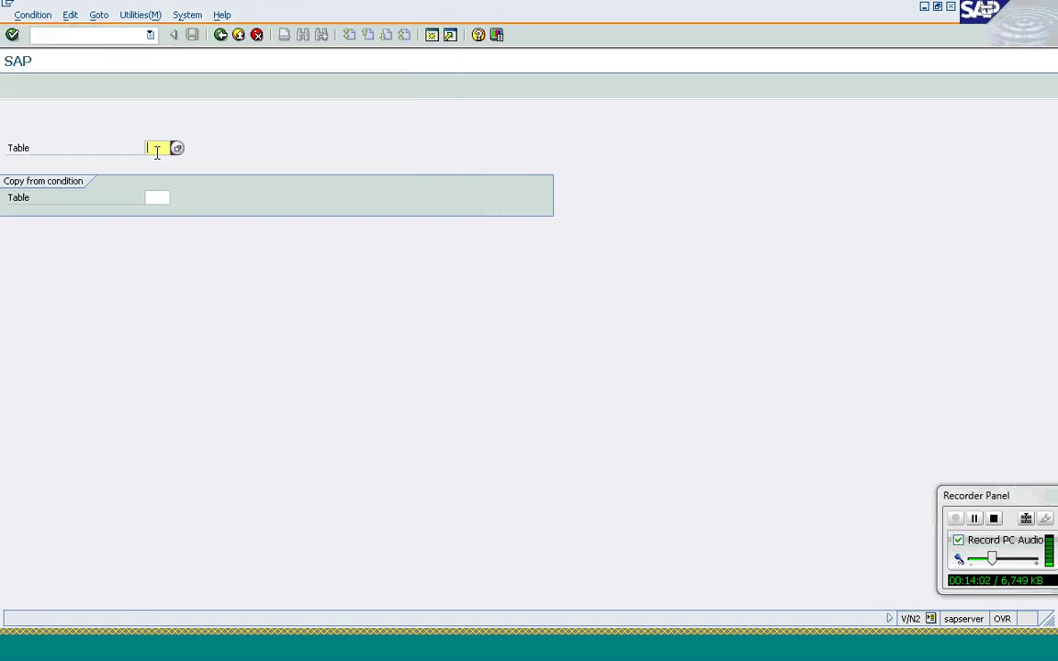
Start condition table 501 and add the fields Sales Organization, Distribution Channel, Price List and Material
{"action": "type", "text": "501"}
{"action": "key", "text": "Return"}
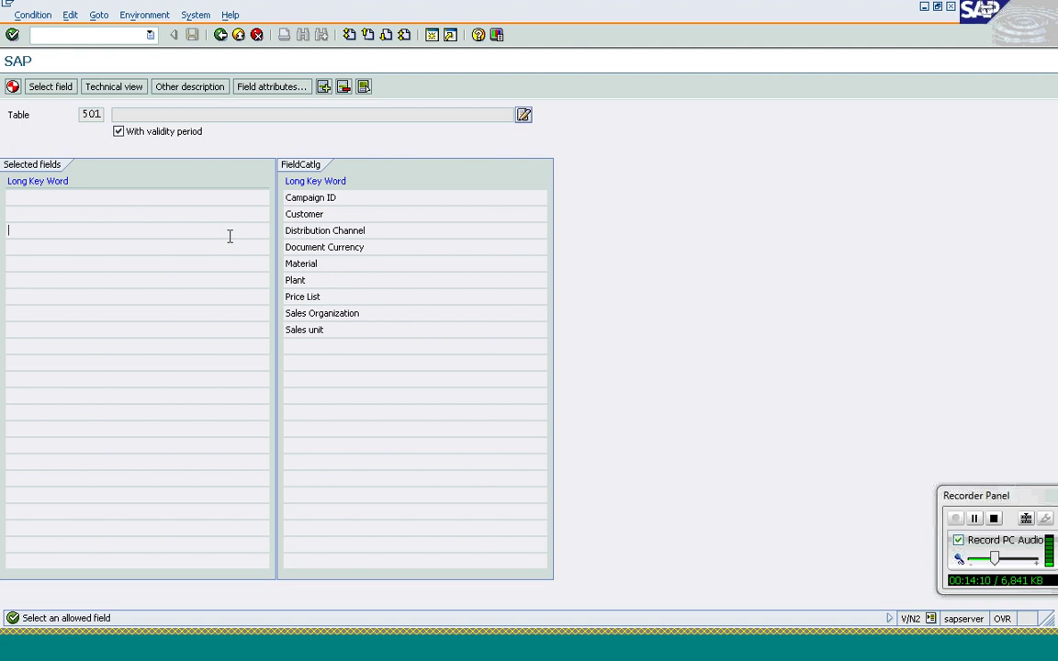
{"action": "double_click", "coordinate": [309, 314]}
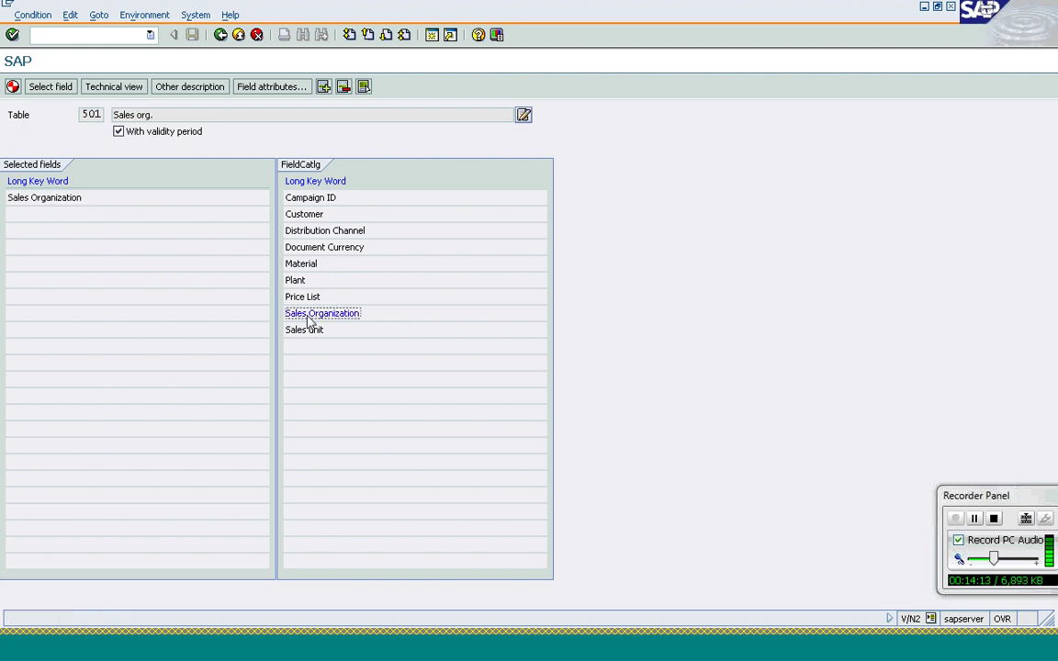
{"action": "double_click", "coordinate": [322, 237]}
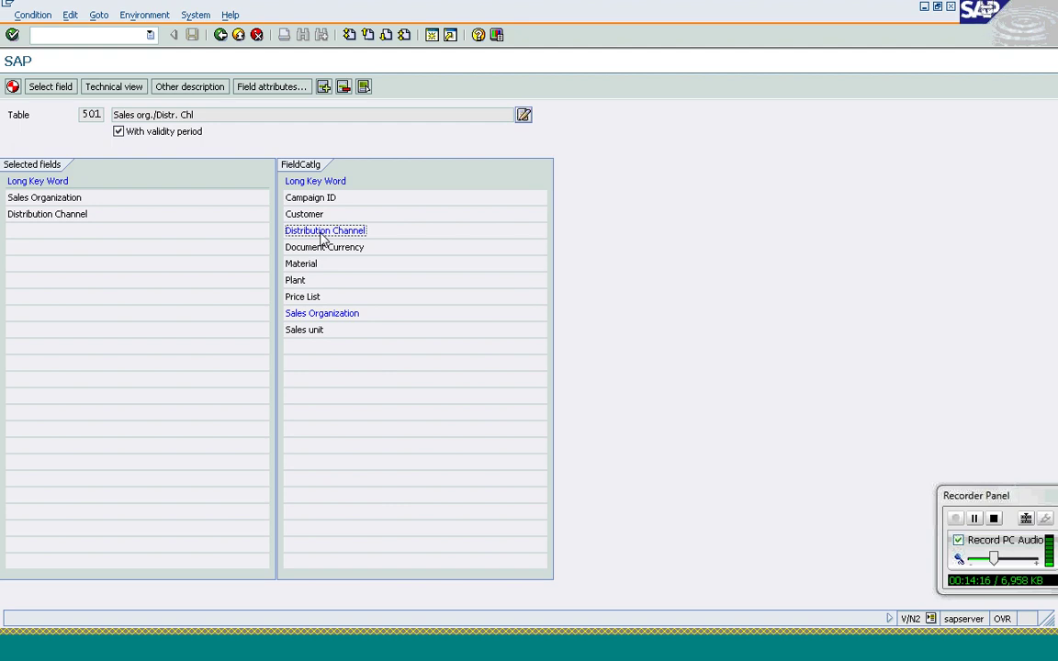
{"action": "double_click", "coordinate": [301, 297]}
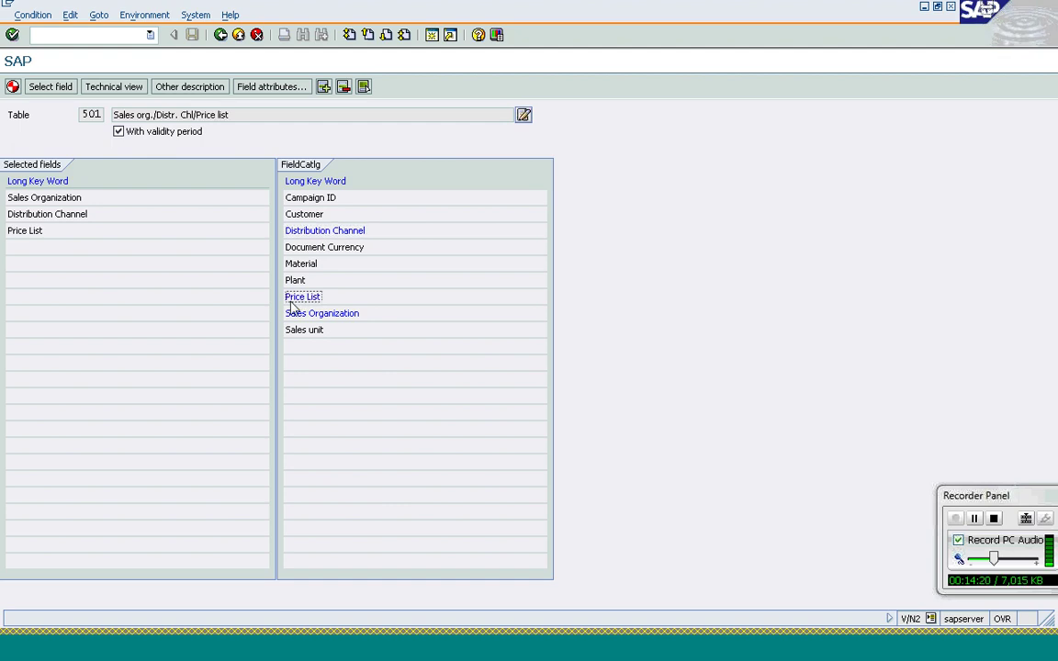
{"action": "double_click", "coordinate": [303, 264]}
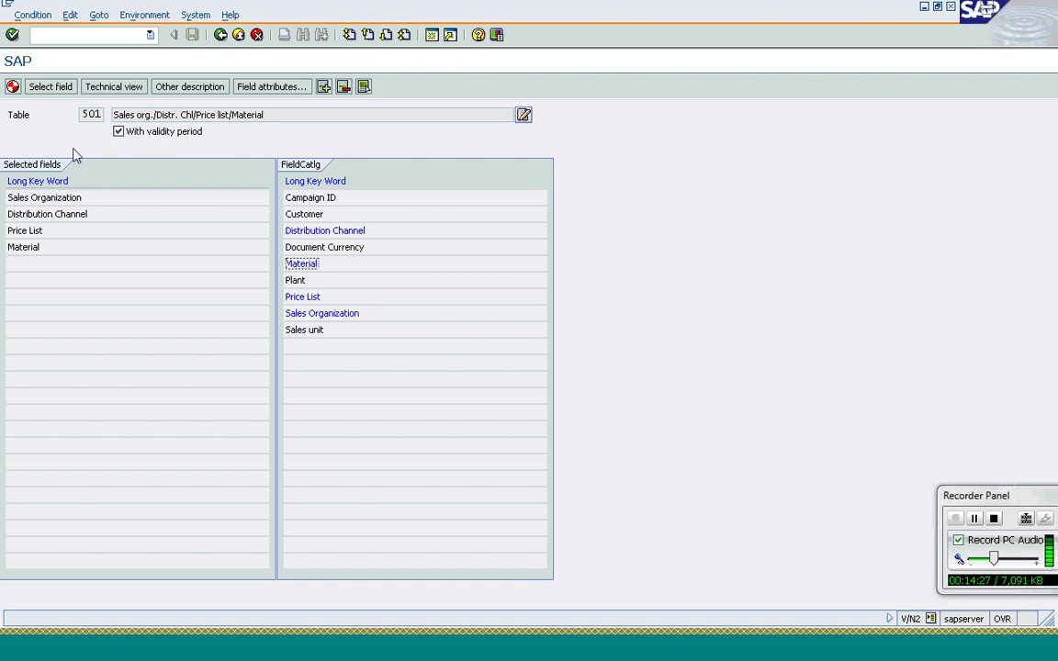
Show condition table 501's technical view, and open the Customer / material entry screen for NA00 to compare its material lines
{"action": "left_click", "coordinate": [114, 88]}
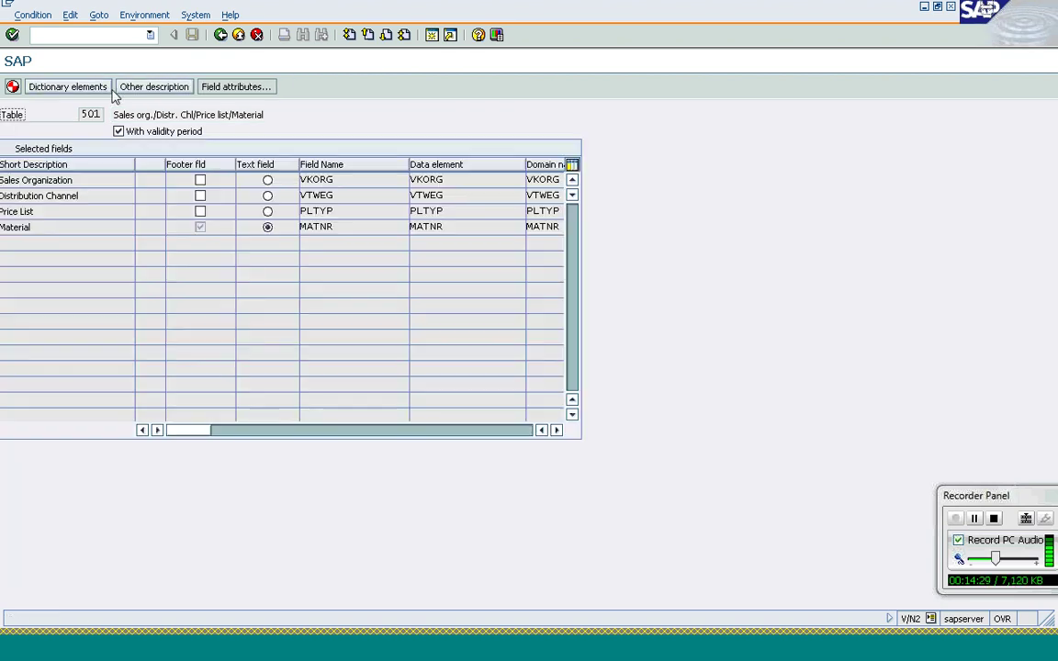
{"action": "left_click", "coordinate": [20, 226]}
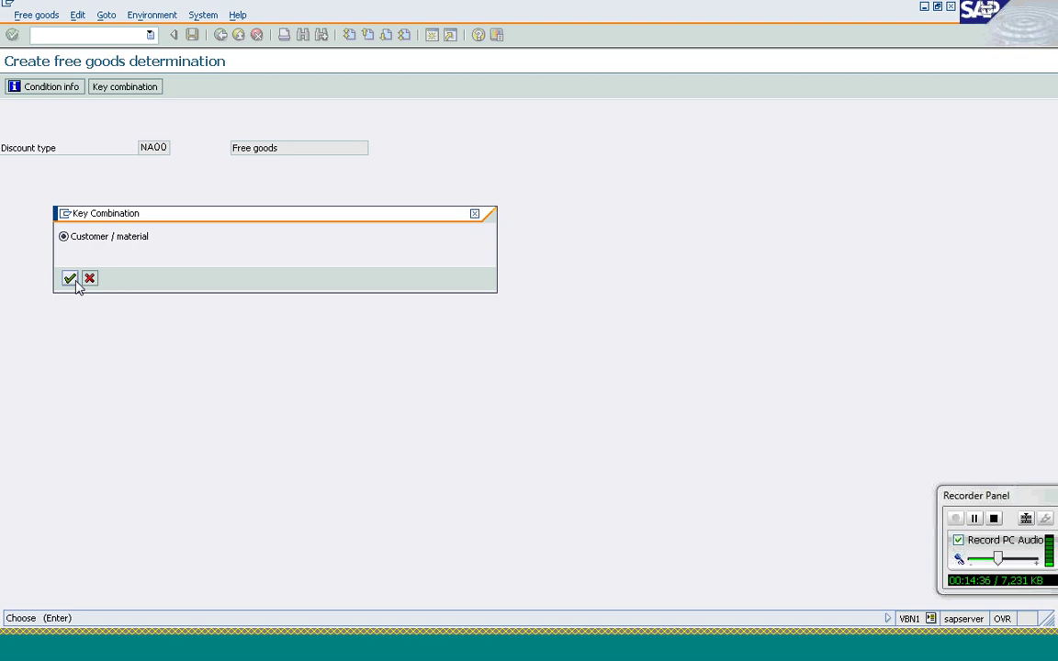
{"action": "left_click", "coordinate": [69, 278]}
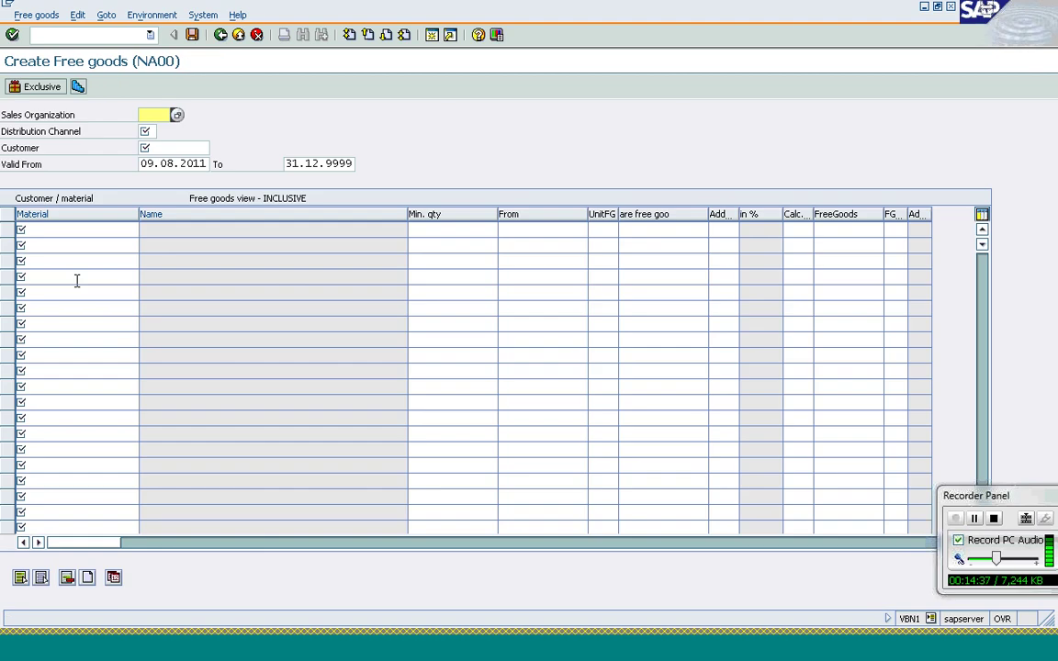
{"action": "left_click", "coordinate": [40, 235]}
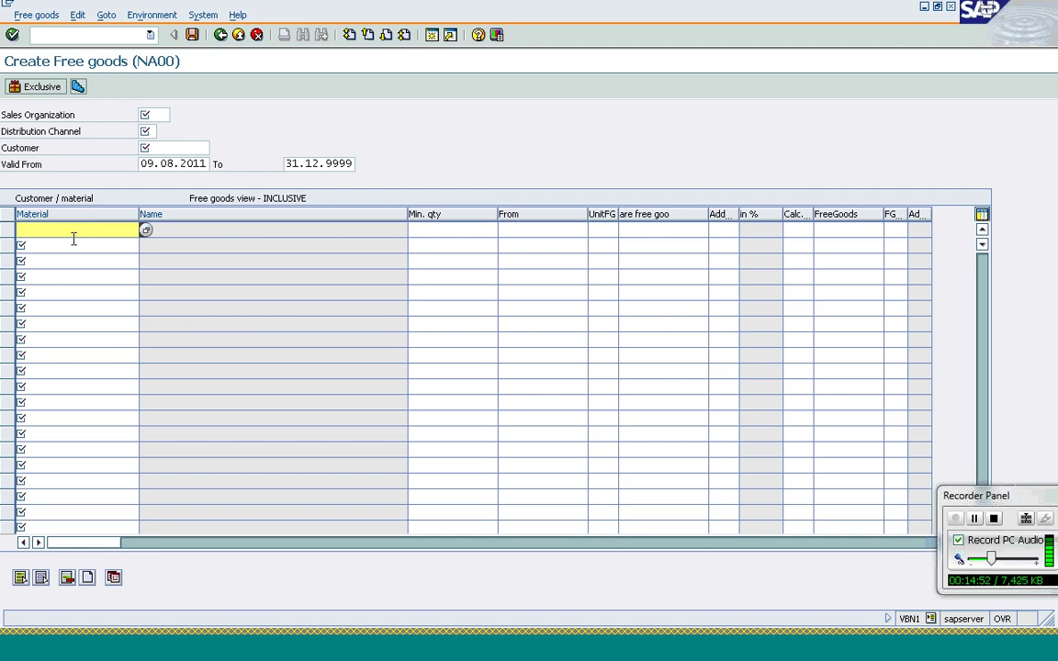
{"action": "mouse_move", "coordinate": [265, 633]}
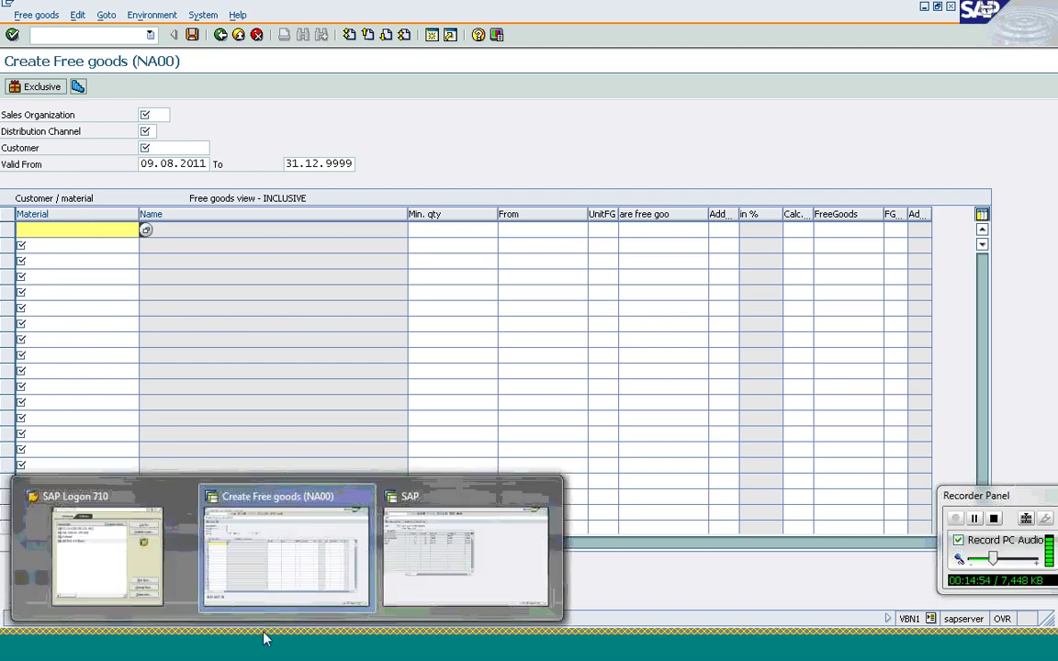
Return to the condition table session, check the Material footer and text field settings and the validity period option, and leave the technical view
{"action": "left_click", "coordinate": [482, 599]}
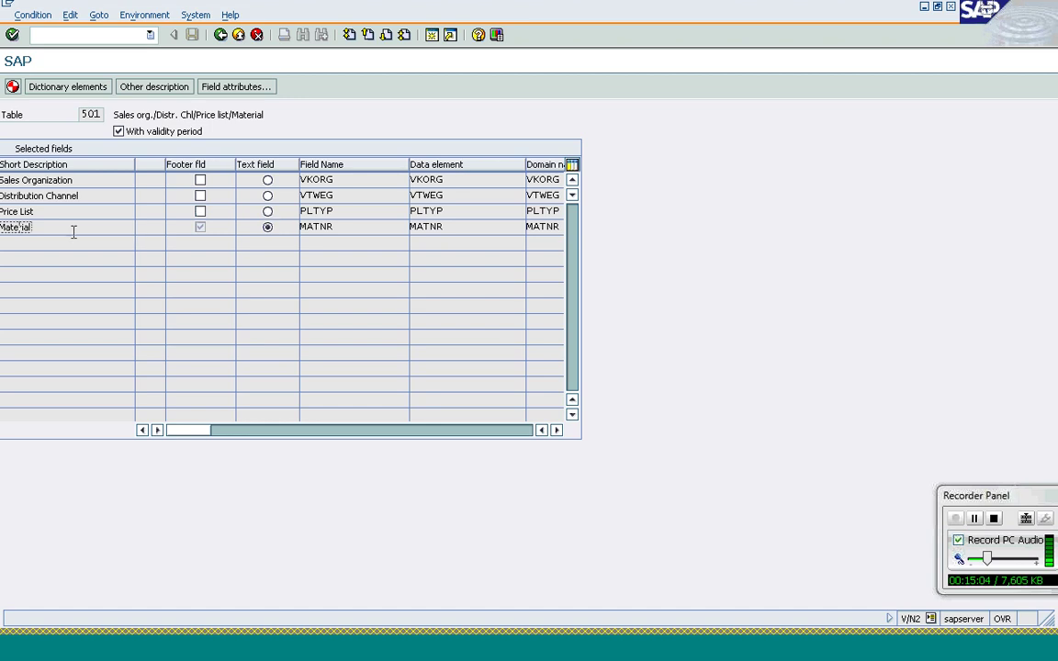
{"action": "left_click", "coordinate": [199, 234]}
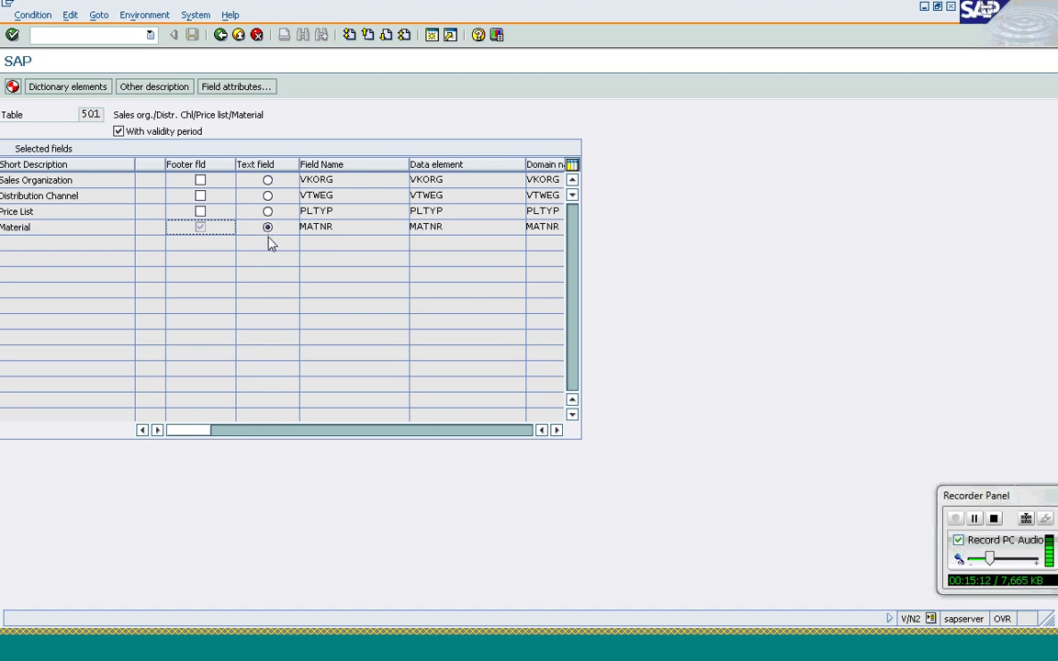
{"action": "left_click", "coordinate": [169, 135]}
{"action": "left_click", "coordinate": [169, 137]}
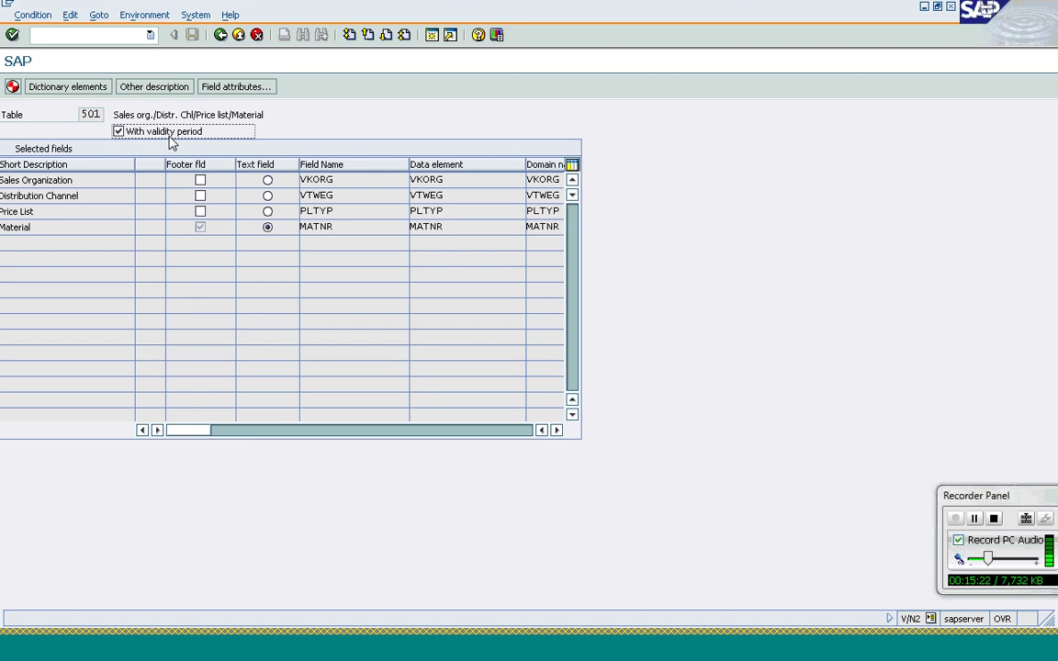
{"action": "left_click", "coordinate": [221, 36]}
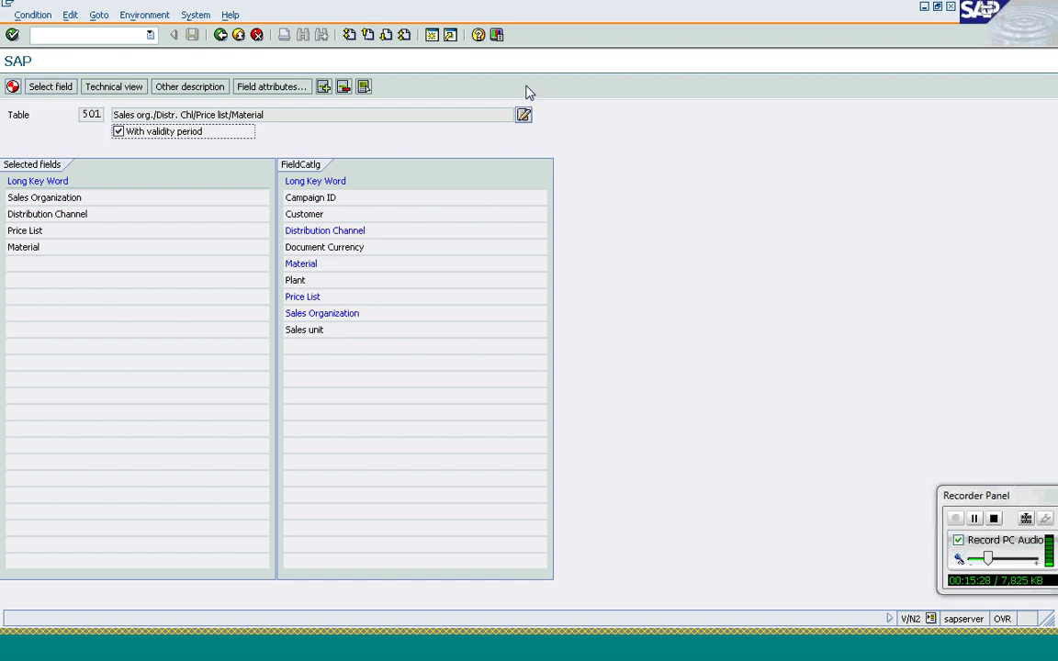
Shorten the description of condition table 501 to "Price list/Material"
{"action": "left_click", "coordinate": [524, 116]}
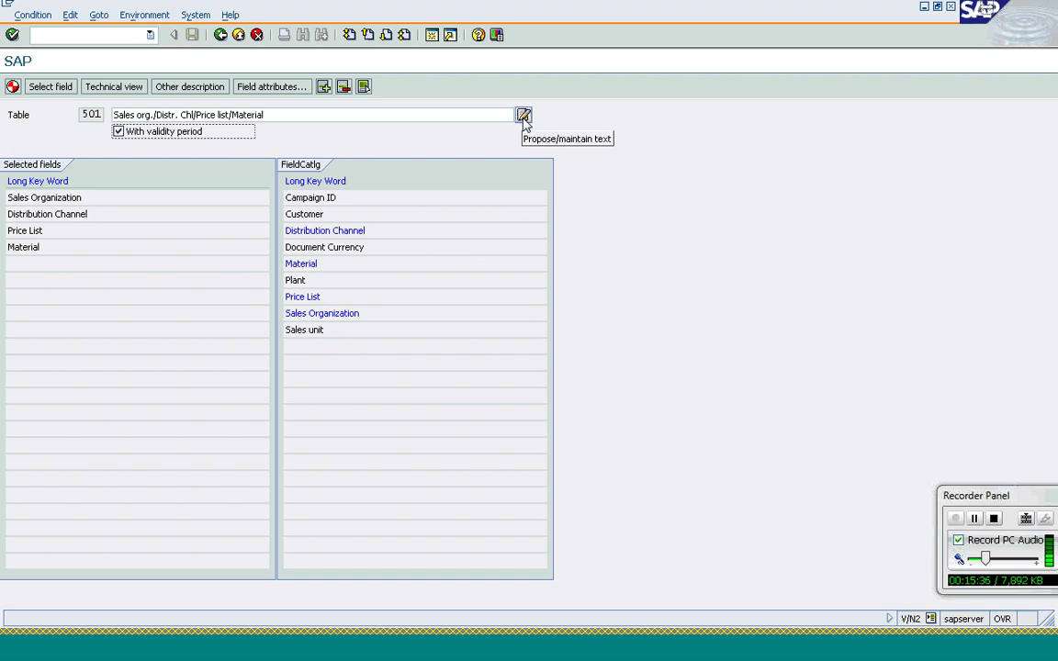
{"action": "left_click", "coordinate": [356, 114]}
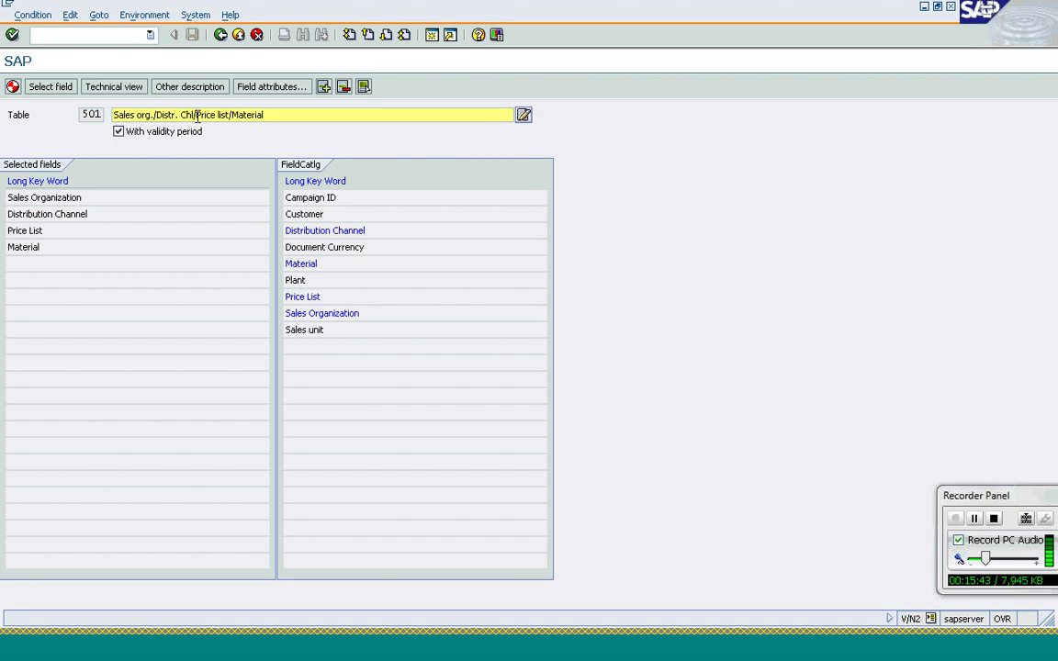
{"action": "left_click", "coordinate": [196, 115]}
{"action": "key", "text": "ctrl+shift+Left"}
{"action": "key", "text": "ctrl+shift+Left"}
{"action": "key", "text": "ctrl+shift+Left"}
{"action": "key", "text": "ctrl+shift+Left"}
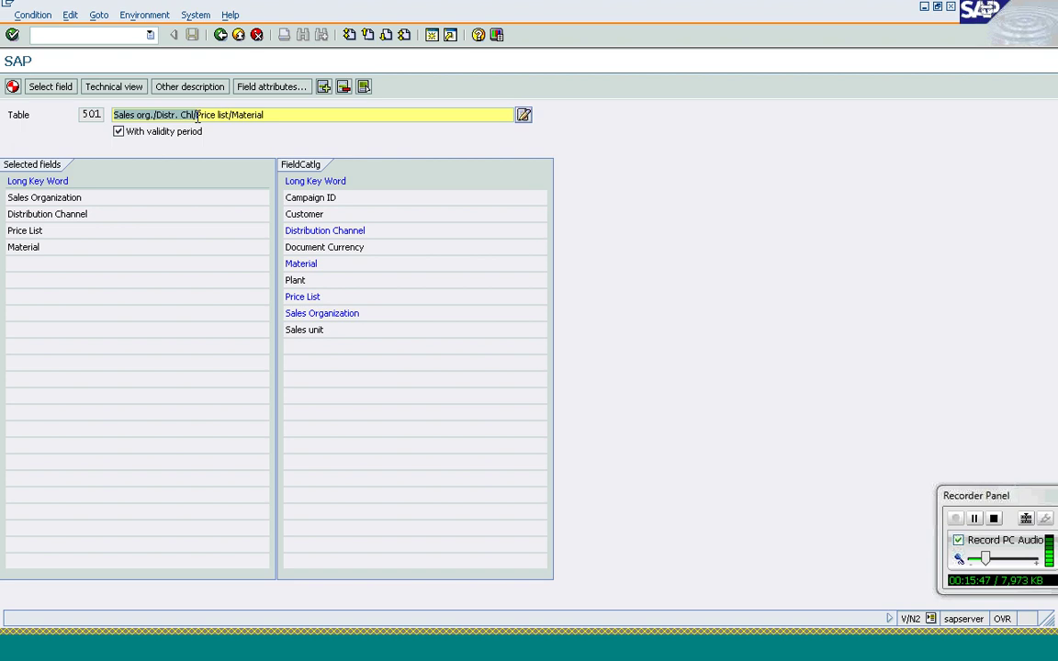
{"action": "key", "text": "Delete"}
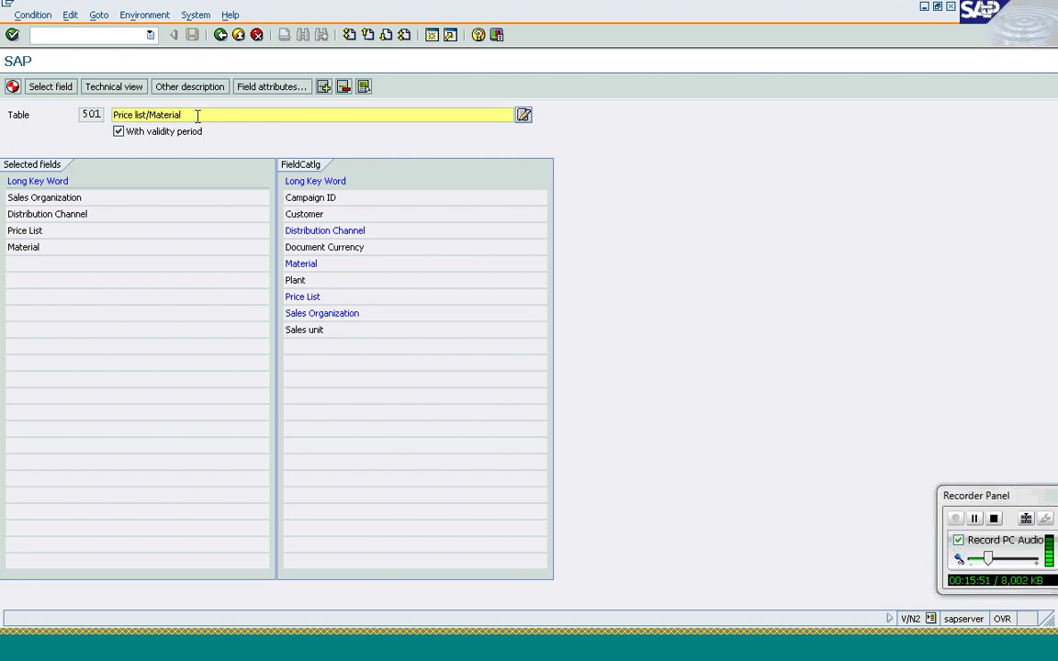
Generate condition table 501 as a local object and leave the generation log
{"action": "left_click", "coordinate": [12, 88]}
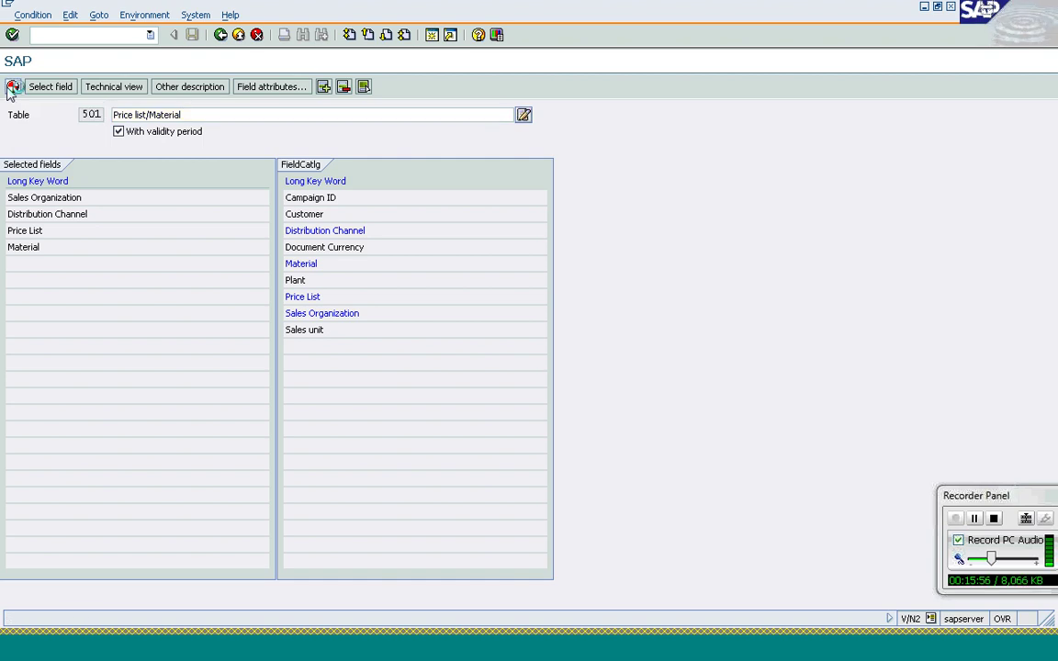
{"action": "left_click", "coordinate": [12, 87]}
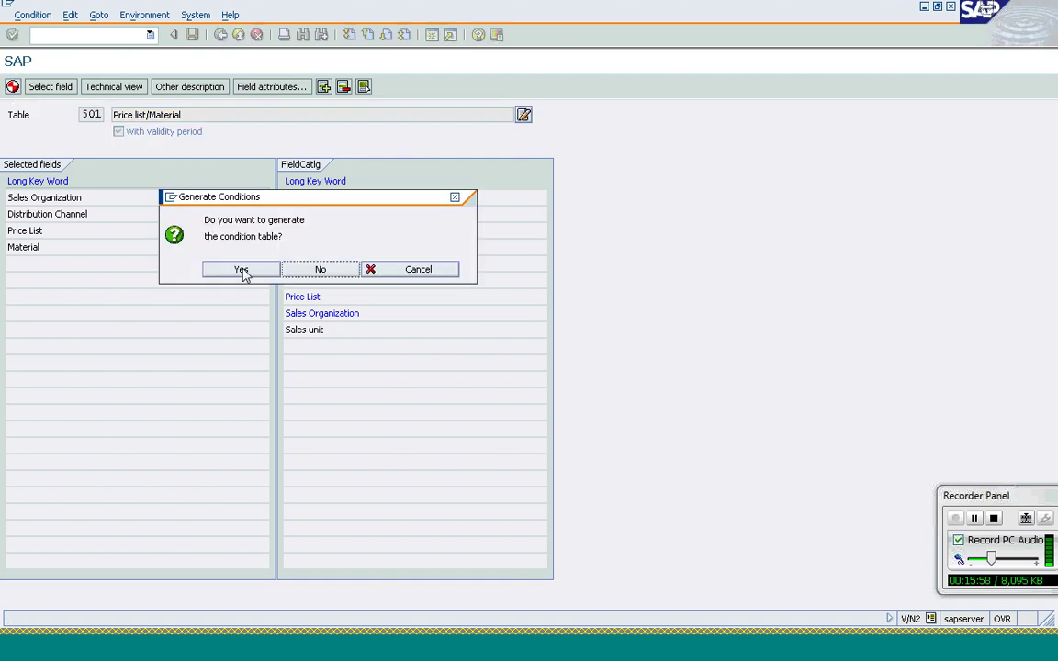
{"action": "left_click", "coordinate": [236, 276]}
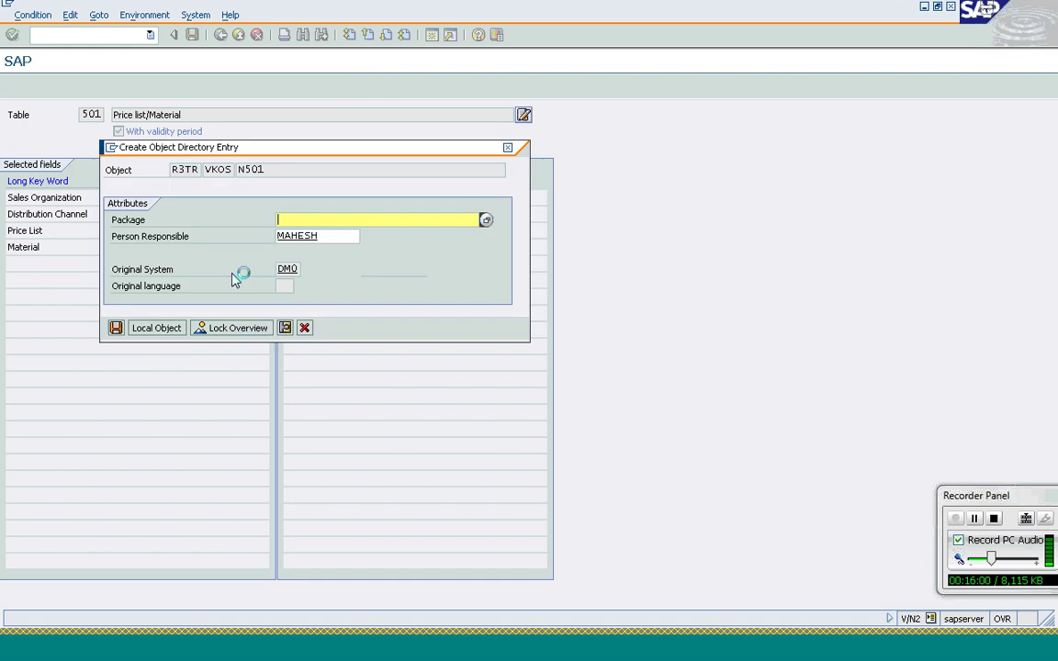
{"action": "left_click", "coordinate": [157, 330]}
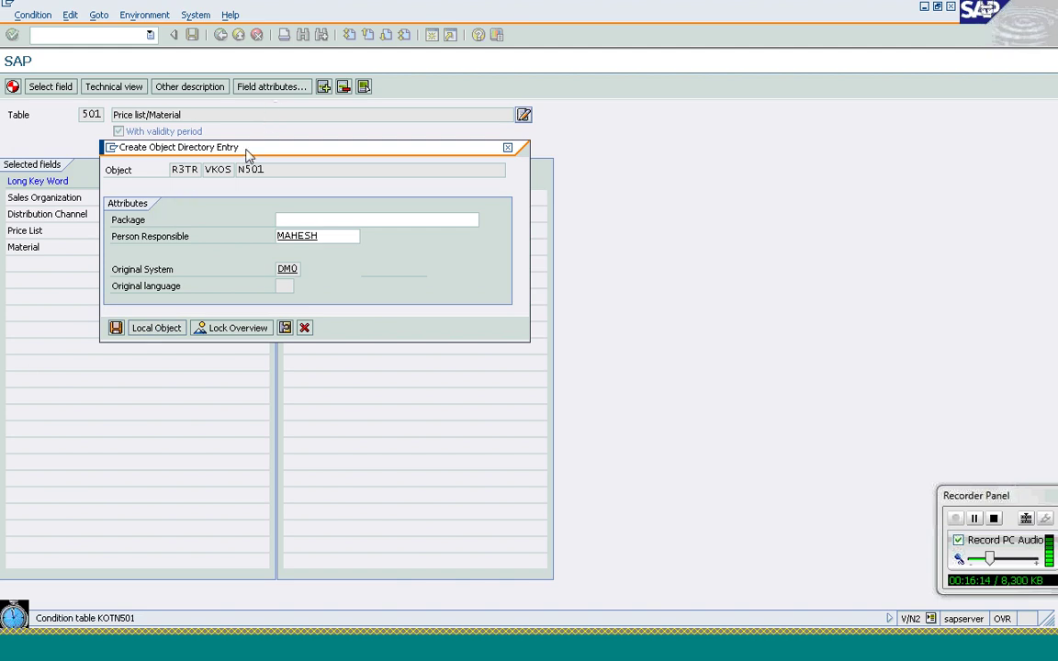
{"action": "left_click_drag", "start_coordinate": [247, 156], "coordinate": [493, 164]}
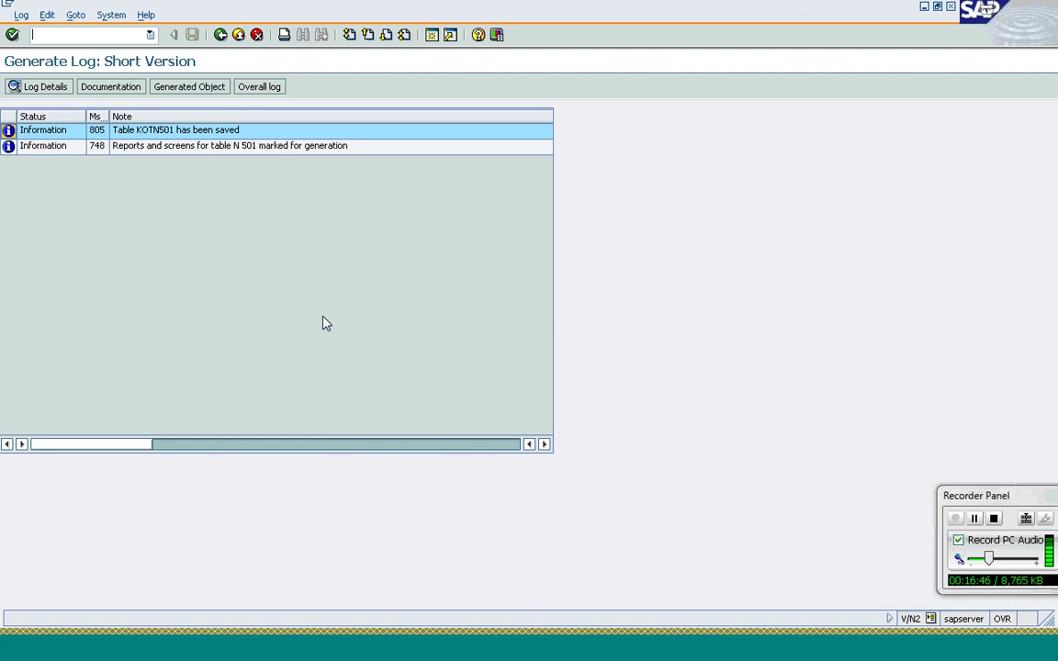
{"action": "left_click", "coordinate": [221, 35]}
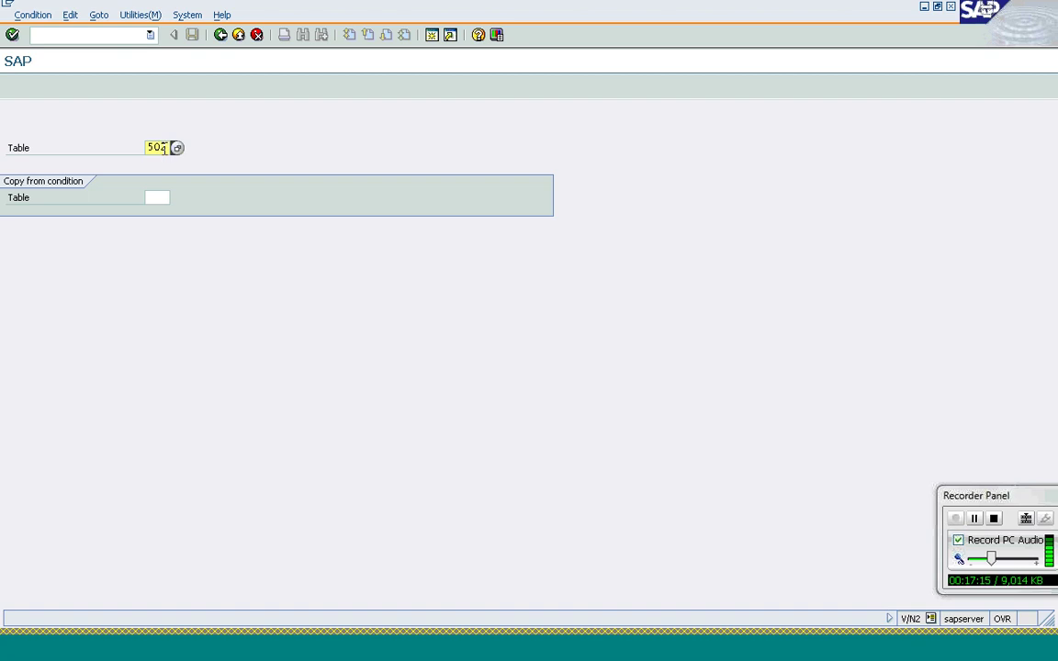
Start condition table 502 and add the fields Sales Organization, Distribution Channel and Material
{"action": "key", "text": "Return"}
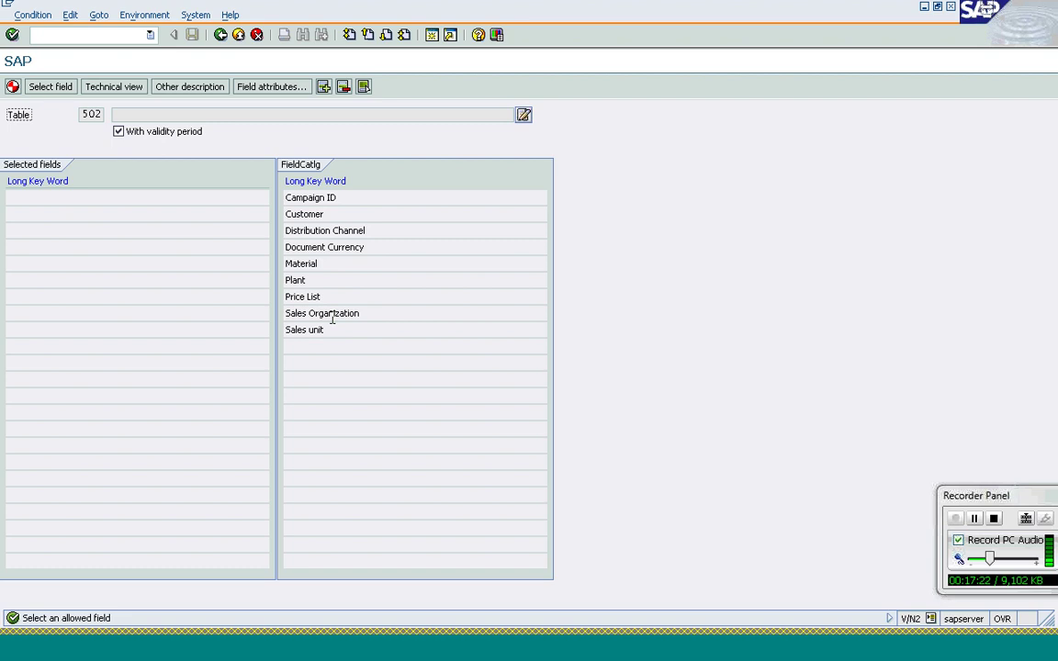
{"action": "double_click", "coordinate": [332, 315]}
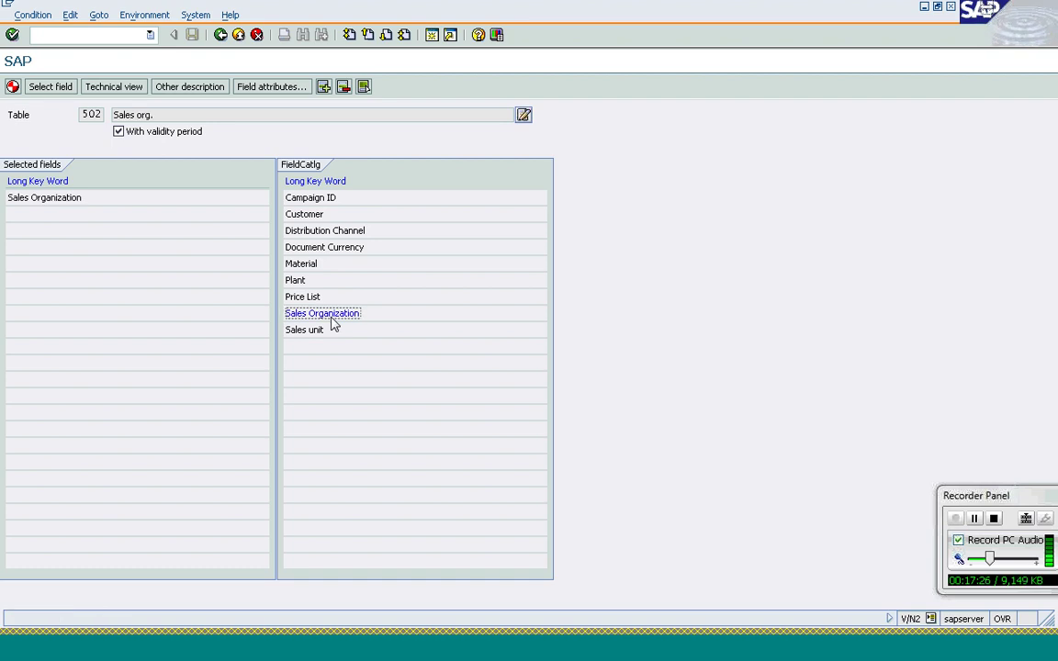
{"action": "double_click", "coordinate": [318, 232]}
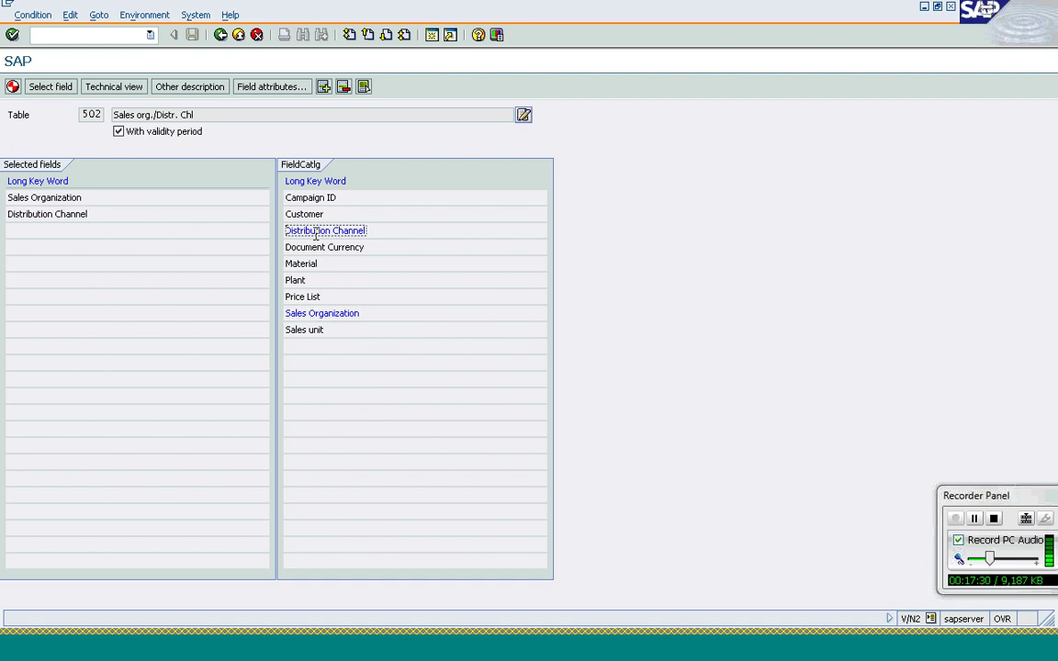
{"action": "double_click", "coordinate": [303, 267]}
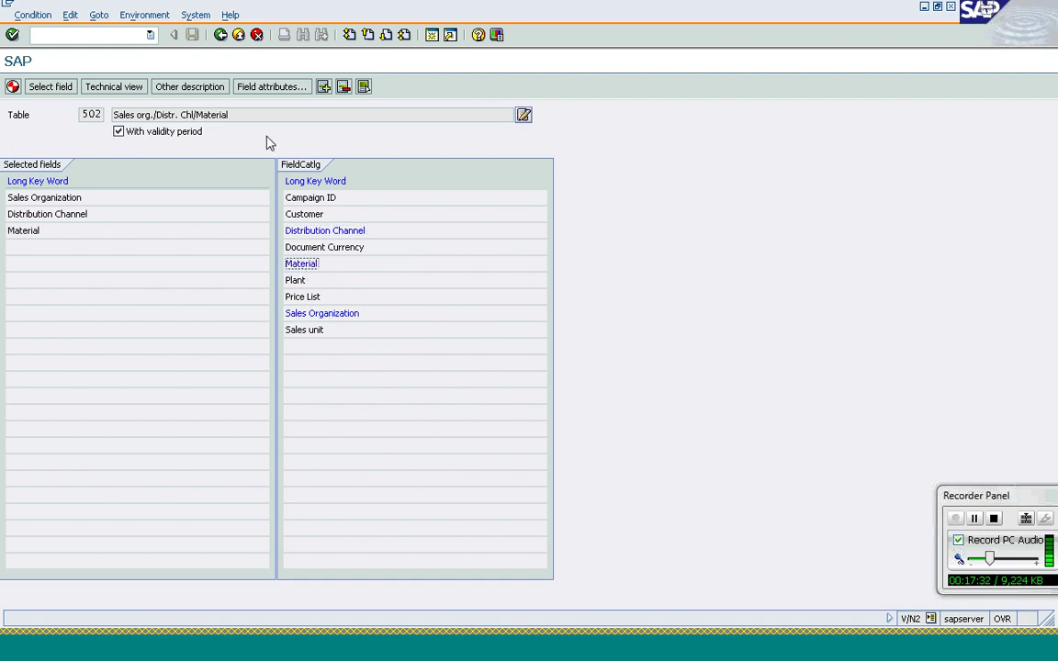
Change the description of condition table 502 to "Material Entered"
{"action": "left_click", "coordinate": [523, 116]}
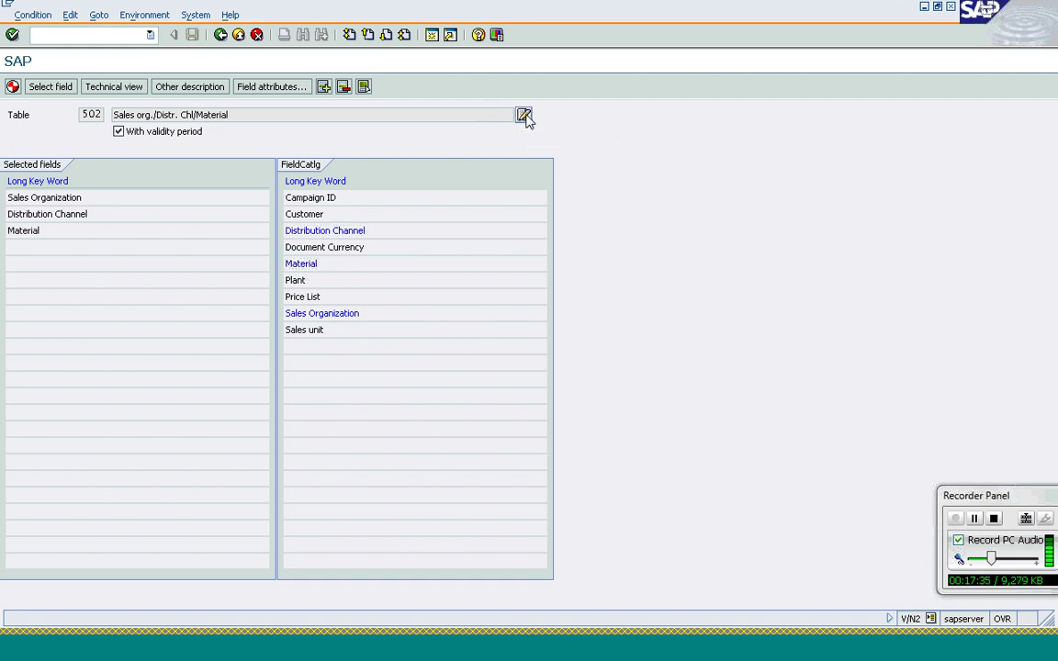
{"action": "left_click", "coordinate": [196, 114]}
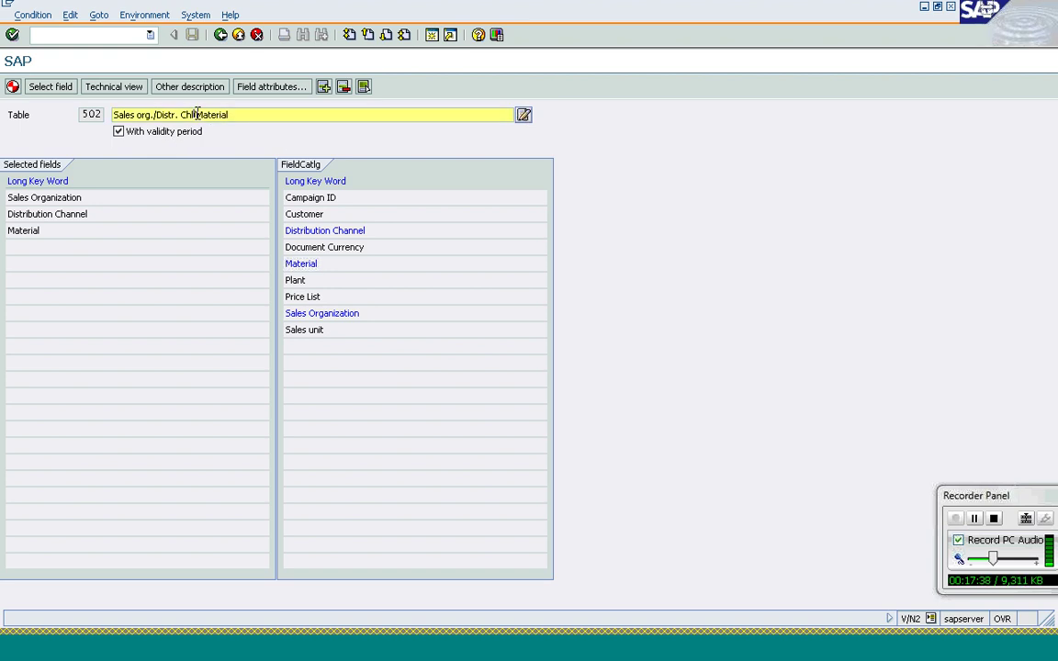
{"action": "key", "text": "ctrl+shift+Left"}
{"action": "key", "text": "ctrl+shift+Left"}
{"action": "key", "text": "ctrl+shift+Left"}
{"action": "key", "text": "ctrl+shift+Left"}
{"action": "key", "text": "ctrl+shift+Left"}
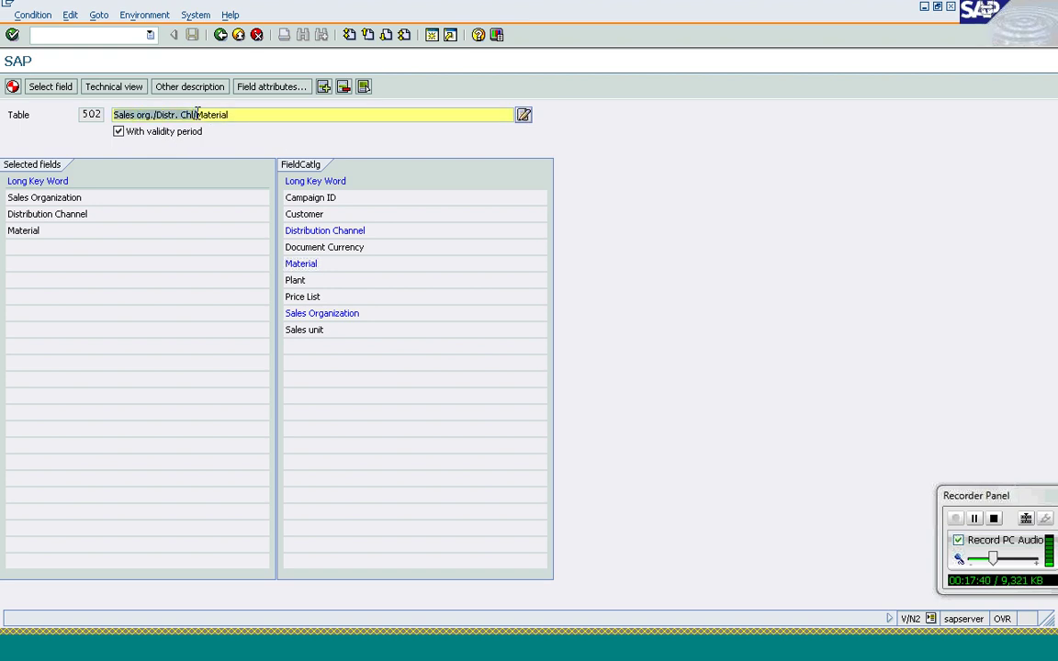
{"action": "key", "text": "BackSpace"}
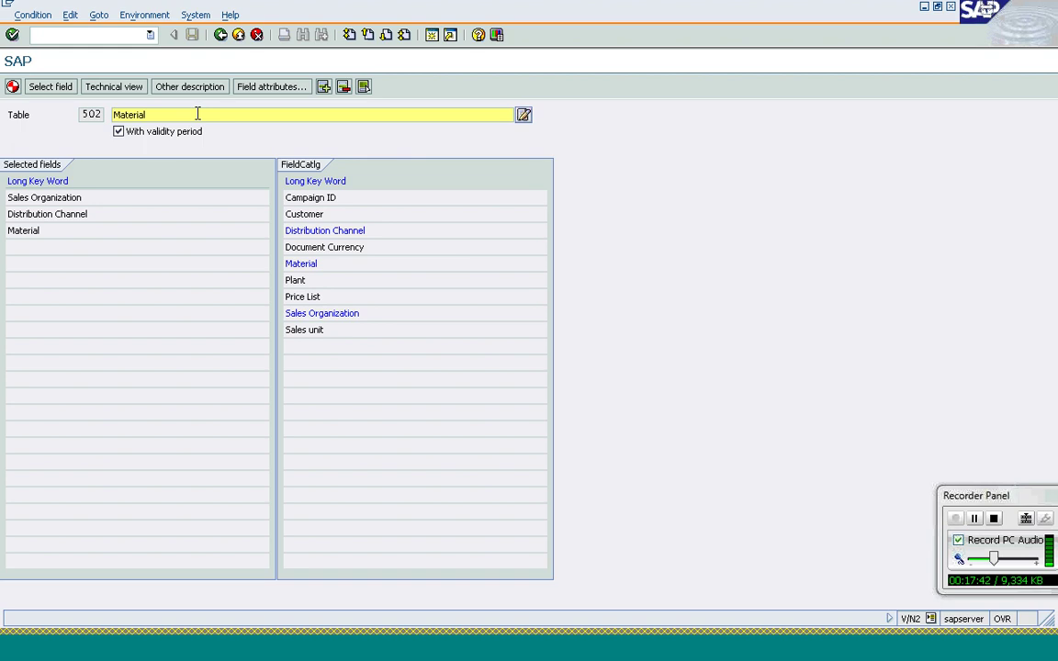
{"action": "key", "text": "End"}
{"action": "type", "text": "Entered"}
Check the Material field of table 502 in the technical view and generate the condition table as a local object
{"action": "left_click", "coordinate": [115, 87]}
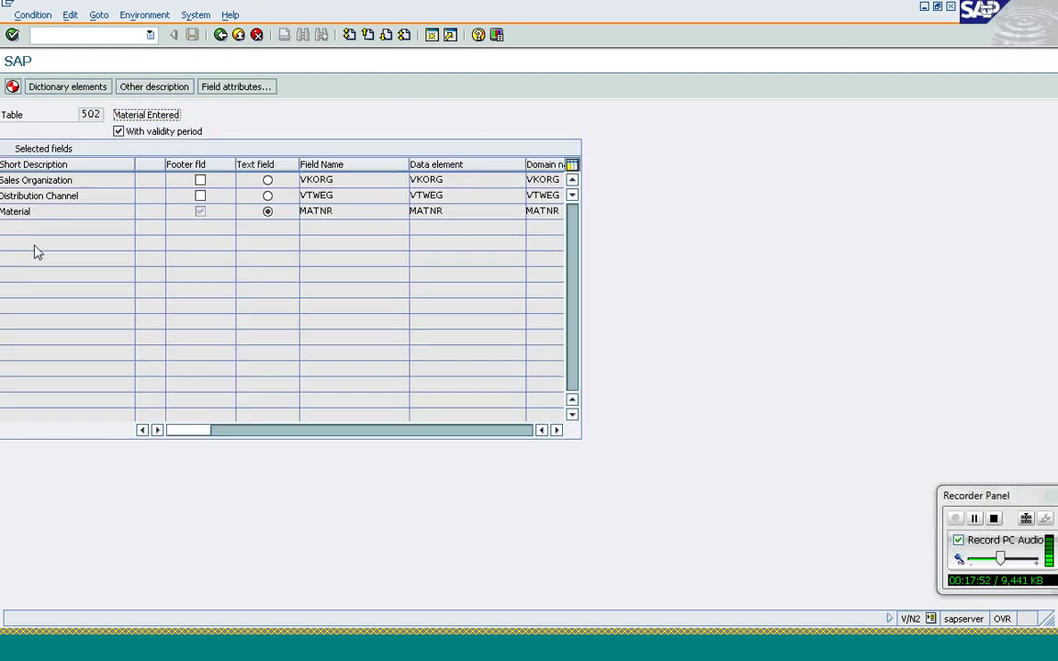
{"action": "left_click", "coordinate": [51, 212]}
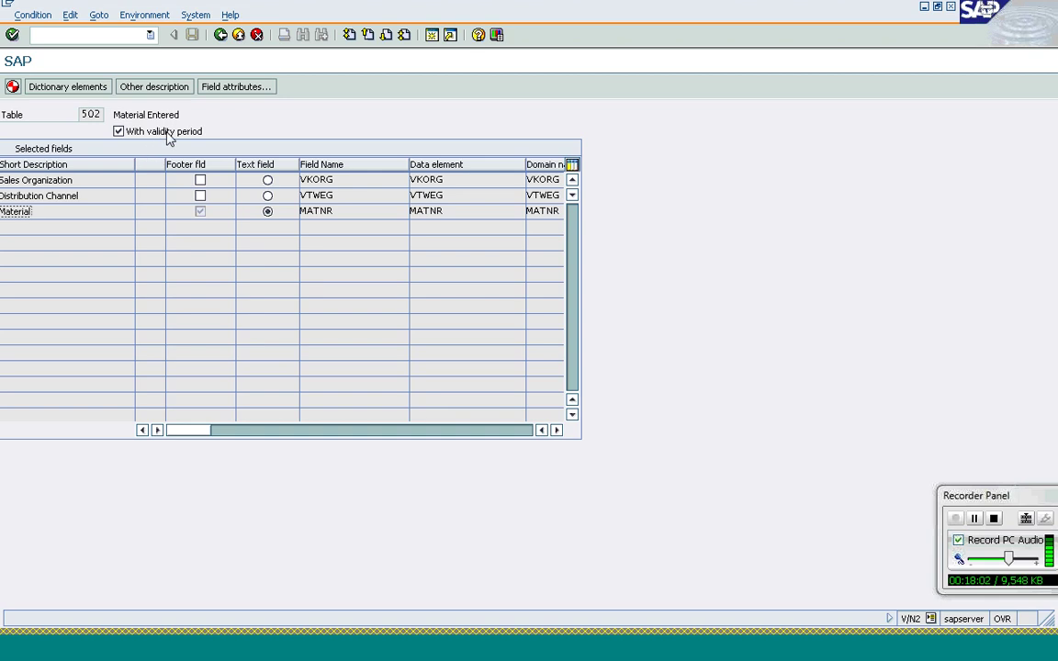
{"action": "left_click", "coordinate": [13, 87]}
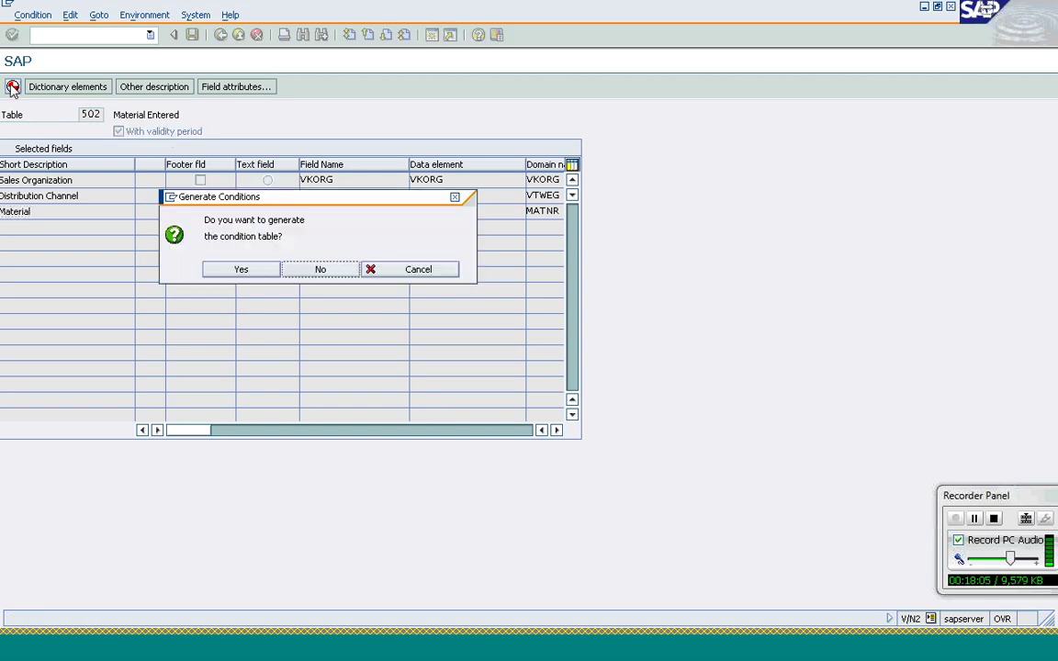
{"action": "left_click", "coordinate": [246, 270]}
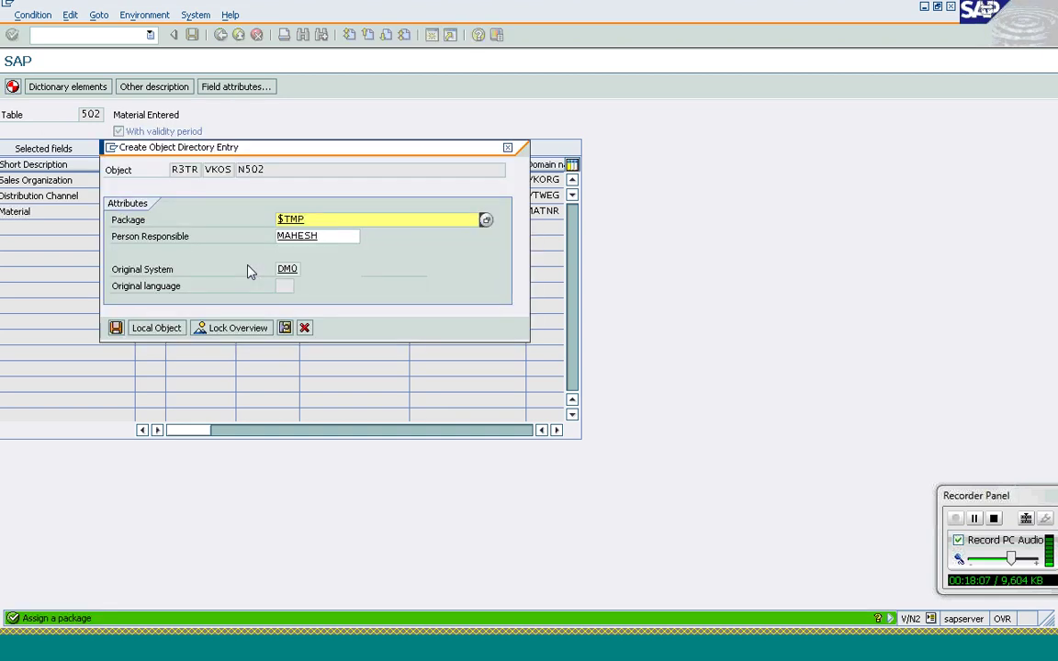
{"action": "left_click", "coordinate": [158, 330]}
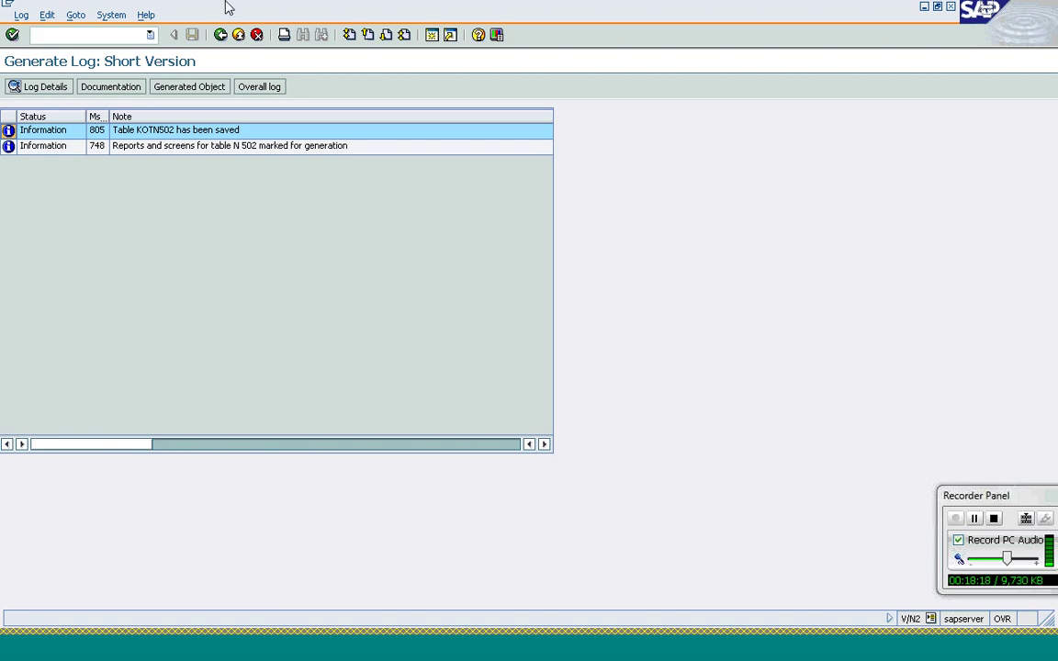
Return to the IMG structure and open Maintain Access Sequences for free goods, accepting the cross-client notice
{"action": "left_click", "coordinate": [220, 35]}
{"action": "left_click", "coordinate": [221, 34]}
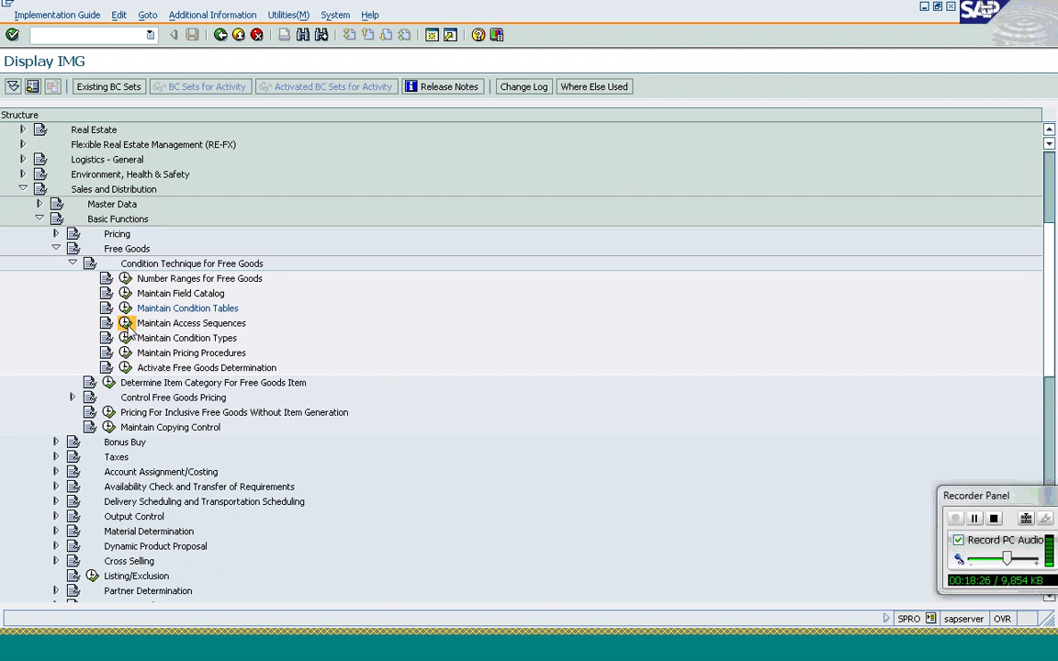
{"action": "left_click", "coordinate": [126, 324]}
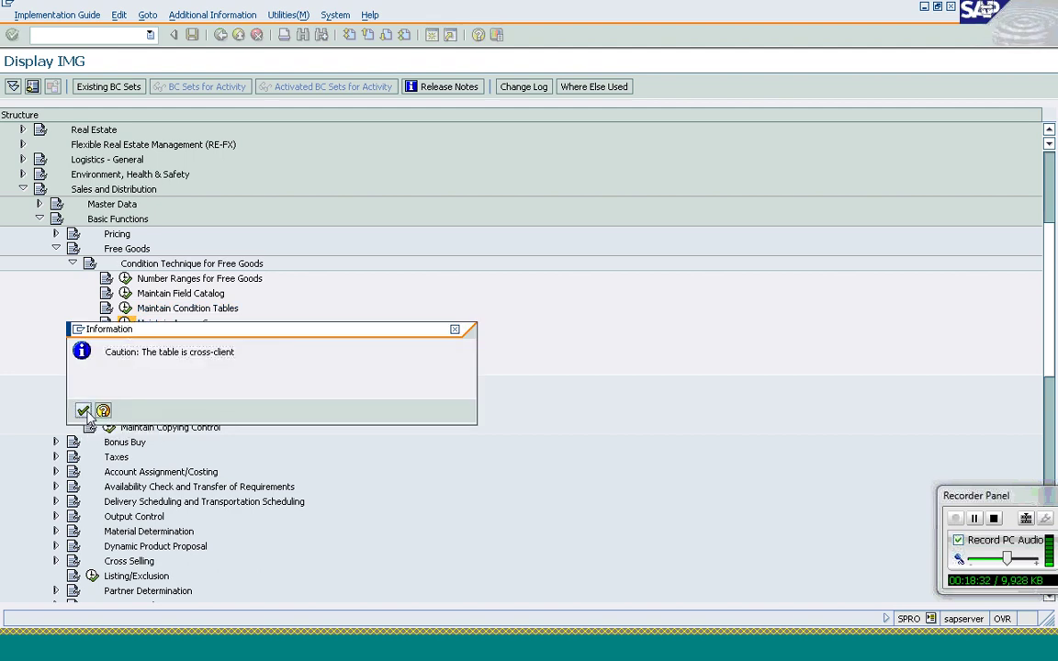
{"action": "left_click", "coordinate": [86, 415]}
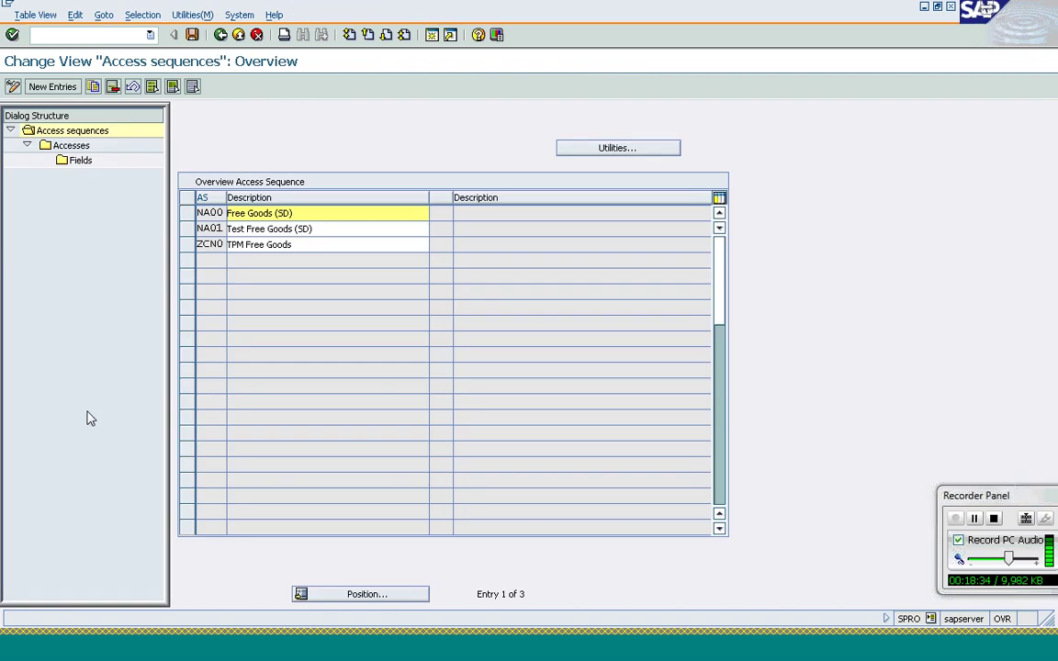
Select access sequence NA00, check the key combinations offered for free goods discount type NA00 in the other session, and return
{"action": "left_click", "coordinate": [186, 219]}
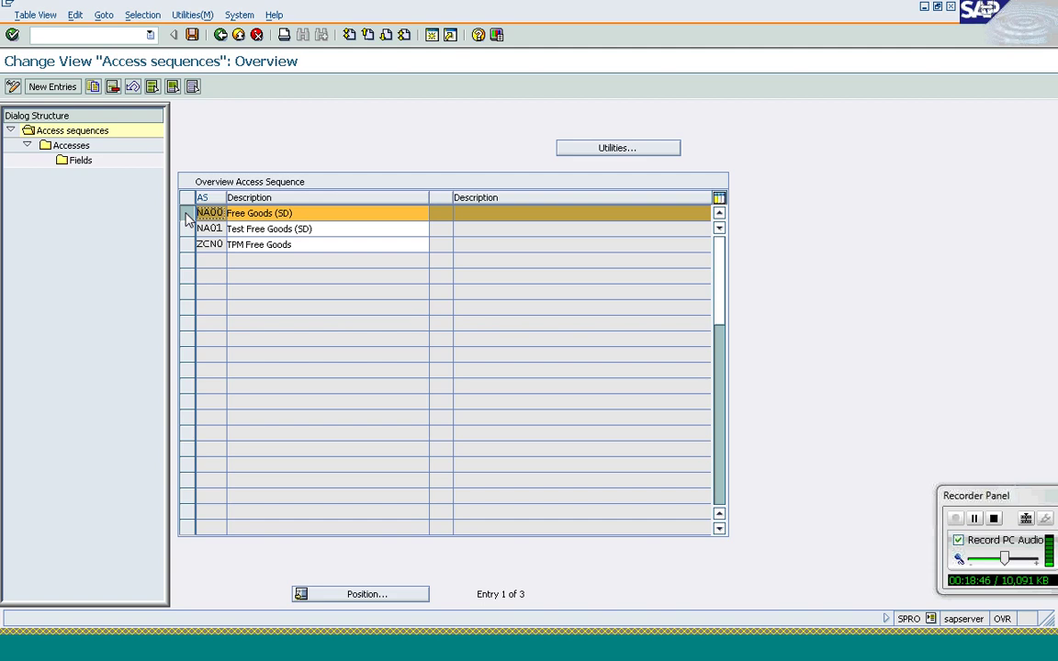
{"action": "left_click", "coordinate": [284, 656]}
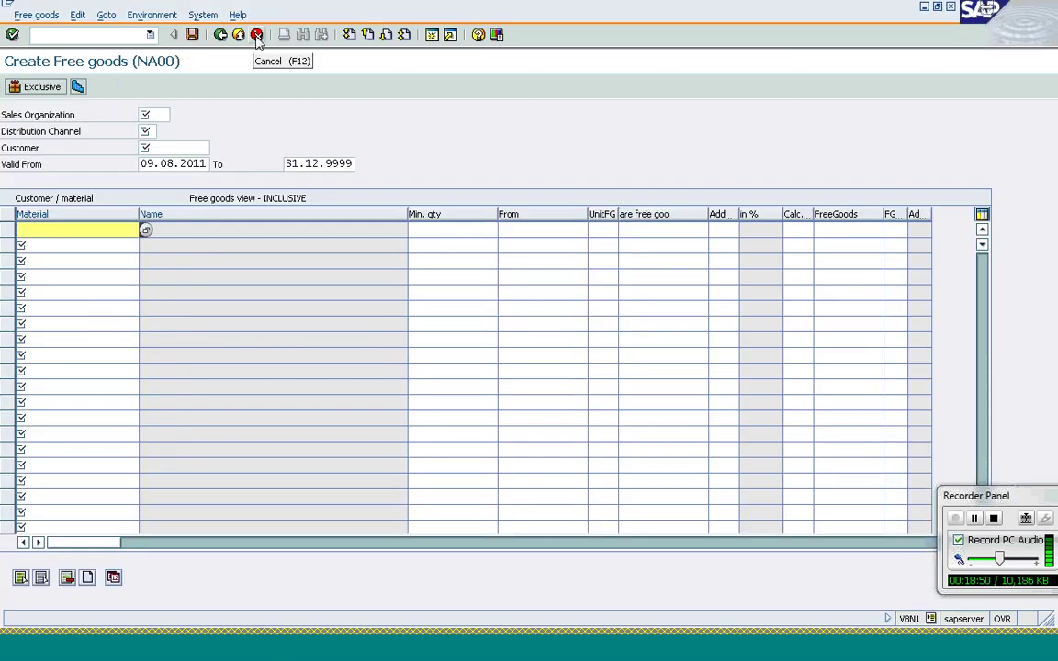
{"action": "left_click", "coordinate": [257, 34]}
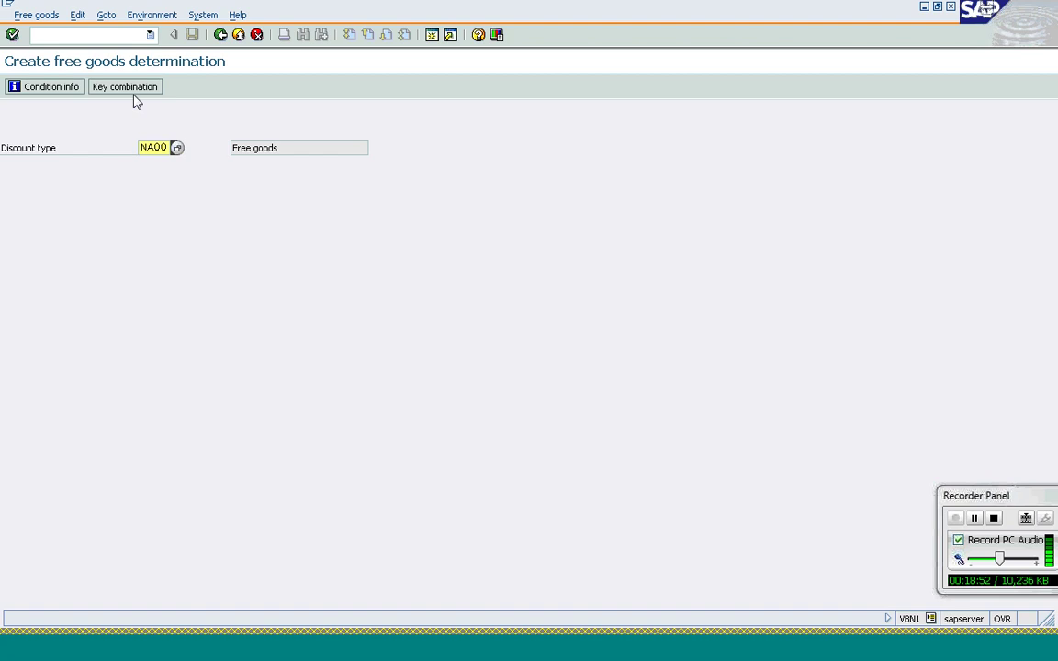
{"action": "left_click", "coordinate": [130, 95]}
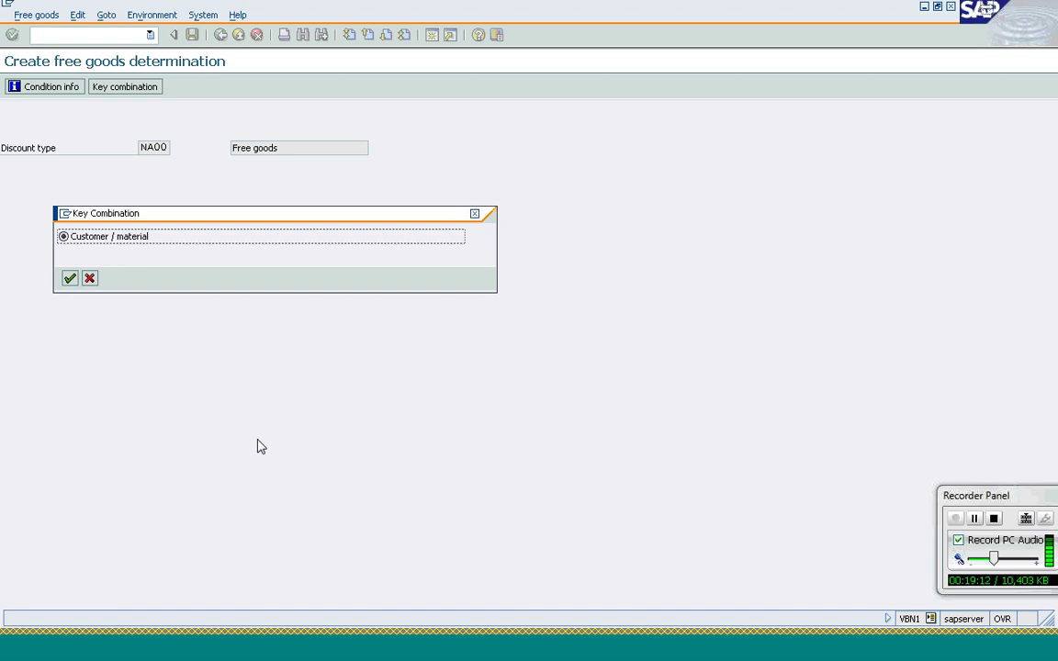
{"action": "left_click", "coordinate": [290, 650]}
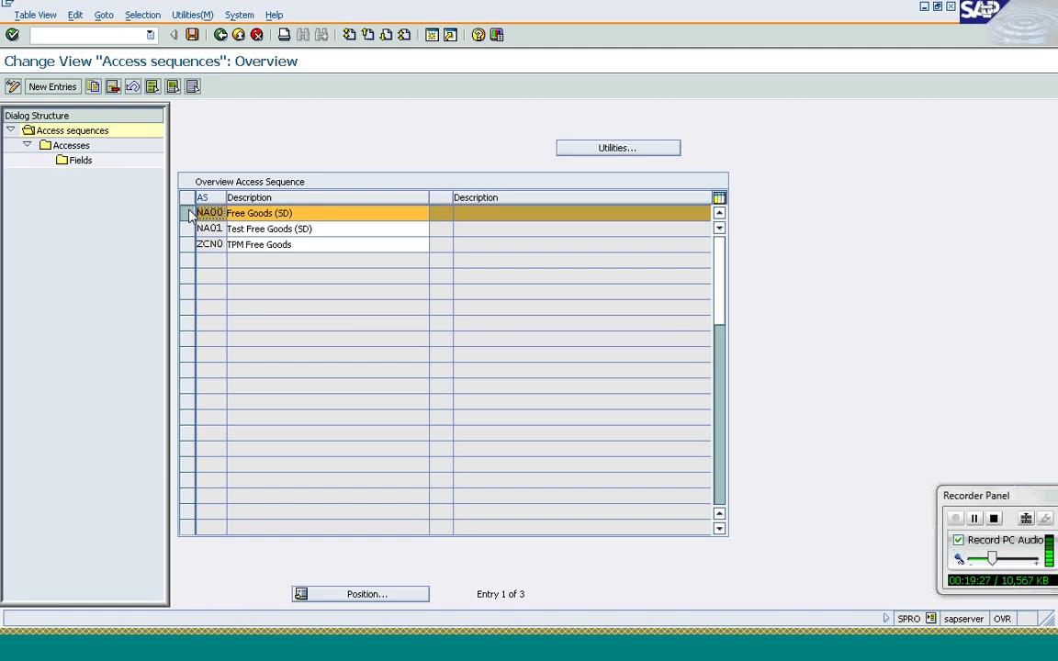
Open the accesses of sequence NA00 and add a new access number 20 with condition table 501
{"action": "double_click", "coordinate": [89, 151]}
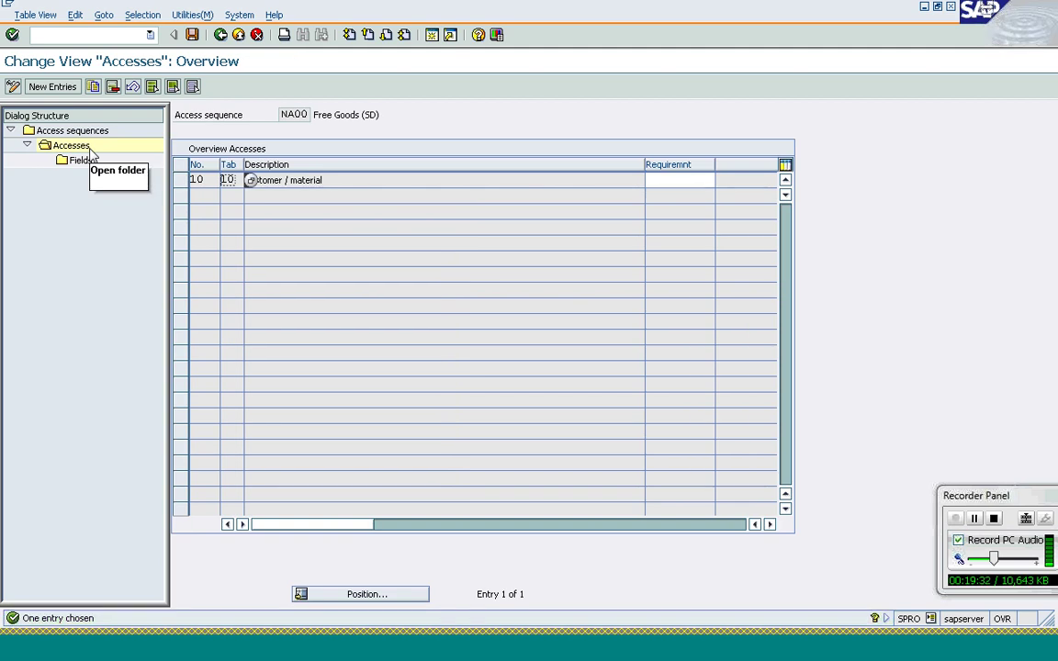
{"action": "left_click", "coordinate": [40, 91]}
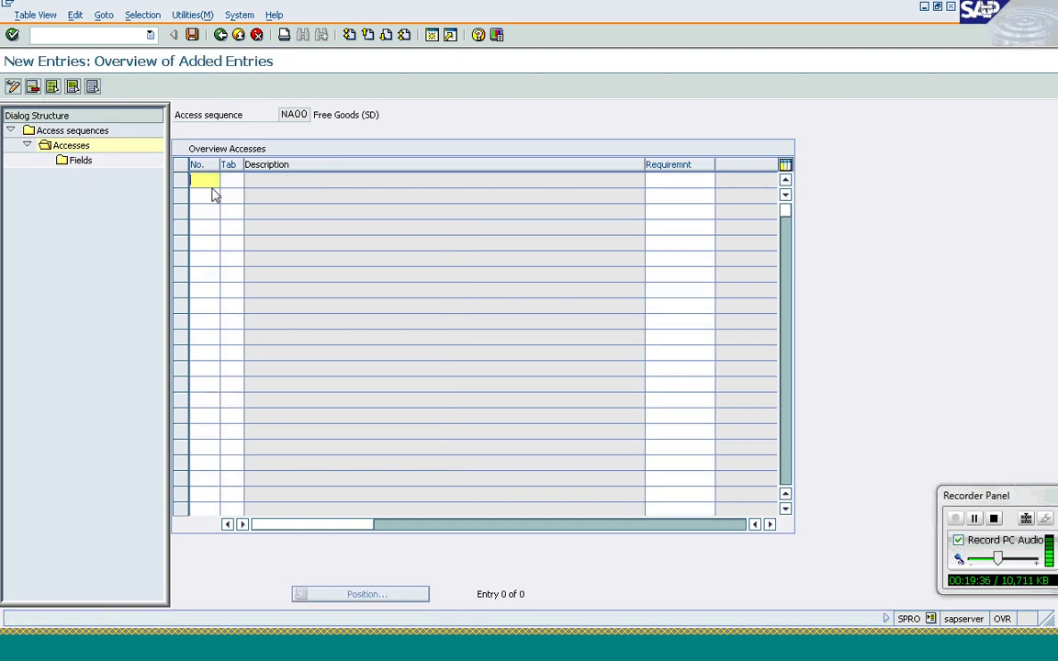
{"action": "type", "text": "20"}
{"action": "key", "text": "Tab"}
{"action": "type", "text": "501"}
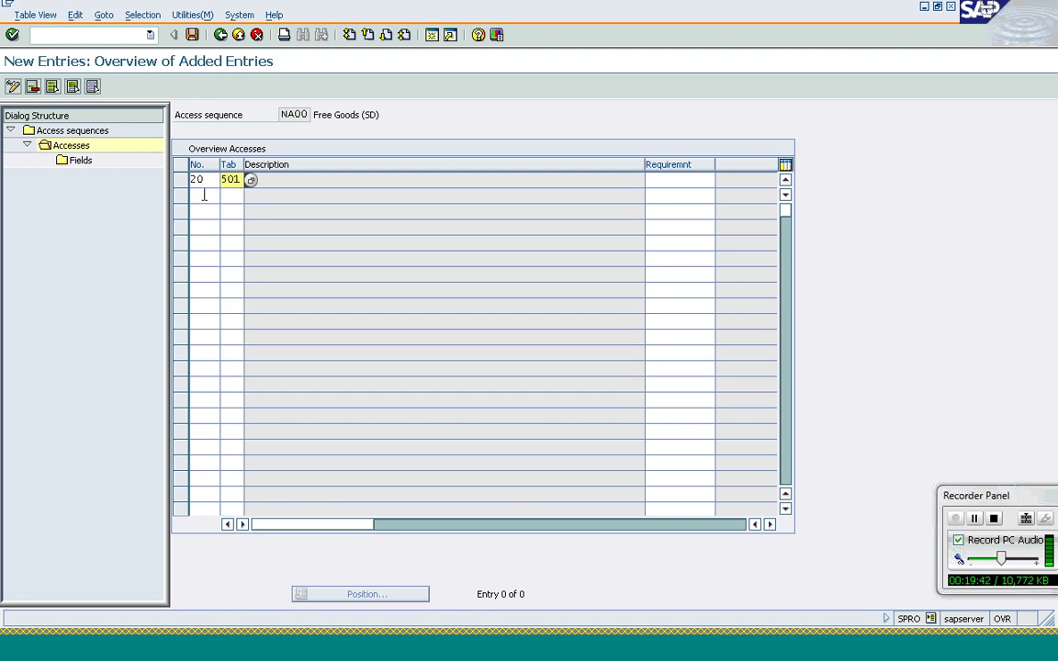
Add access number 30 with condition table 502 and accept the notices for both new entries
{"action": "left_click", "coordinate": [203, 195]}
{"action": "type", "text": "30"}
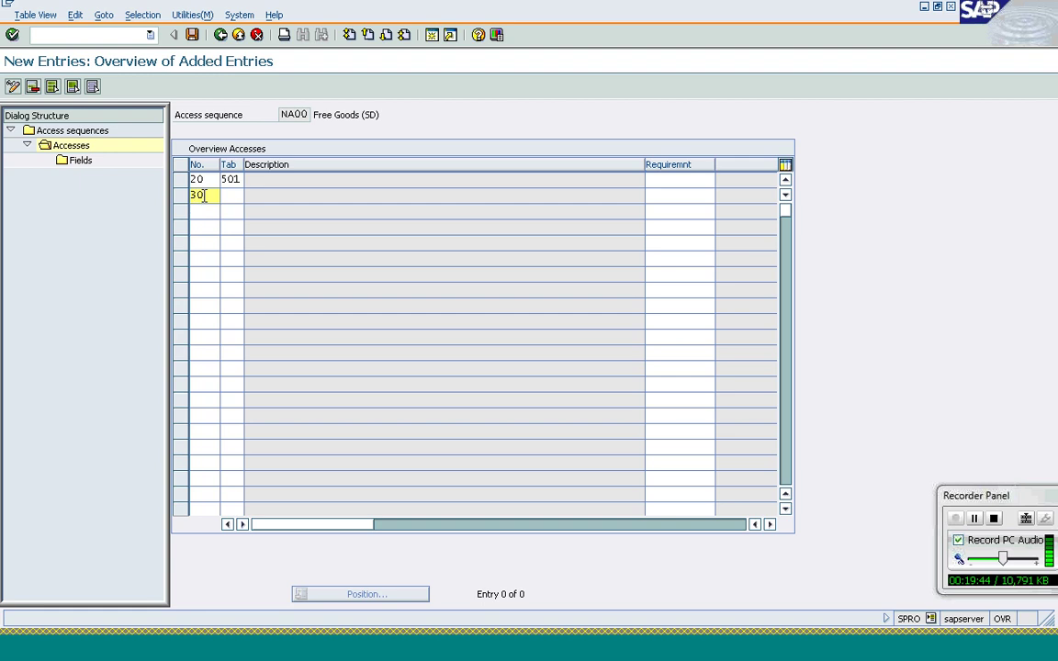
{"action": "key", "text": "Tab"}
{"action": "type", "text": "502"}
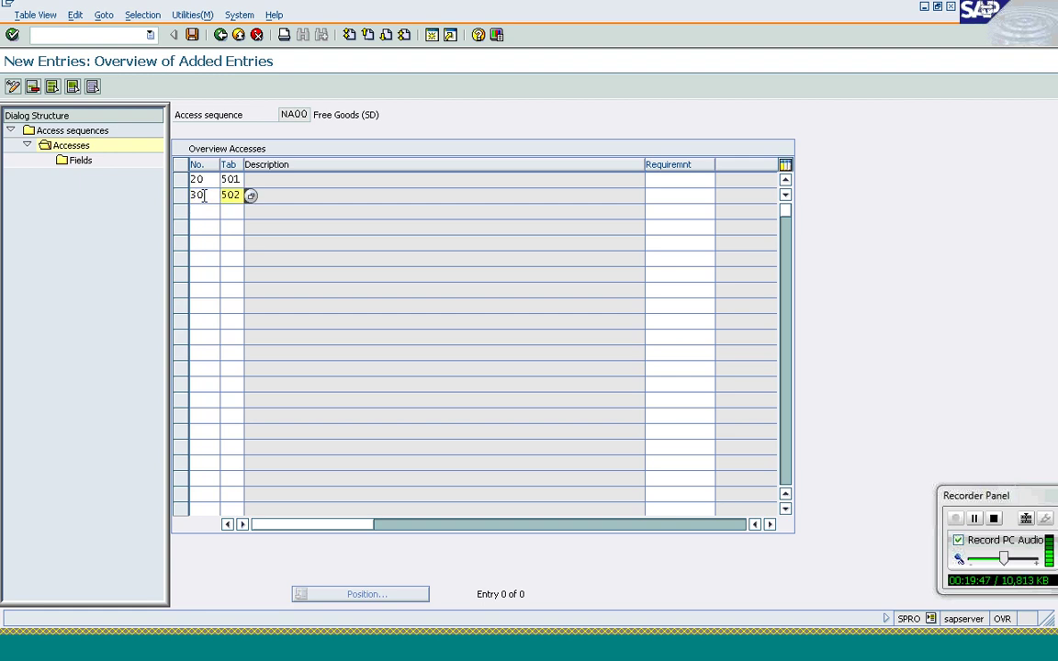
{"action": "key", "text": "Return"}
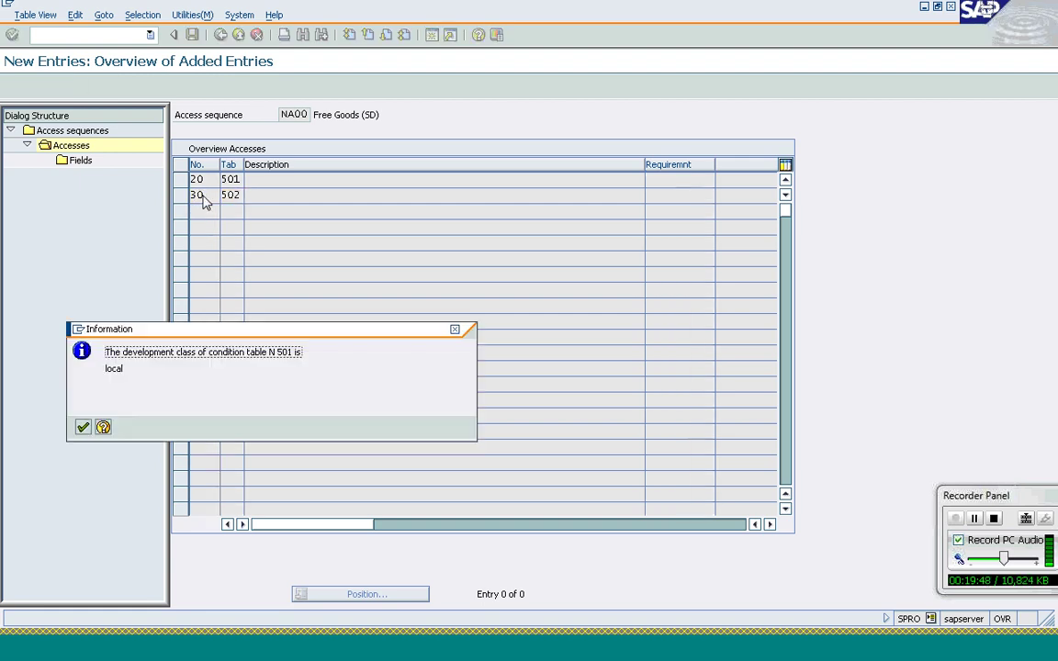
{"action": "key", "text": "Return"}
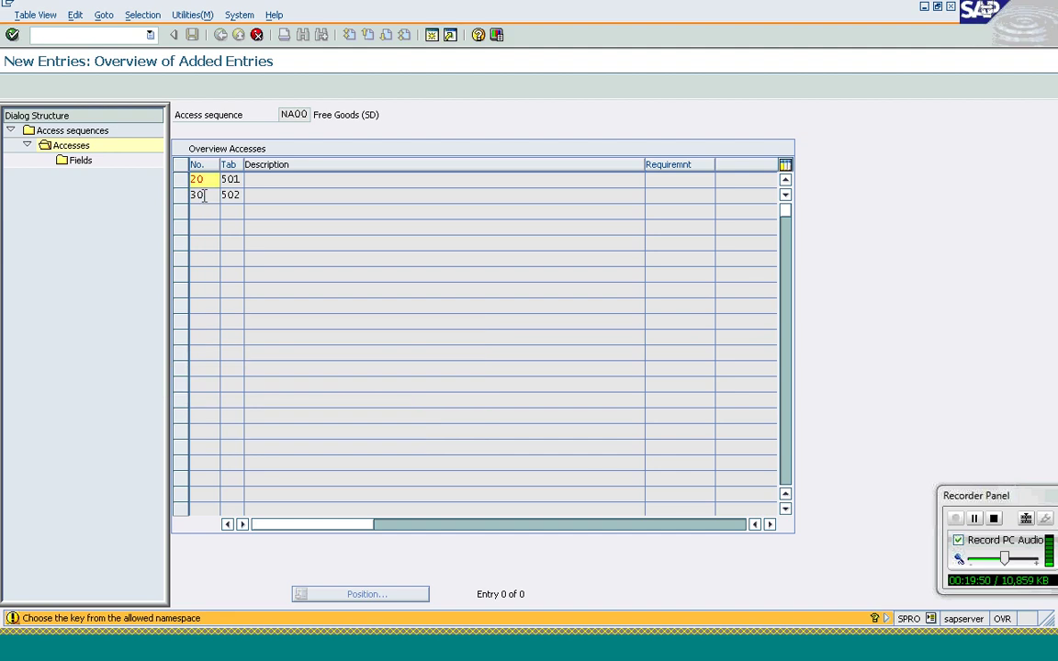
{"action": "key", "text": "Return"}
{"action": "key", "text": "Return"}
{"action": "key", "text": "Return"}
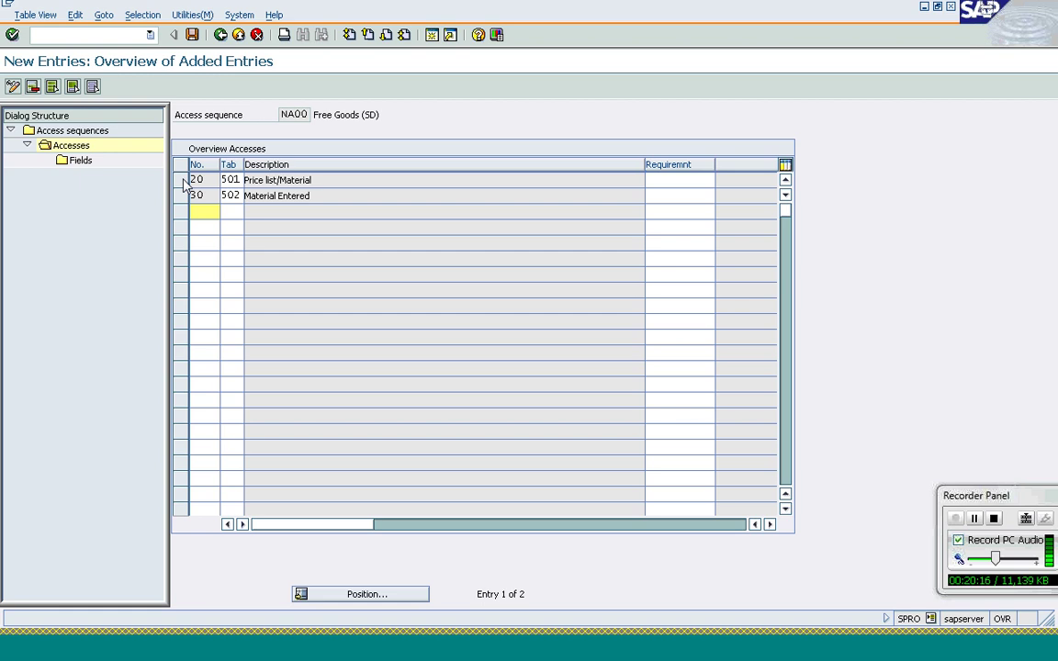
Open the field assignment of access 20 (Price list/Material), check its document fields, and return to the new entries
{"action": "left_click", "coordinate": [181, 180]}
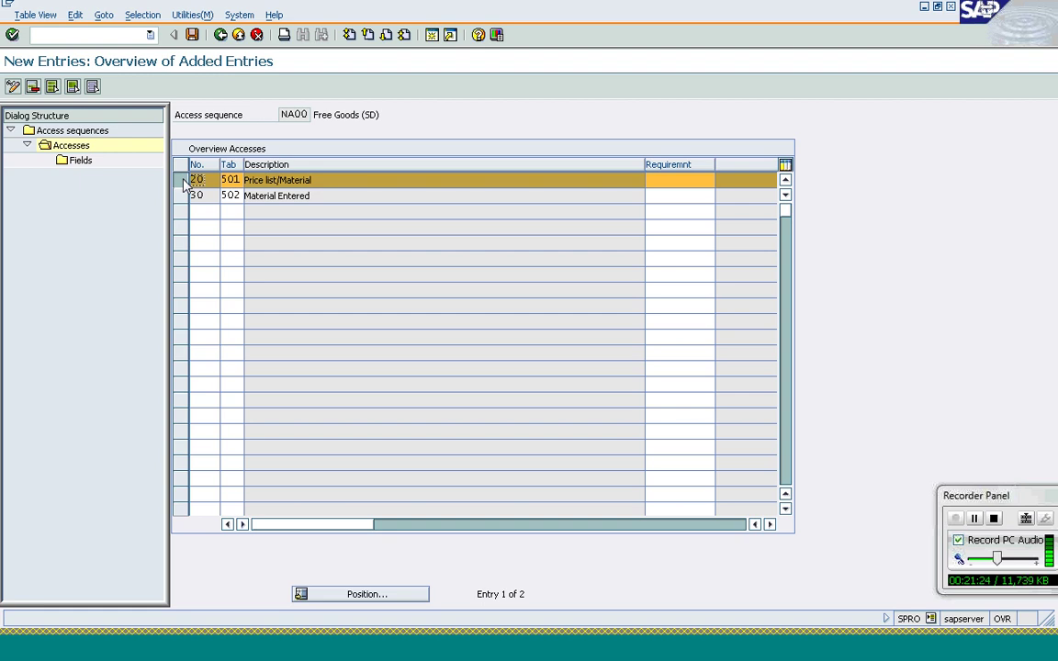
{"action": "left_click", "coordinate": [80, 162]}
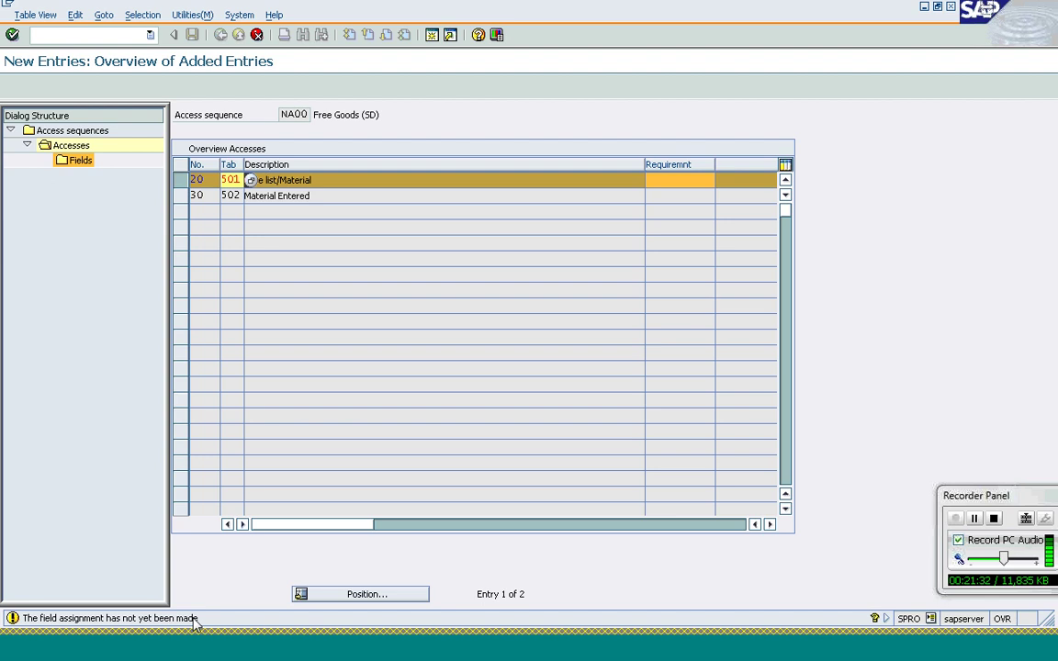
{"action": "key", "text": "Down"}
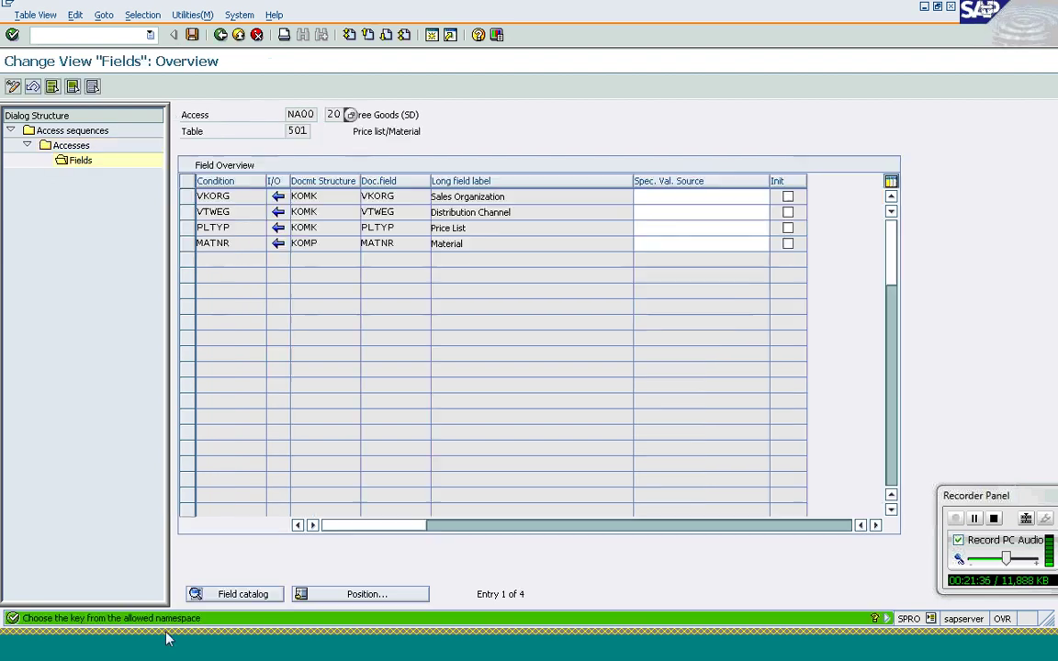
{"action": "left_click", "coordinate": [393, 243]}
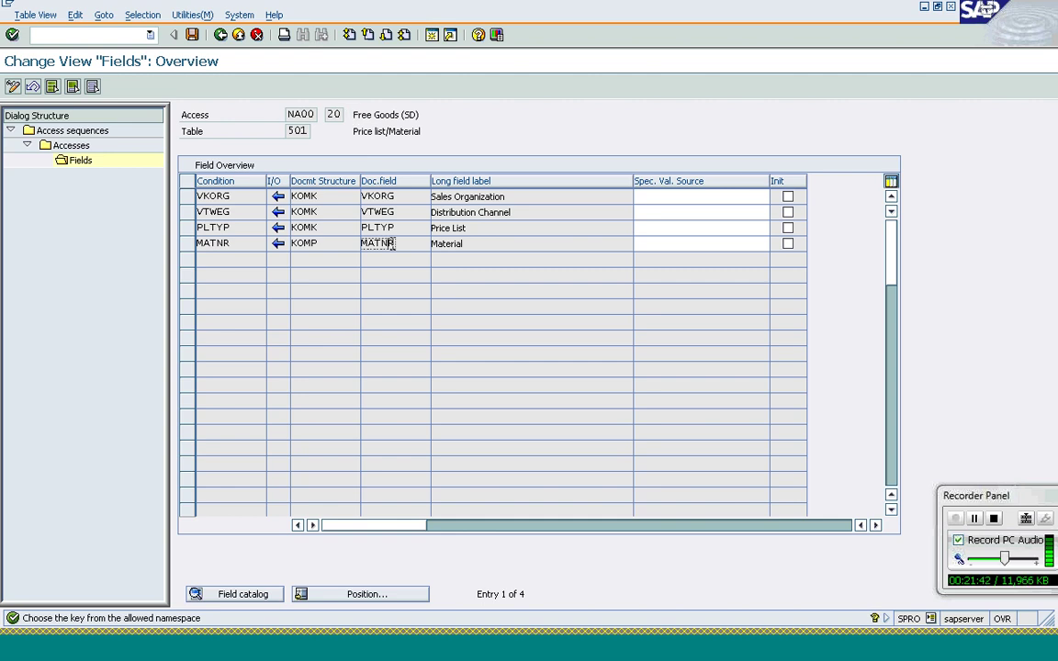
{"action": "left_click", "coordinate": [221, 35]}
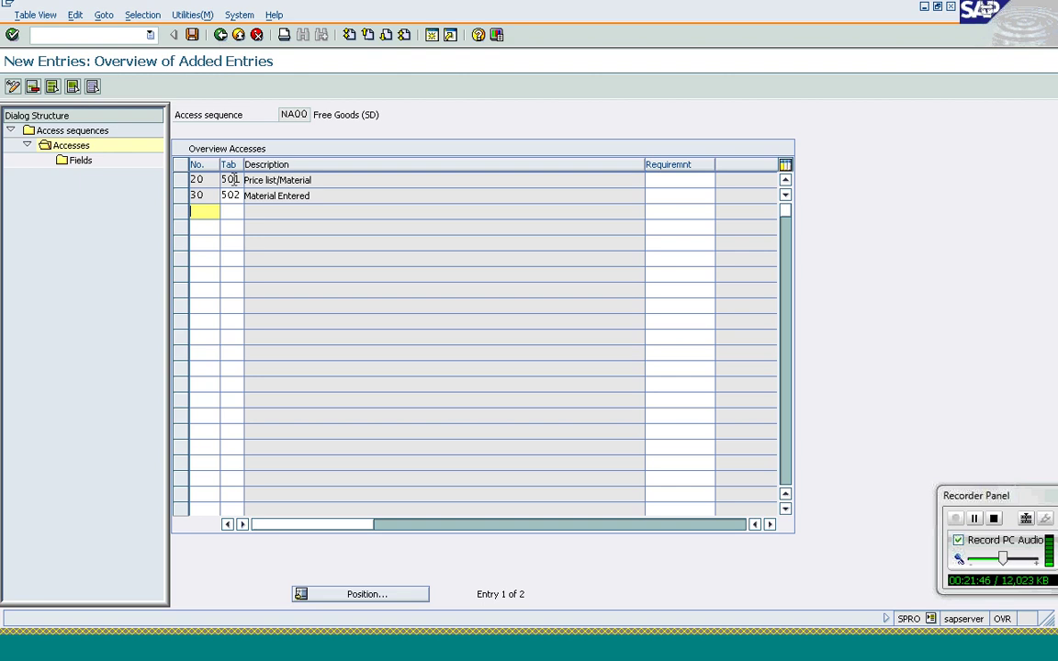
Open the field assignment of access 30 (Material Entered), check its document structures, and return to the overview of all accesses
{"action": "left_click", "coordinate": [325, 180]}
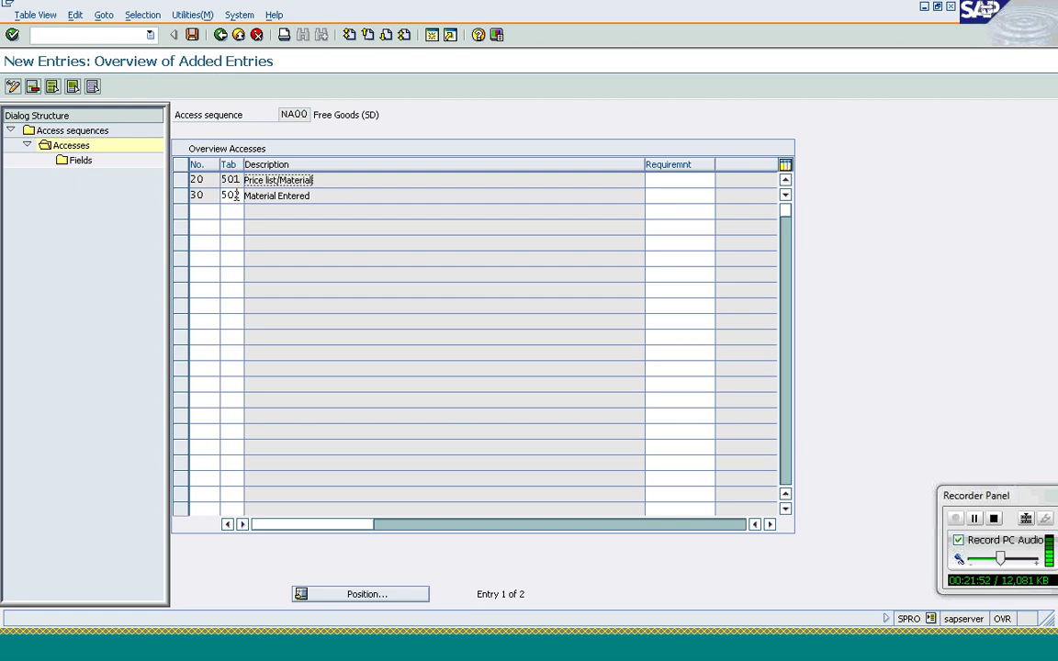
{"action": "left_click", "coordinate": [235, 195]}
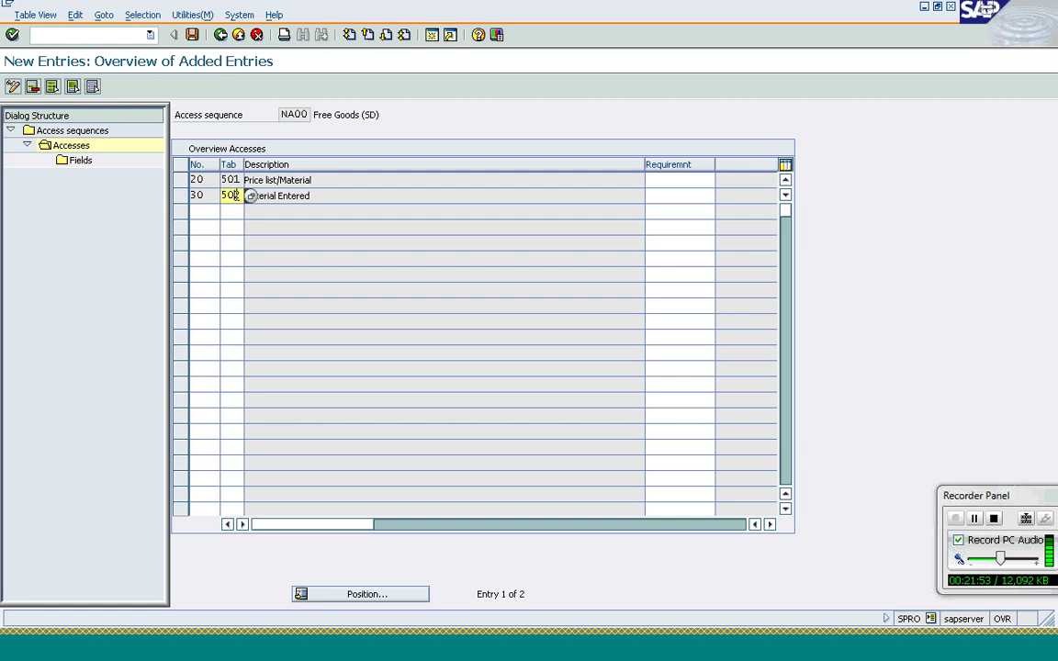
{"action": "left_click", "coordinate": [181, 197]}
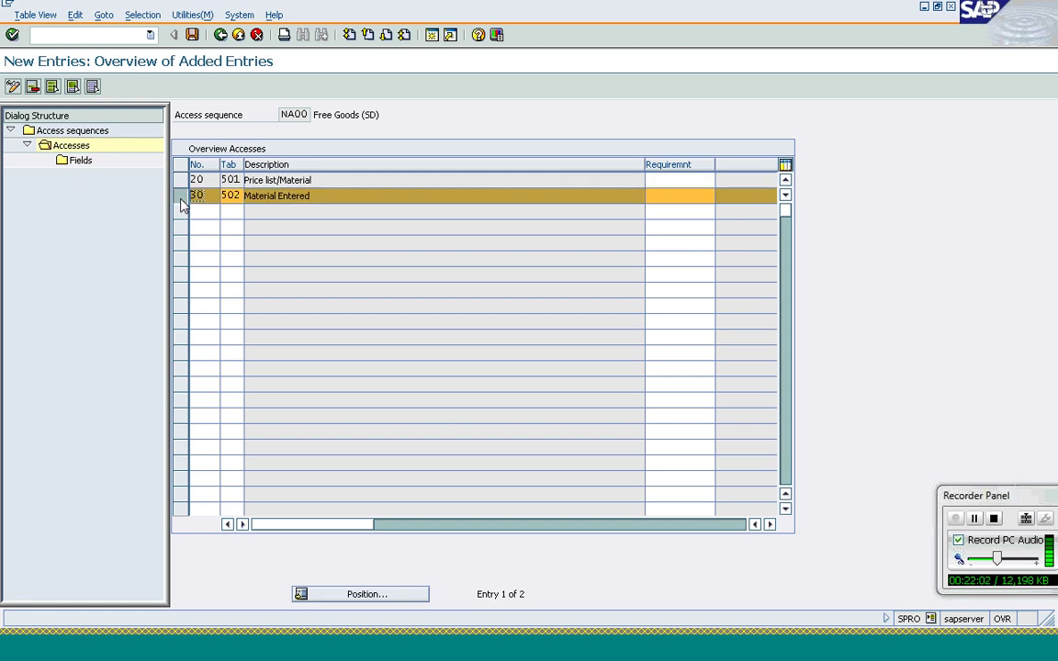
{"action": "double_click", "coordinate": [79, 162]}
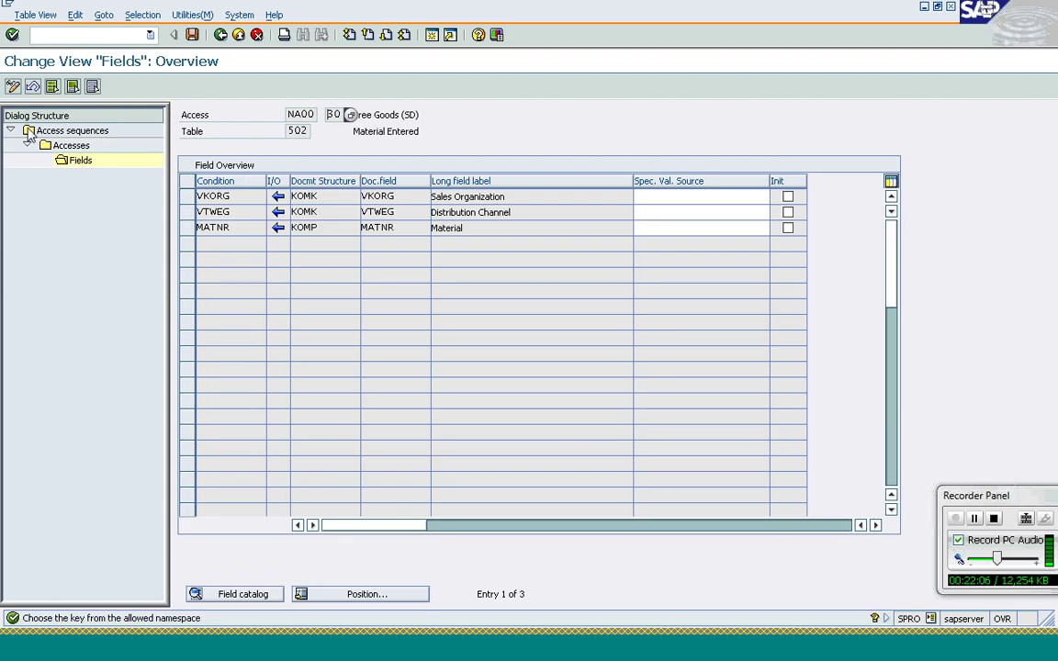
{"action": "left_click", "coordinate": [304, 212]}
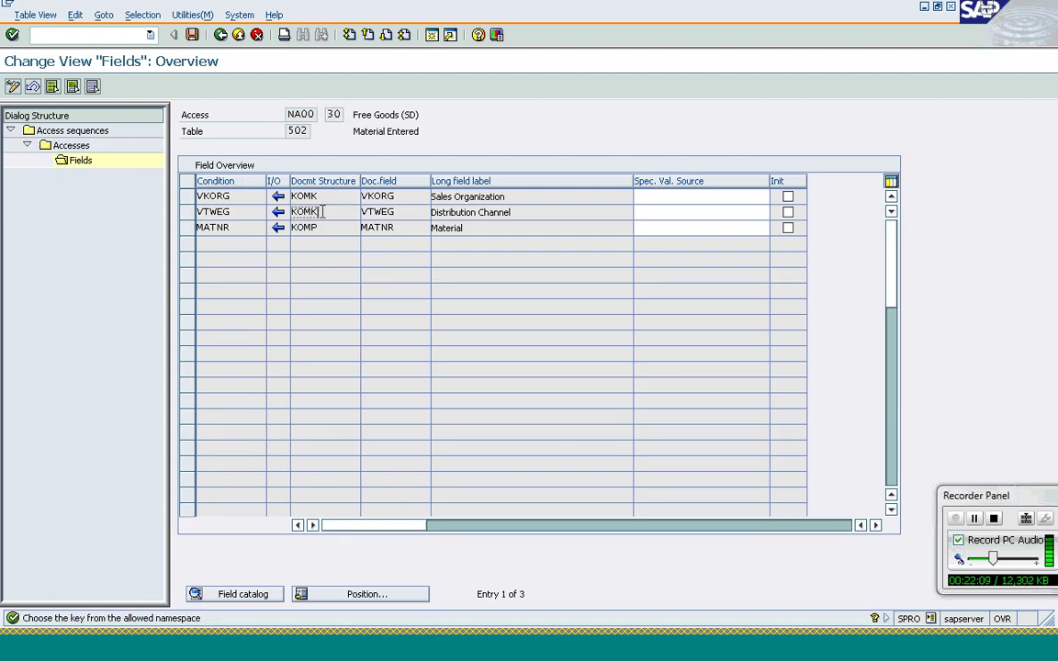
{"action": "left_click", "coordinate": [221, 34]}
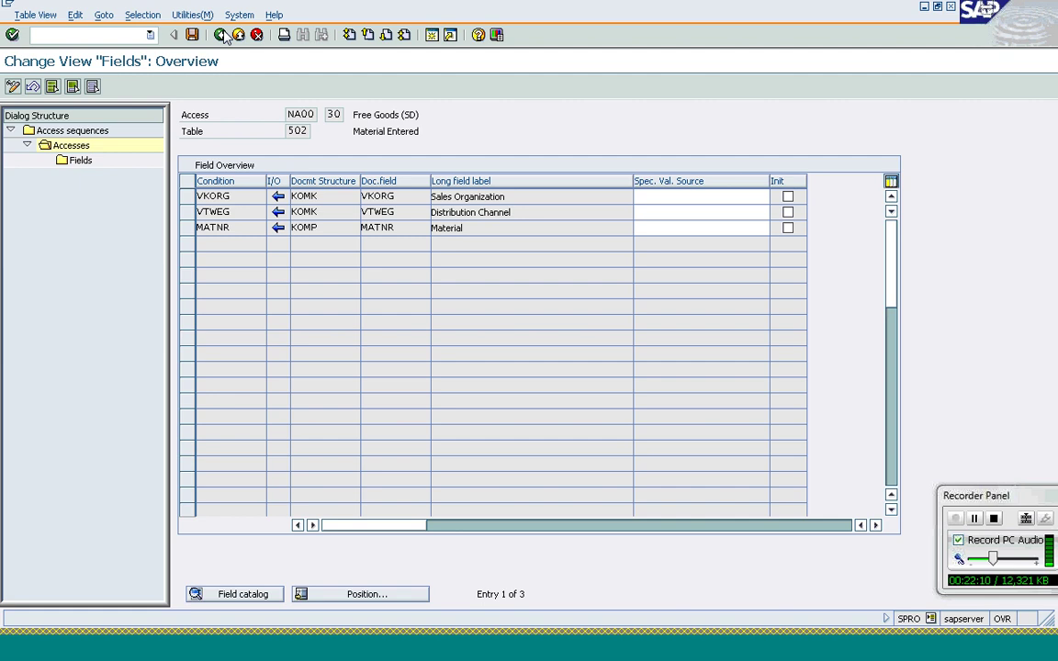
{"action": "left_click", "coordinate": [224, 35]}
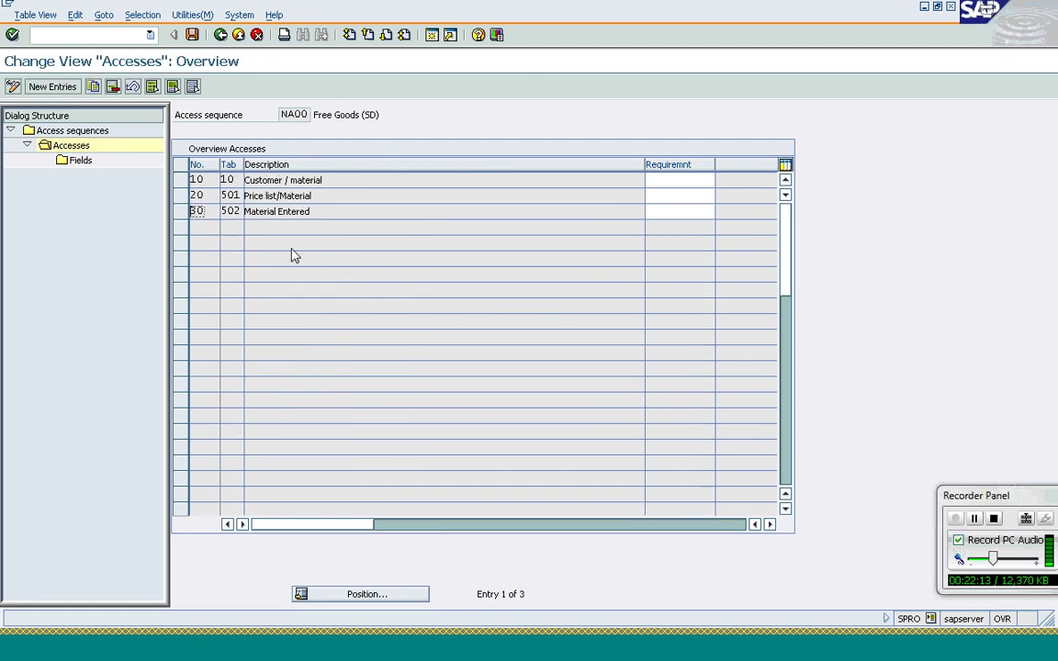
Review the order of the accesses in sequence NA00: Customer / material, Price list/Material and Material Entered
{"action": "left_click", "coordinate": [280, 196]}
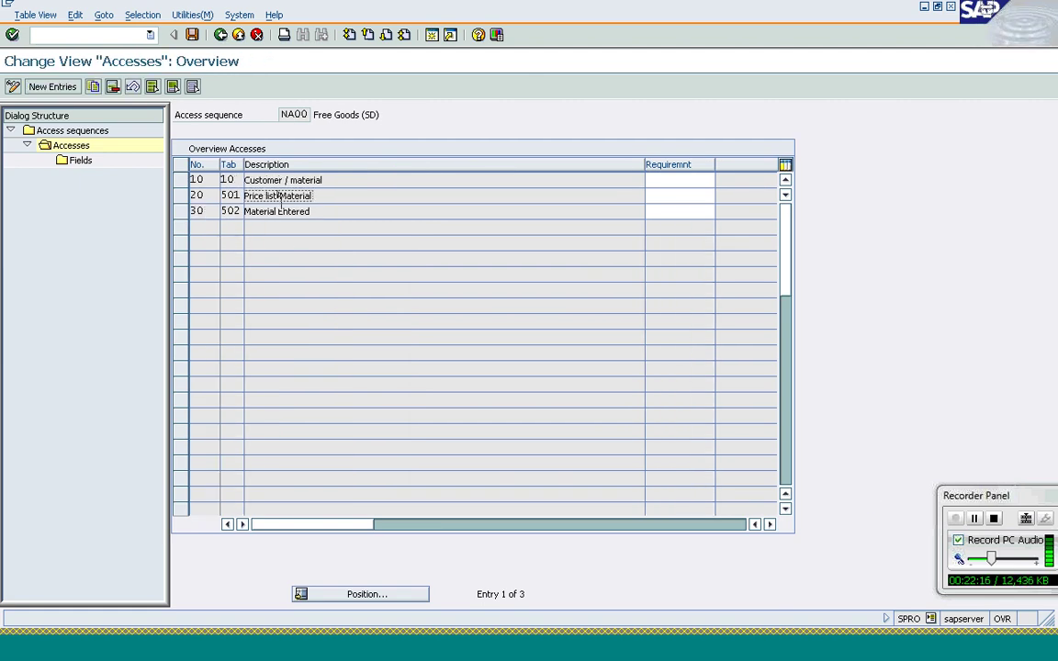
{"action": "left_click", "coordinate": [294, 181]}
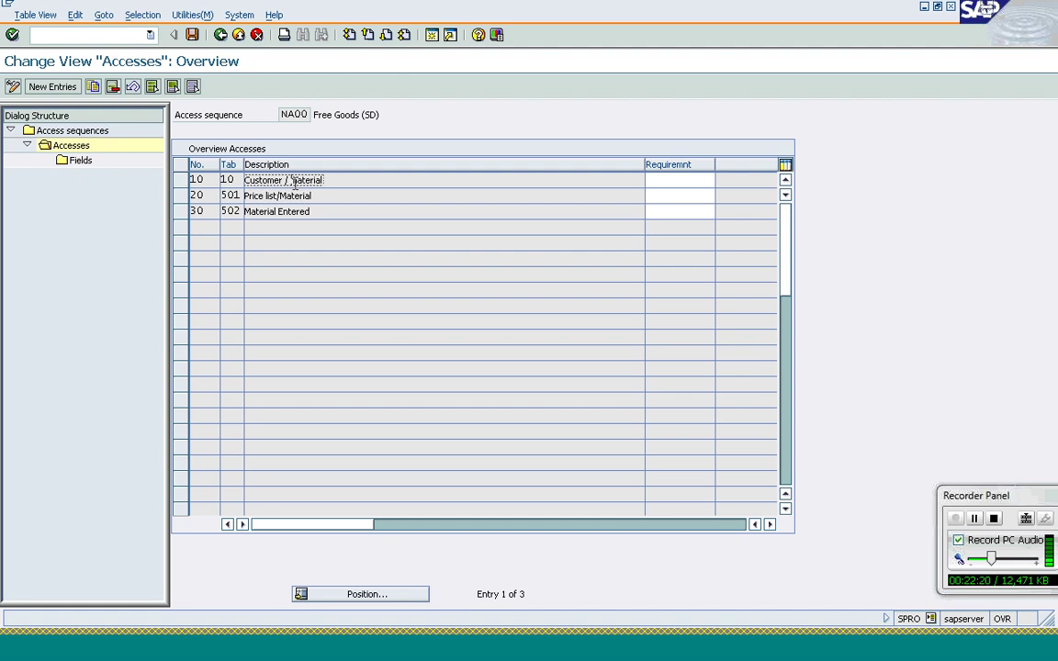
{"action": "left_click", "coordinate": [281, 196]}
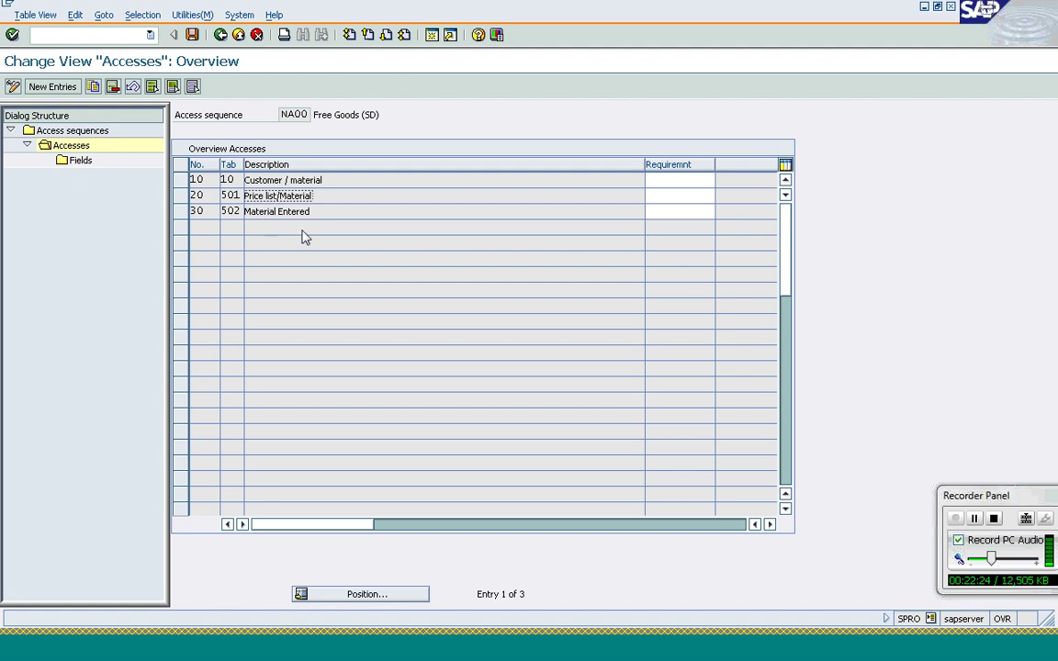
{"action": "left_click", "coordinate": [294, 211]}
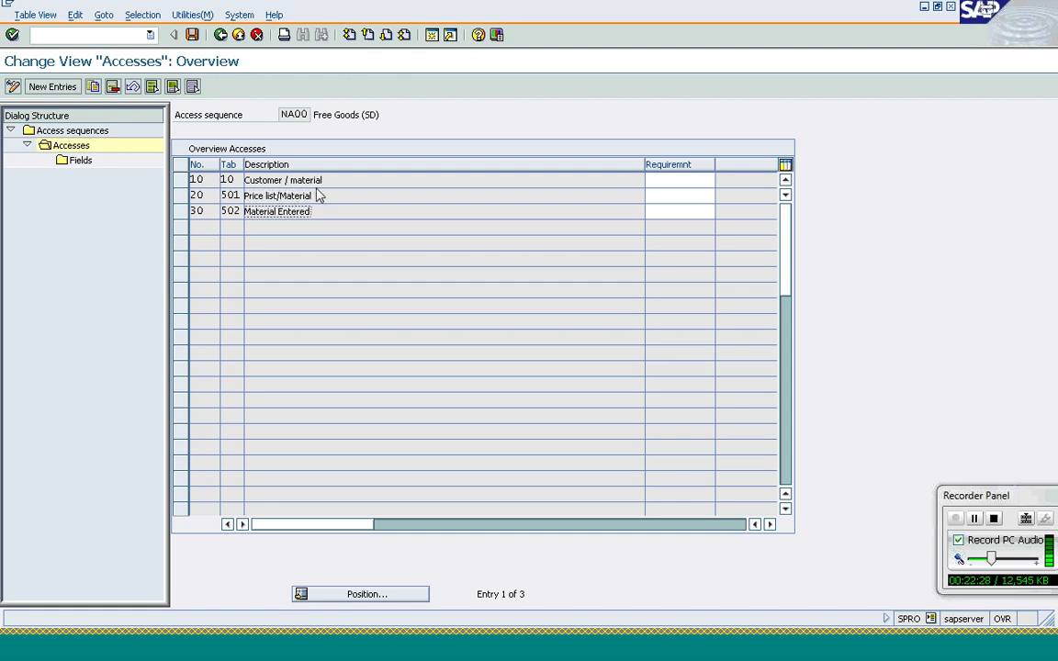
{"action": "left_click", "coordinate": [312, 182]}
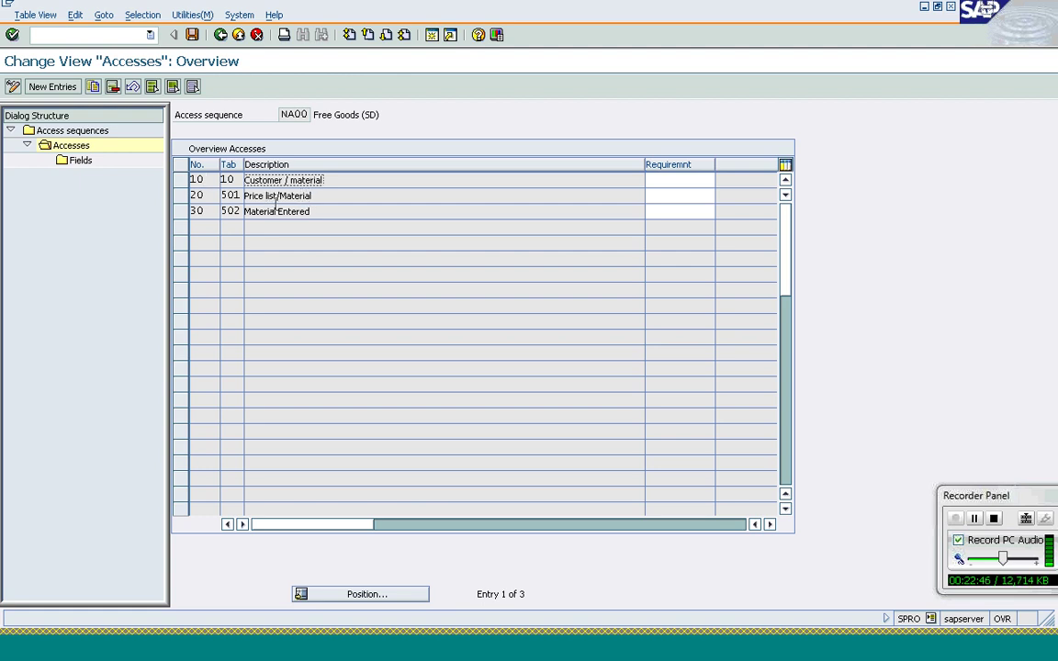
{"action": "left_click", "coordinate": [273, 196]}
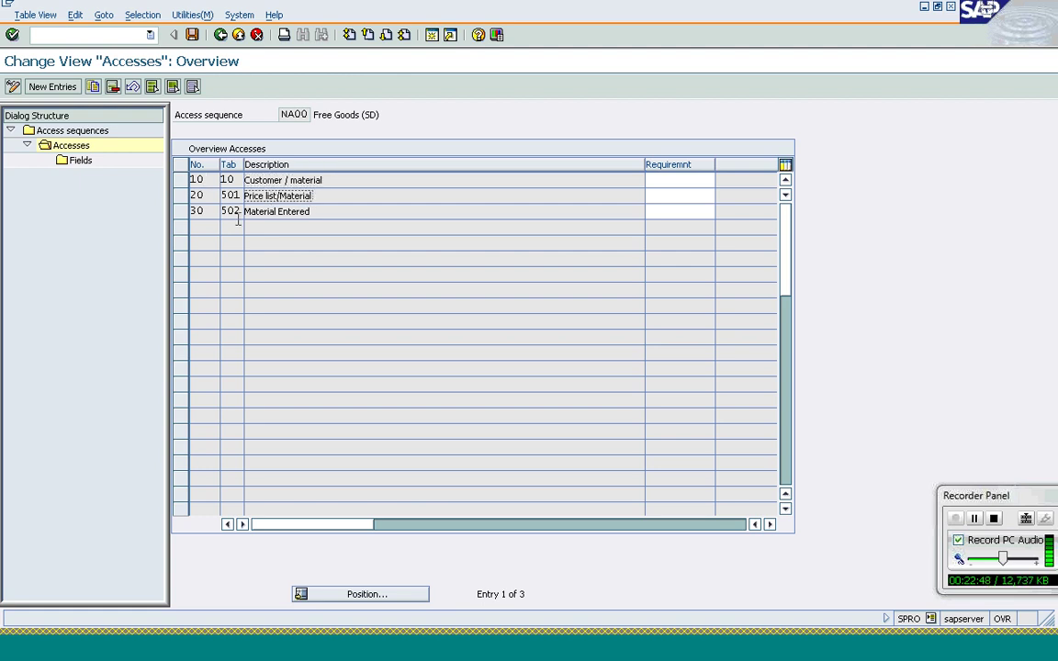
{"action": "left_click", "coordinate": [290, 182]}
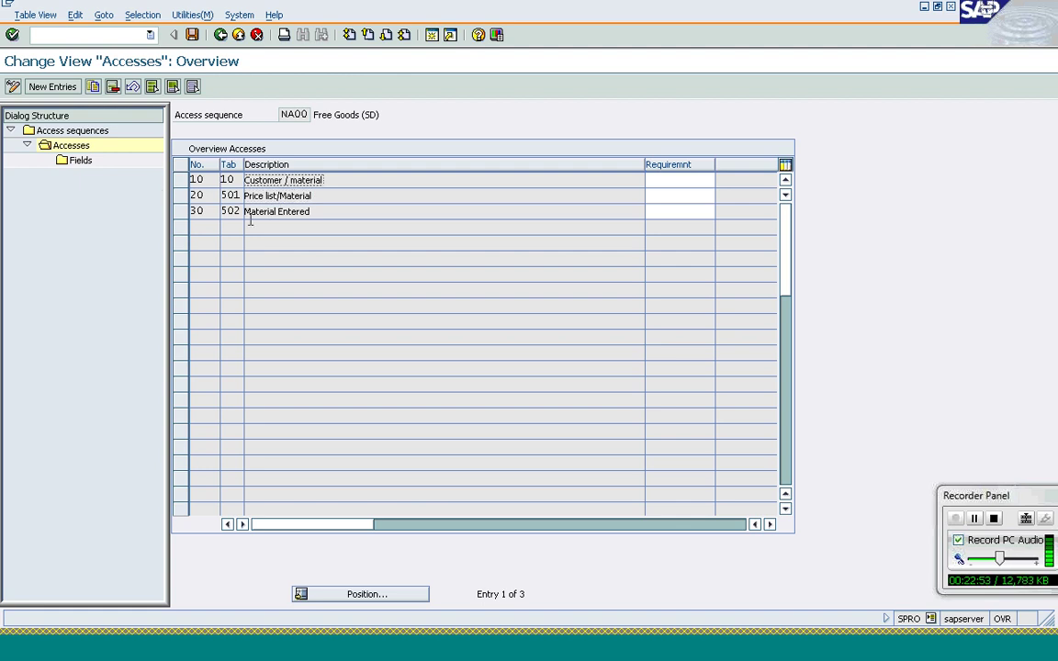
{"action": "left_click", "coordinate": [300, 194]}
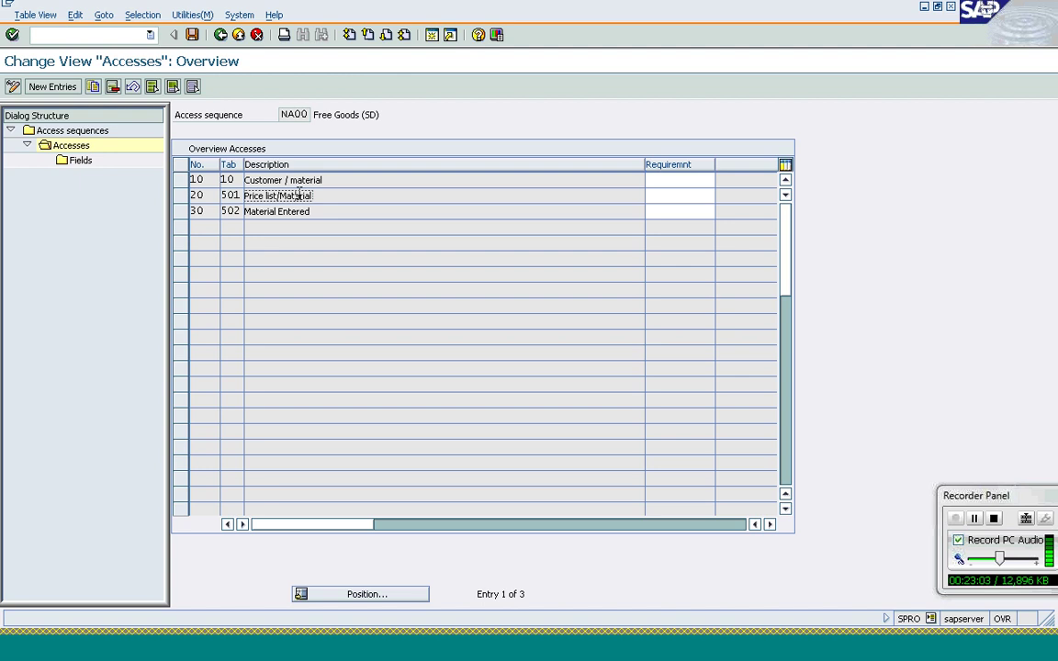
{"action": "left_click", "coordinate": [280, 217]}
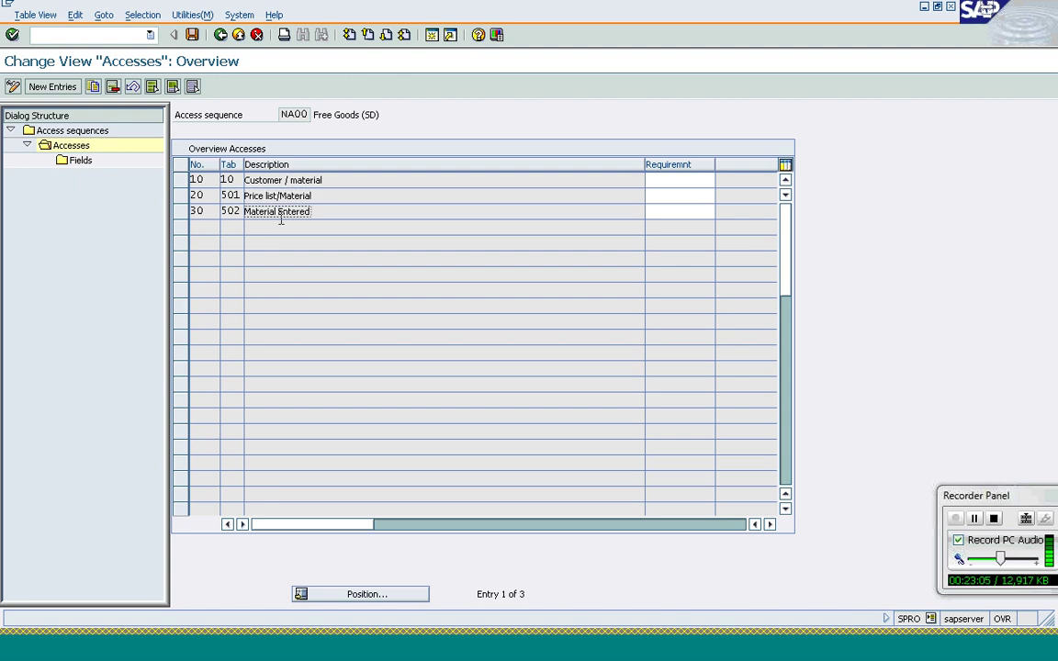
Save the accesses of sequence NA00 under the proposed workbench request and leave access sequence maintenance, saving the changes
{"action": "left_click", "coordinate": [192, 35]}
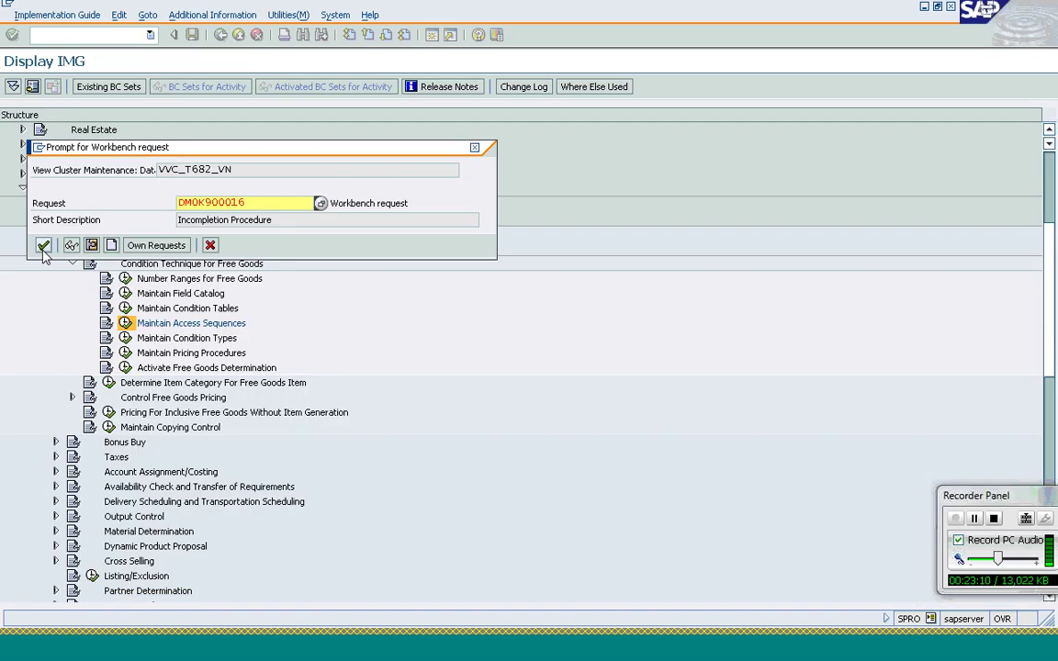
{"action": "left_click", "coordinate": [42, 249]}
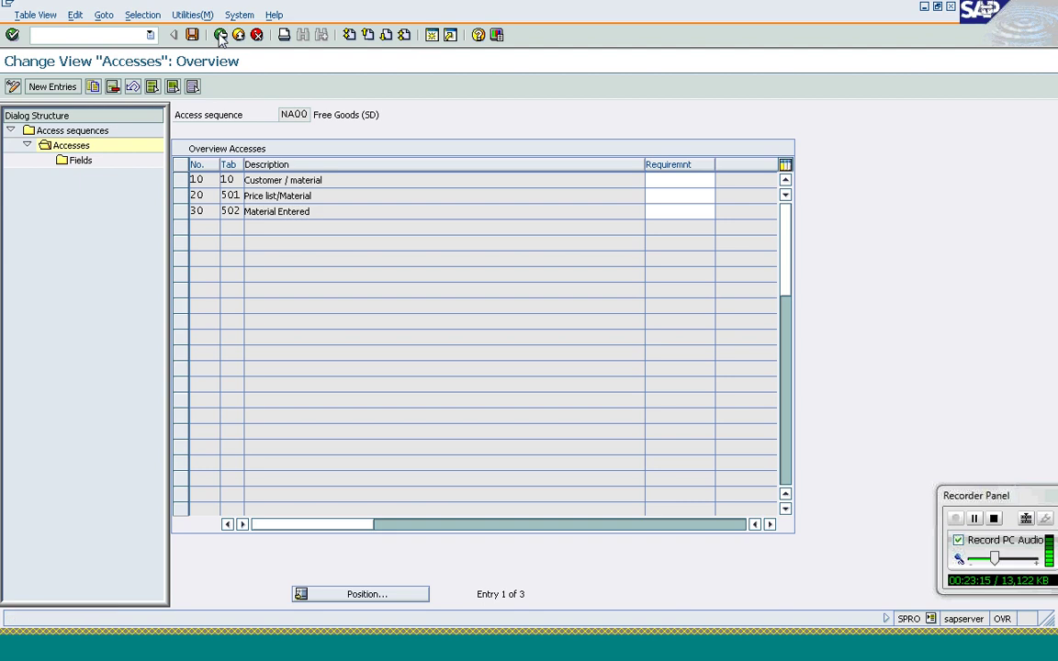
{"action": "left_click", "coordinate": [221, 35]}
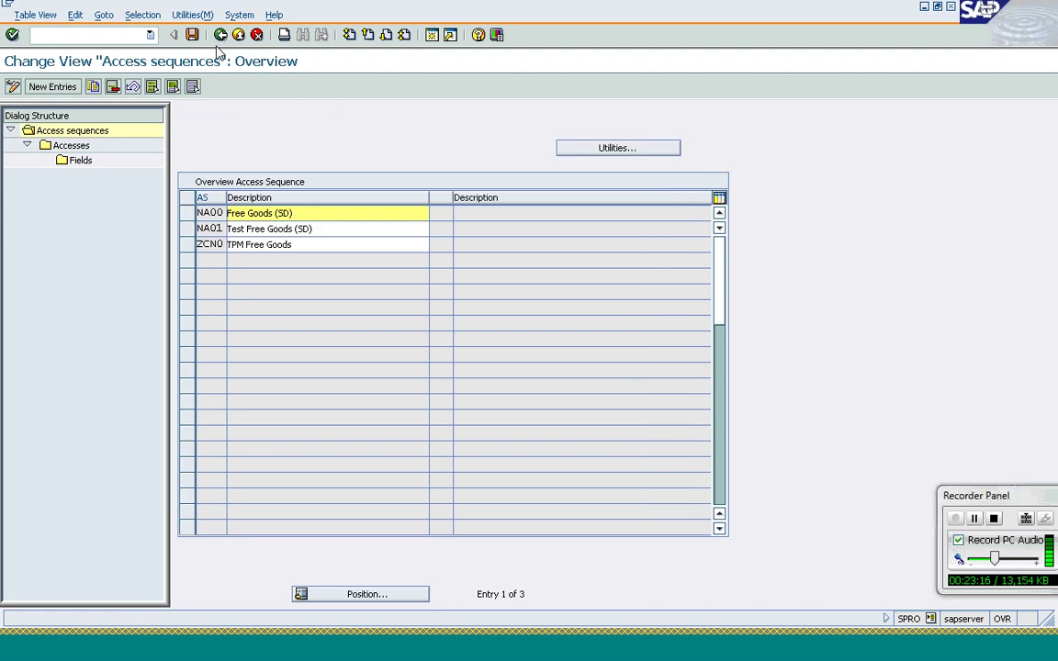
{"action": "left_click", "coordinate": [220, 35]}
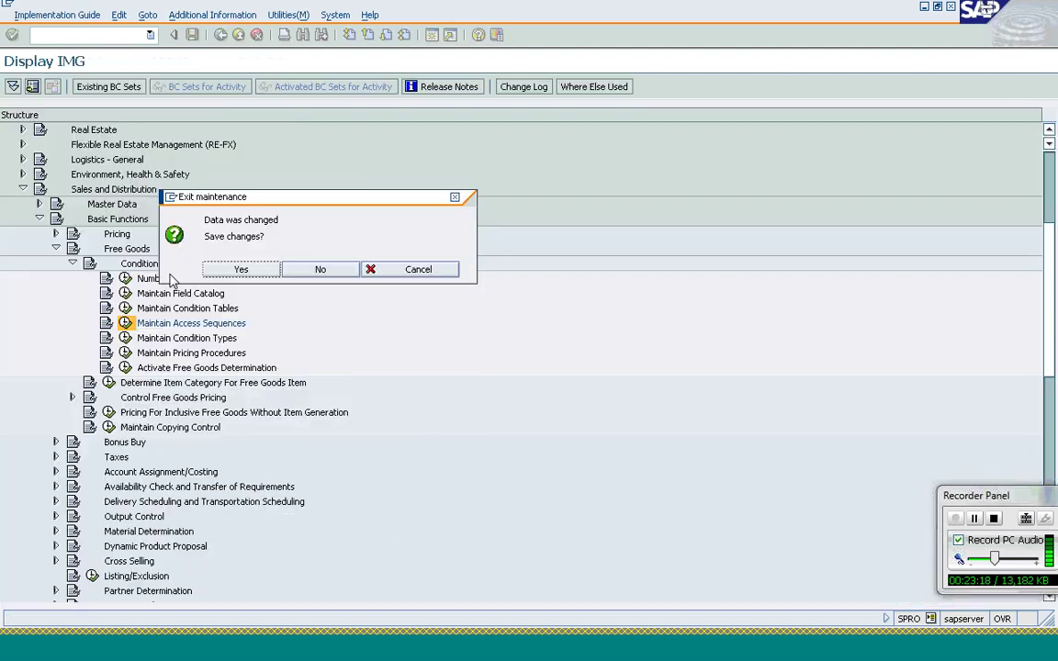
{"action": "left_click", "coordinate": [254, 272]}
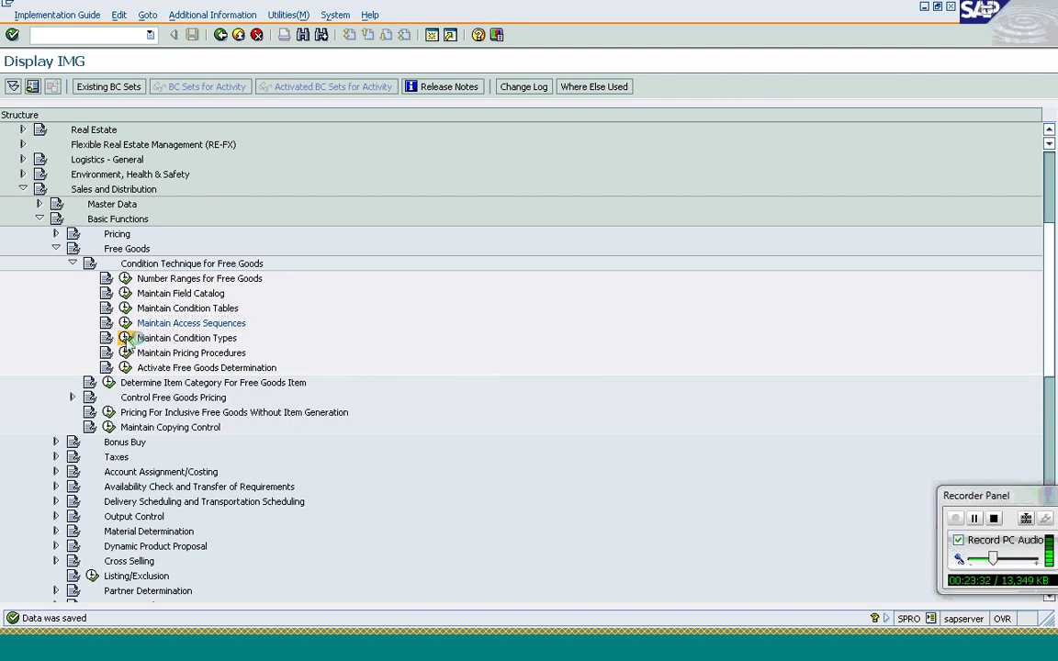
Open the free goods condition types, check which access sequence is assigned to NA00, and return to the implementation guide
{"action": "left_click", "coordinate": [125, 338]}
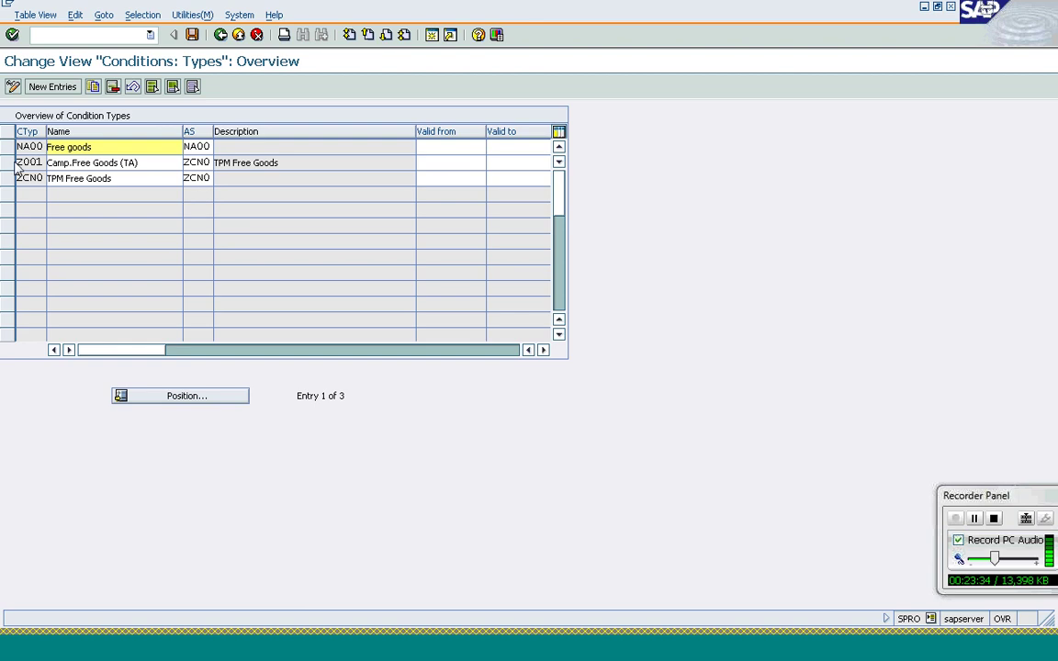
{"action": "left_click", "coordinate": [39, 147]}
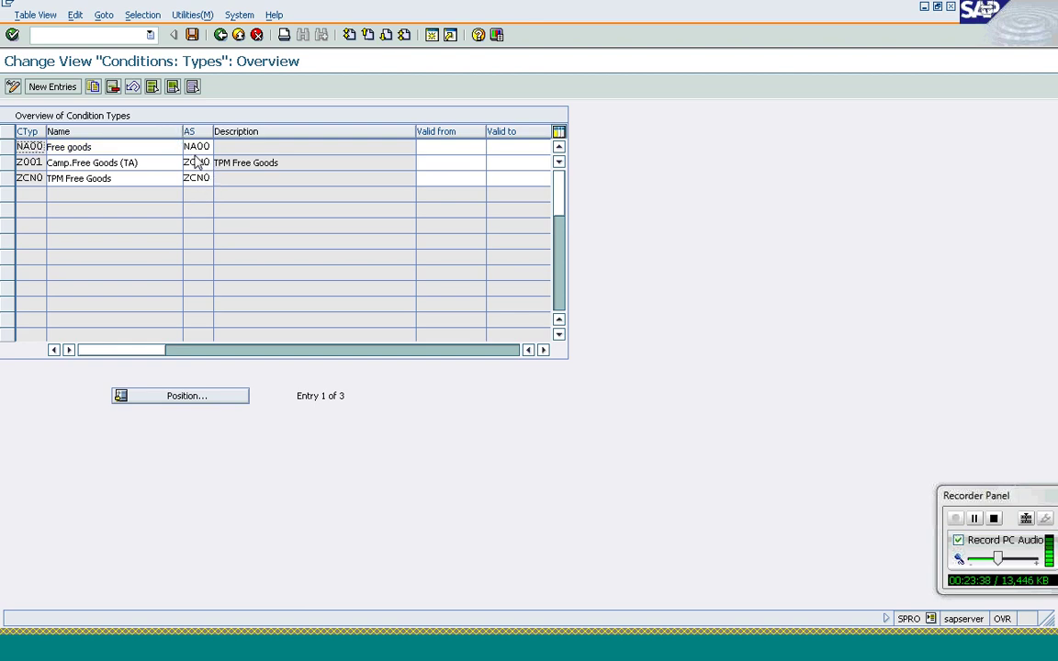
{"action": "left_click", "coordinate": [196, 146]}
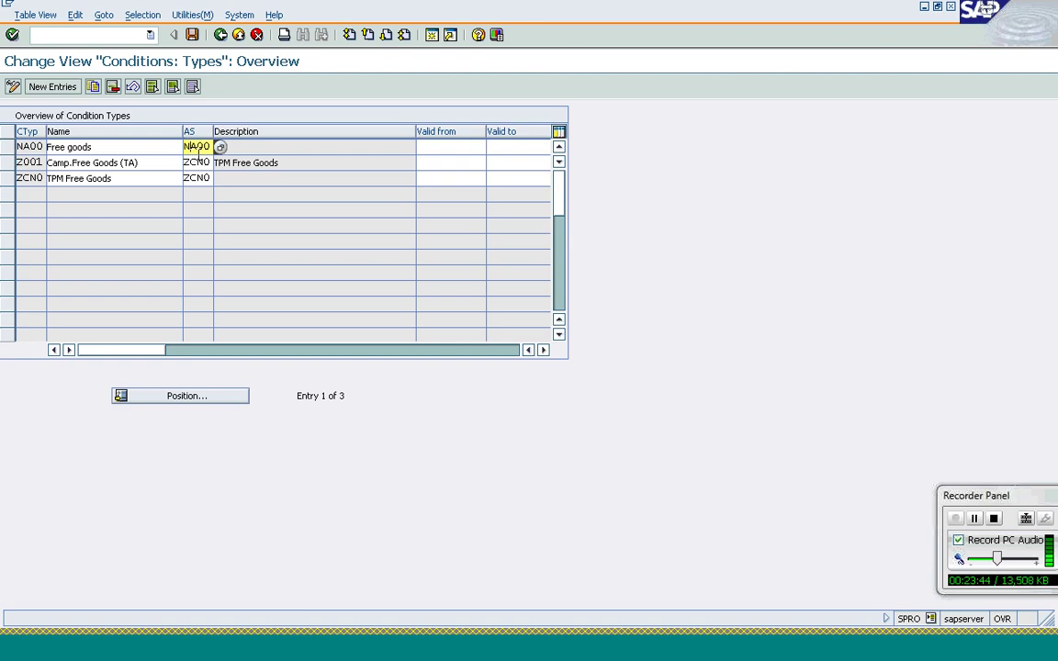
{"action": "left_click", "coordinate": [221, 35]}
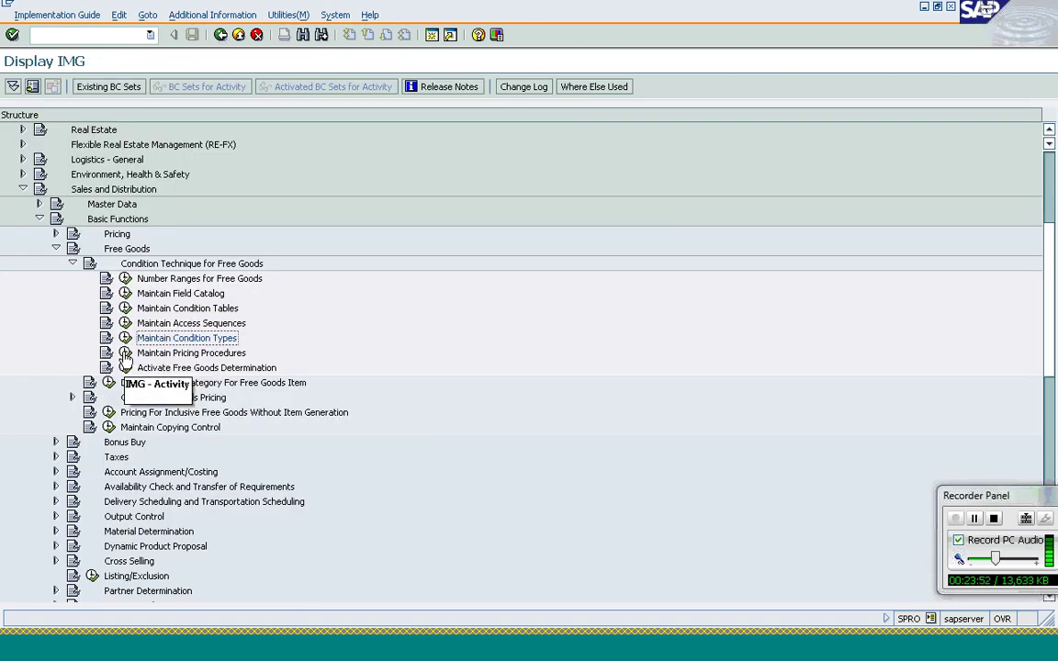
Open the pricing procedures for free goods, check the condition type in the control data of procedure NA0001, and return to the implementation guide
{"action": "left_click", "coordinate": [124, 354]}
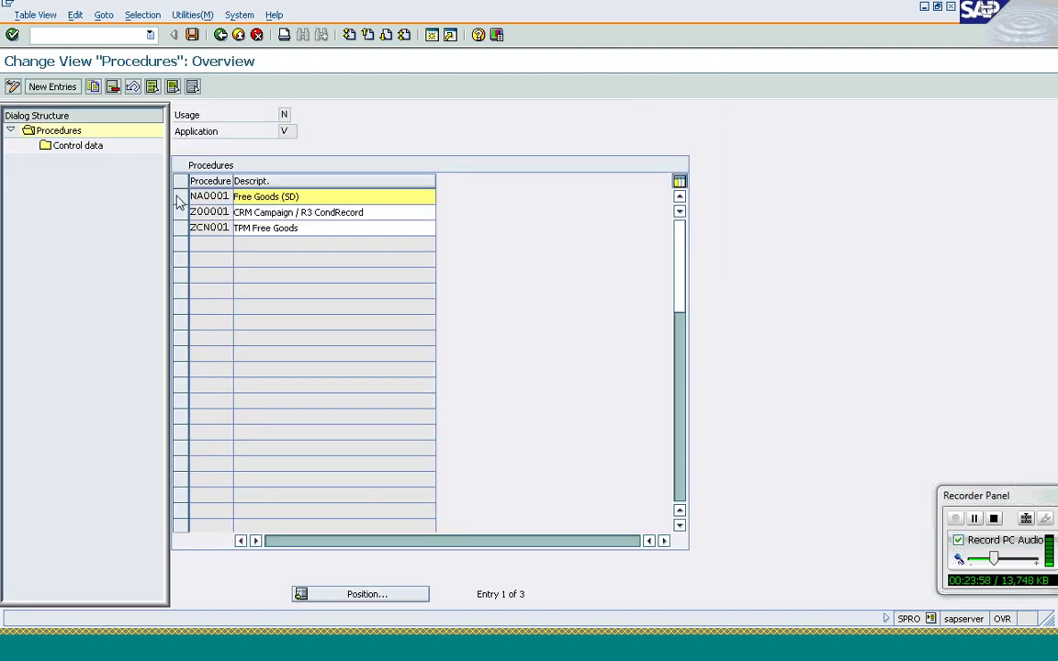
{"action": "left_click", "coordinate": [180, 203]}
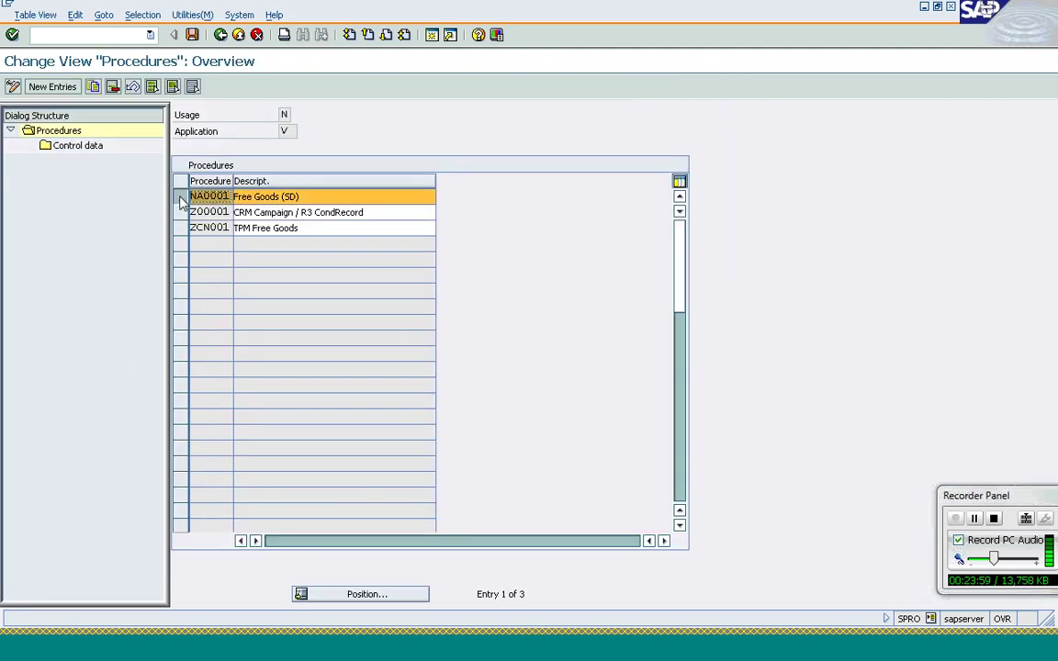
{"action": "left_click", "coordinate": [79, 150]}
{"action": "double_click", "coordinate": [79, 147]}
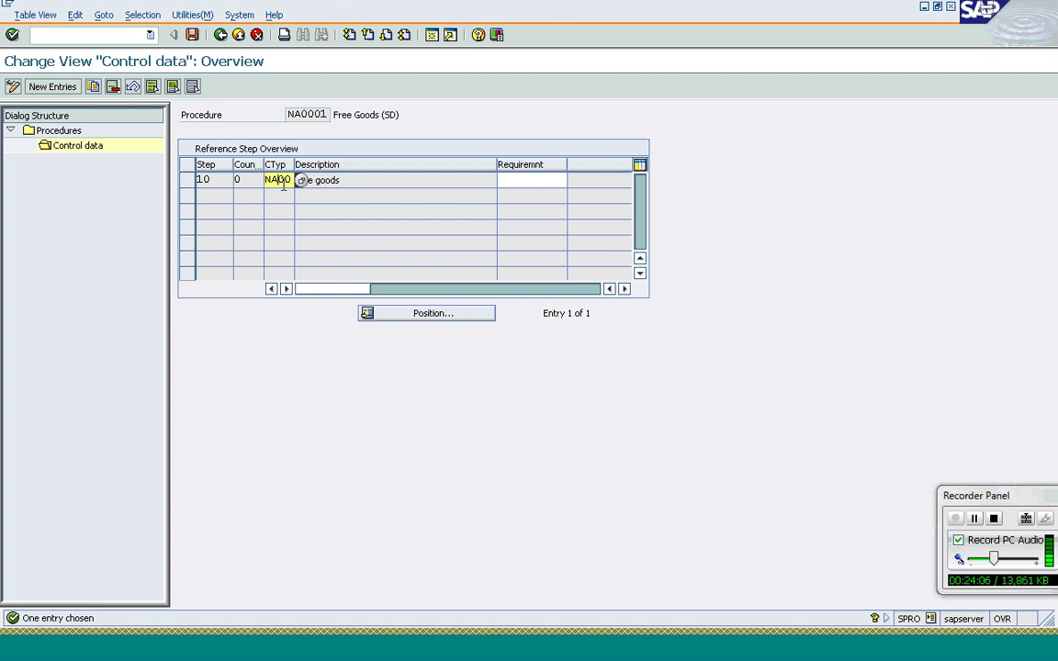
{"action": "left_click", "coordinate": [220, 37]}
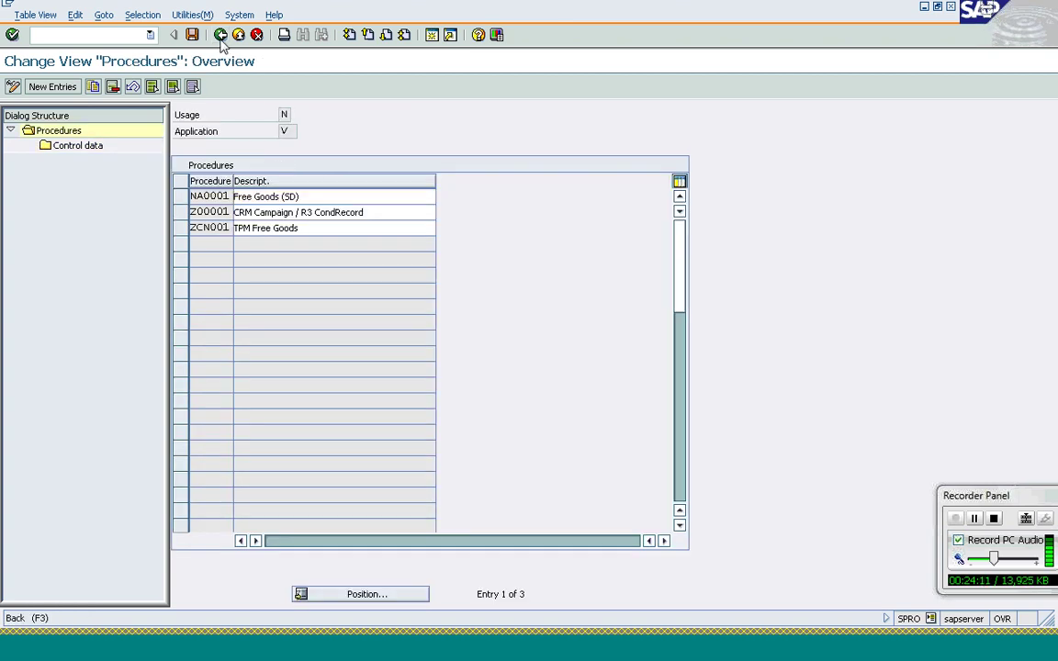
{"action": "left_click", "coordinate": [220, 37]}
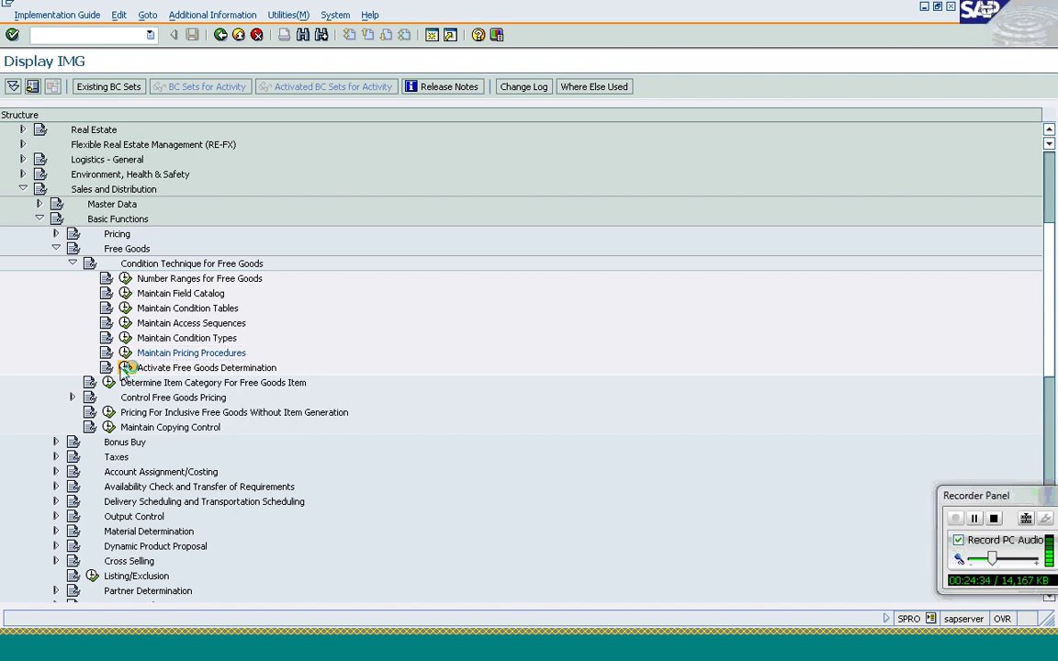
Open Activate Free Goods Determination and position on sales organization 1000, distribution channel 10, division 00, document pricing procedure A, customer pricing procedure 1
{"action": "left_click", "coordinate": [126, 367]}
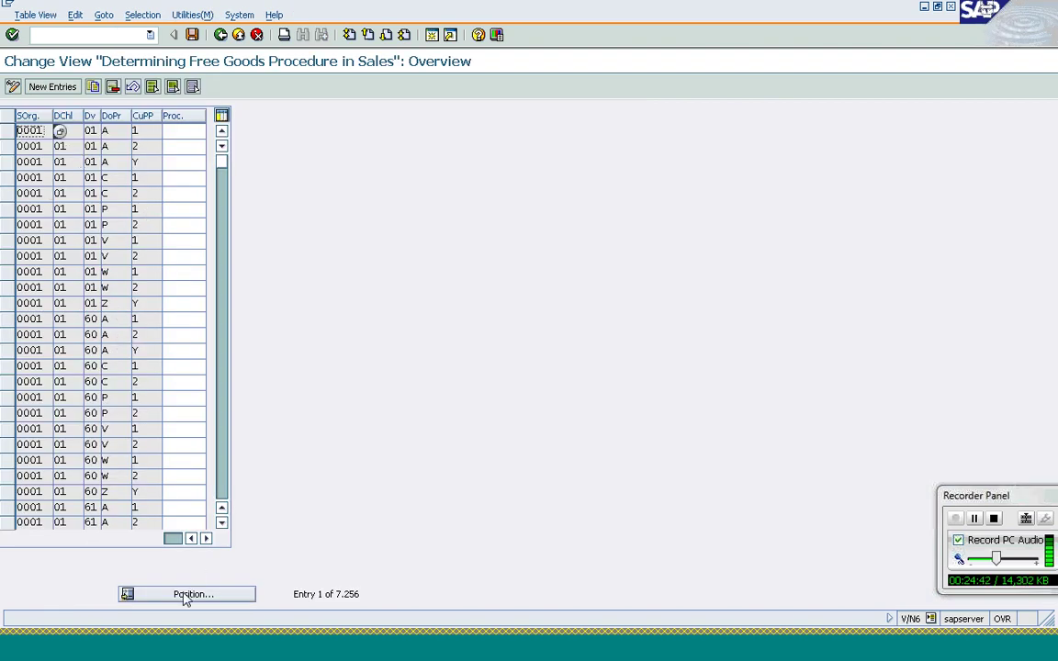
{"action": "left_click", "coordinate": [184, 595]}
{"action": "type", "text": "1000"}
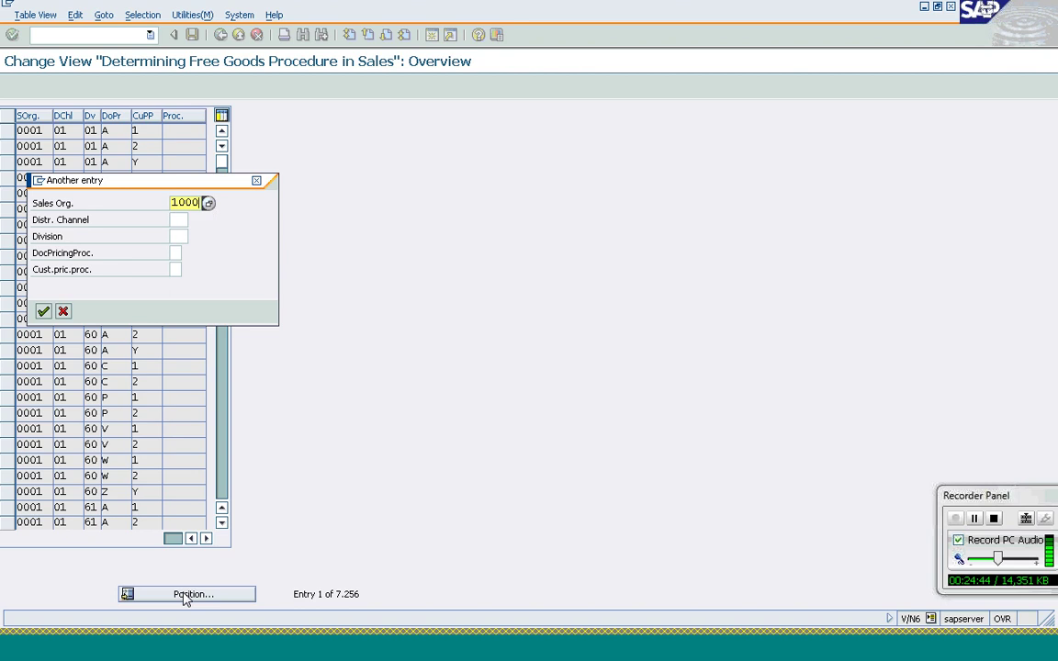
{"action": "key", "text": "Tab"}
{"action": "type", "text": "10"}
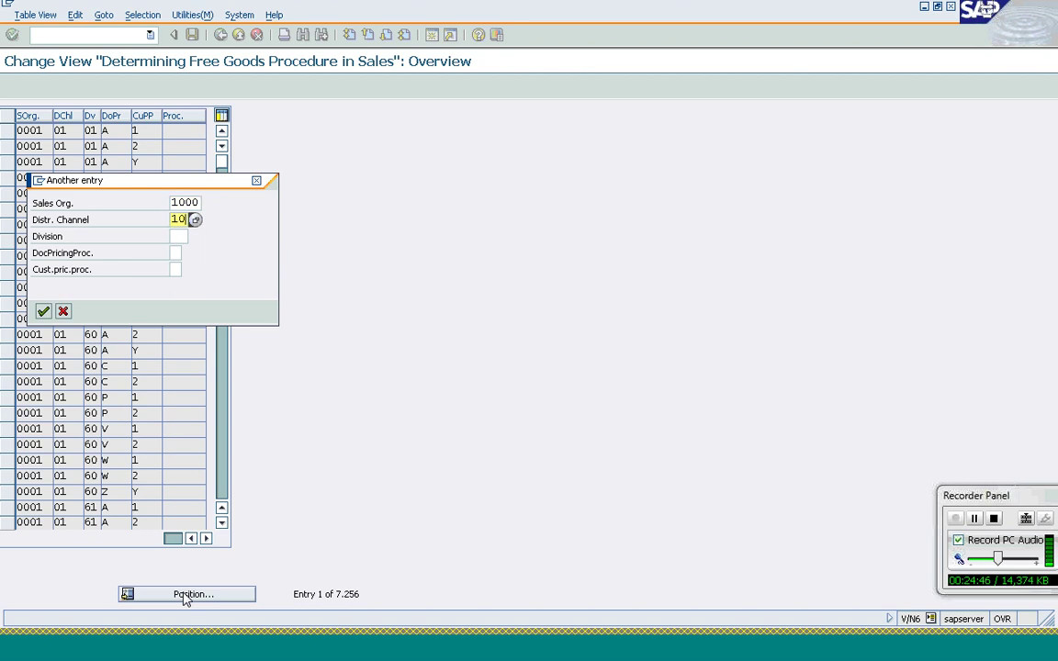
{"action": "key", "text": "Tab"}
{"action": "type", "text": "00"}
{"action": "key", "text": "Tab"}
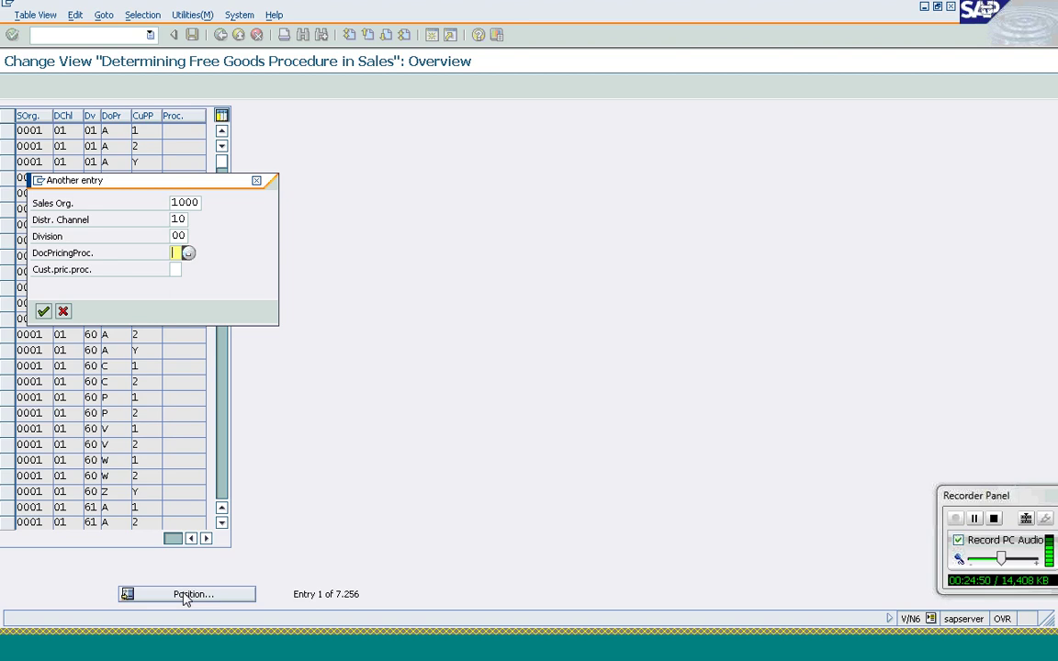
{"action": "key", "text": "Tab"}
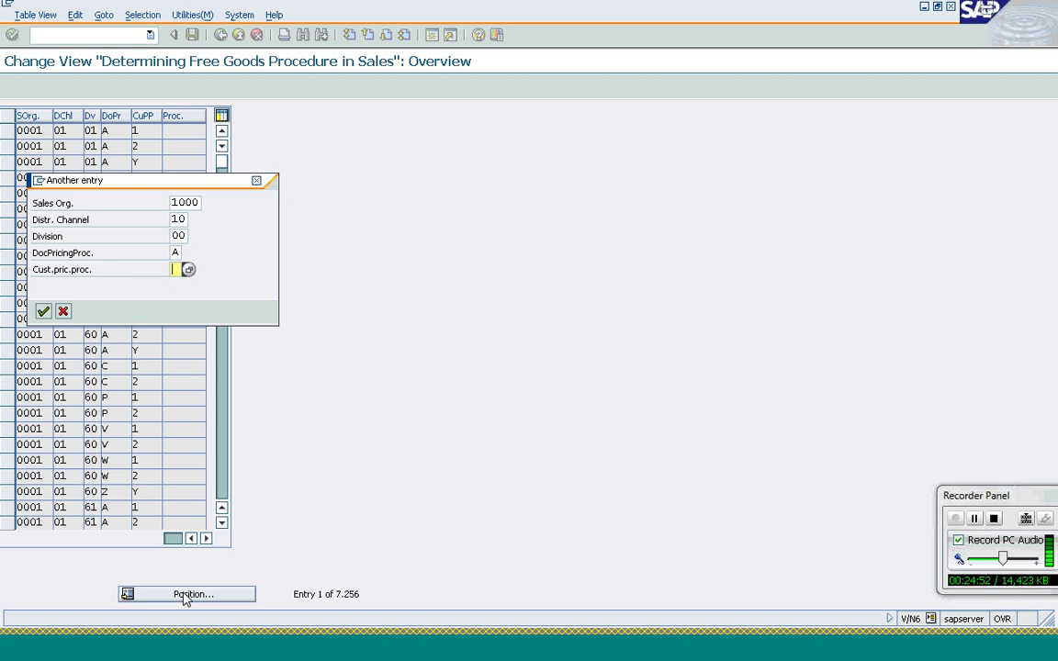
{"action": "type", "text": "1"}
{"action": "key", "text": "Return"}
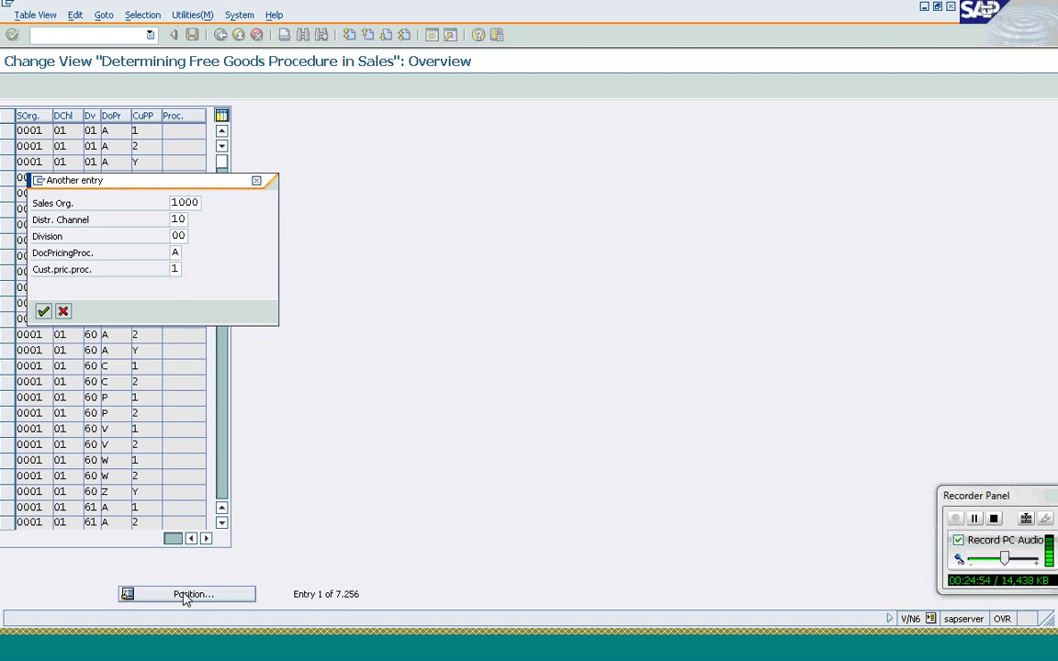
{"action": "key", "text": "Return"}
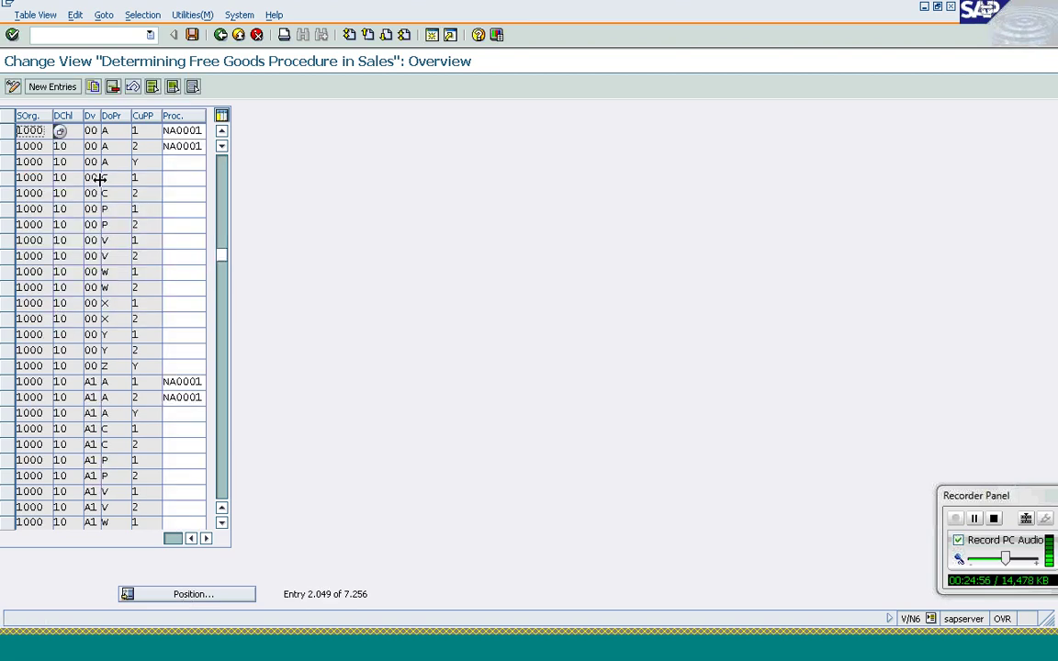
Check the free goods procedure assigned to the 1000/10/00/A/1 entry and return to the implementation guide
{"action": "left_click", "coordinate": [139, 129]}
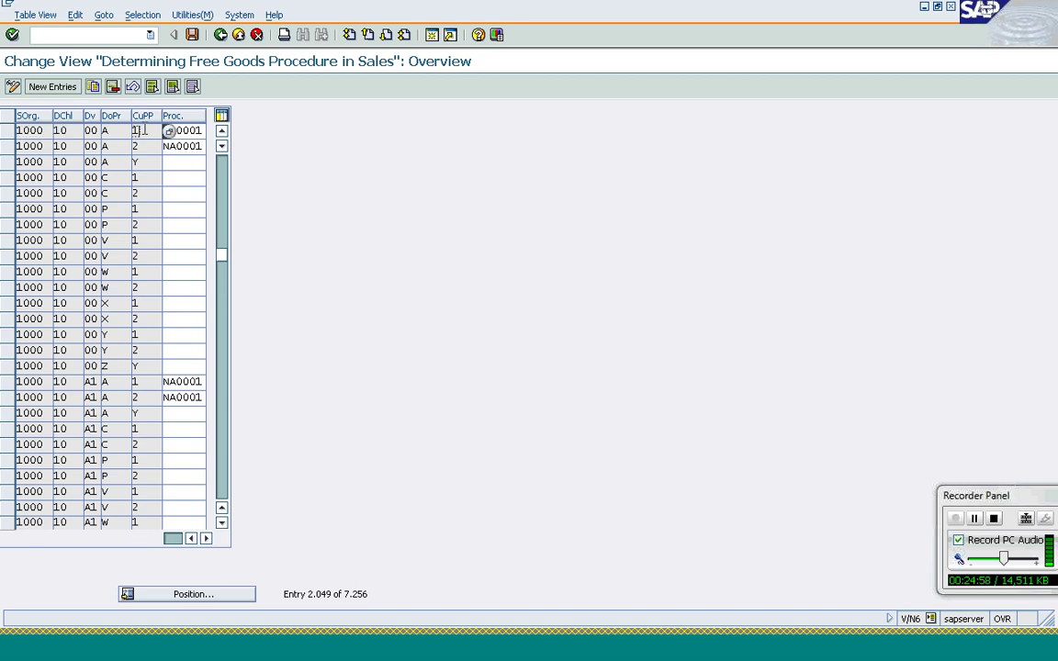
{"action": "left_click", "coordinate": [6, 134]}
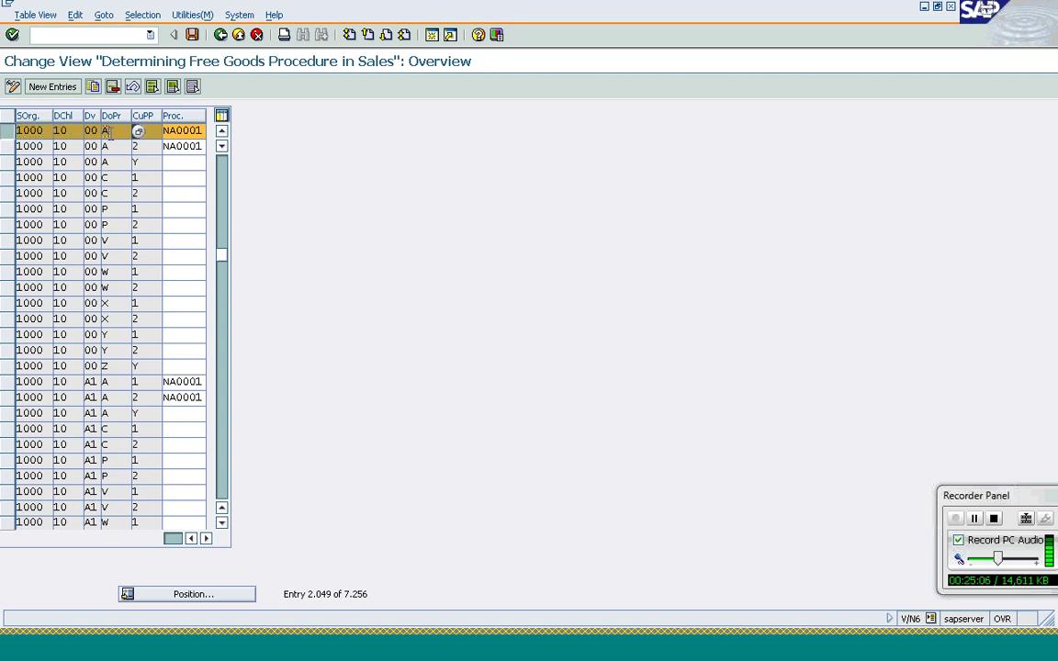
{"action": "left_click", "coordinate": [199, 131]}
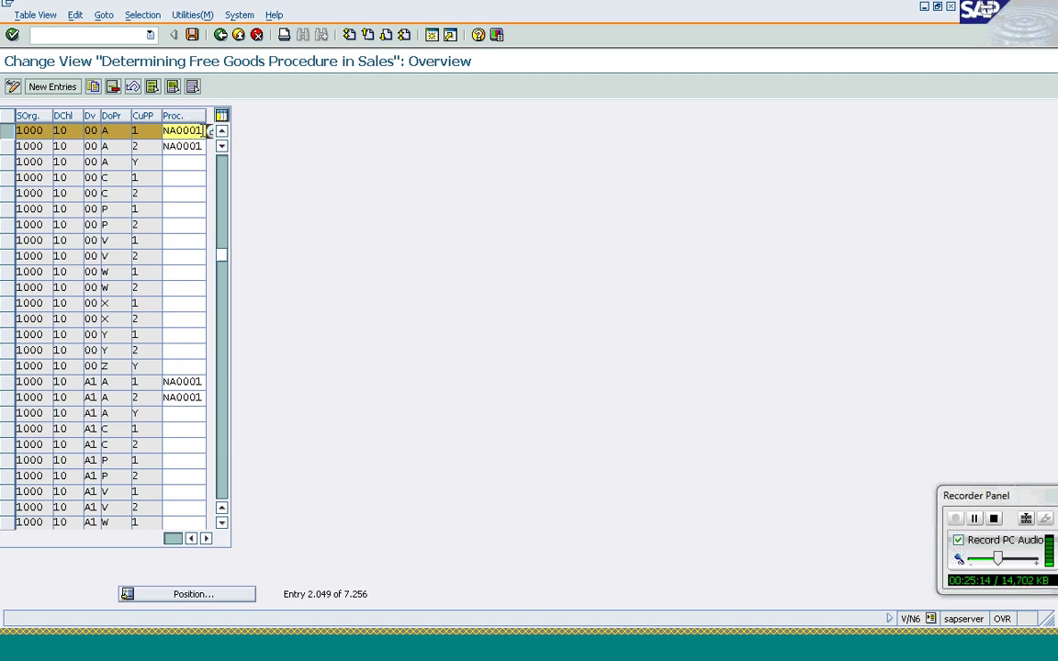
{"action": "left_click", "coordinate": [223, 38]}
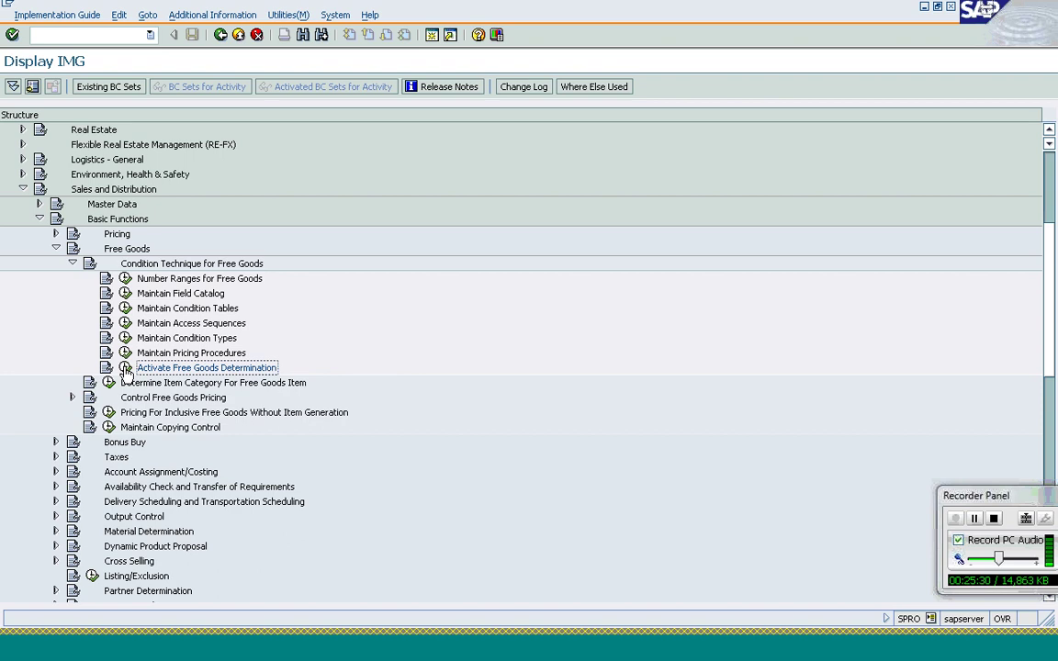
{"action": "left_click", "coordinate": [72, 264]}
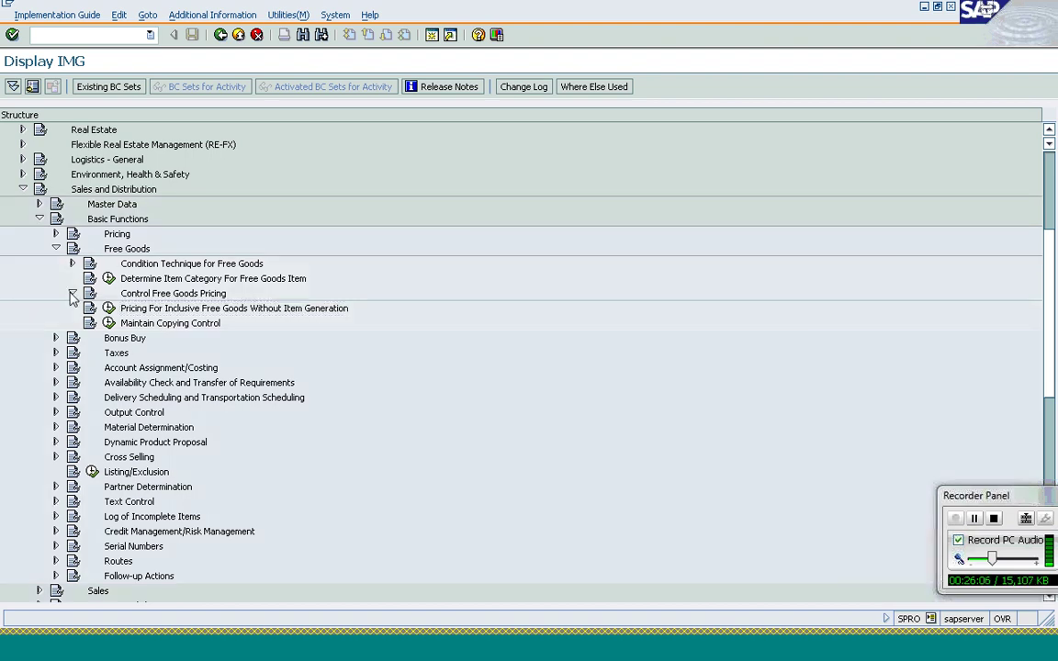
{"action": "left_click", "coordinate": [72, 294]}
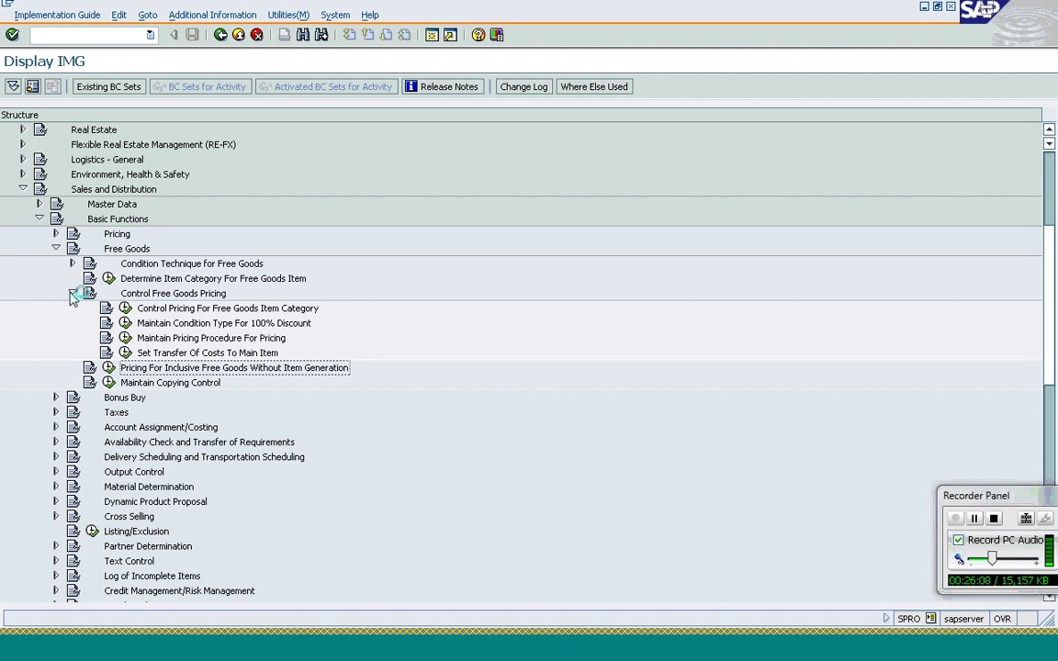
{"action": "left_click", "coordinate": [72, 294]}
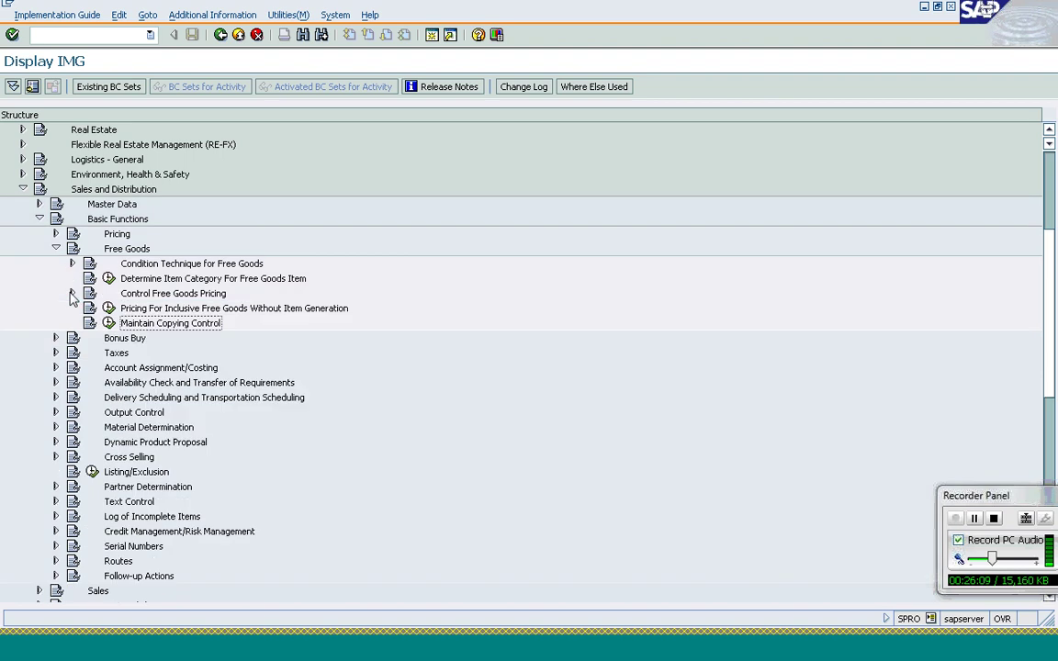
Open transaction VOV7 for item categories and position the list on TANN
{"action": "left_click", "coordinate": [83, 37]}
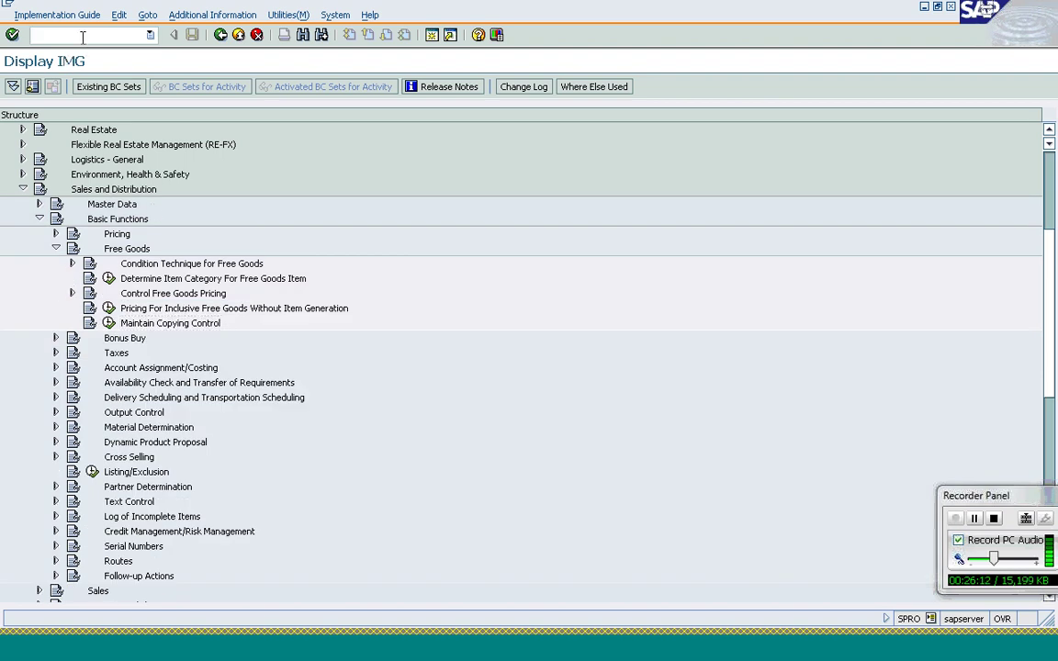
{"action": "type", "text": "/ovov"}
{"action": "type", "text": "o"}
{"action": "key", "text": "Return"}
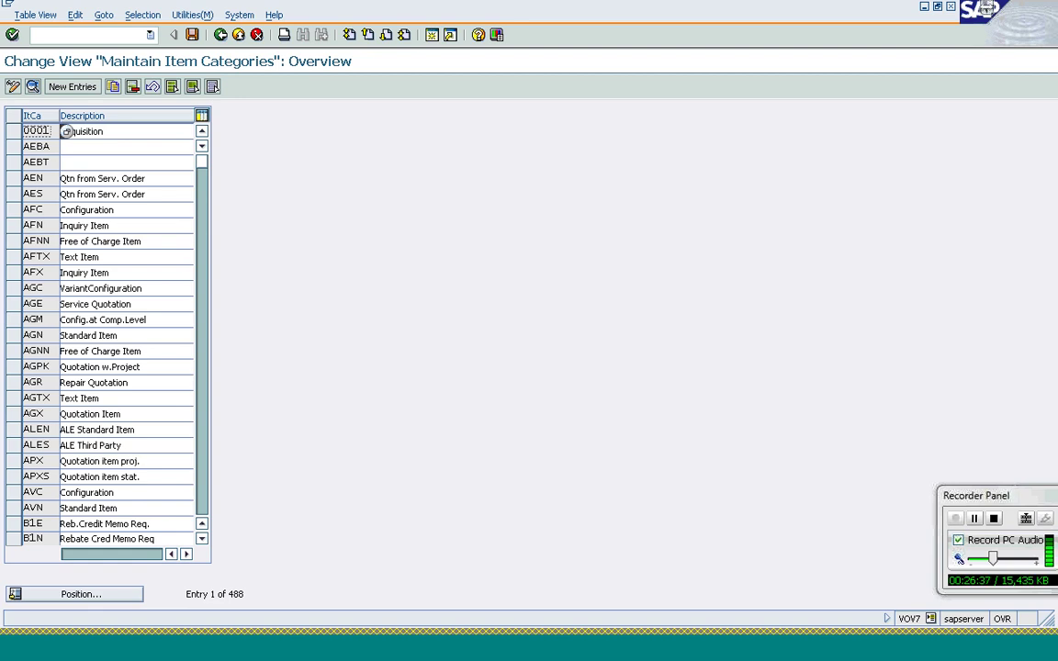
{"action": "left_click", "coordinate": [90, 595]}
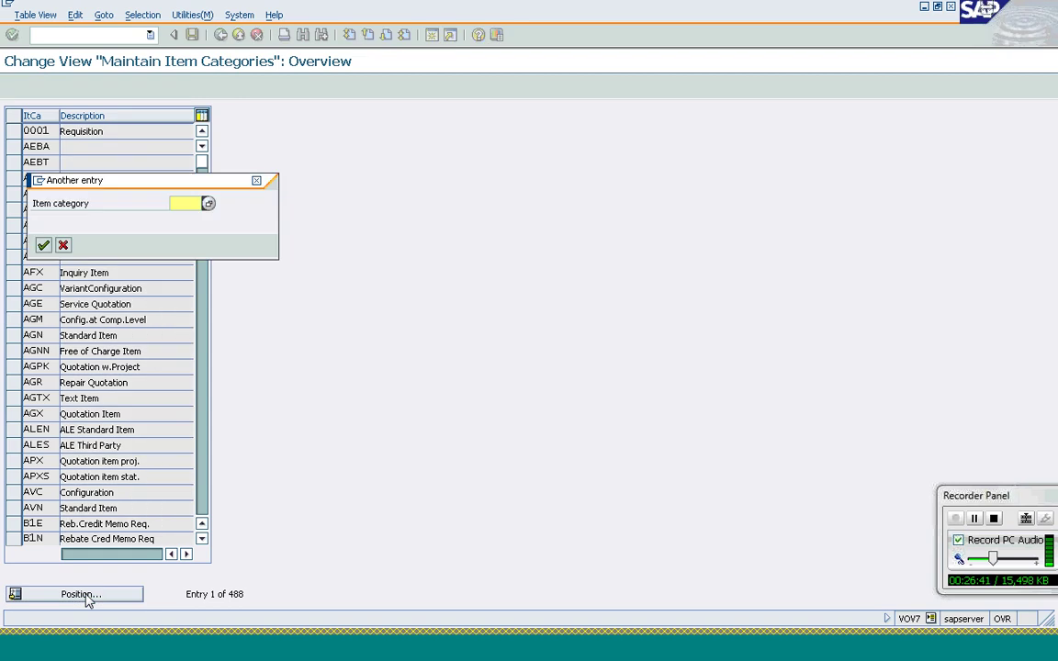
{"action": "type", "text": "TANN"}
{"action": "key", "text": "Return"}
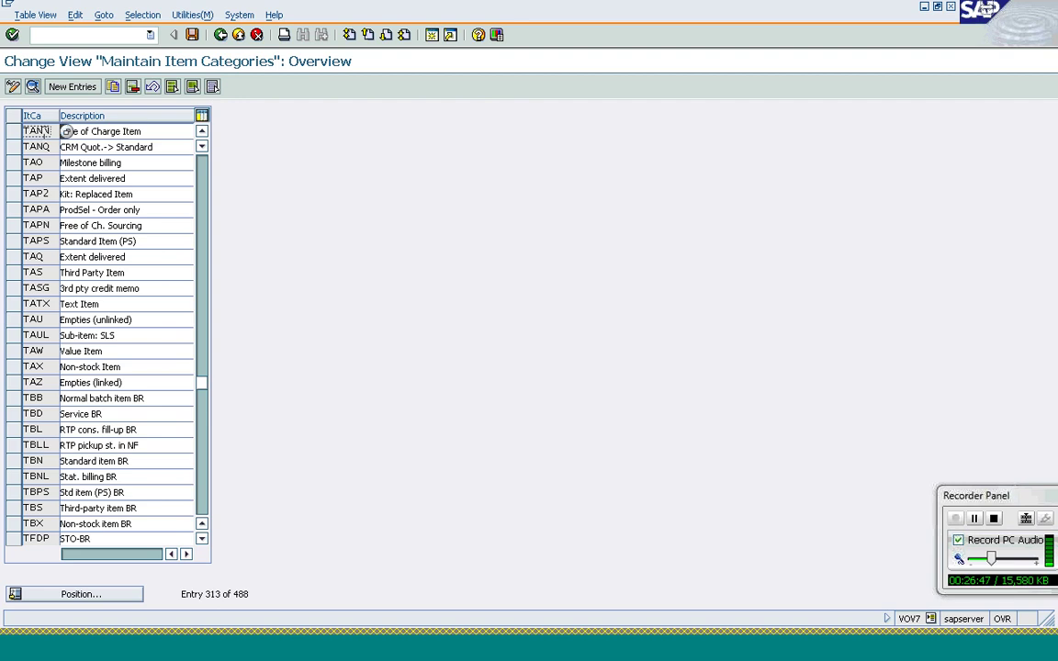
Open the details of item category TANN and review the available options for its Pricing setting without changing it
{"action": "double_click", "coordinate": [43, 132]}
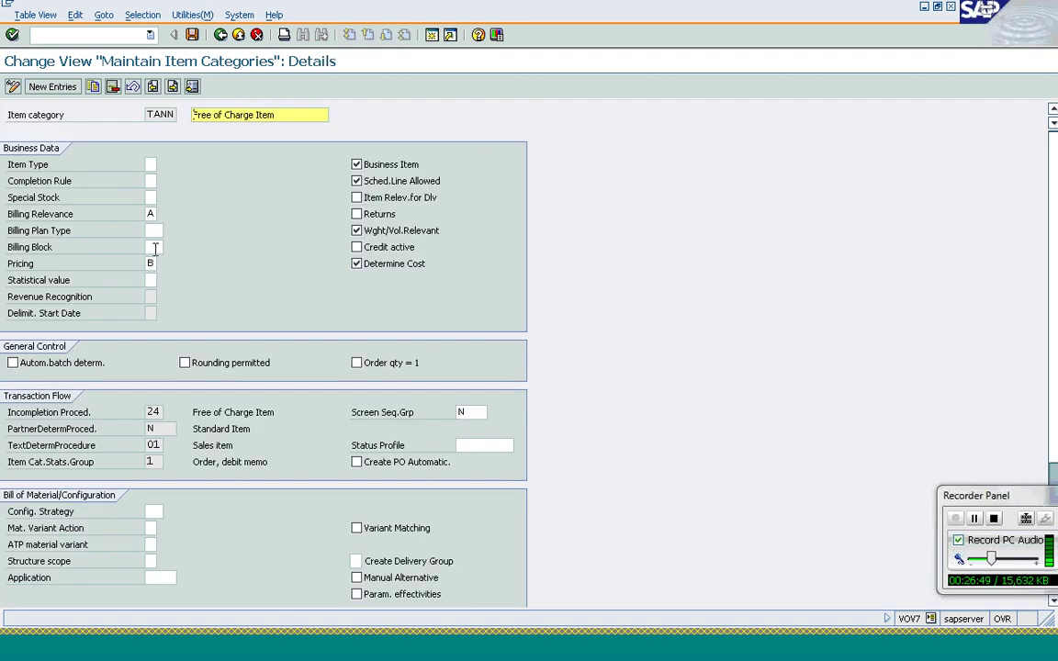
{"action": "left_click", "coordinate": [152, 264]}
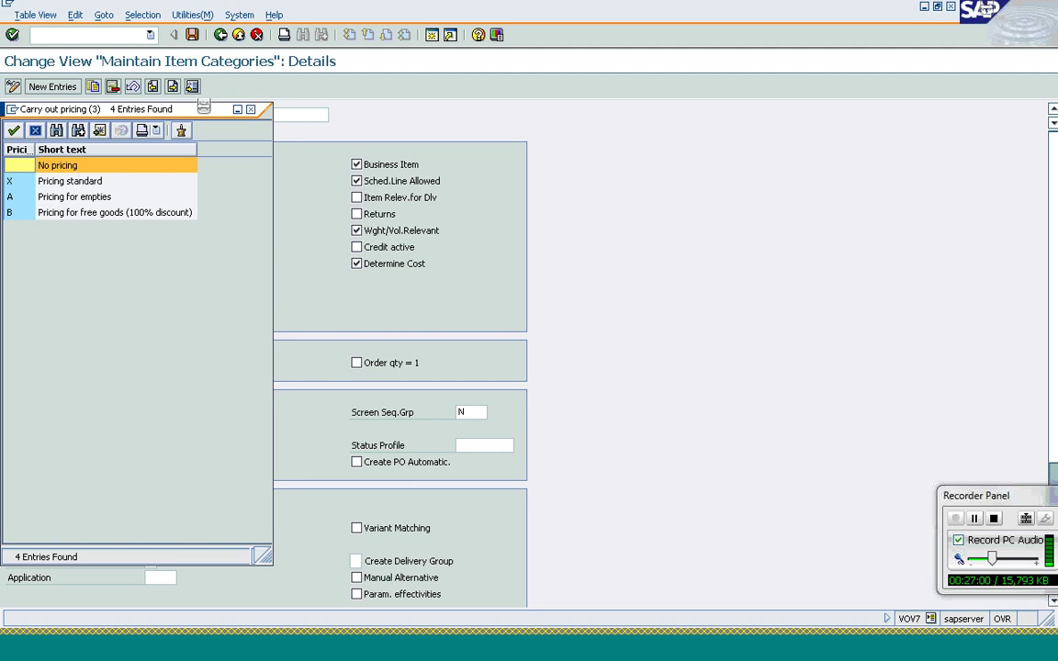
{"action": "left_click", "coordinate": [86, 214]}
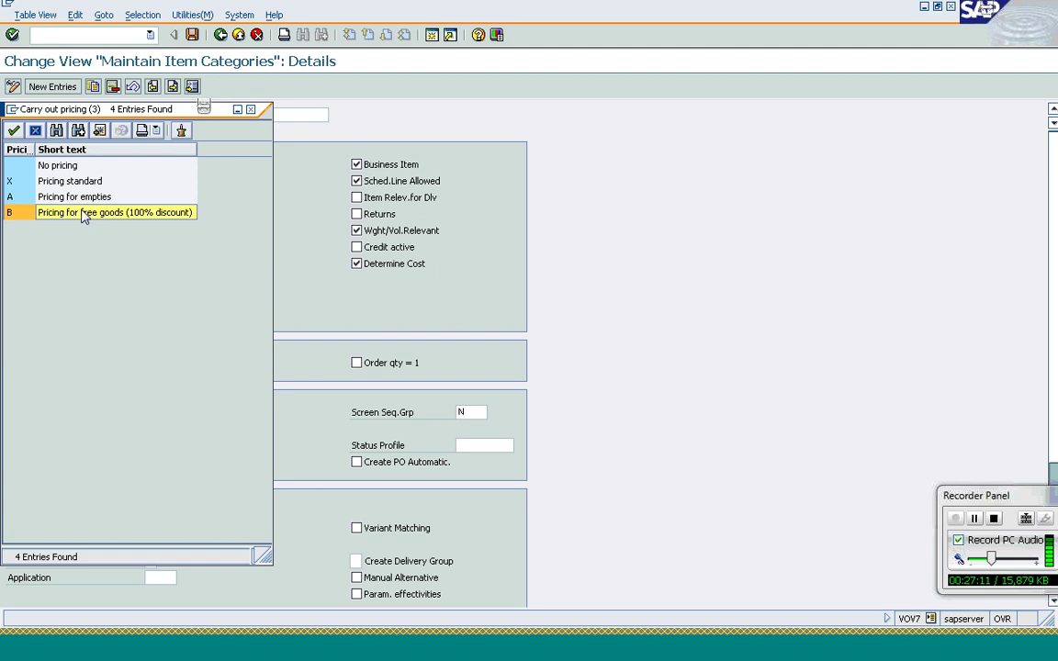
{"action": "left_click", "coordinate": [26, 165]}
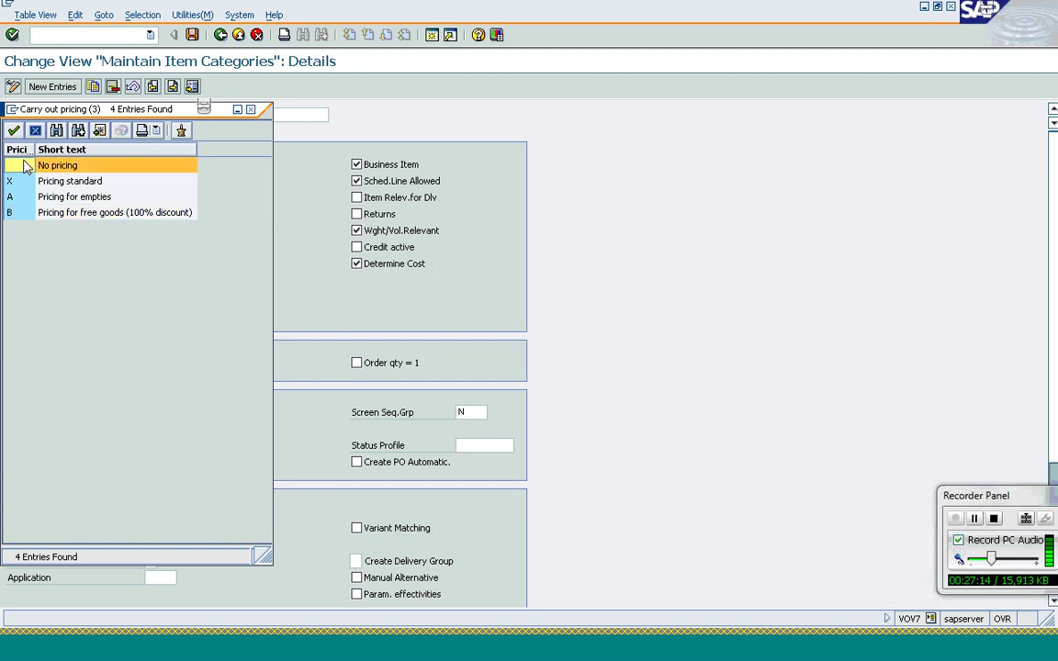
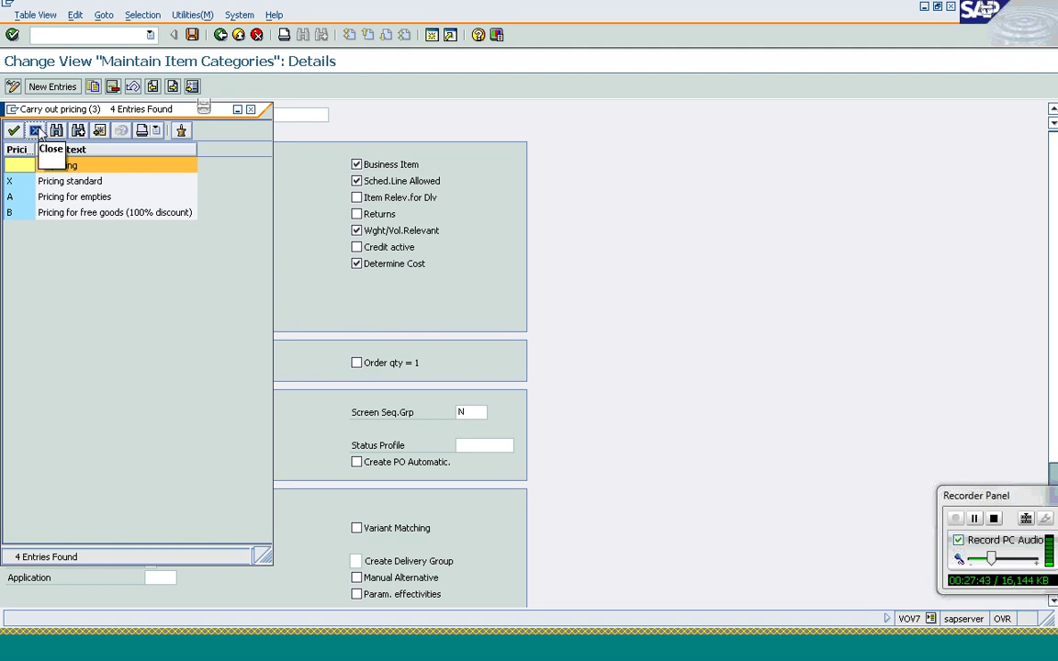
{"action": "left_click", "coordinate": [35, 130]}
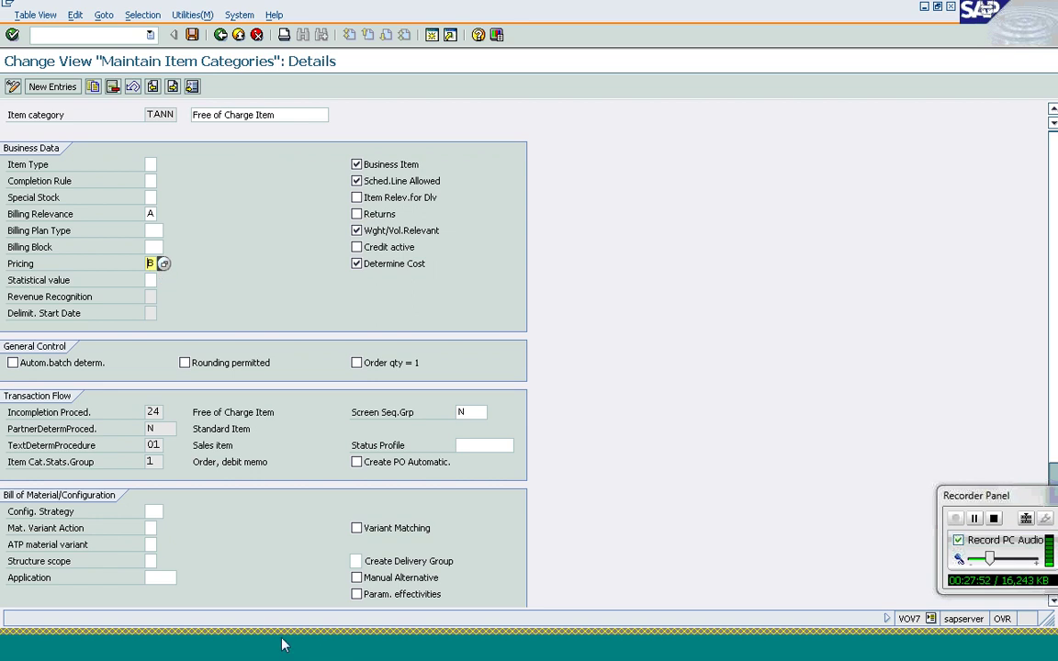
In Determine Item Category For Free Goods Item, position on document type OR, group NORM, higher-level item category TAN and check the default item category
{"action": "key", "text": "F3"}
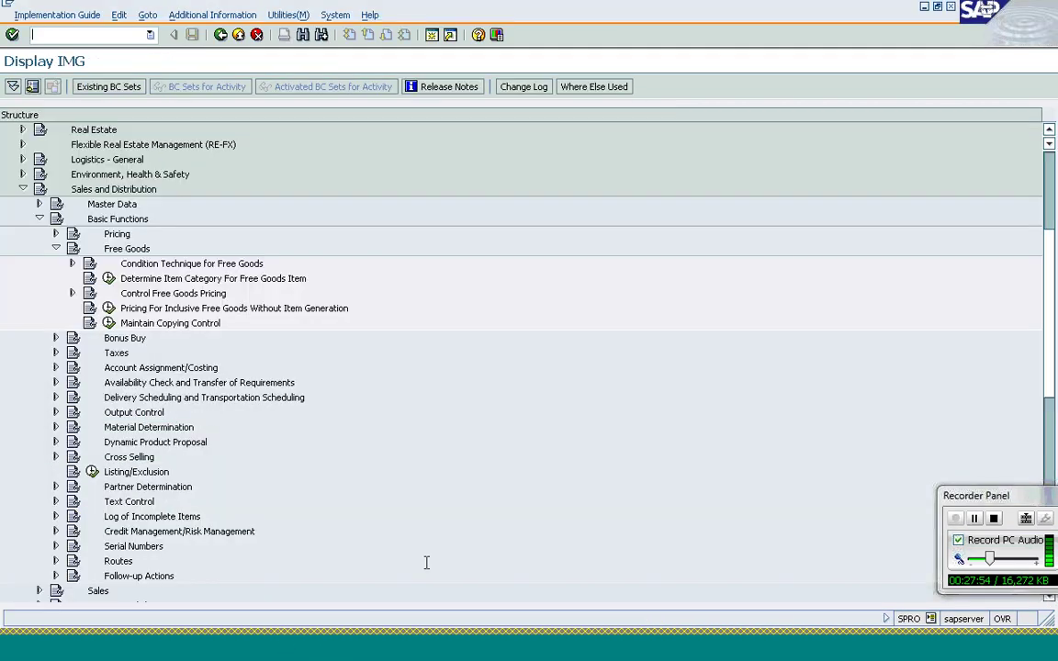
{"action": "left_click", "coordinate": [110, 278]}
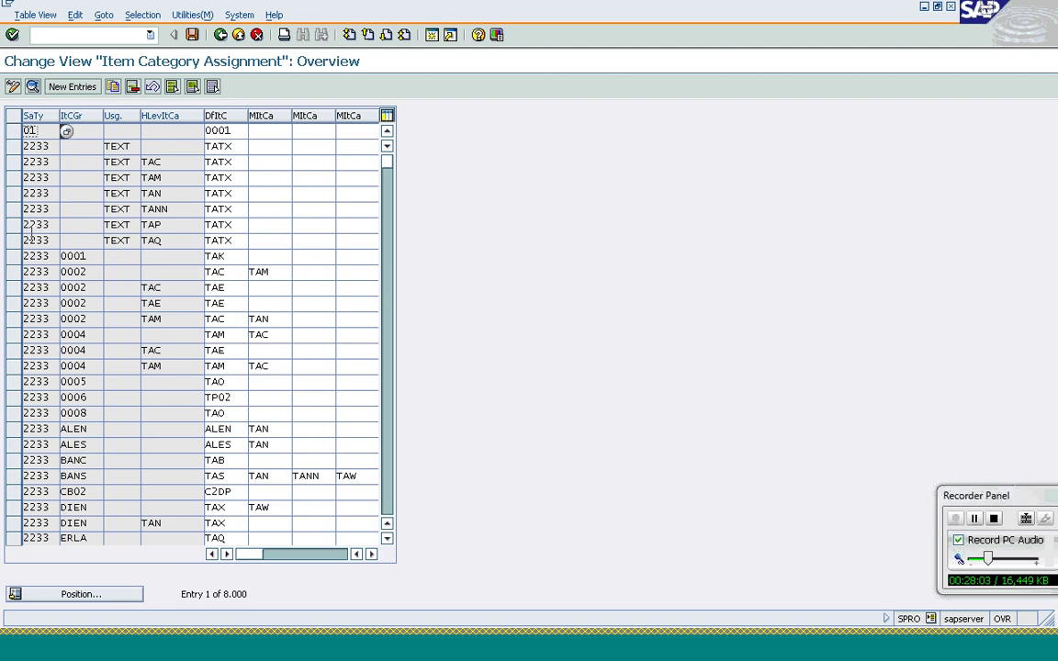
{"action": "left_click", "coordinate": [75, 595]}
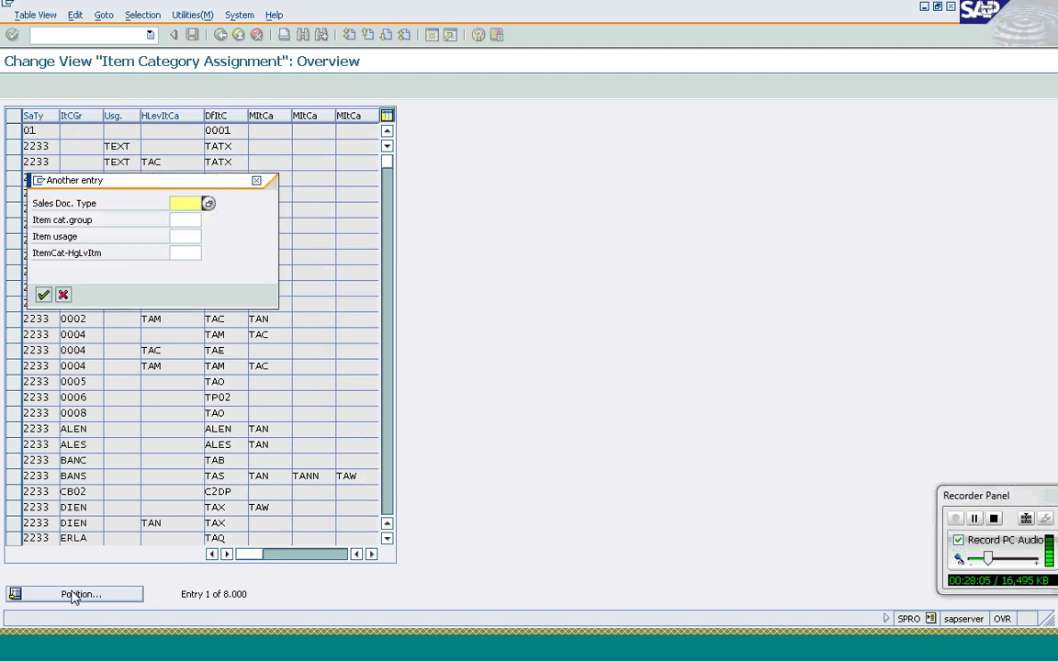
{"action": "type", "text": "Or"}
{"action": "key", "text": "Tab"}
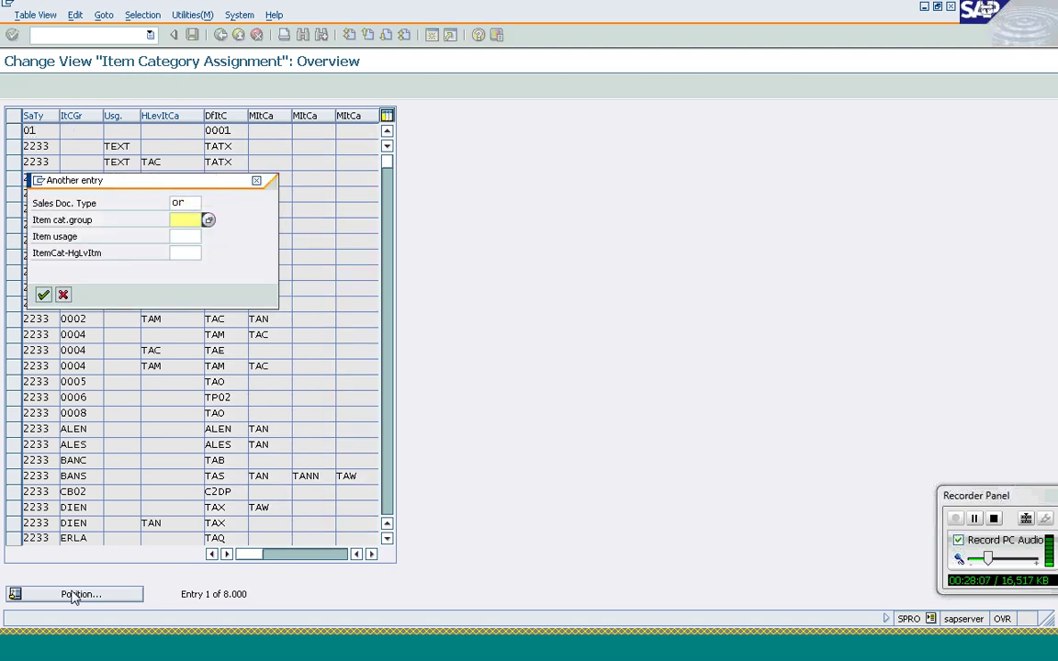
{"action": "type", "text": "norm"}
{"action": "key", "text": "Tab"}
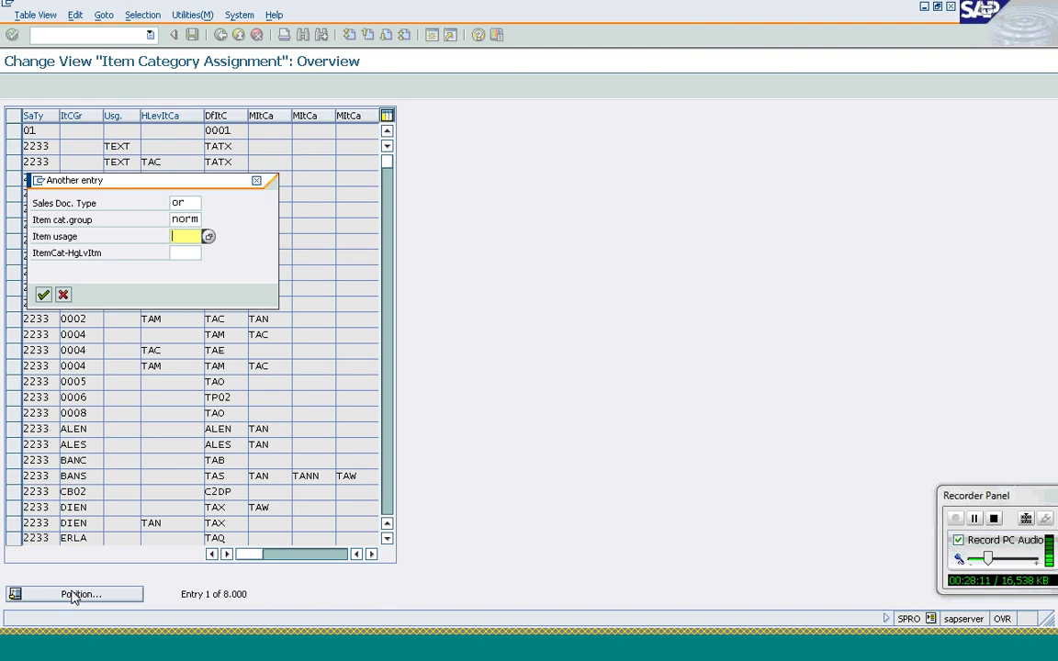
{"action": "key", "text": "Tab"}
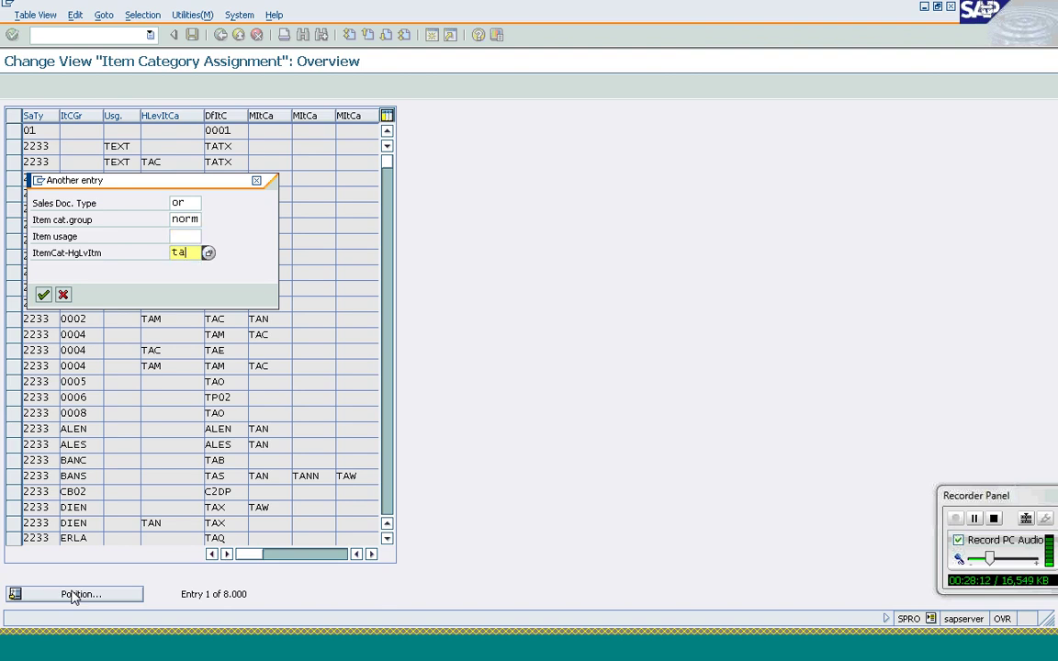
{"action": "type", "text": "tan"}
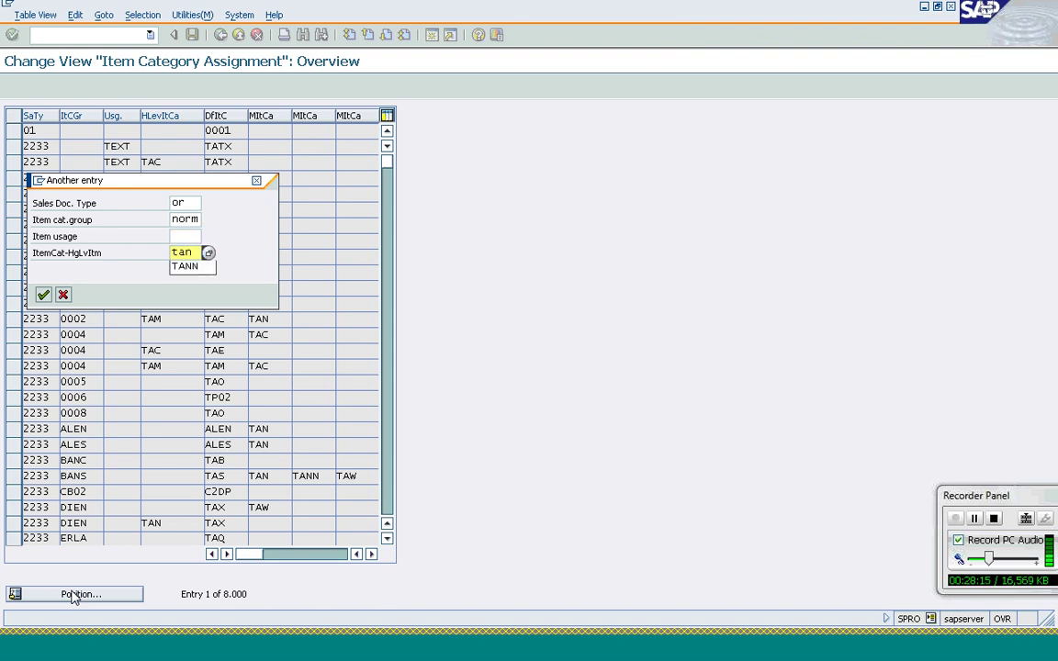
{"action": "key", "text": "Return"}
{"action": "key", "text": "Return"}
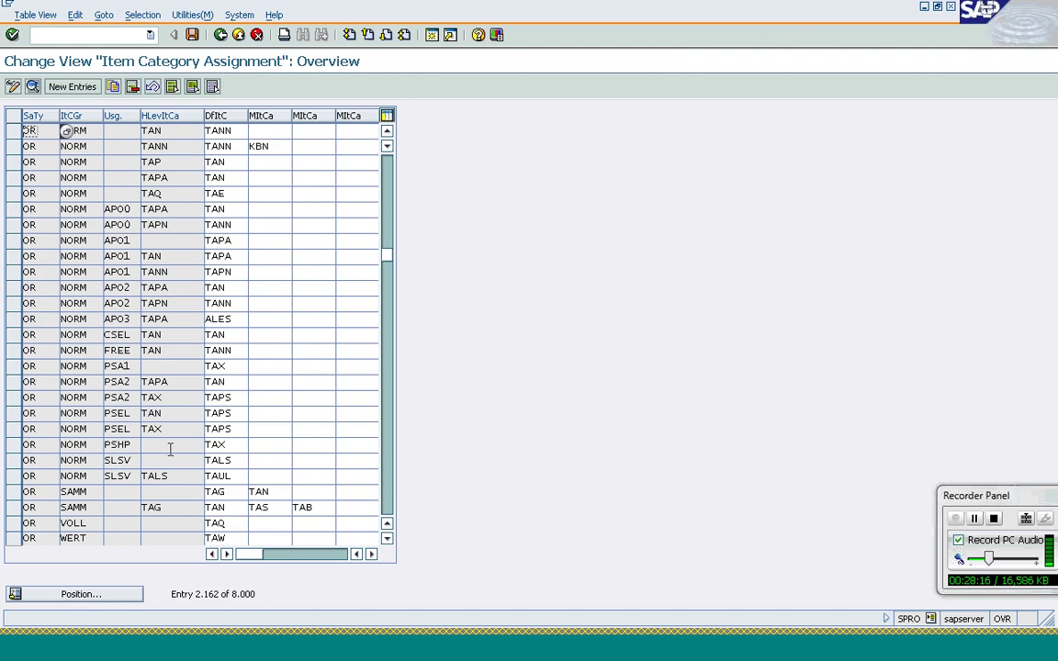
{"action": "left_click", "coordinate": [234, 132]}
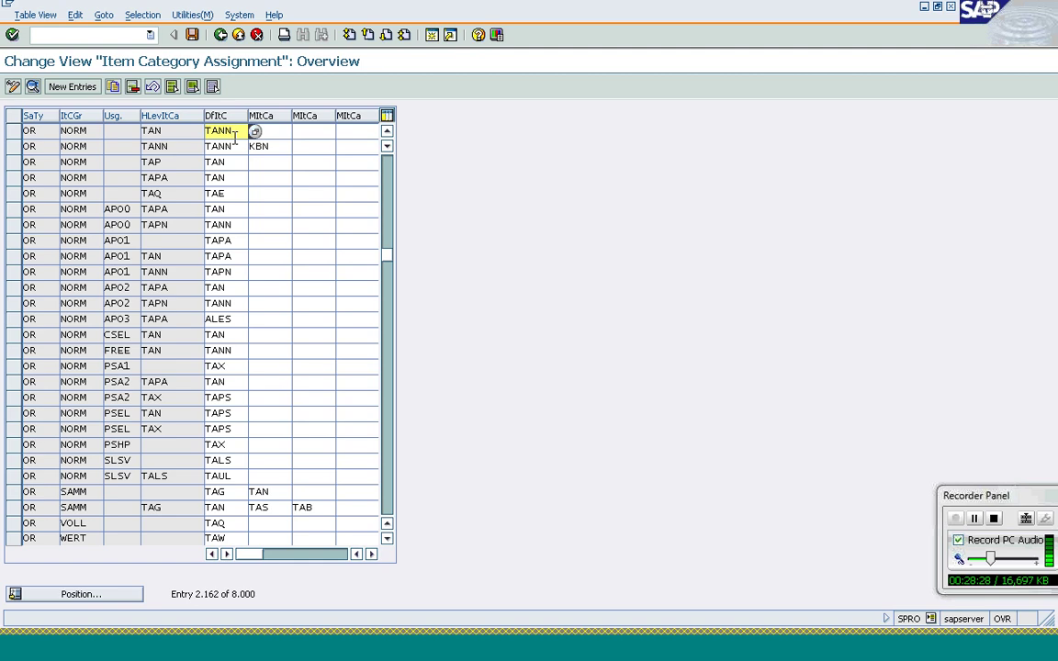
{"action": "left_click", "coordinate": [220, 35]}
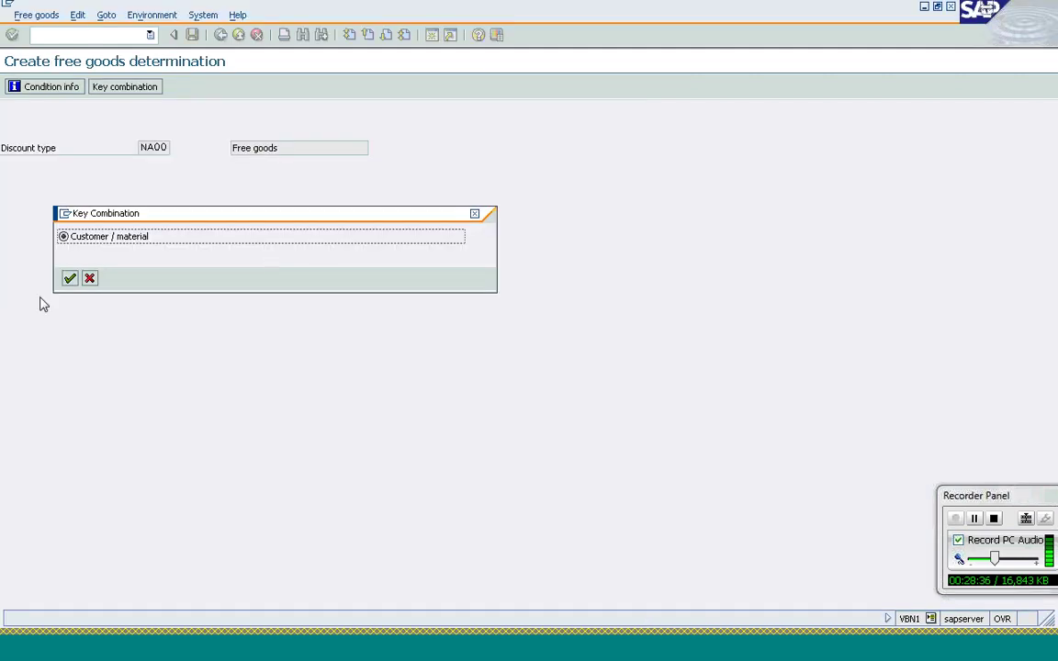
Restart VBN1 free goods creation for discount type NA00 and display its key combinations
{"action": "left_click", "coordinate": [89, 278]}
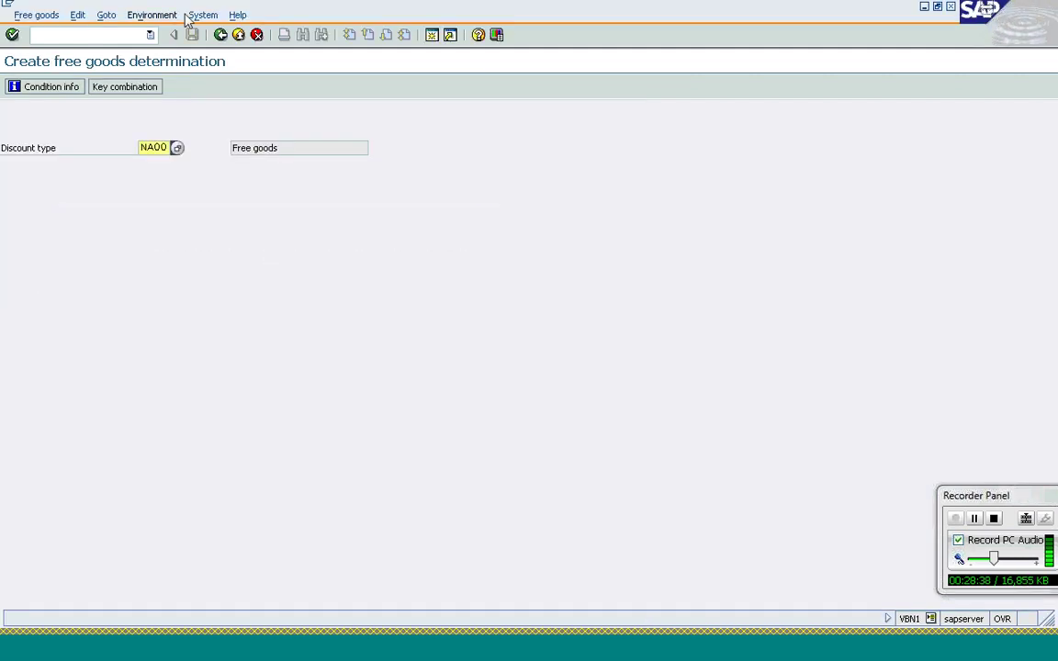
{"action": "left_click", "coordinate": [221, 36]}
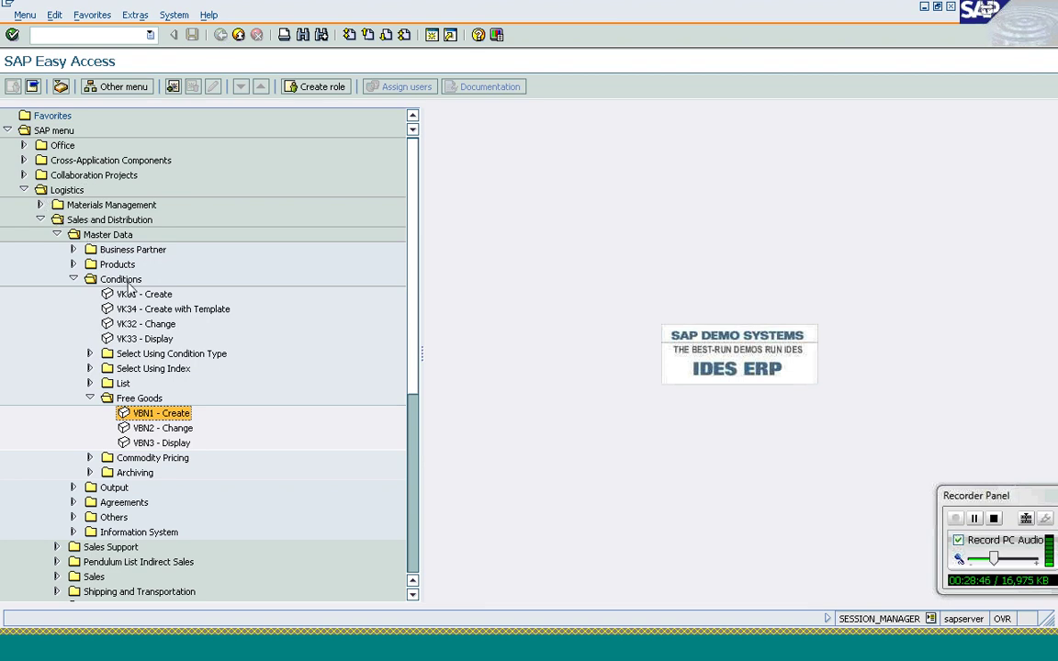
{"action": "double_click", "coordinate": [137, 421]}
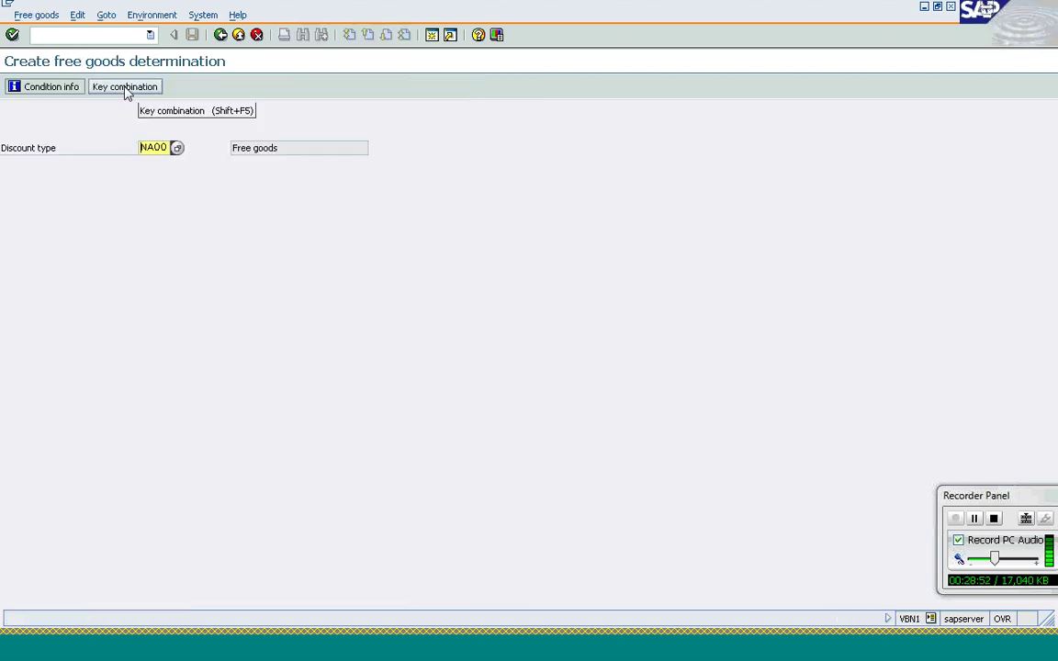
{"action": "left_click", "coordinate": [122, 88]}
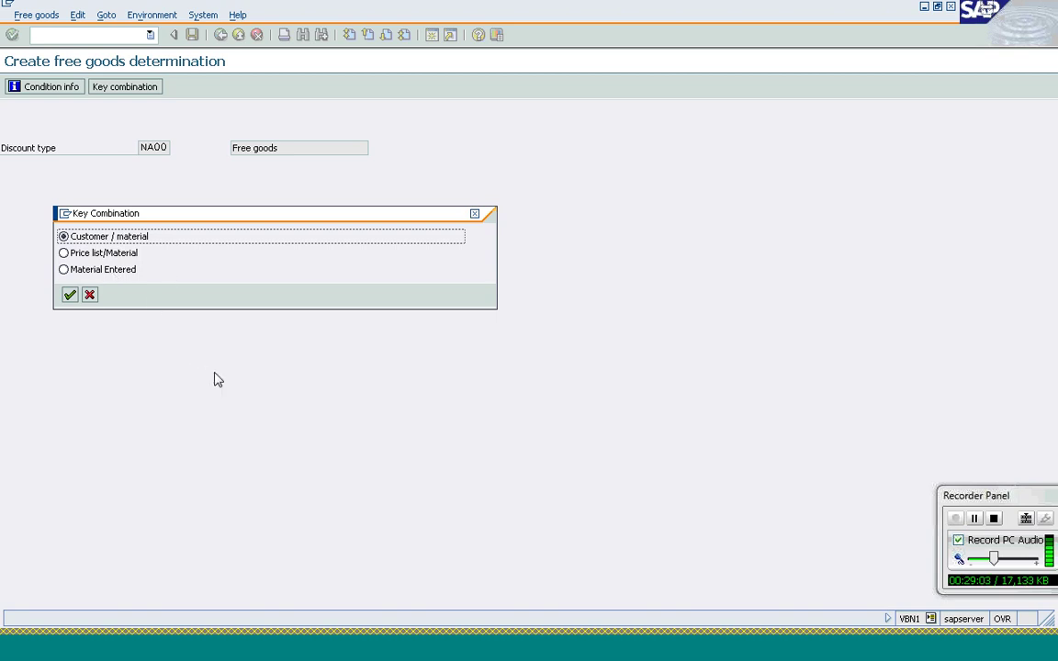
Switch to the item category session, start transaction VD02 there and enter the customer number
{"action": "left_click", "coordinate": [280, 645]}
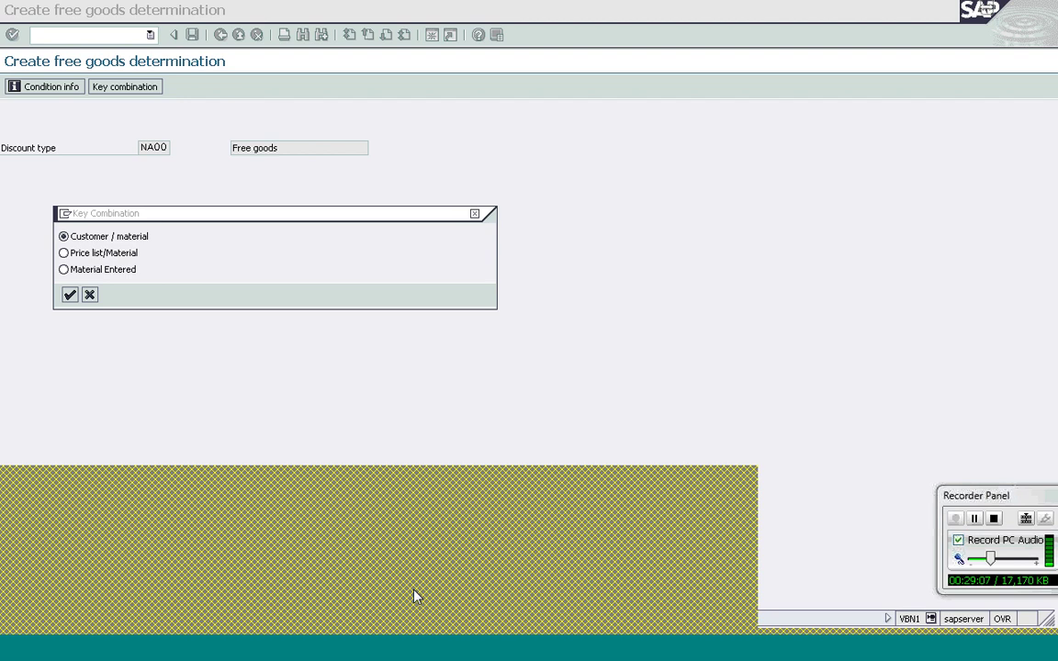
{"action": "left_click", "coordinate": [570, 586]}
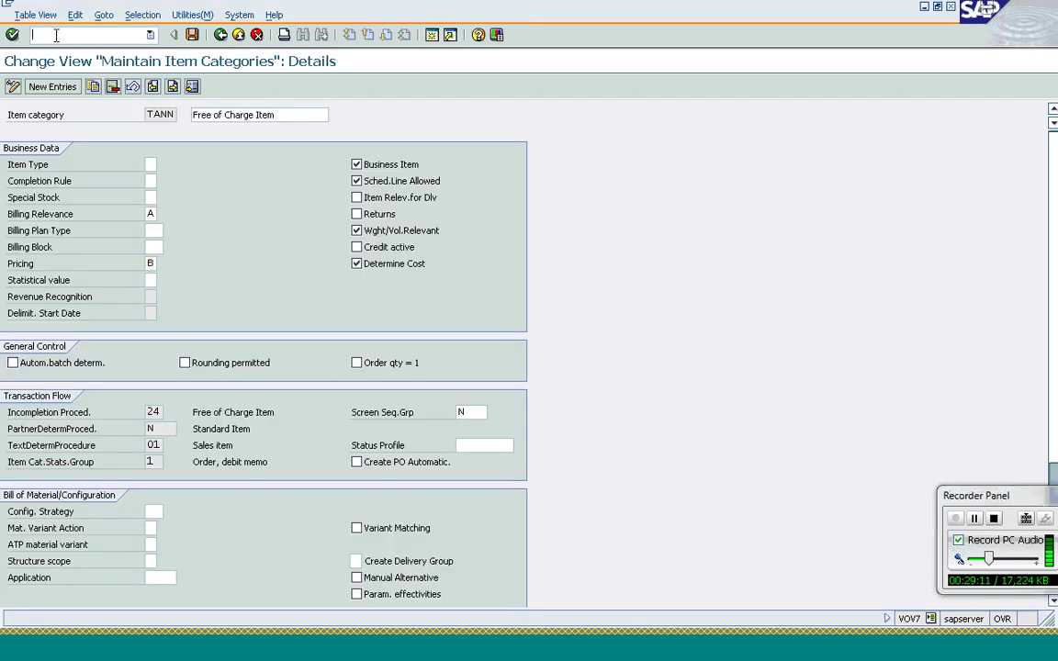
{"action": "type", "text": "/nvd02"}
{"action": "key", "text": "Return"}
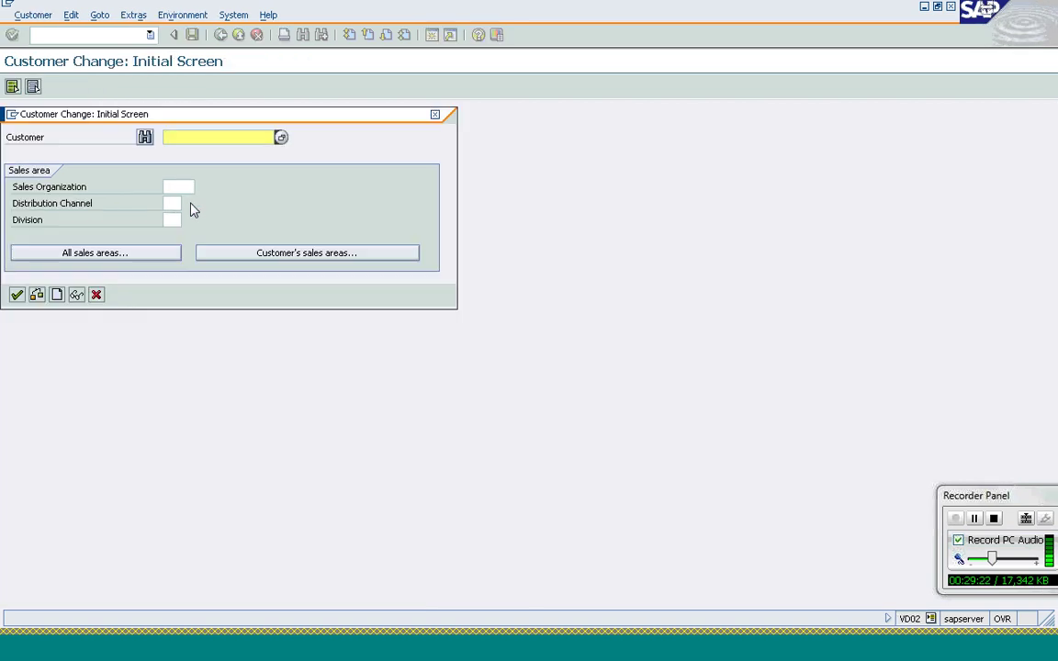
{"action": "type", "text": "t"}
{"action": "key", "text": "Up"}
{"action": "key", "text": "Up"}
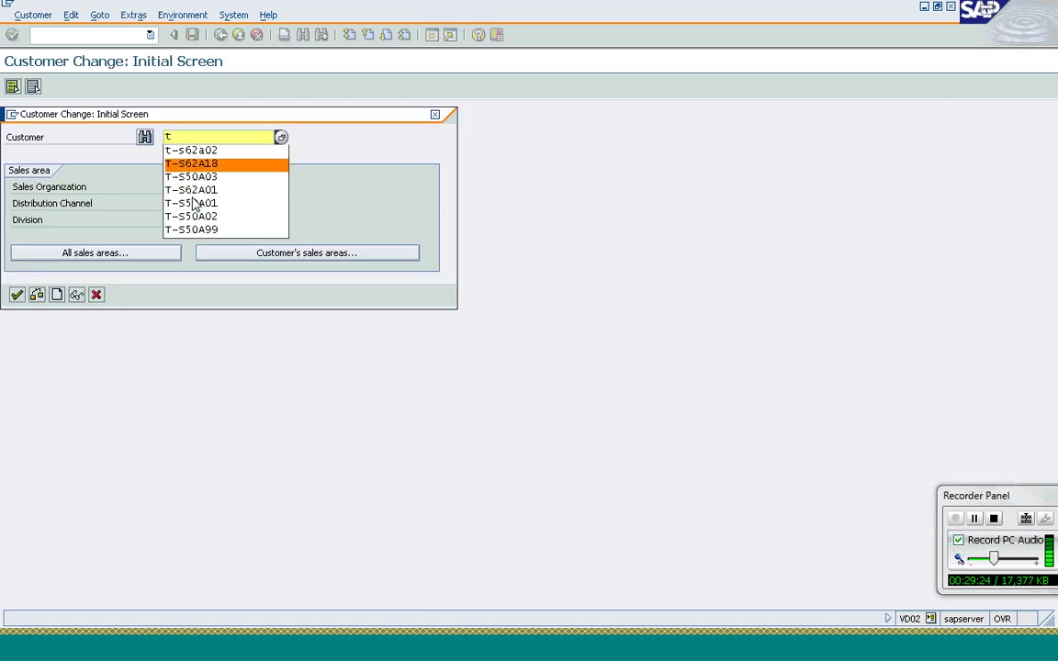
{"action": "key", "text": "Up"}
{"action": "key", "text": "Return"}
{"action": "key", "text": "BackSpace"}
{"action": "type", "text": "1"}
{"action": "key", "text": "Tab"}
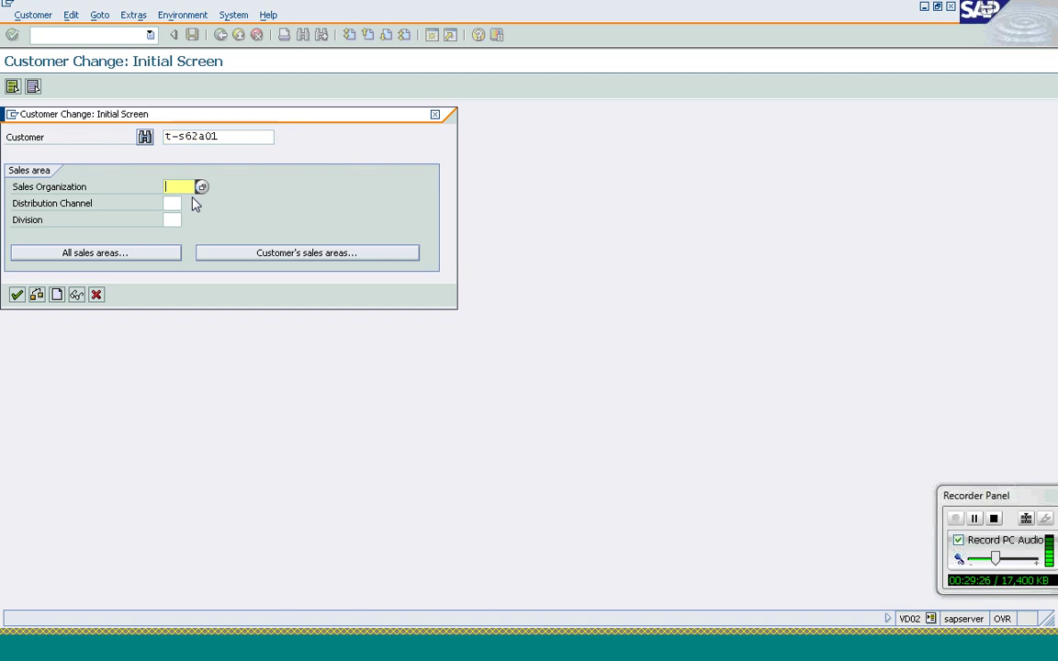
Enter sales organization 1000, distribution channel 10 and division 00, and open the customer's master record
{"action": "type", "text": "1000"}
{"action": "key", "text": "Tab"}
{"action": "type", "text": "10"}
{"action": "key", "text": "Tab"}
{"action": "type", "text": "00"}
{"action": "key", "text": "Return"}
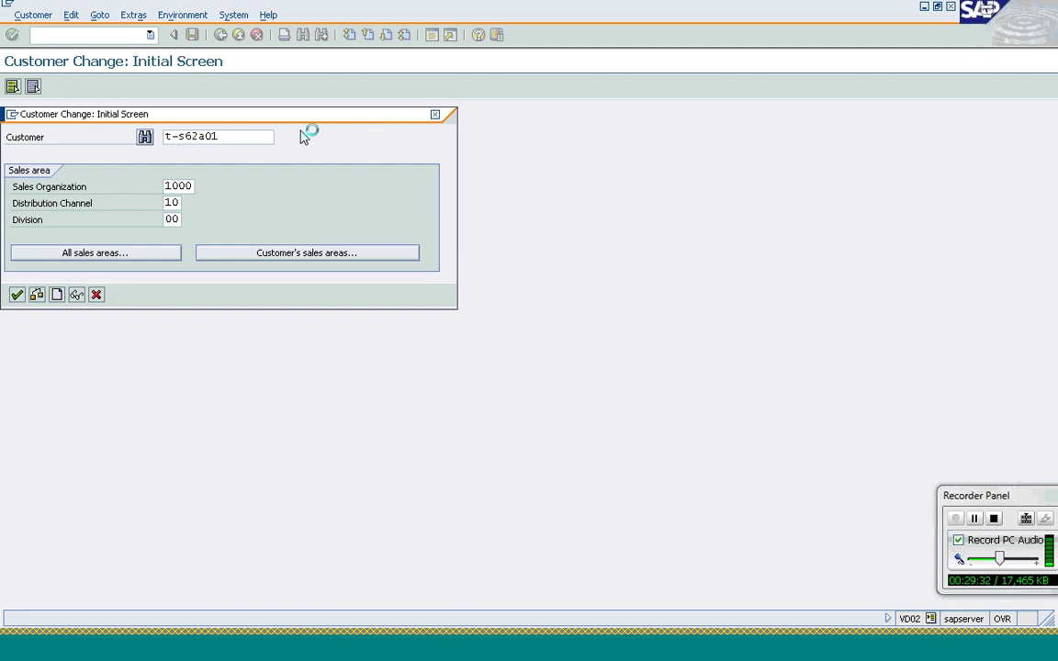
{"action": "left_click_drag", "start_coordinate": [253, 116], "coordinate": [438, 109]}
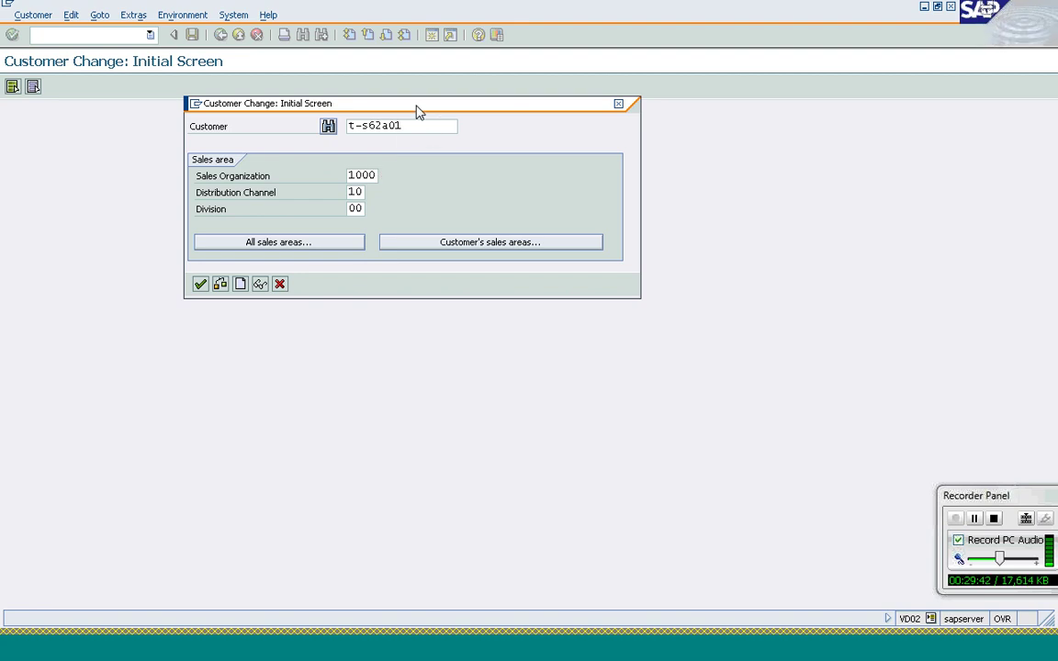
{"action": "left_click_drag", "start_coordinate": [418, 108], "coordinate": [491, 188]}
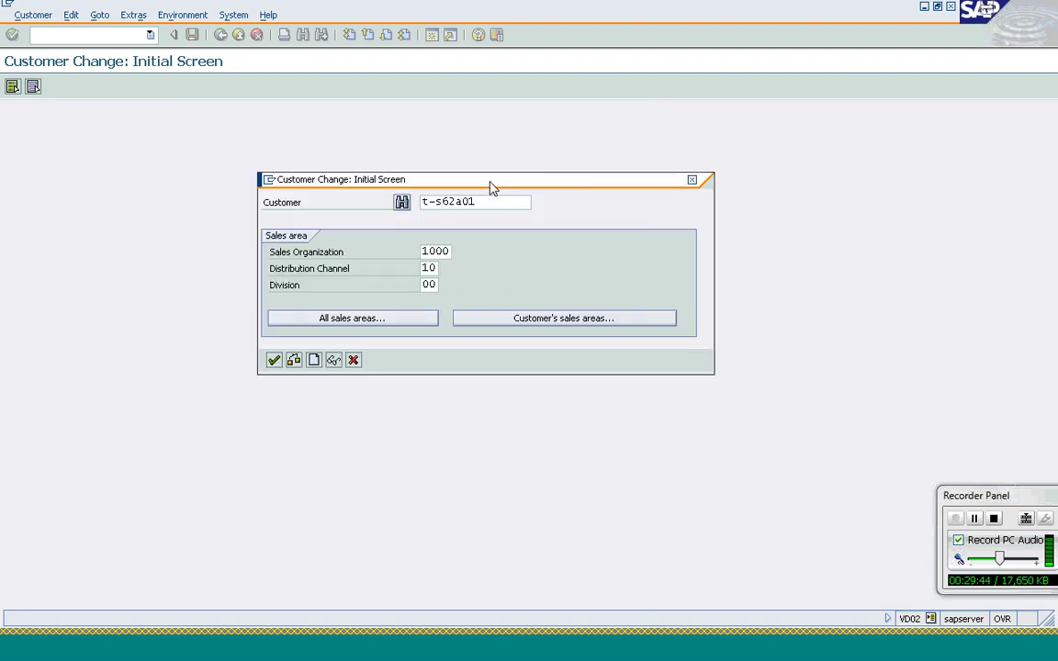
{"action": "key", "text": "Return"}
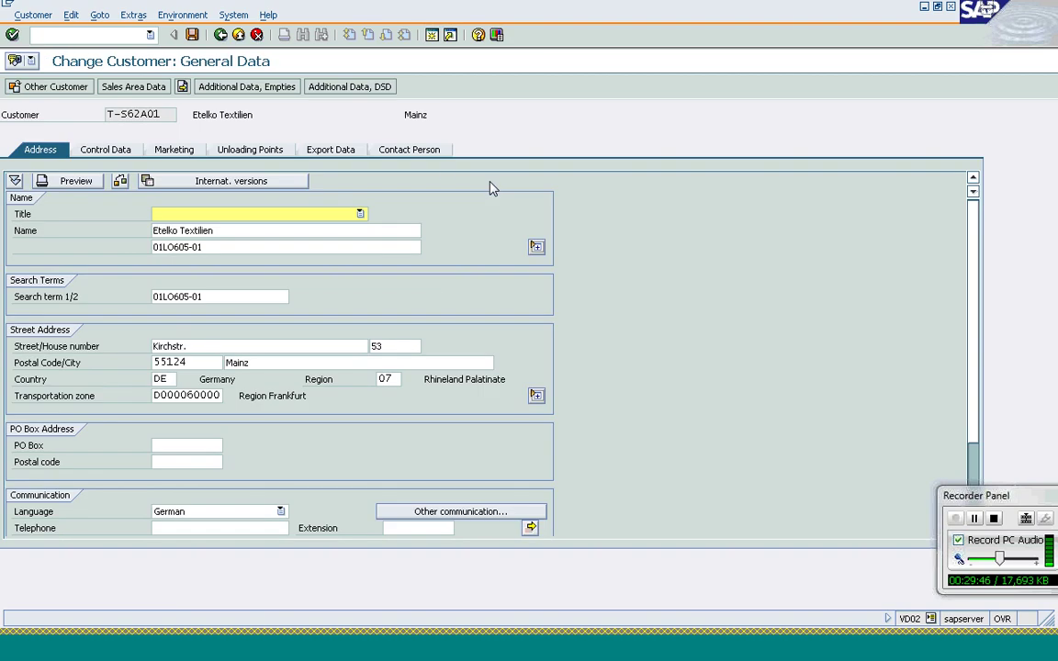
Check the price list assigned in the customer's sales area data and review the available price list types
{"action": "left_click", "coordinate": [126, 91]}
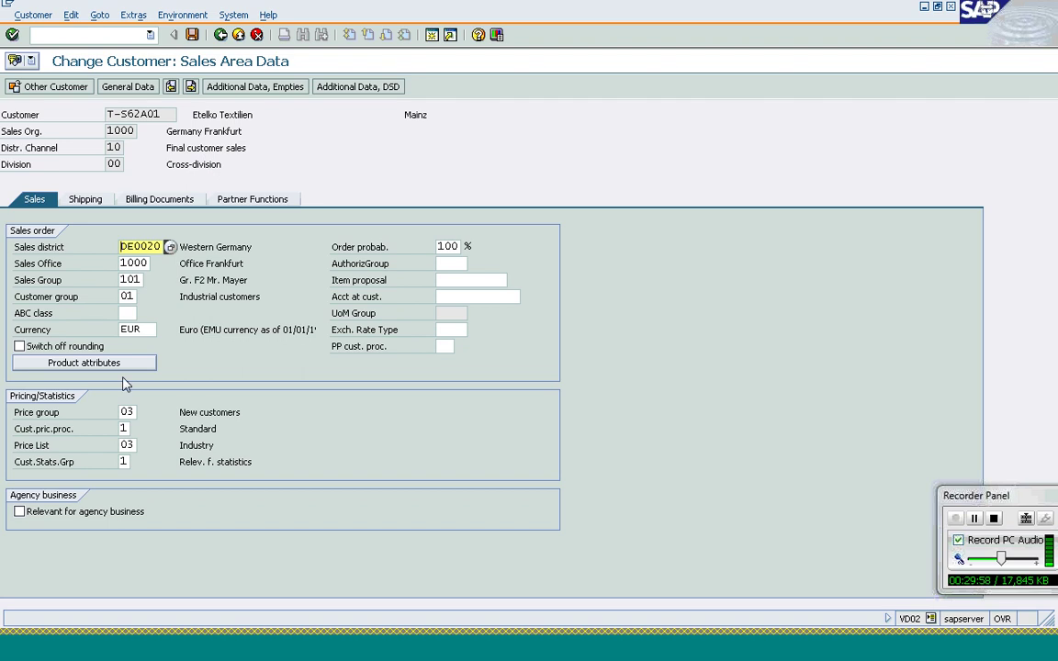
{"action": "left_click", "coordinate": [131, 447]}
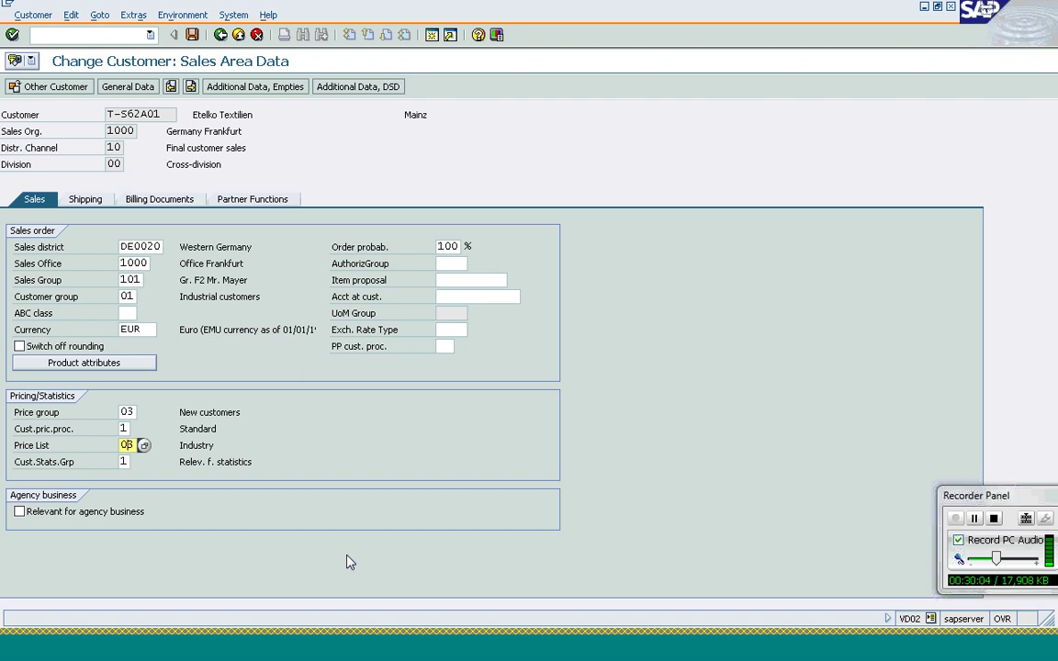
{"action": "mouse_move", "coordinate": [296, 653]}
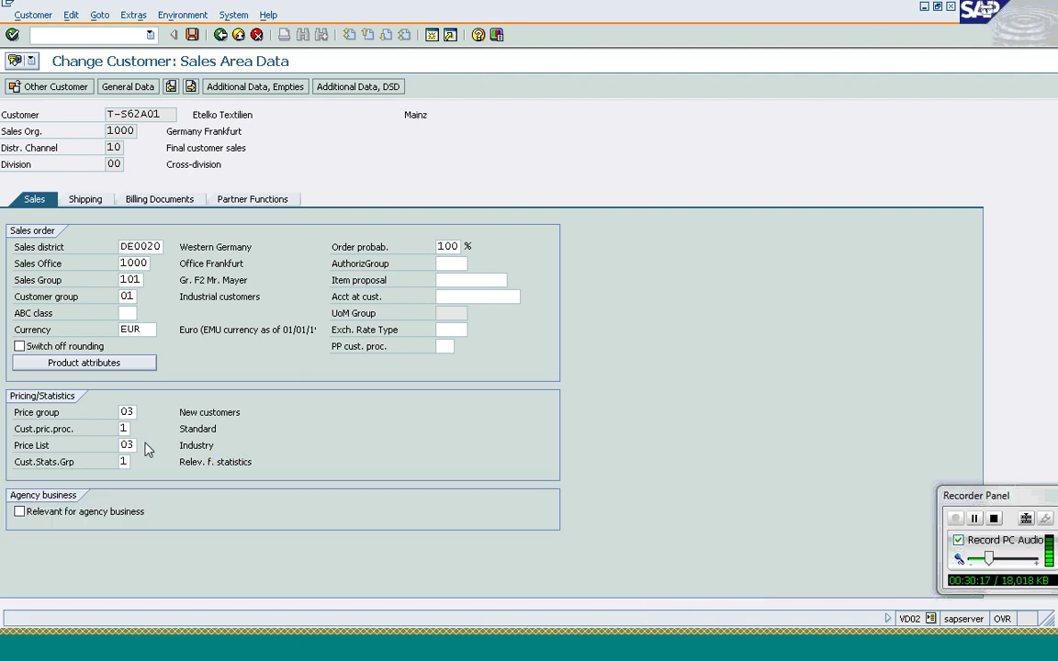
{"action": "left_click", "coordinate": [144, 445]}
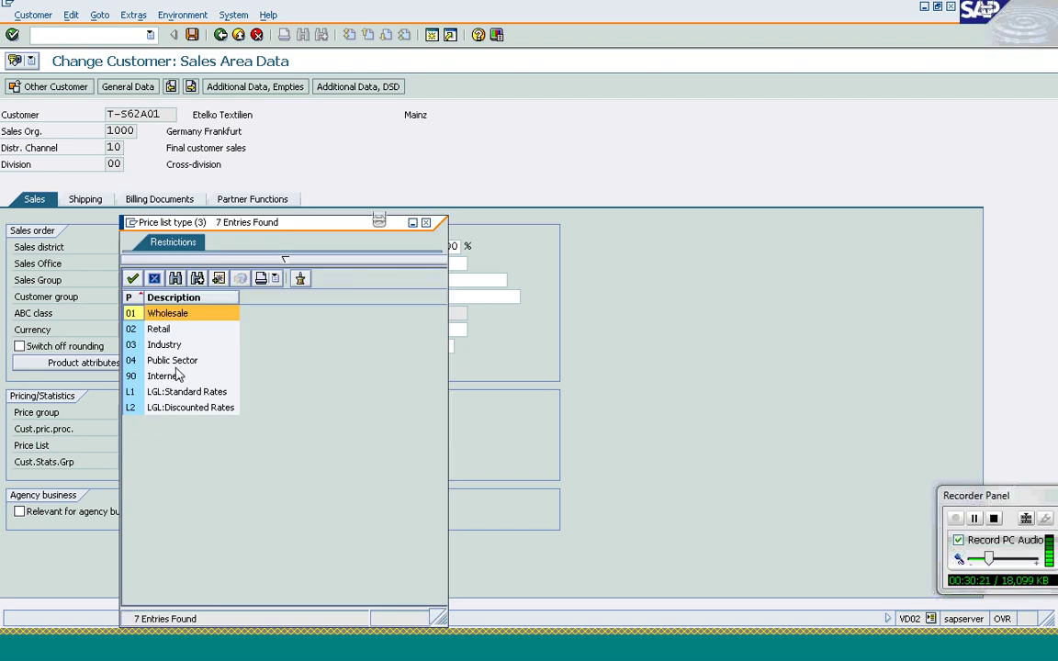
{"action": "left_click", "coordinate": [156, 280]}
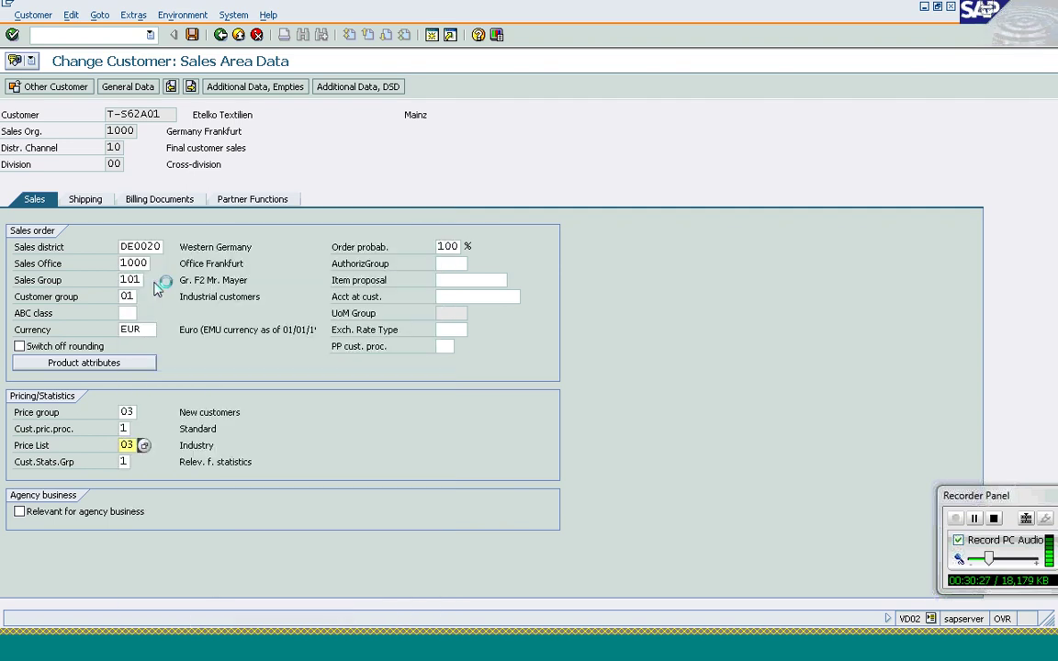
{"action": "mouse_move", "coordinate": [294, 655]}
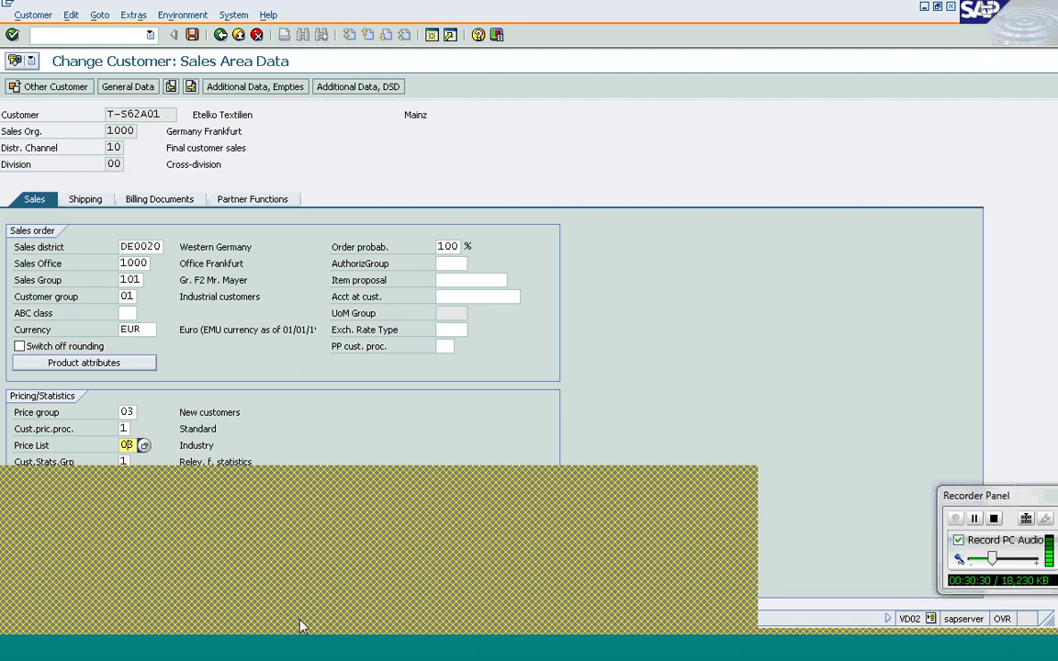
Switch back to the free goods creation session and choose the Price list/Material key combination for NA00
{"action": "left_click", "coordinate": [234, 581]}
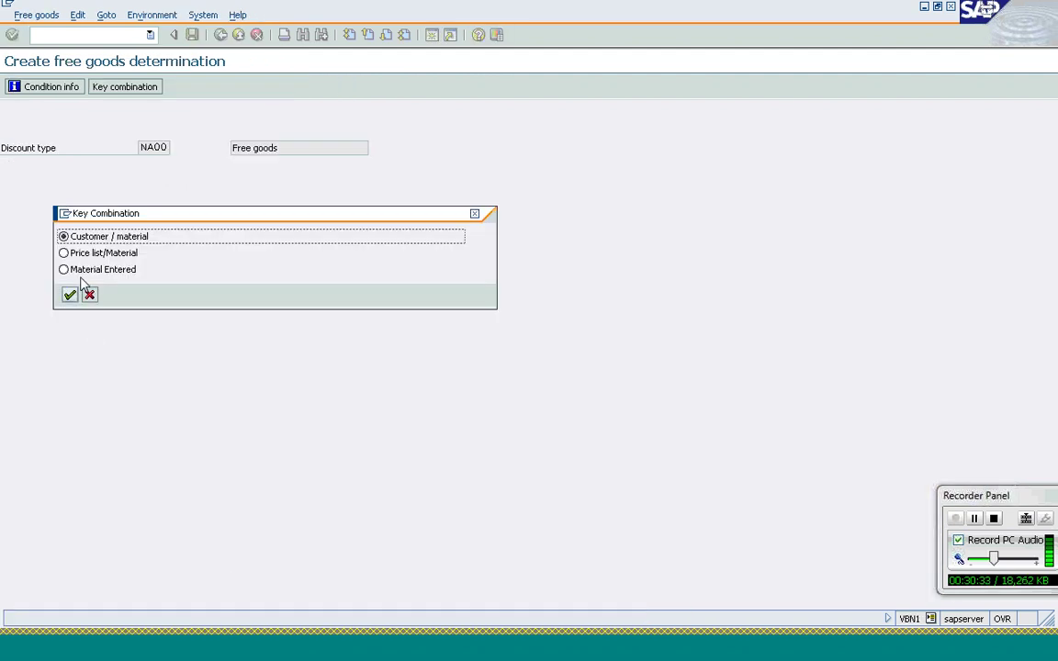
{"action": "left_click", "coordinate": [63, 253]}
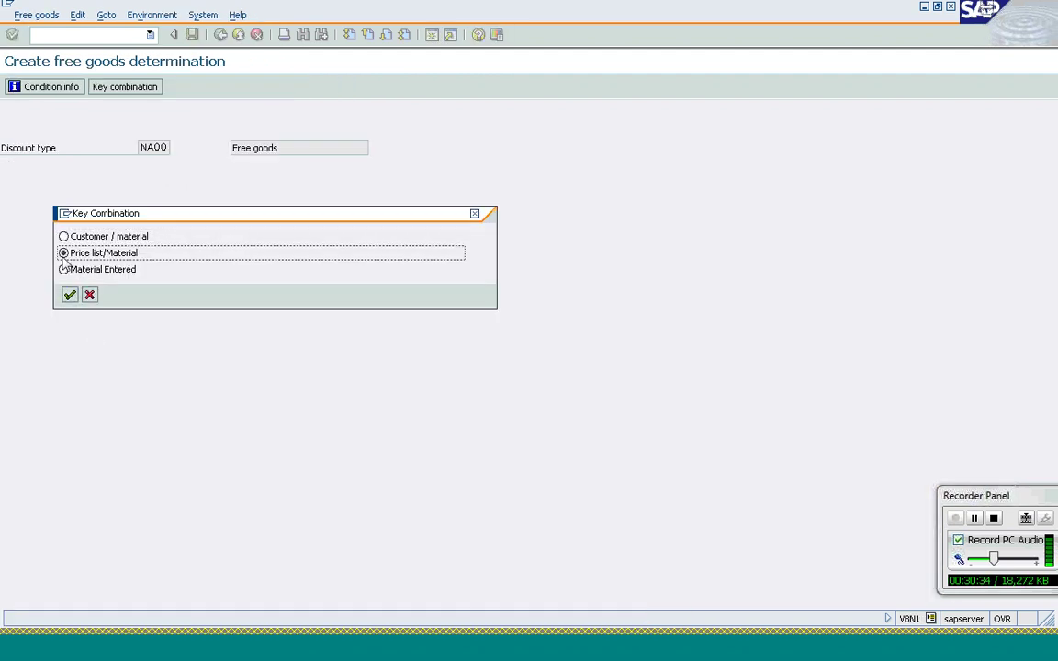
{"action": "left_click", "coordinate": [70, 295]}
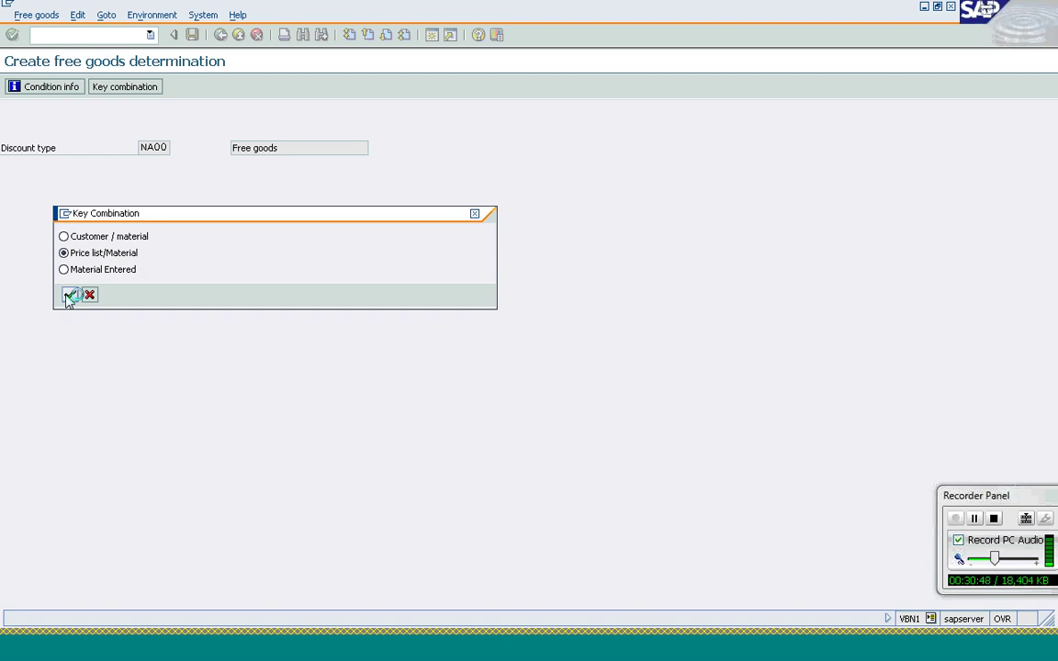
{"action": "left_click", "coordinate": [70, 295]}
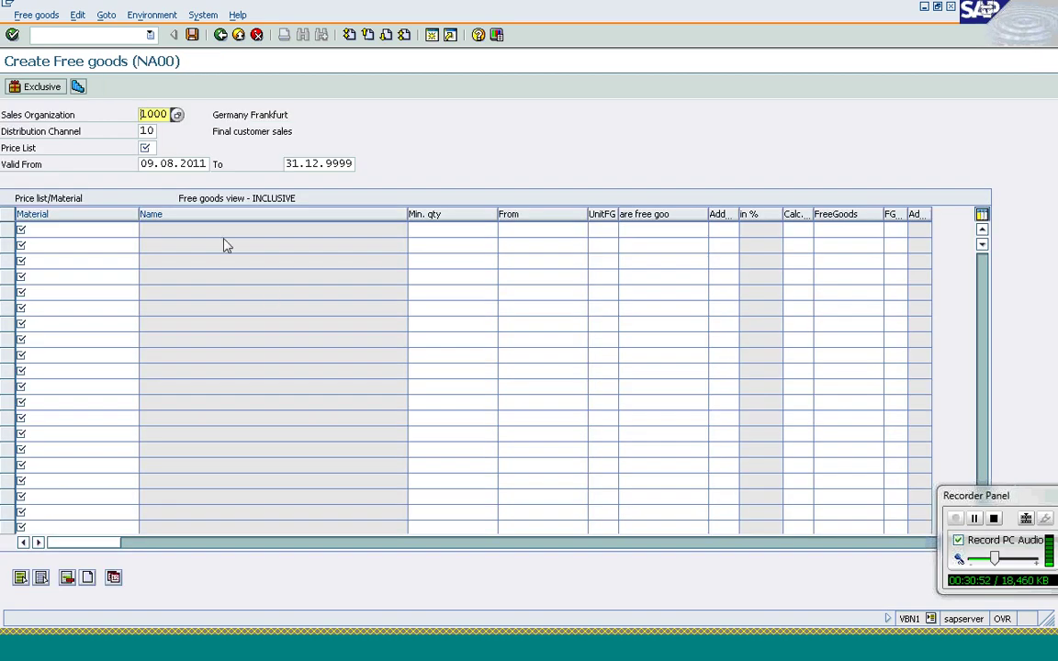
Enter price list 03 and set the end of the validity period to 09.08.2011
{"action": "left_click", "coordinate": [151, 148]}
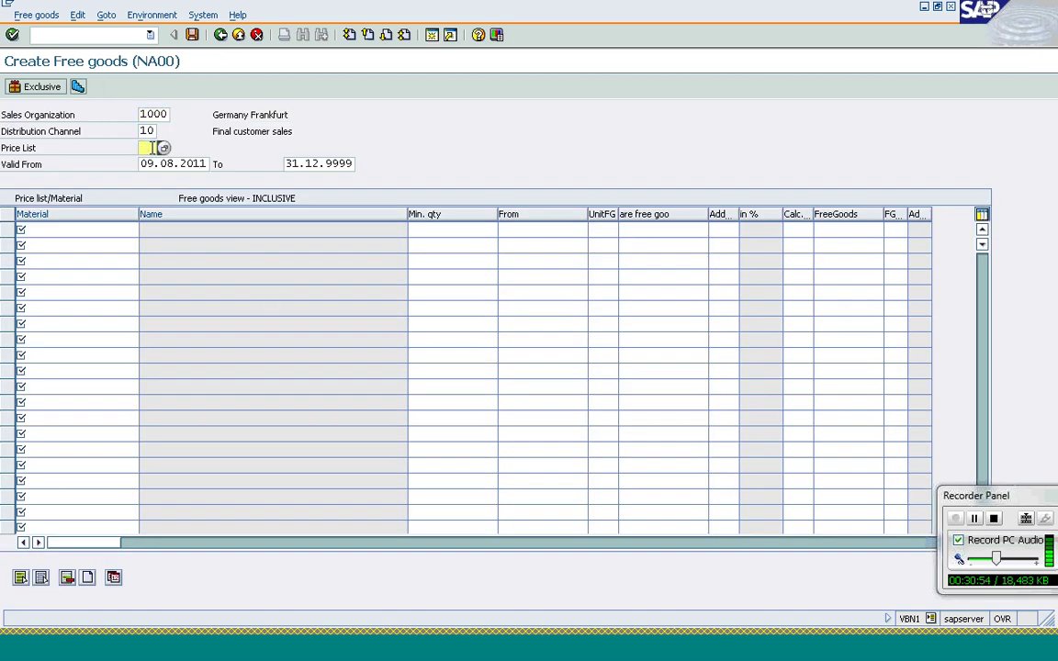
{"action": "type", "text": "03"}
{"action": "left_click", "coordinate": [160, 163]}
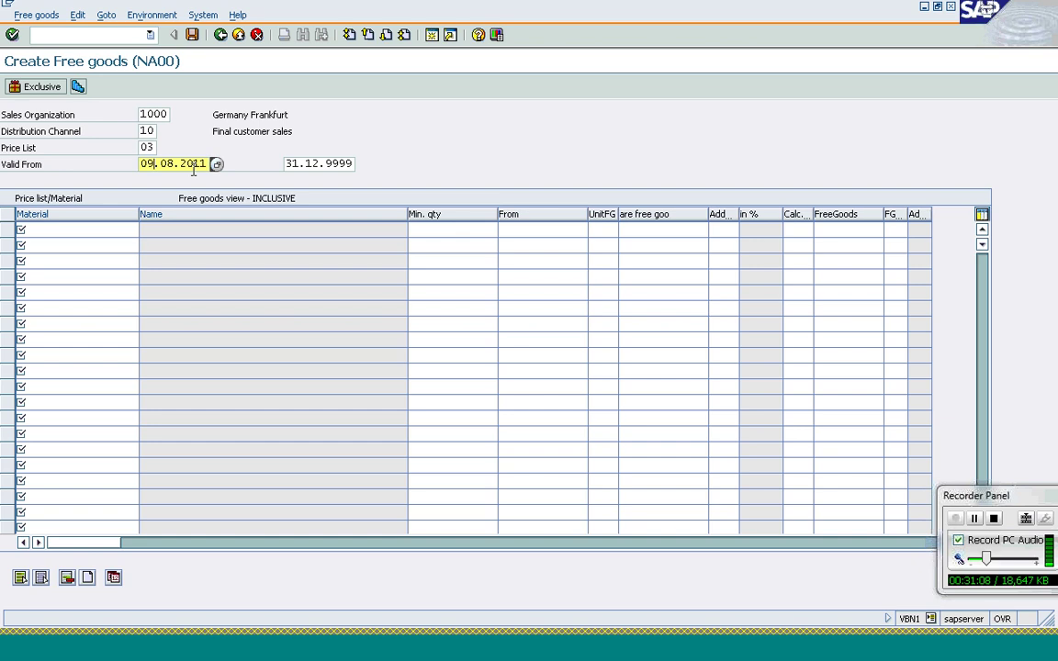
{"action": "key", "text": "Return"}
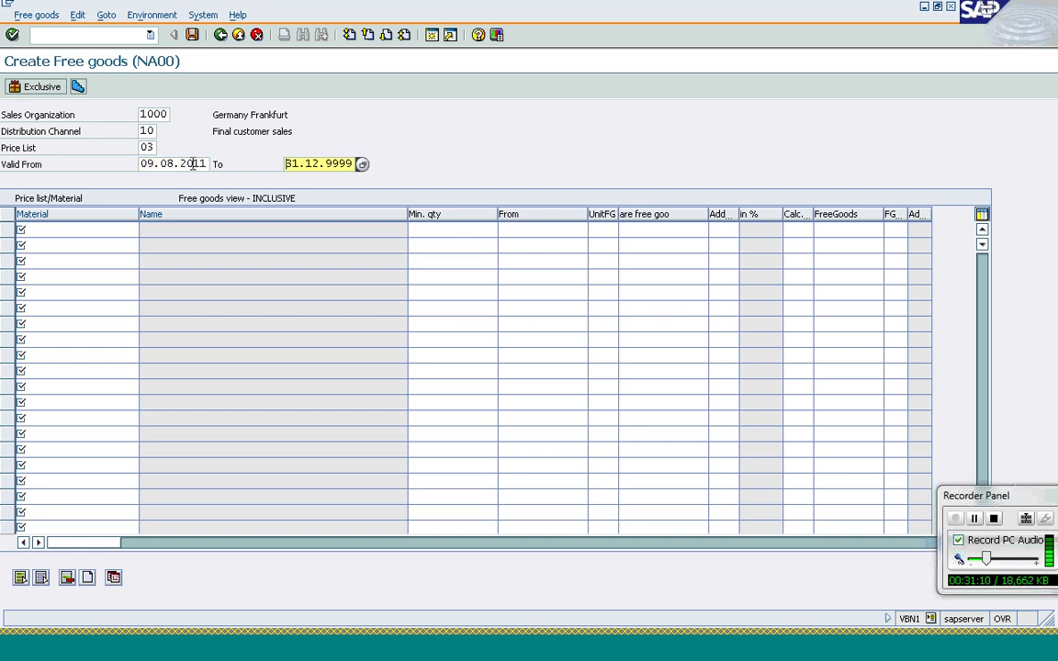
{"action": "type", "text": "09.08.2011"}
{"action": "key", "text": "Return"}
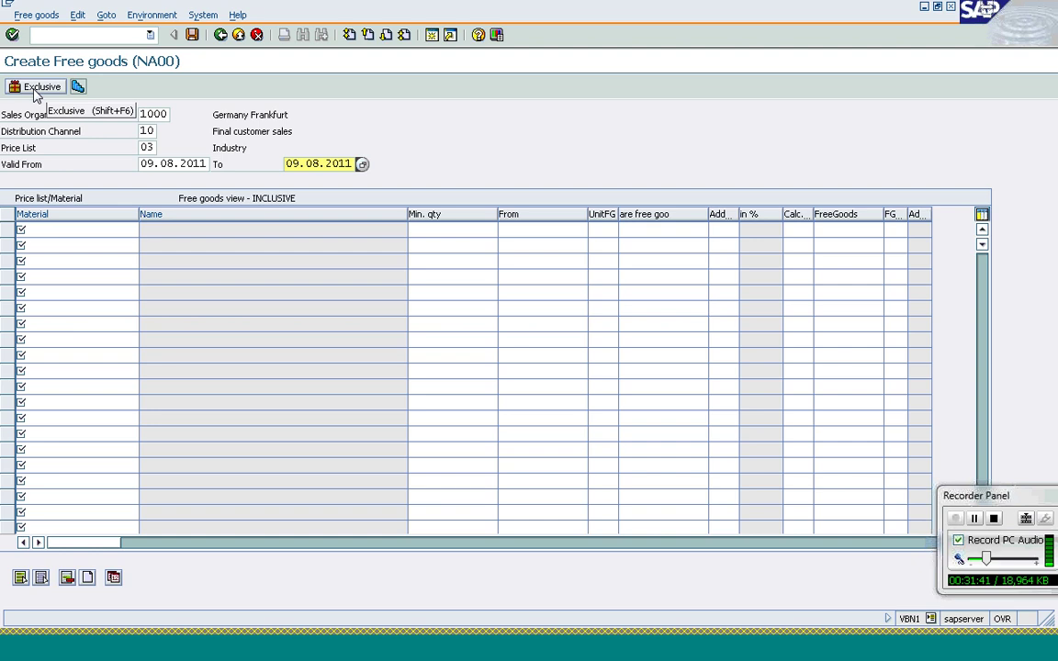
Enter material T-AT101 with minimum quantity 1, granting 2 free goods from 10 PC
{"action": "left_click", "coordinate": [78, 231]}
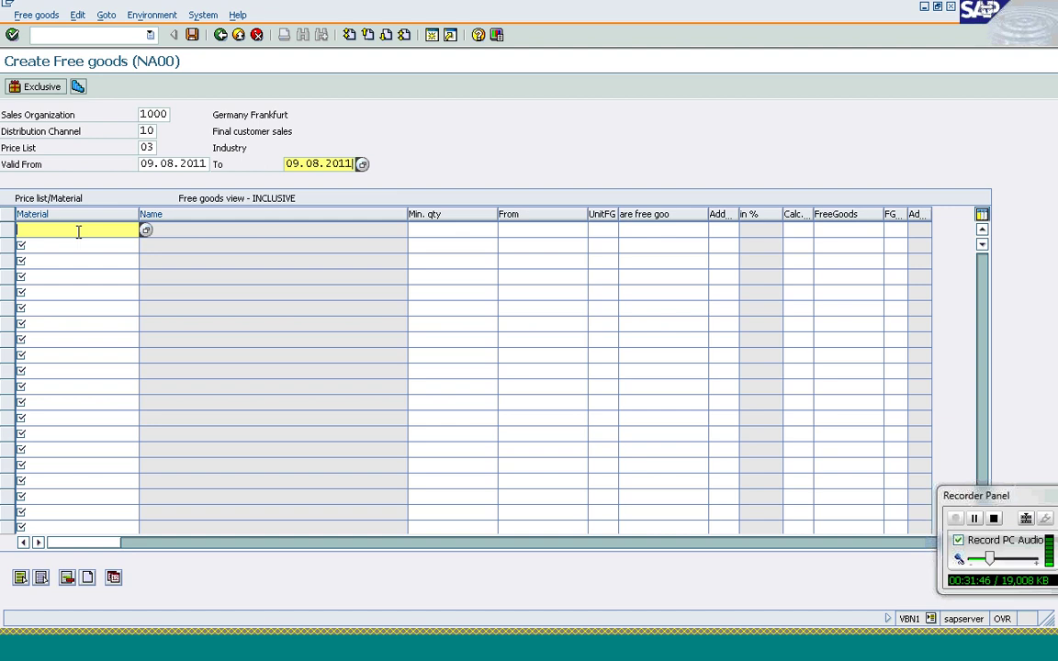
{"action": "type", "text": "t"}
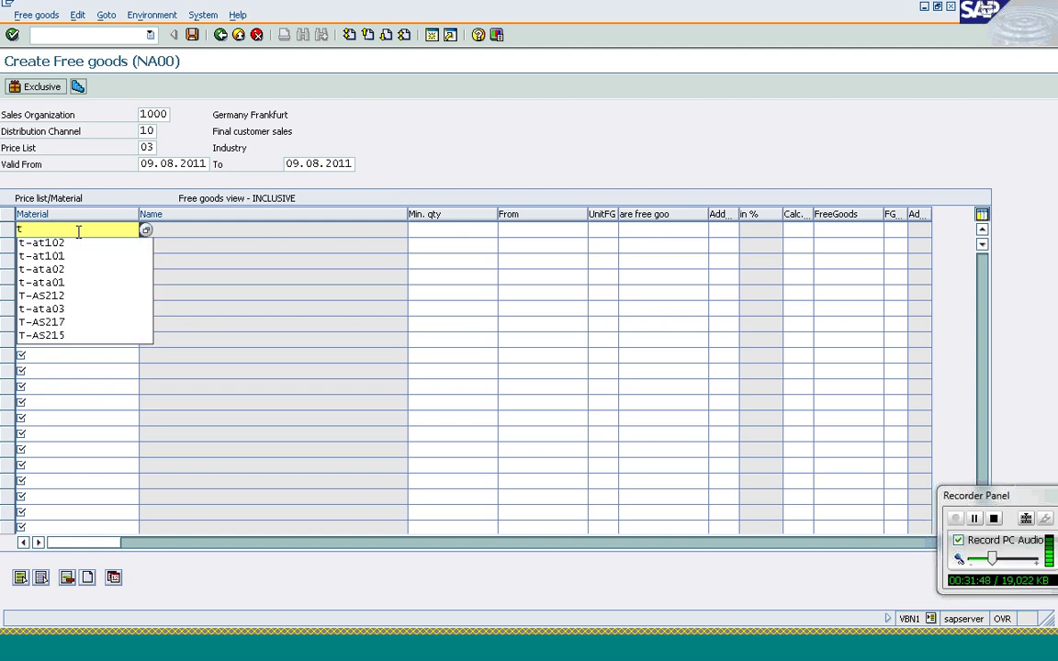
{"action": "type", "text": "-at101"}
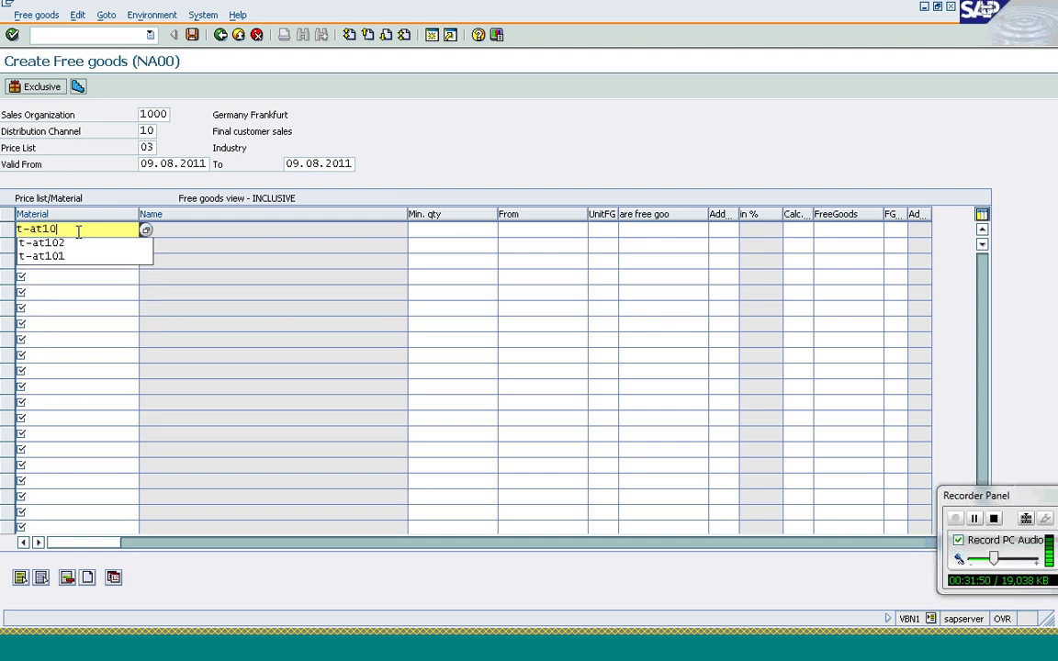
{"action": "key", "text": "Tab"}
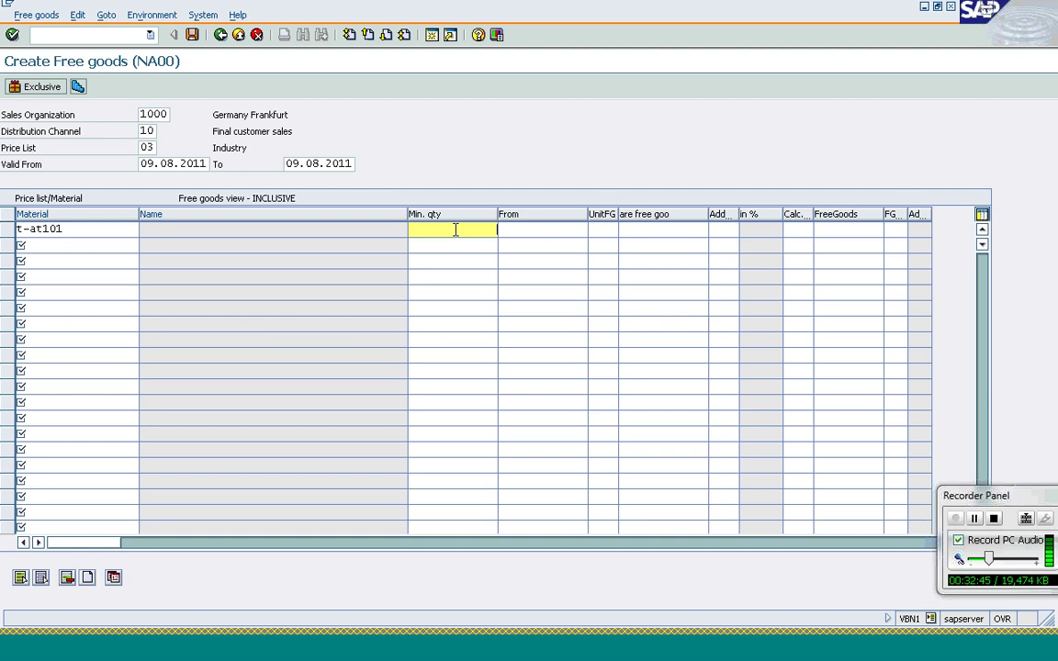
{"action": "key", "text": "Tab"}
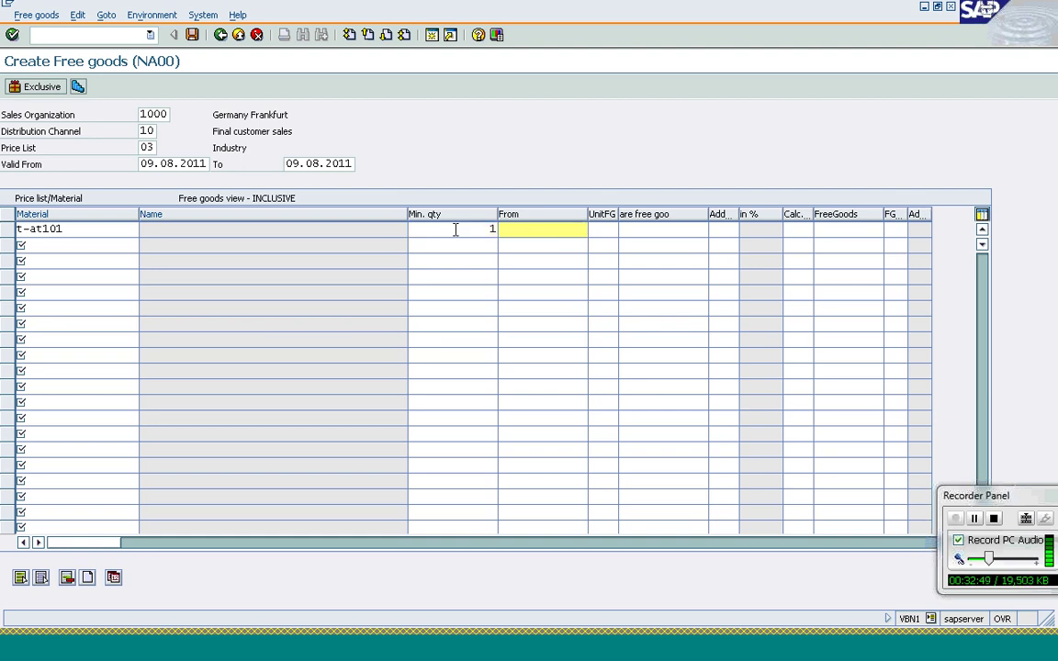
{"action": "type", "text": "10"}
{"action": "key", "text": "Tab"}
{"action": "type", "text": "pc"}
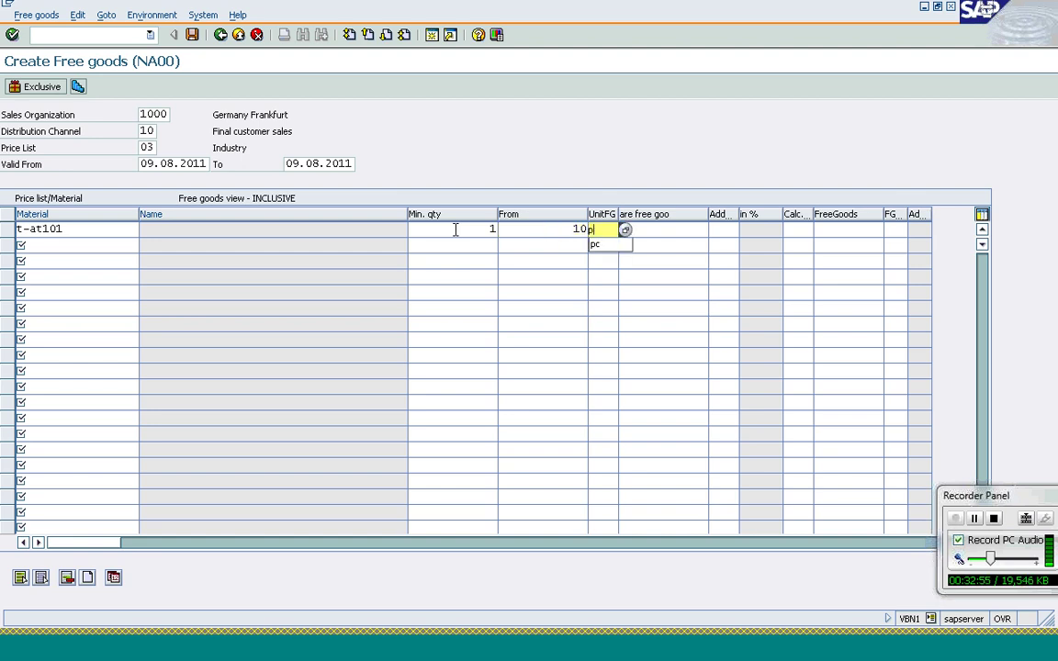
{"action": "key", "text": "Tab"}
{"action": "type", "text": "2"}
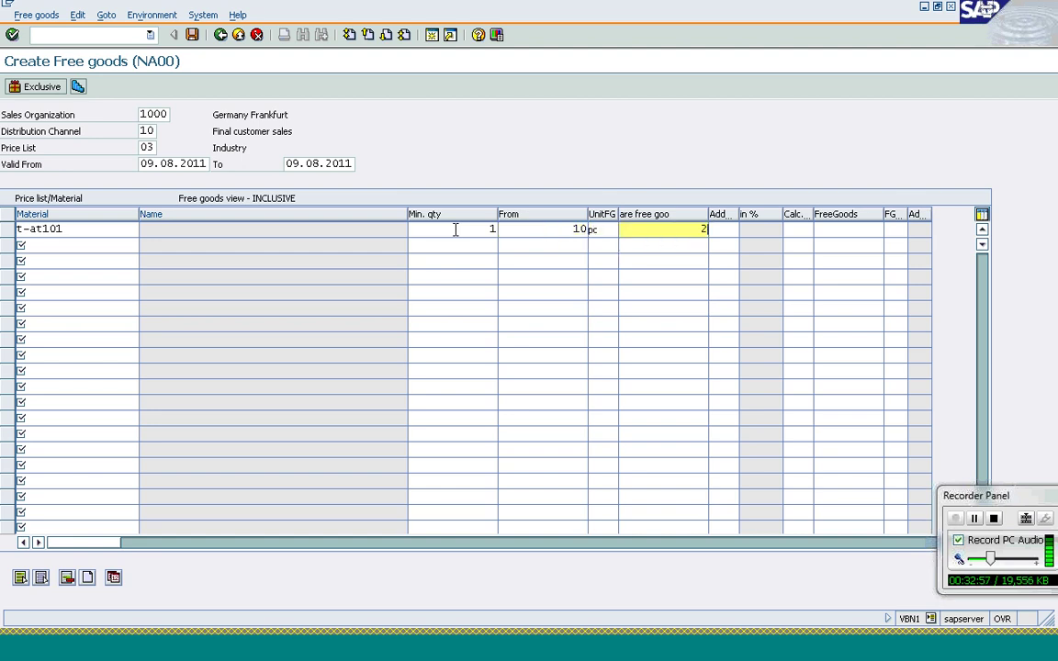
{"action": "key", "text": "Return"}
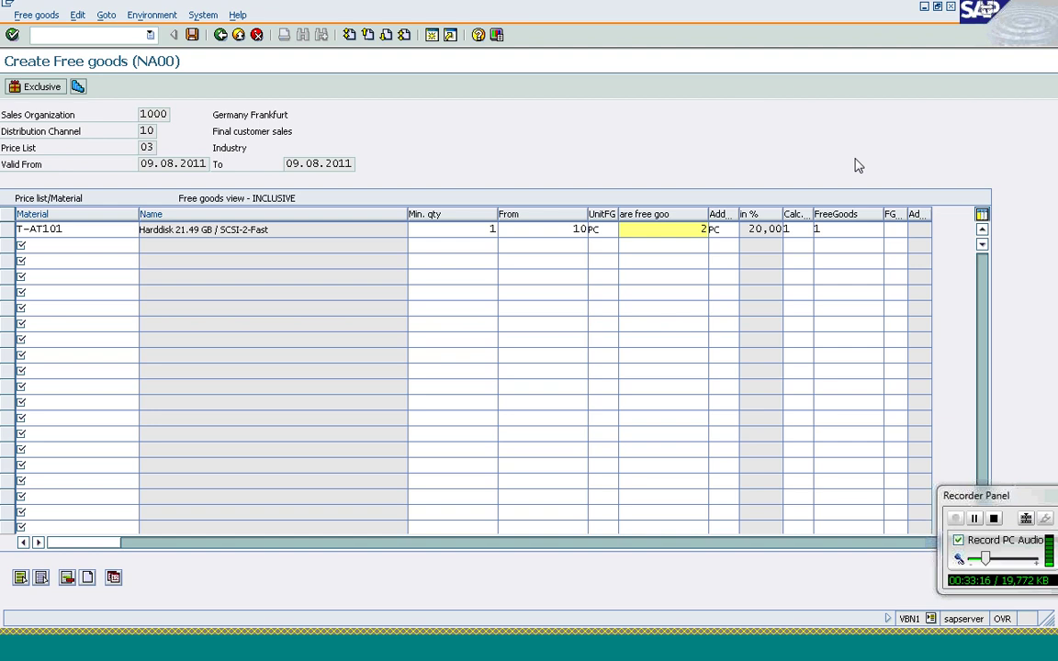
Review the available calculation rule routines for the T-AT101 record and close the list without choosing another one
{"action": "left_click", "coordinate": [795, 228]}
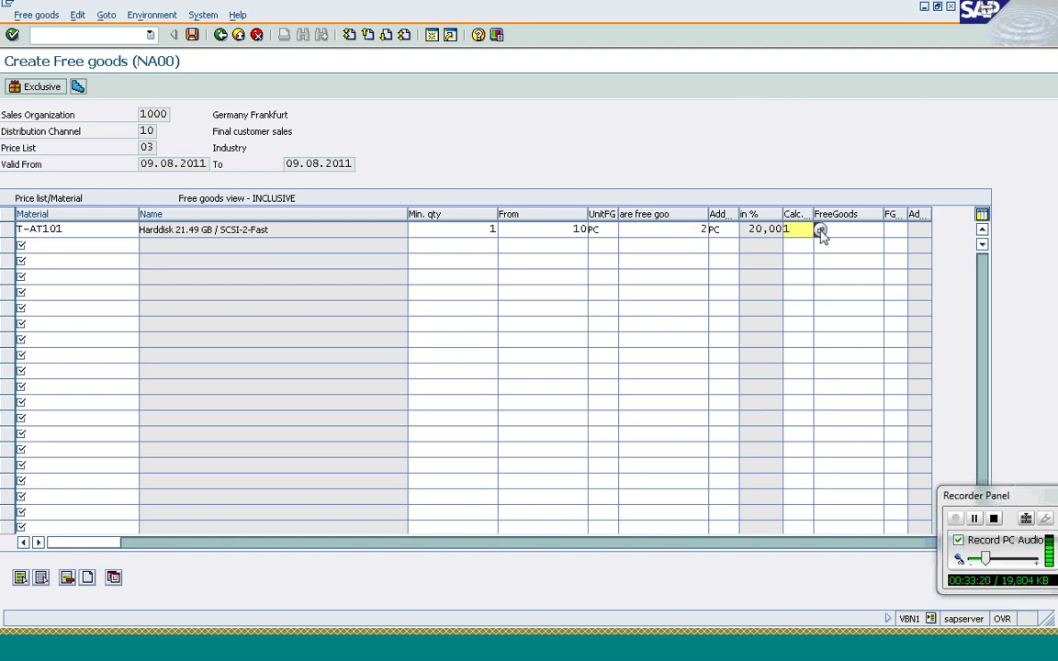
{"action": "left_click", "coordinate": [819, 230]}
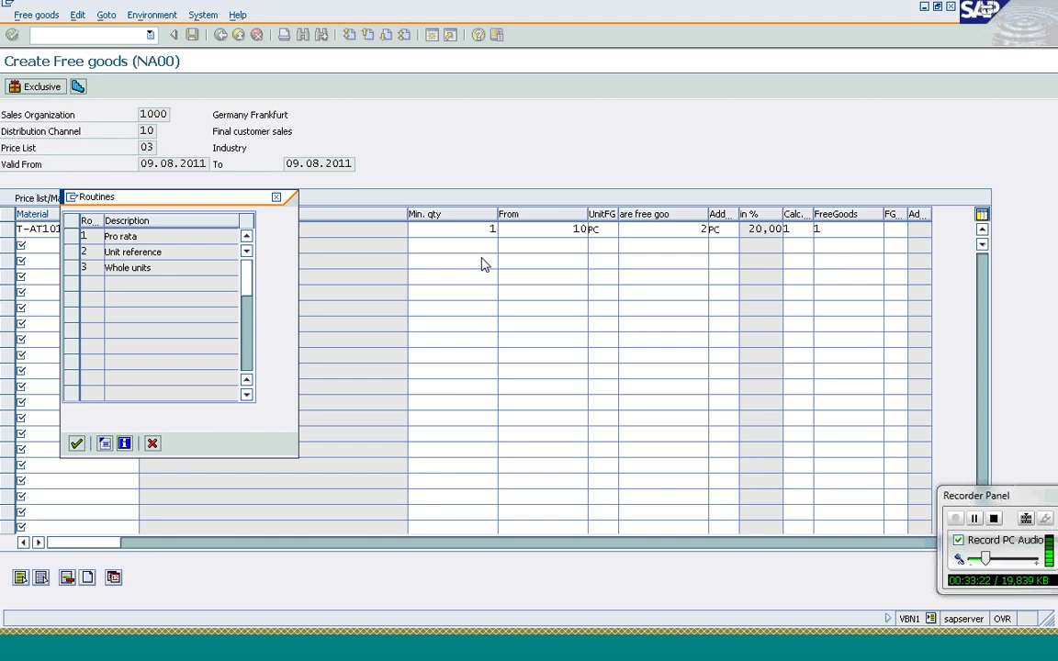
{"action": "left_click_drag", "start_coordinate": [101, 190], "coordinate": [103, 177]}
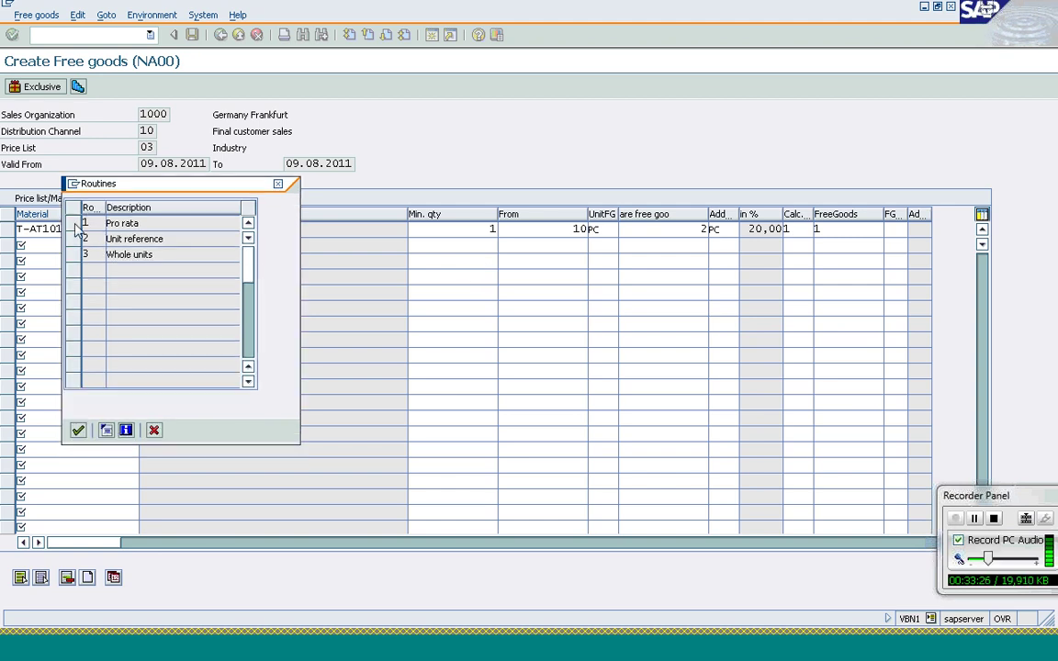
{"action": "left_click", "coordinate": [75, 224]}
{"action": "left_click", "coordinate": [75, 227]}
{"action": "left_click", "coordinate": [116, 224]}
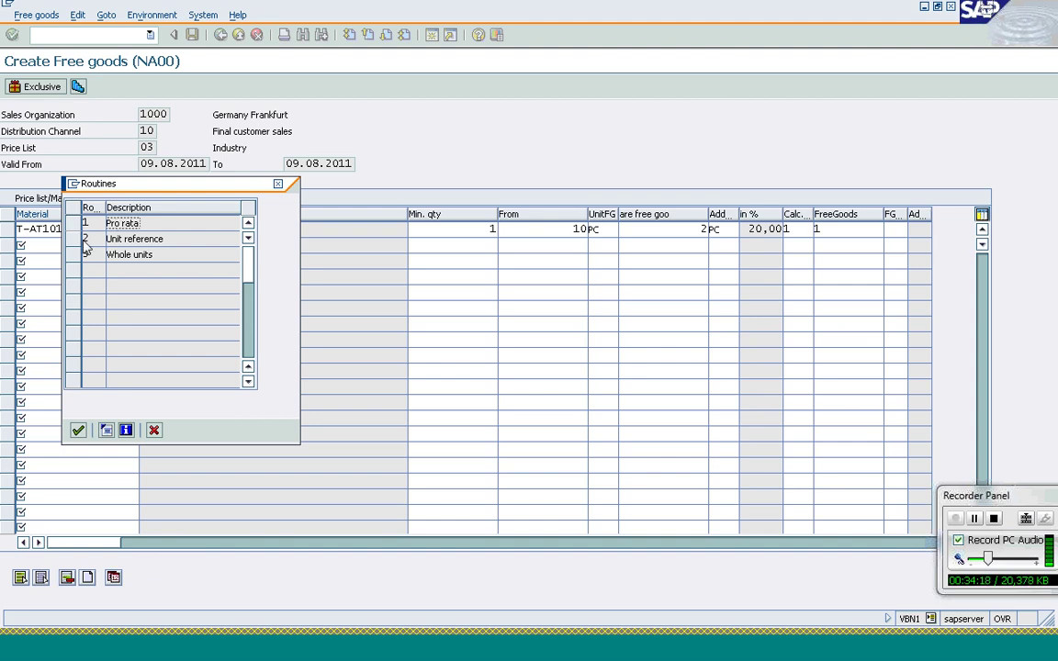
{"action": "left_click", "coordinate": [76, 240]}
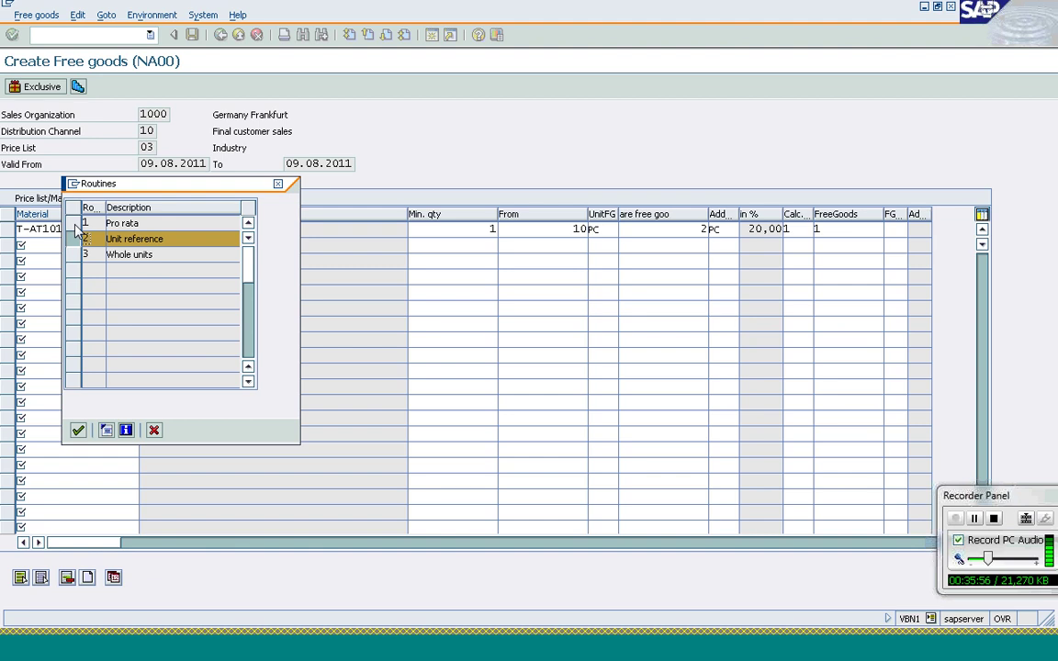
{"action": "left_click", "coordinate": [155, 431]}
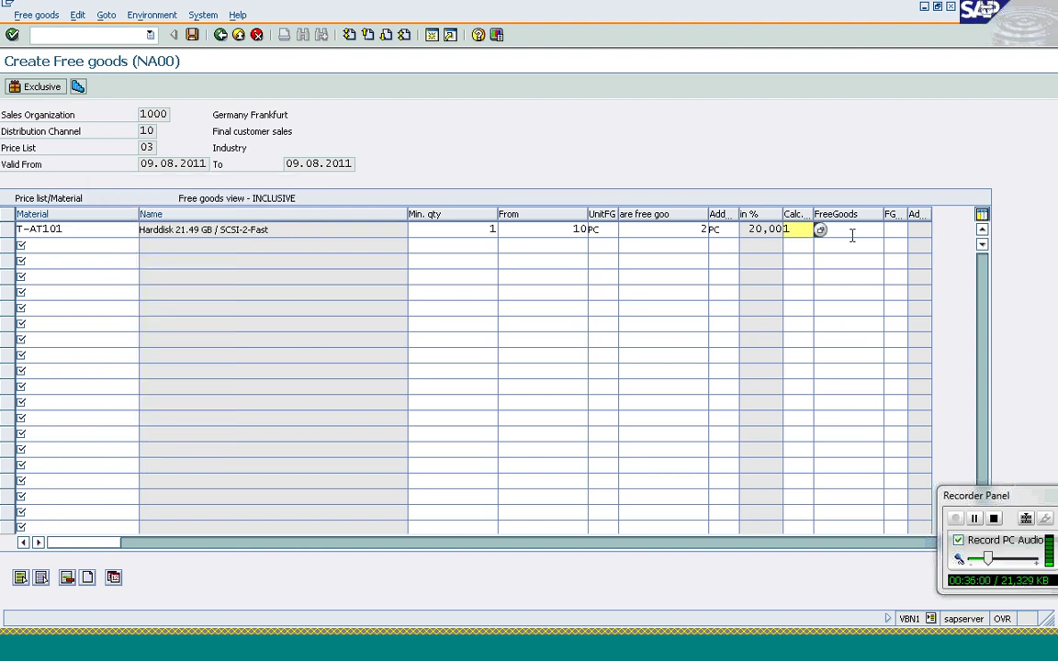
Set the free goods category of T-AT101 to 1, Inclusive rebate (with item generation)
{"action": "left_click", "coordinate": [851, 234]}
{"action": "type", "text": "1"}
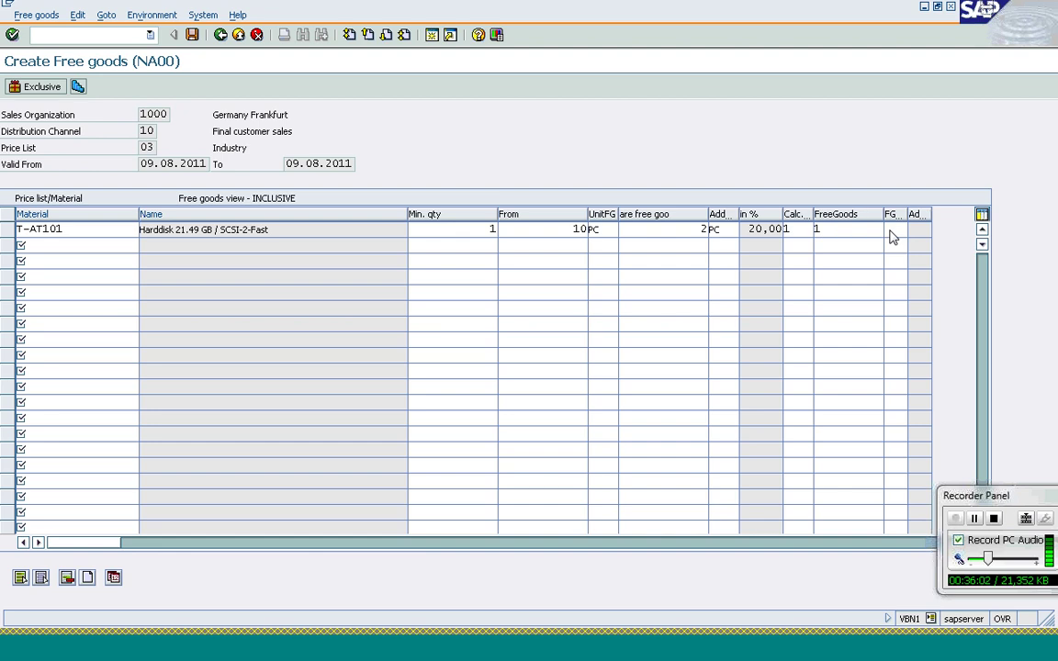
{"action": "left_click", "coordinate": [891, 234]}
{"action": "key", "text": "F4"}
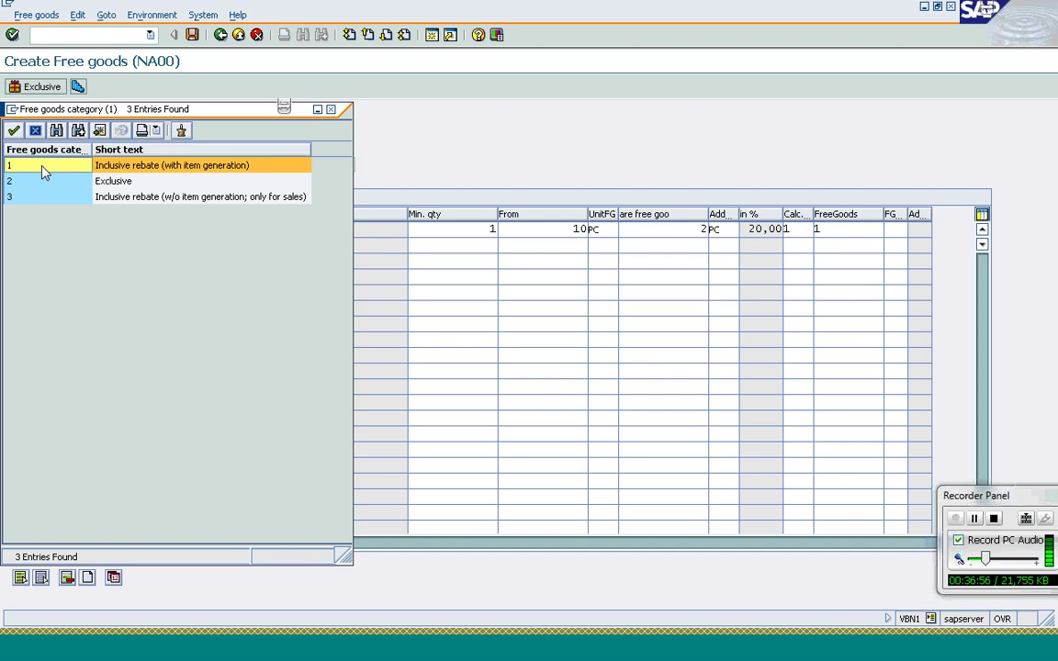
{"action": "double_click", "coordinate": [41, 172]}
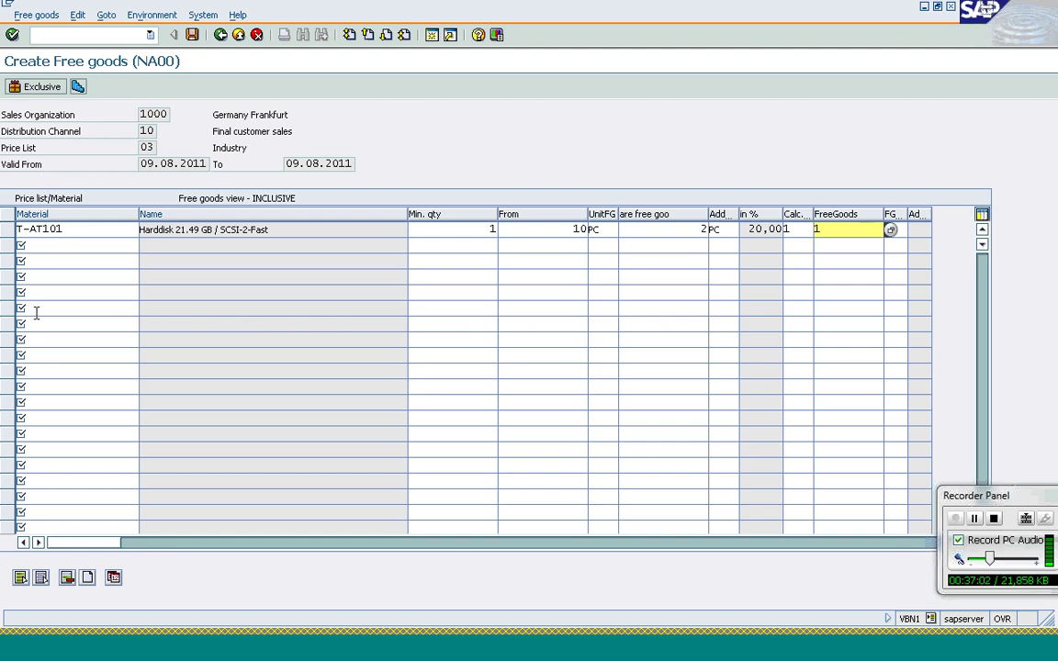
Add material T-AT102 in the second row with minimum quantity 1 and a from quantity of 10 PC
{"action": "left_click", "coordinate": [46, 245]}
{"action": "type", "text": "t"}
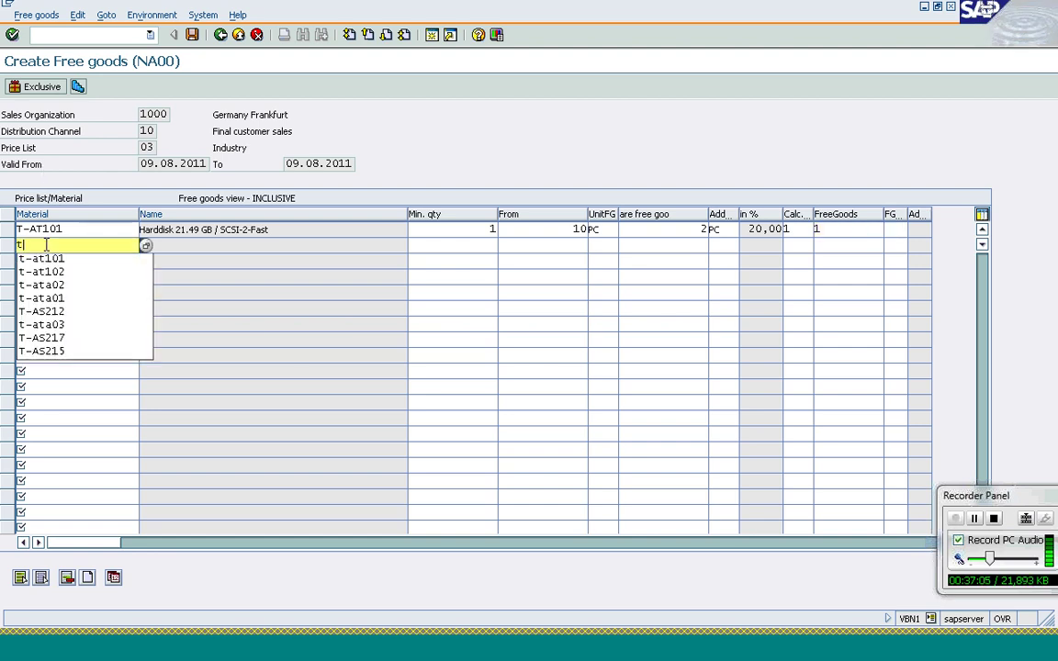
{"action": "type", "text": "-at1"}
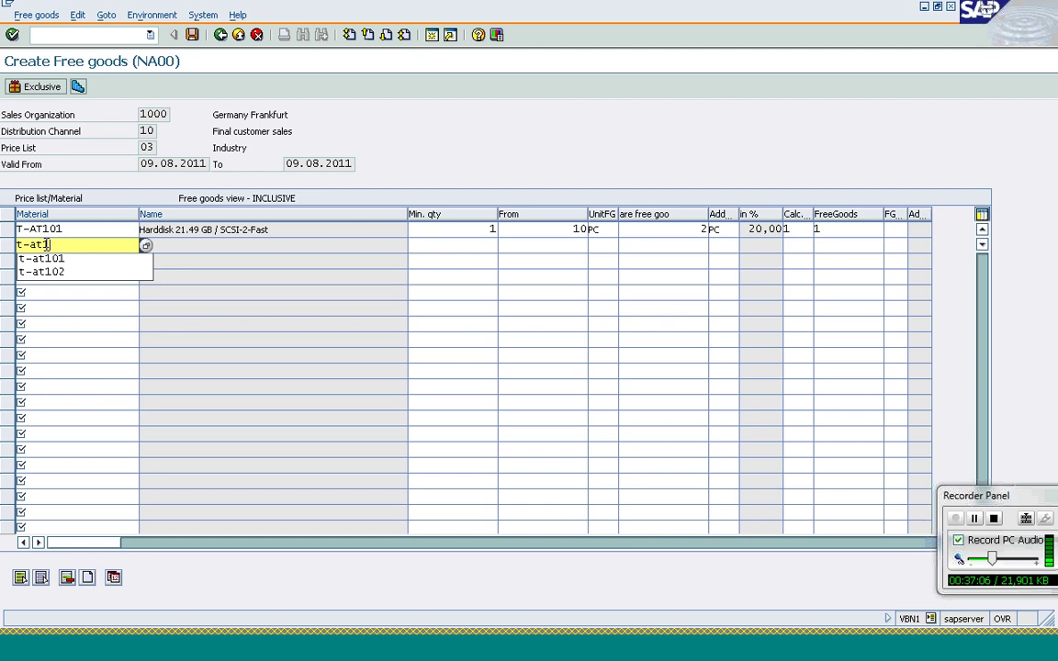
{"action": "type", "text": "02"}
{"action": "key", "text": "Tab"}
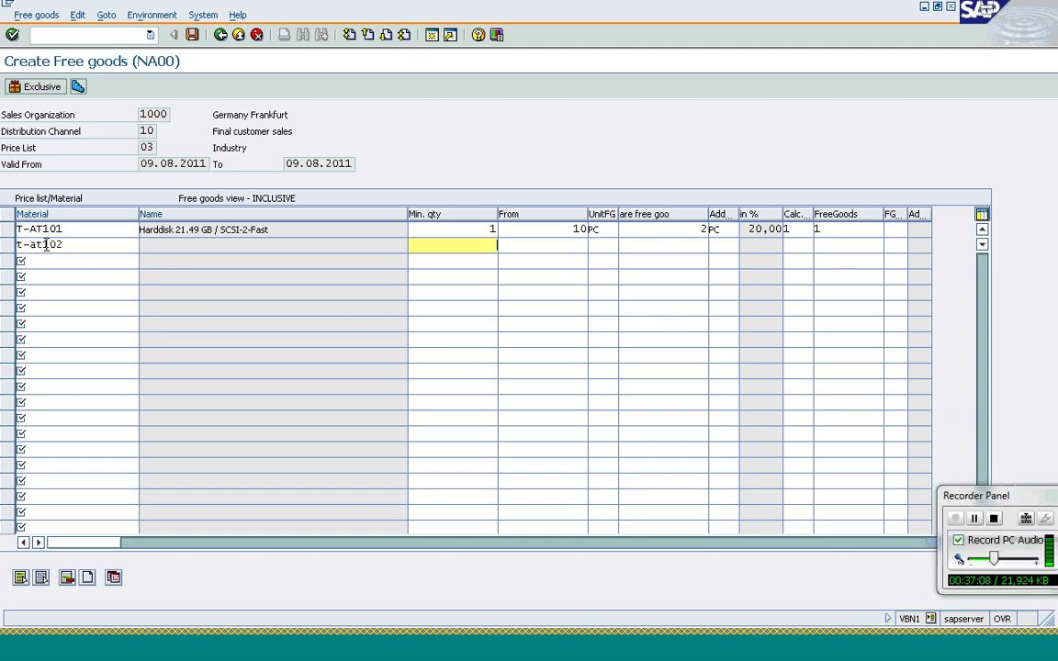
{"action": "key", "text": "Tab"}
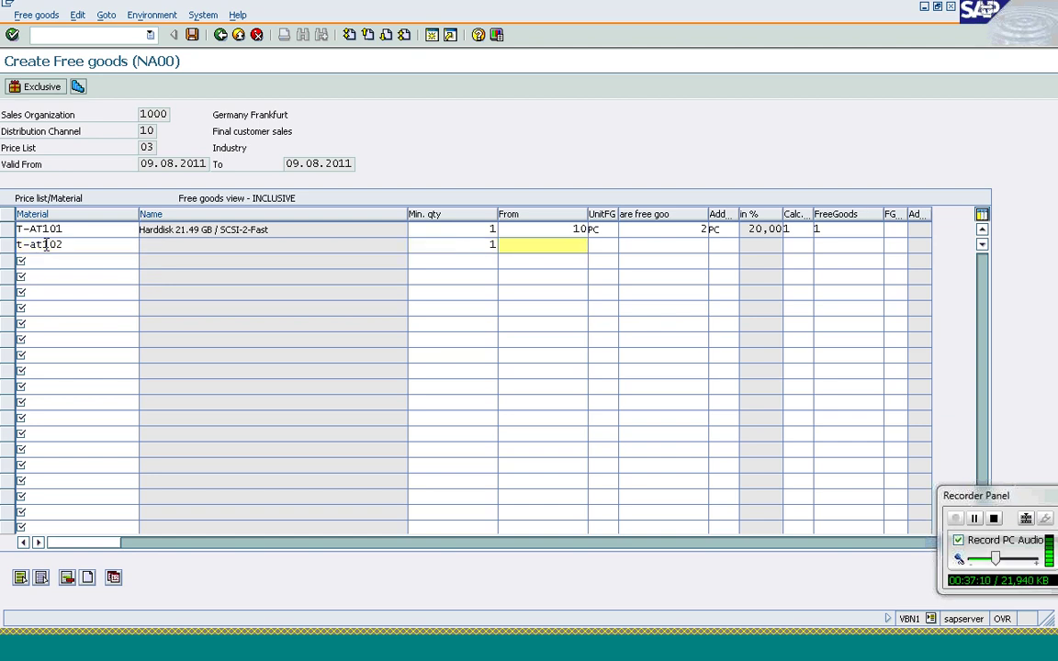
{"action": "type", "text": "10"}
{"action": "key", "text": "Tab"}
{"action": "type", "text": "pc"}
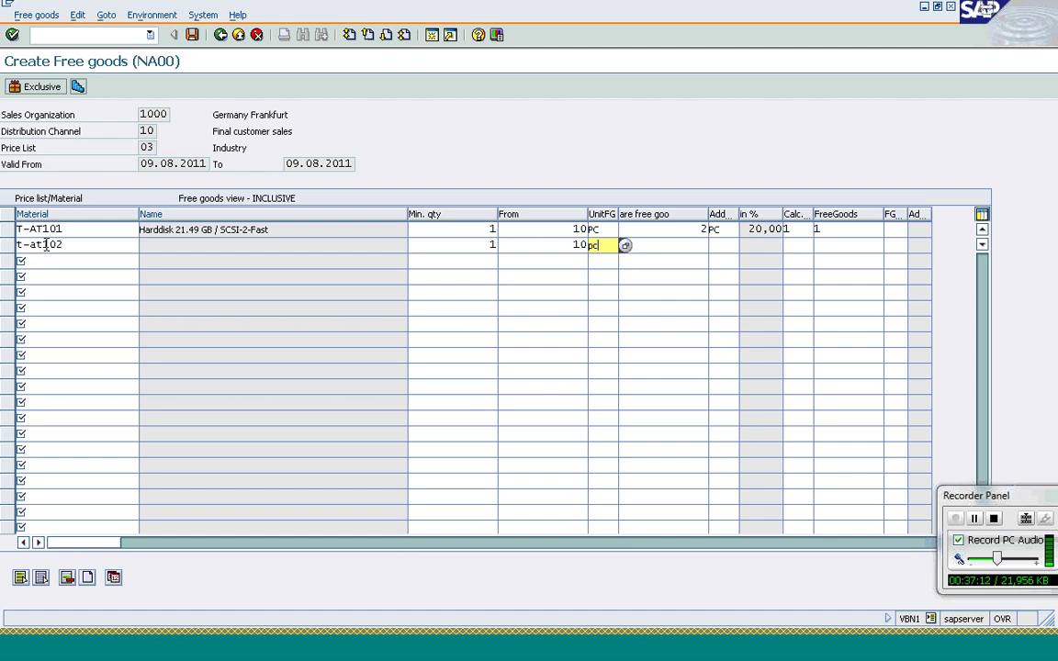
Complete the T-AT102 record with 2 PC free goods, calculation rule 1 and free goods category 3
{"action": "key", "text": "Tab"}
{"action": "type", "text": "2"}
{"action": "key", "text": "Tab"}
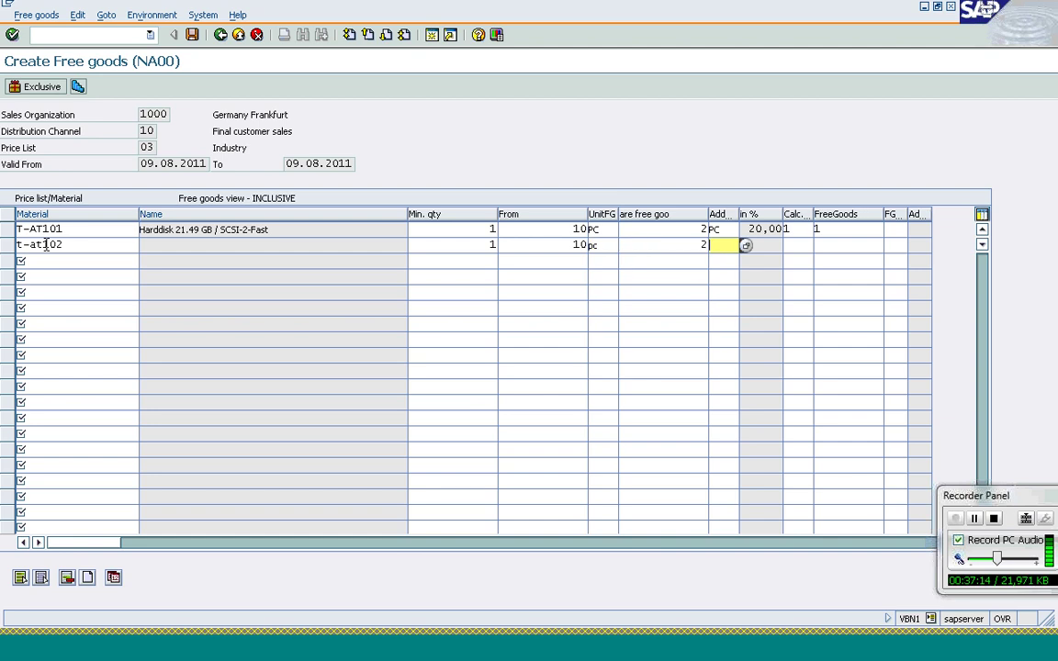
{"action": "type", "text": "pc"}
{"action": "key", "text": "Tab"}
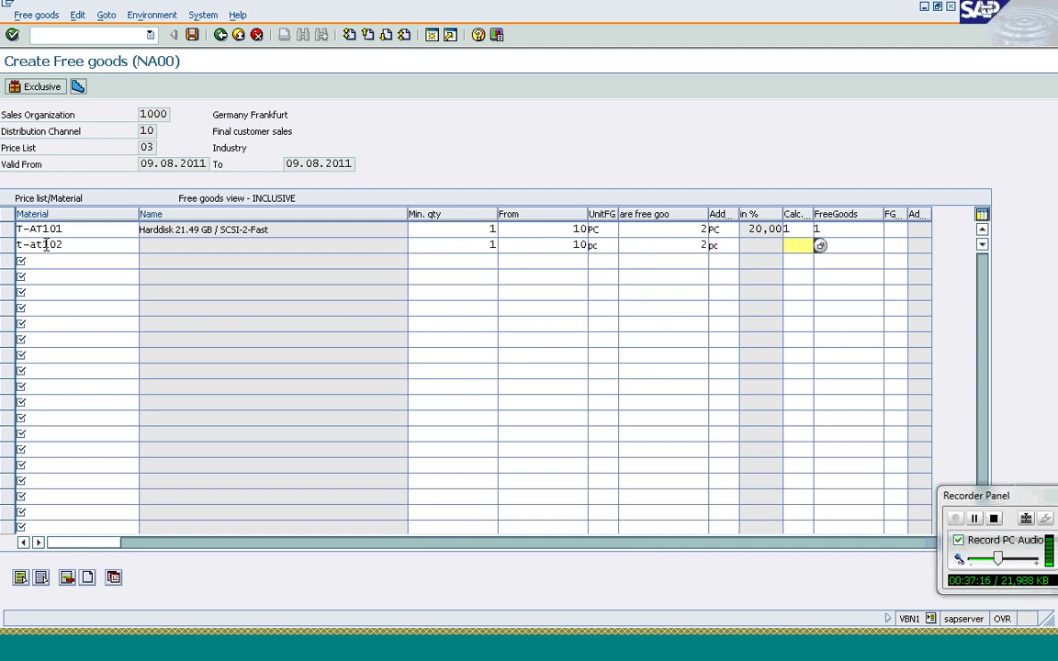
{"action": "type", "text": "1"}
{"action": "key", "text": "Tab"}
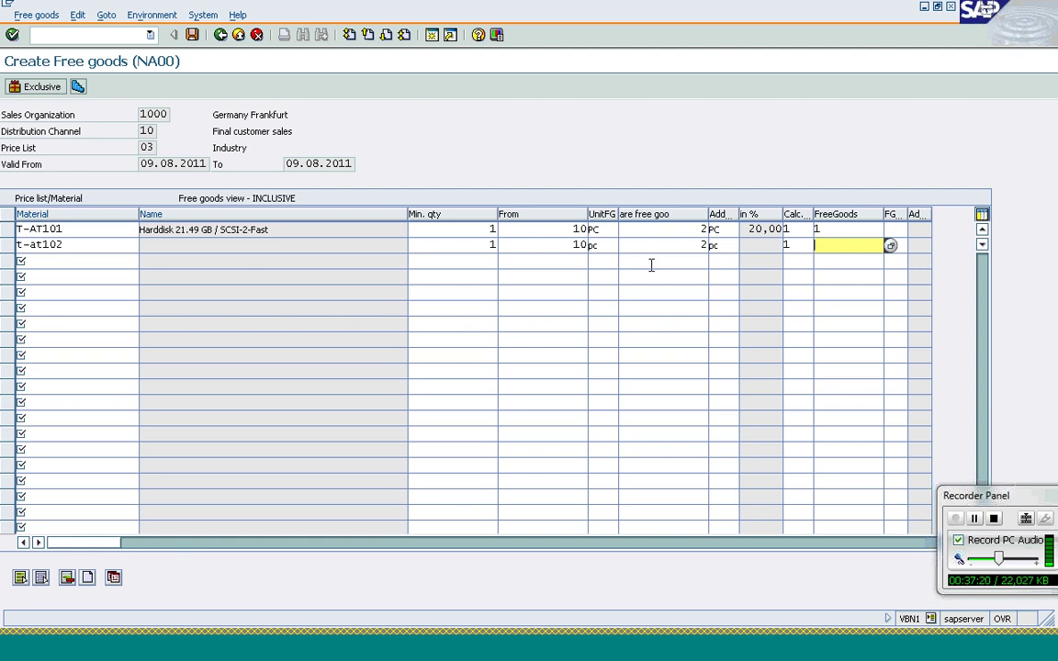
{"action": "type", "text": "3"}
{"action": "key", "text": "Return"}
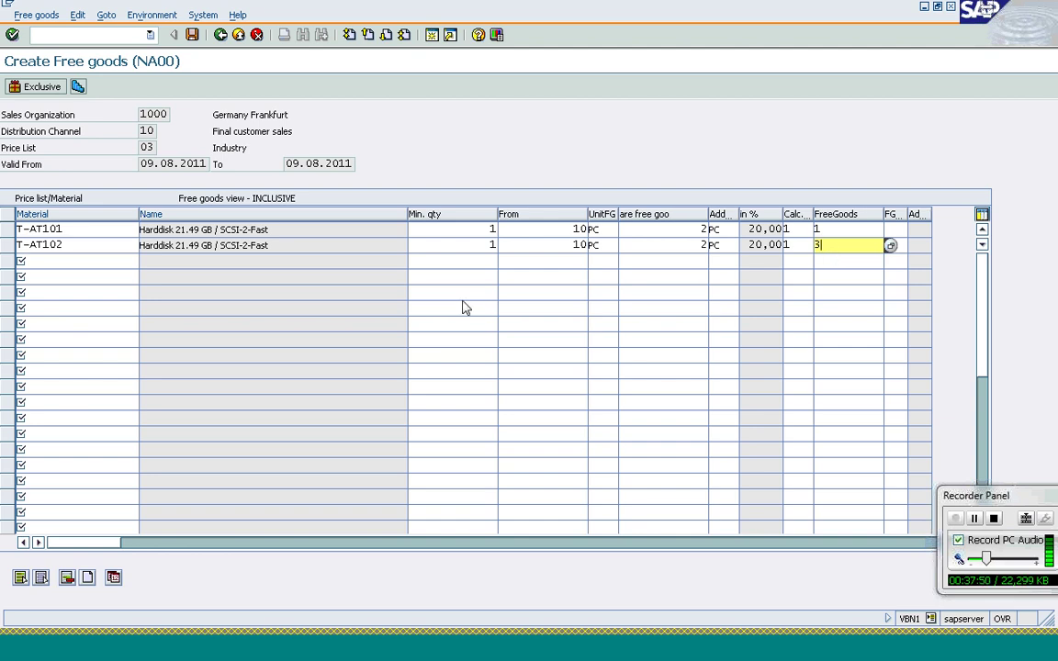
Open the scales of the T-AT101 record and add a second line with minimum quantity 51 and free goods quantity 10 PC
{"action": "left_click", "coordinate": [7, 230]}
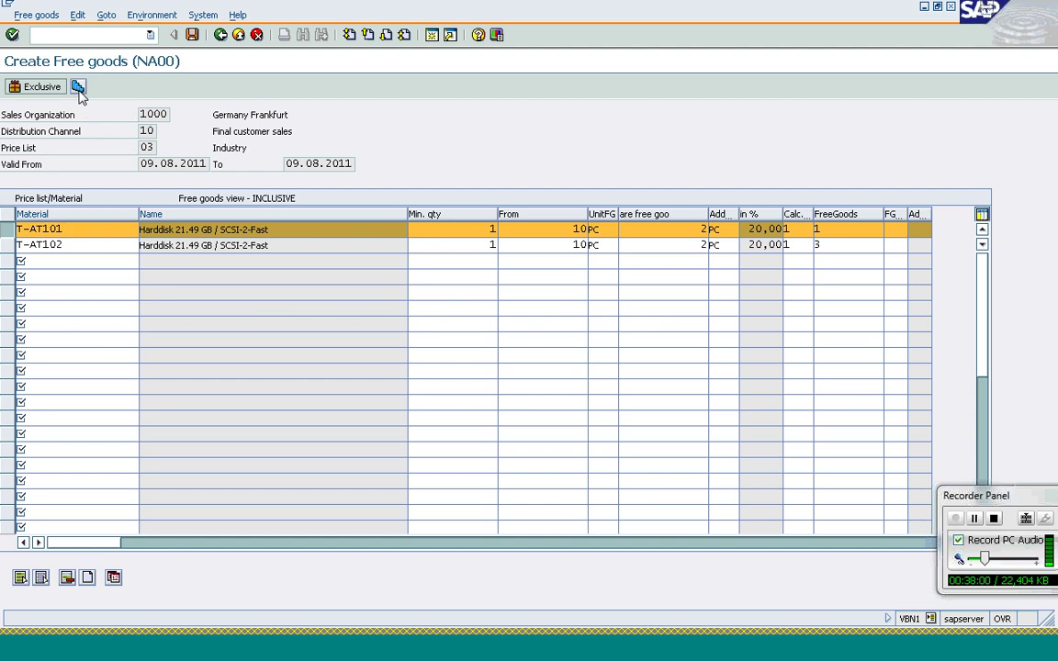
{"action": "left_click", "coordinate": [78, 87]}
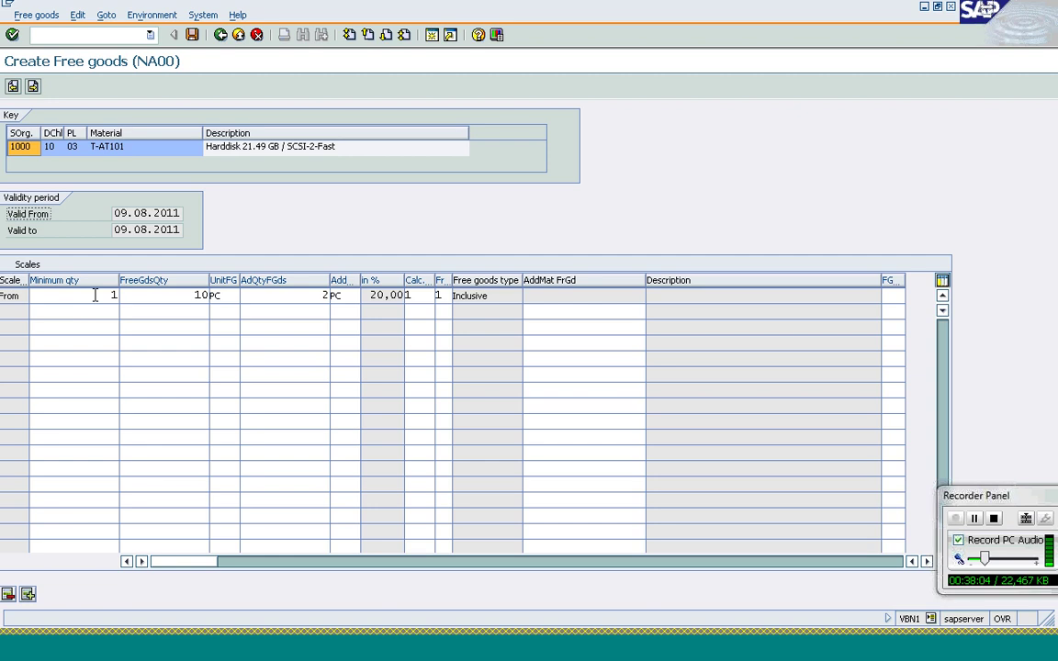
{"action": "left_click", "coordinate": [172, 311]}
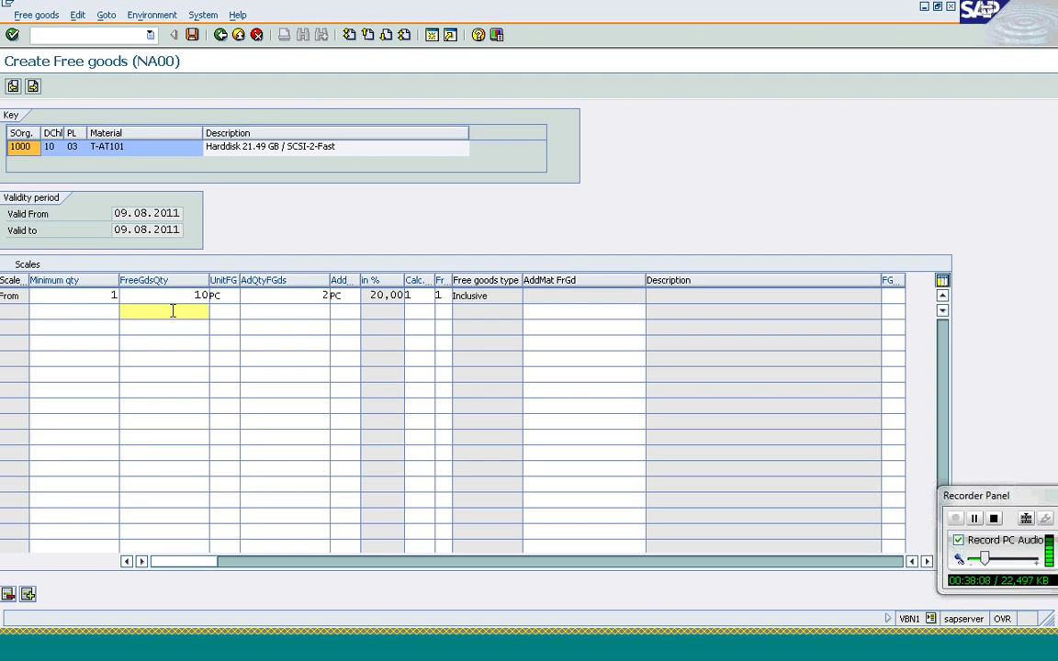
{"action": "type", "text": "51"}
{"action": "key", "text": "BackSpace"}
{"action": "key", "text": "BackSpace"}
{"action": "left_click", "coordinate": [107, 311]}
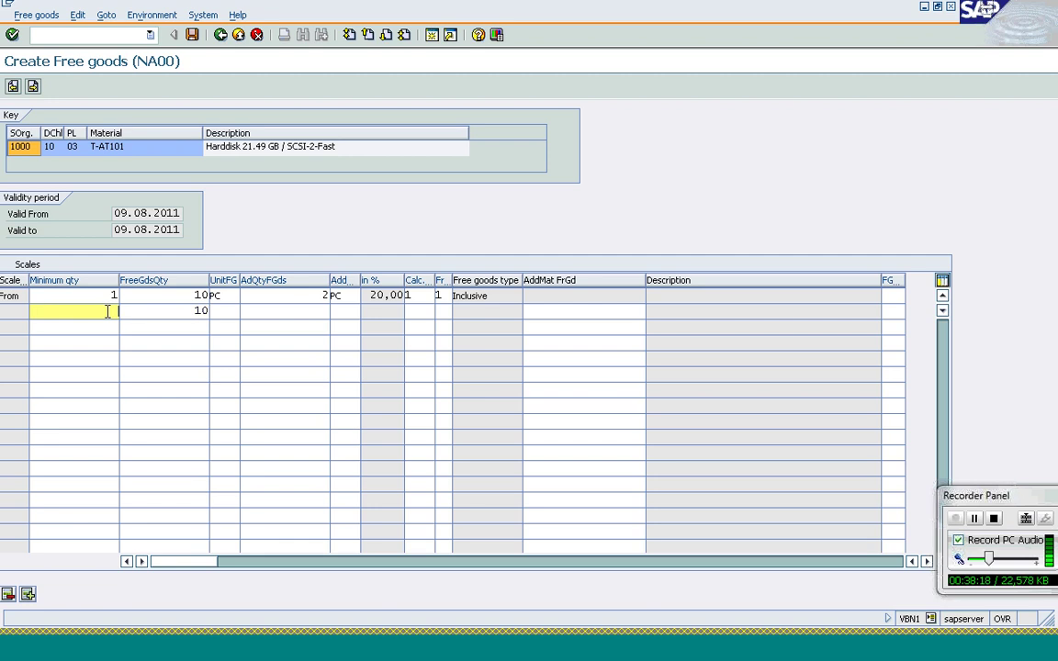
{"action": "type", "text": "51"}
{"action": "left_click", "coordinate": [231, 312]}
{"action": "type", "text": "pc"}
{"action": "key", "text": "Tab"}
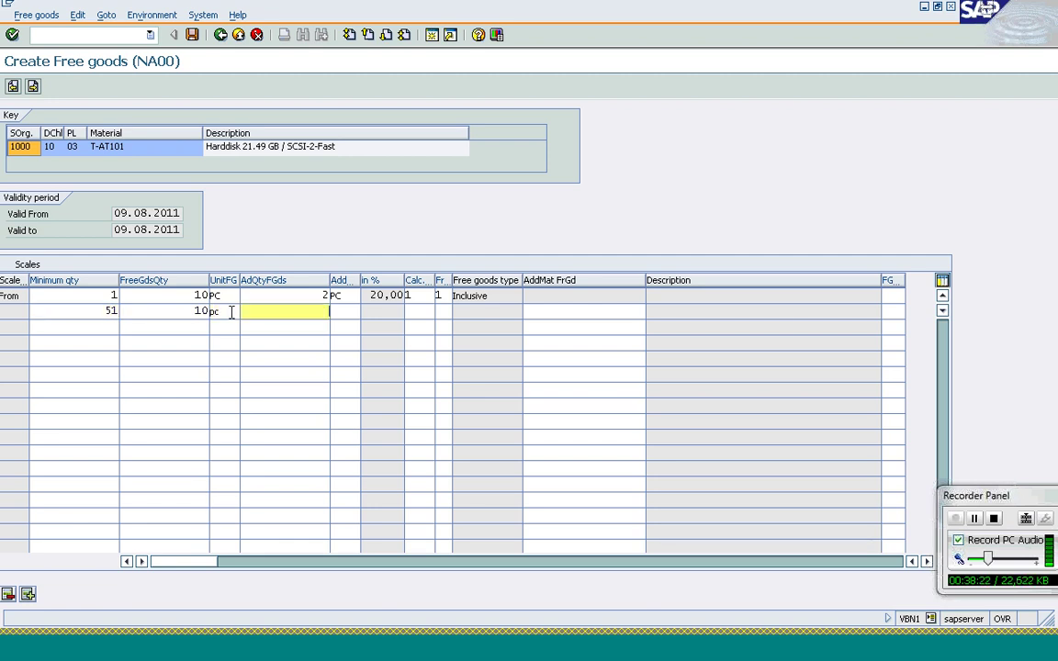
Complete the second T-AT101 scale line with an additional free goods quantity of 4 PC
{"action": "type", "text": "4"}
{"action": "key", "text": "Tab"}
{"action": "type", "text": "pc"}
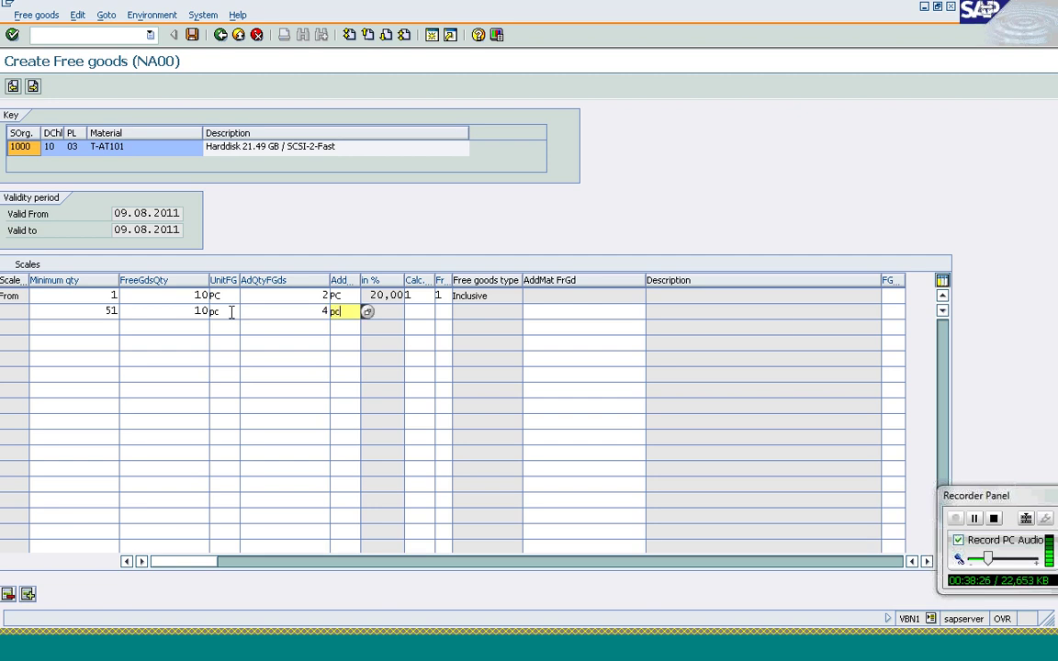
{"action": "key", "text": "Return"}
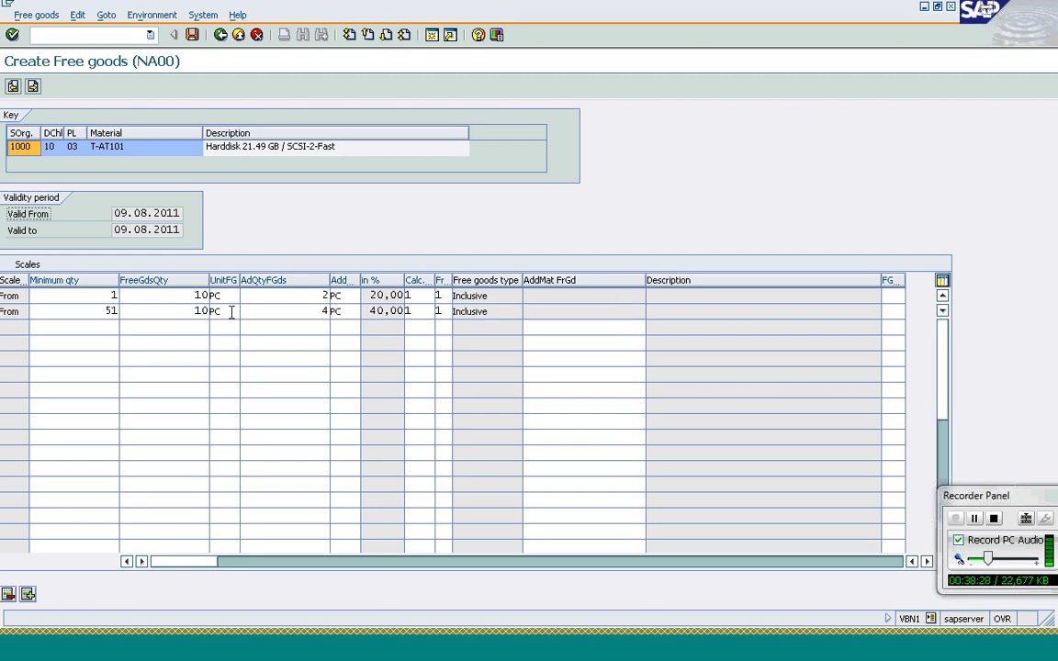
Return from the T-AT101 scales to the free goods overview and save the condition records
{"action": "left_click", "coordinate": [154, 295]}
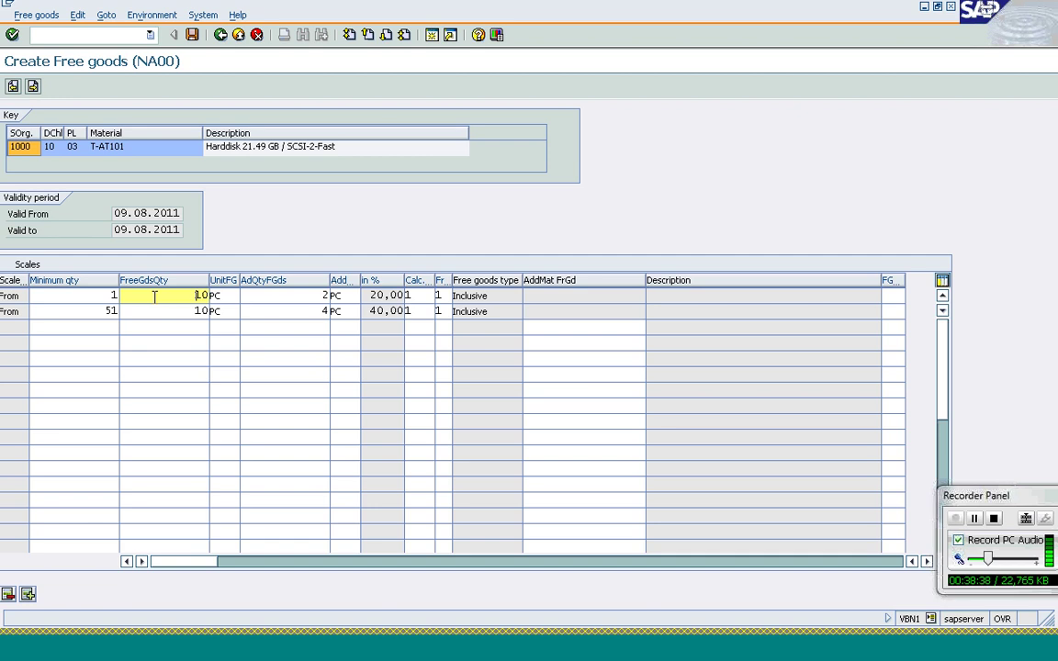
{"action": "left_click", "coordinate": [105, 313]}
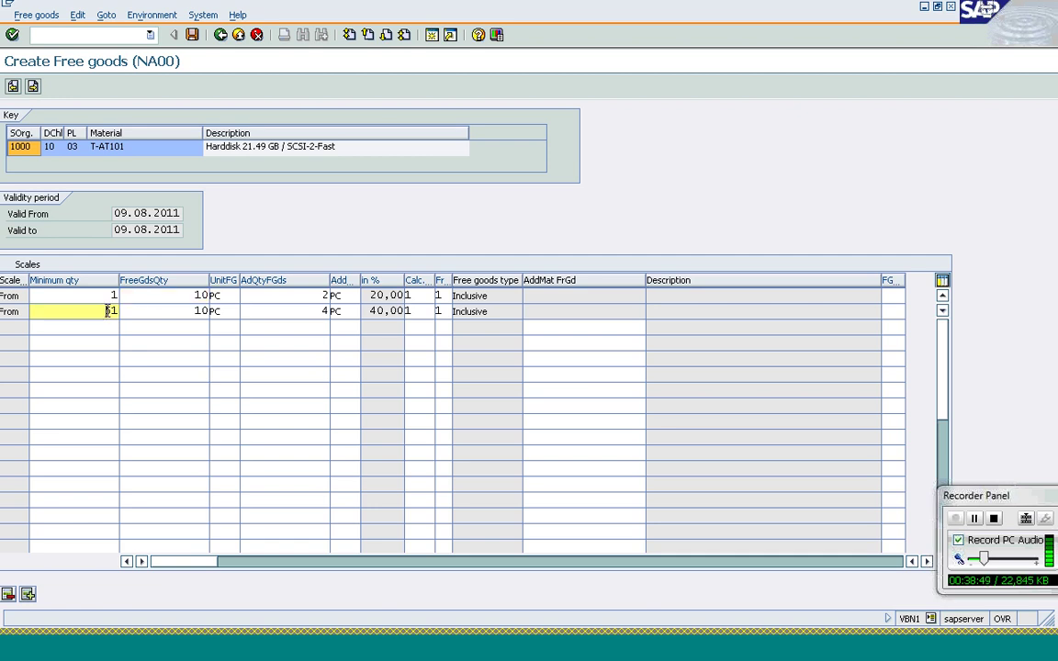
{"action": "left_click", "coordinate": [318, 313]}
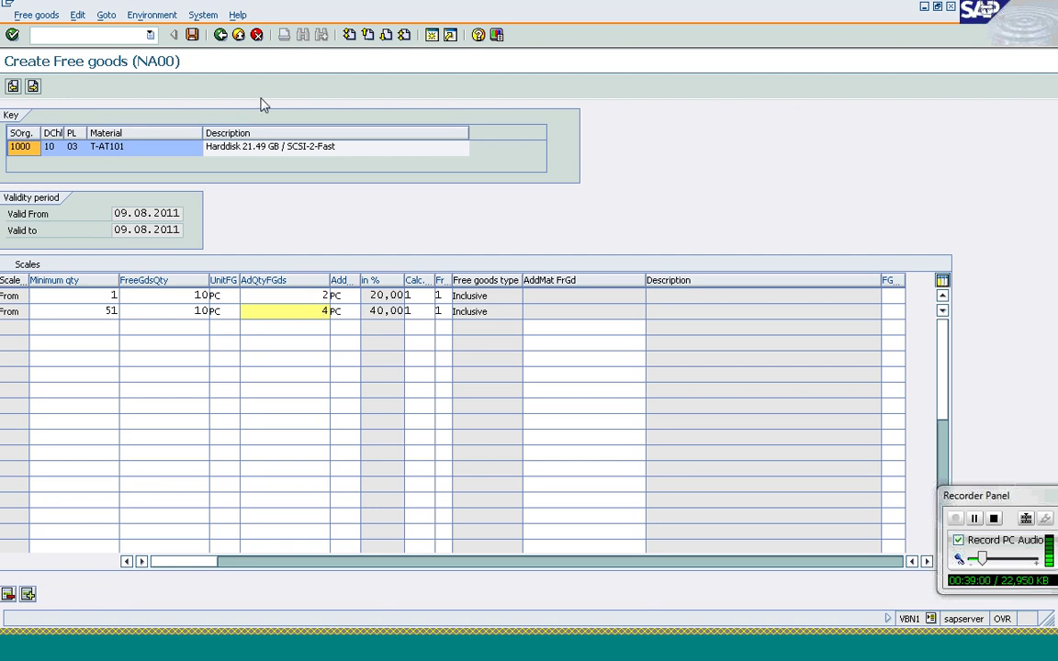
{"action": "left_click", "coordinate": [218, 36]}
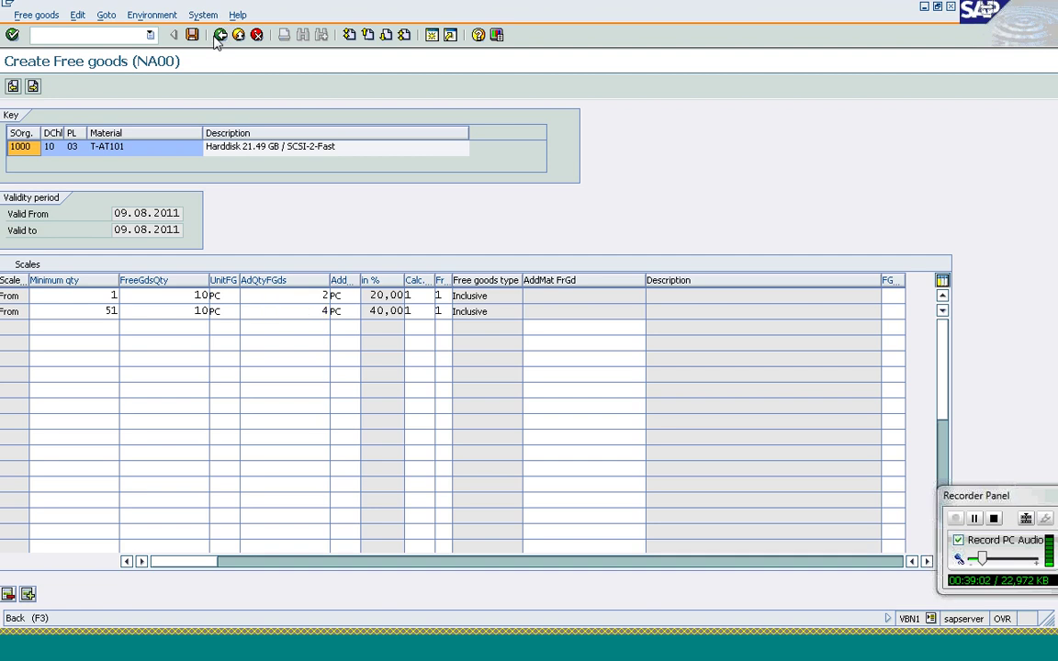
{"action": "left_click", "coordinate": [287, 163]}
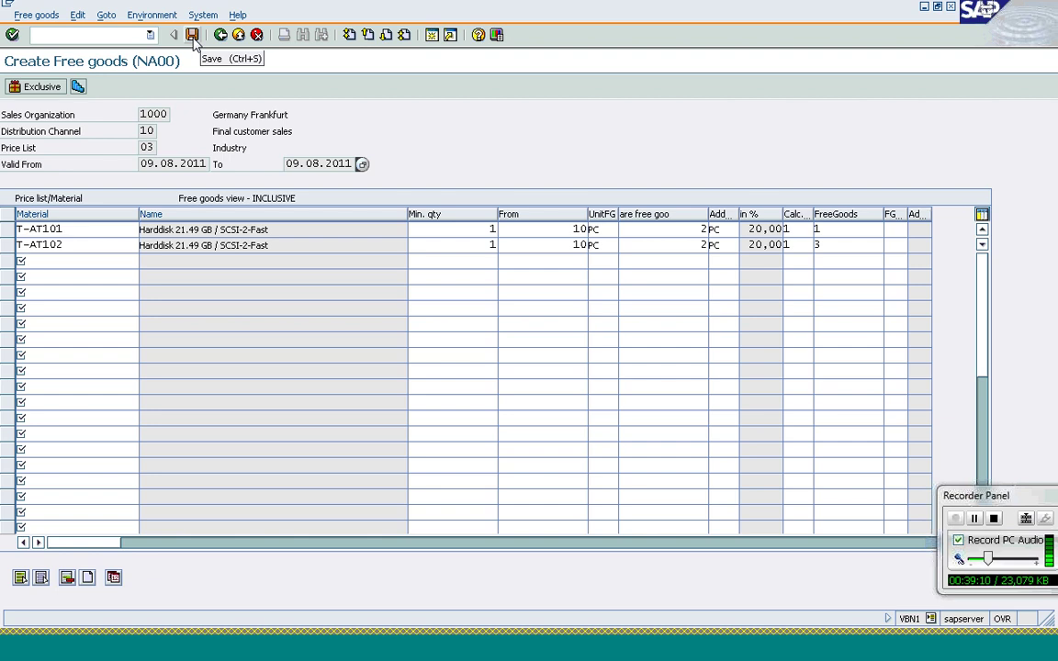
{"action": "left_click", "coordinate": [192, 38]}
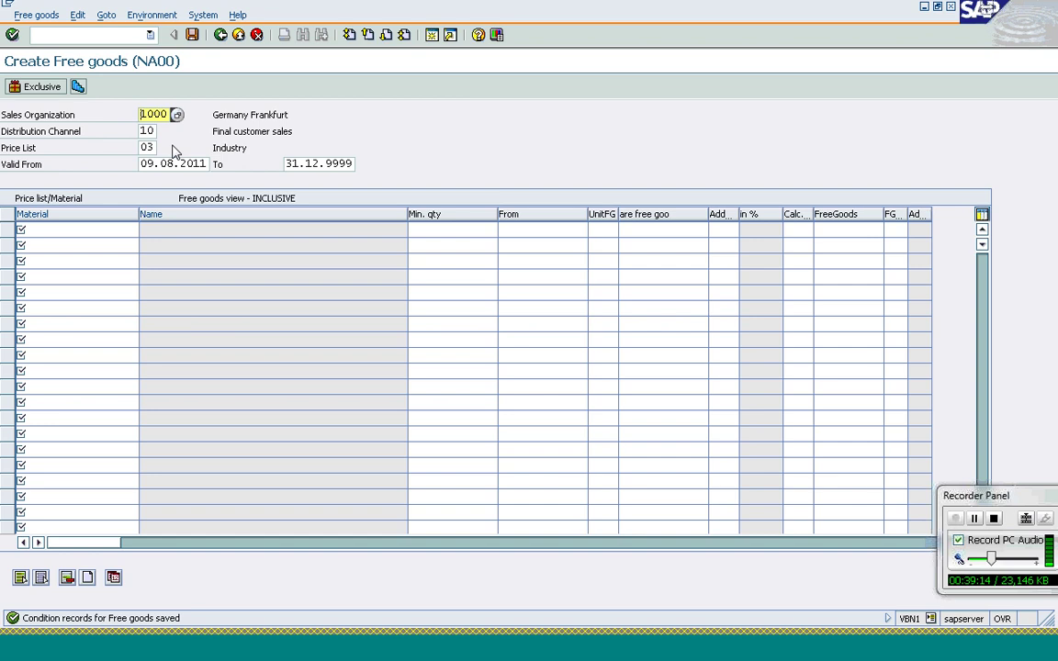
Start sales order creation with transaction VA01 in a new session
{"action": "left_click", "coordinate": [119, 35]}
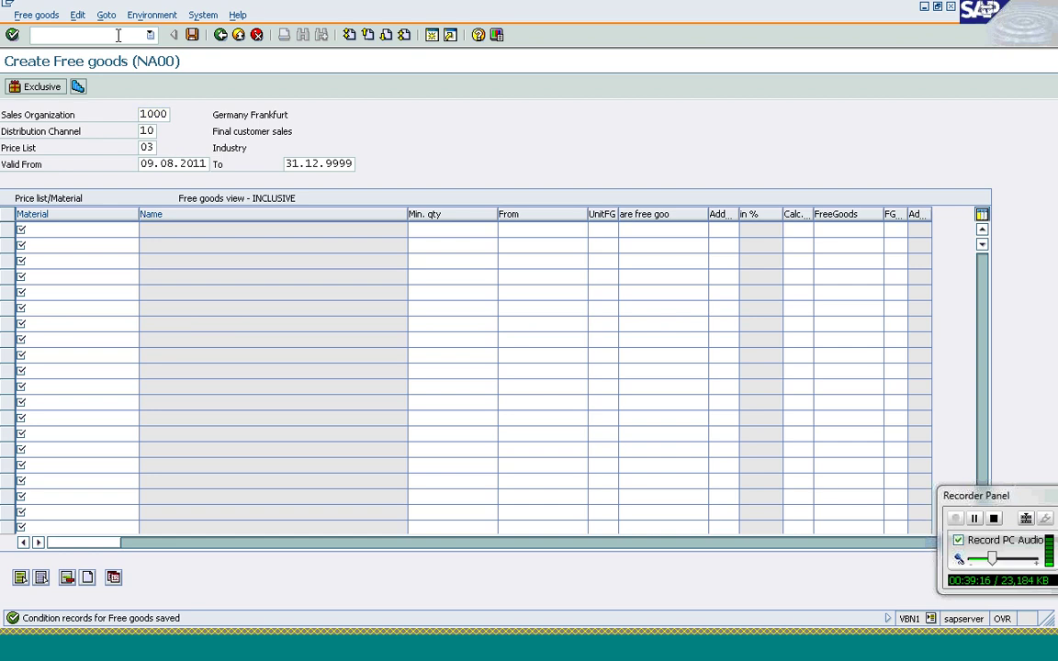
{"action": "type", "text": "/nva01"}
{"action": "key", "text": "Return"}
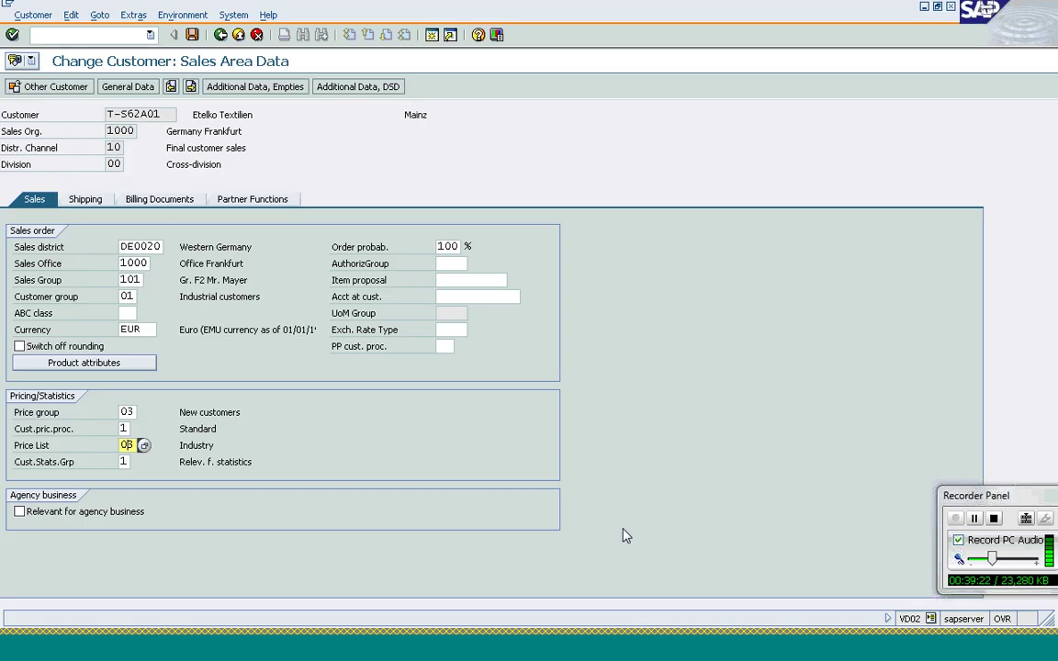
Open the second Etelko Textilien customer's sales area data and check its price list assignment
{"action": "left_click", "coordinate": [220, 36]}
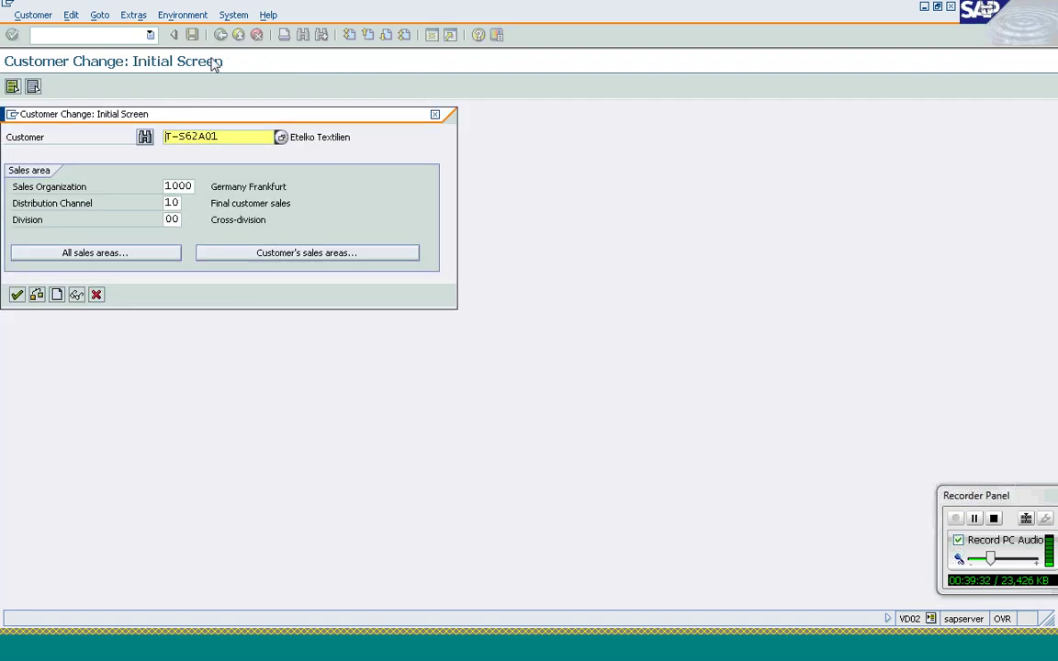
{"action": "type", "text": "4"}
{"action": "key", "text": "Return"}
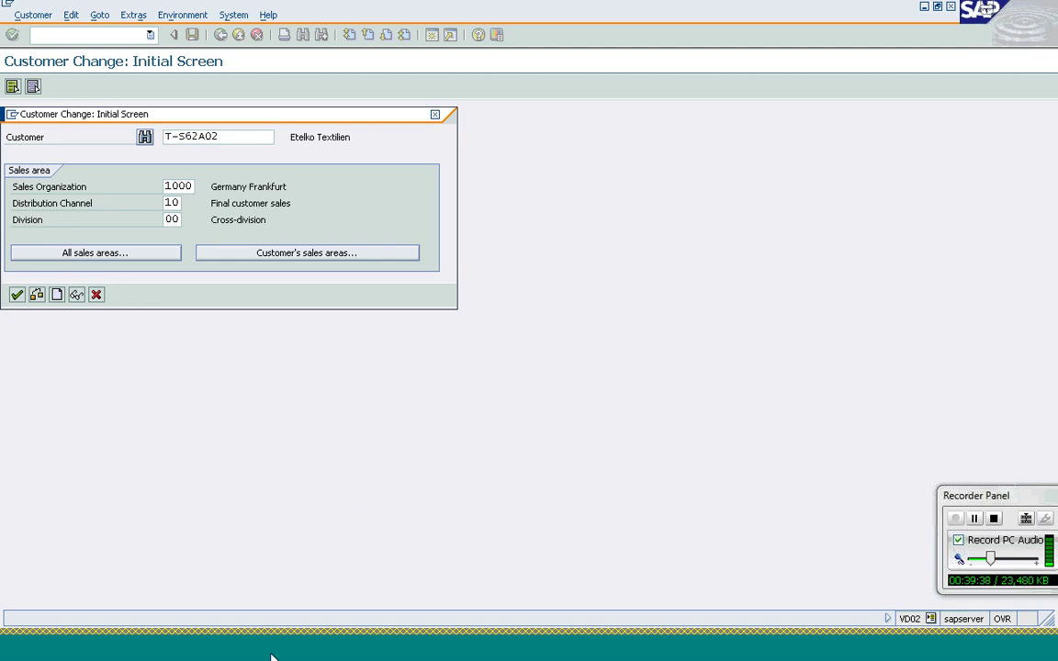
{"action": "mouse_move", "coordinate": [272, 657]}
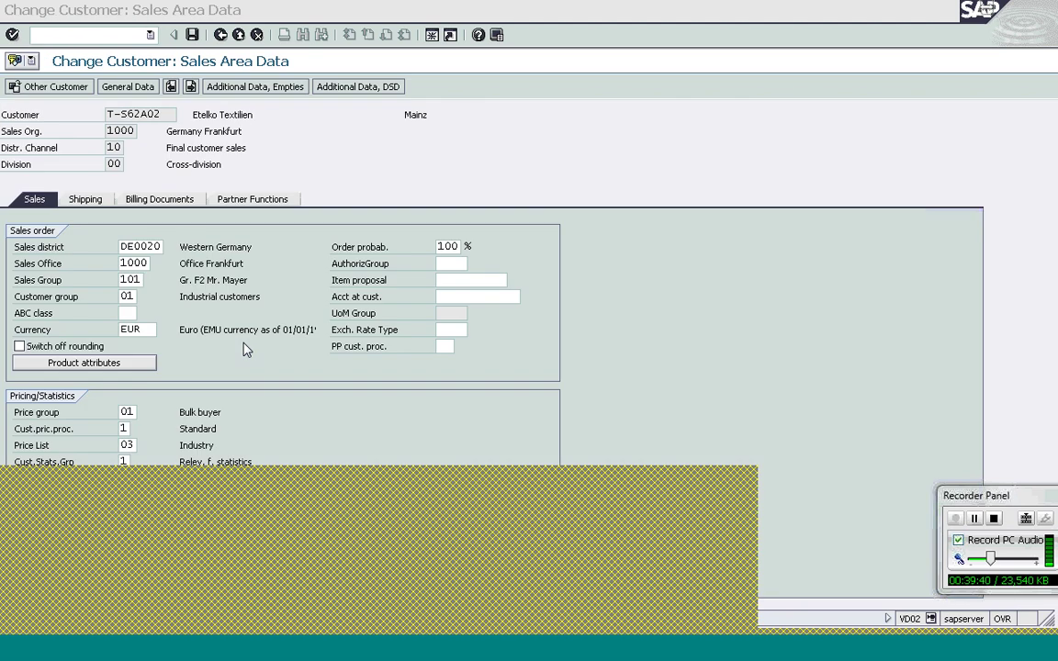
{"action": "left_click", "coordinate": [129, 445]}
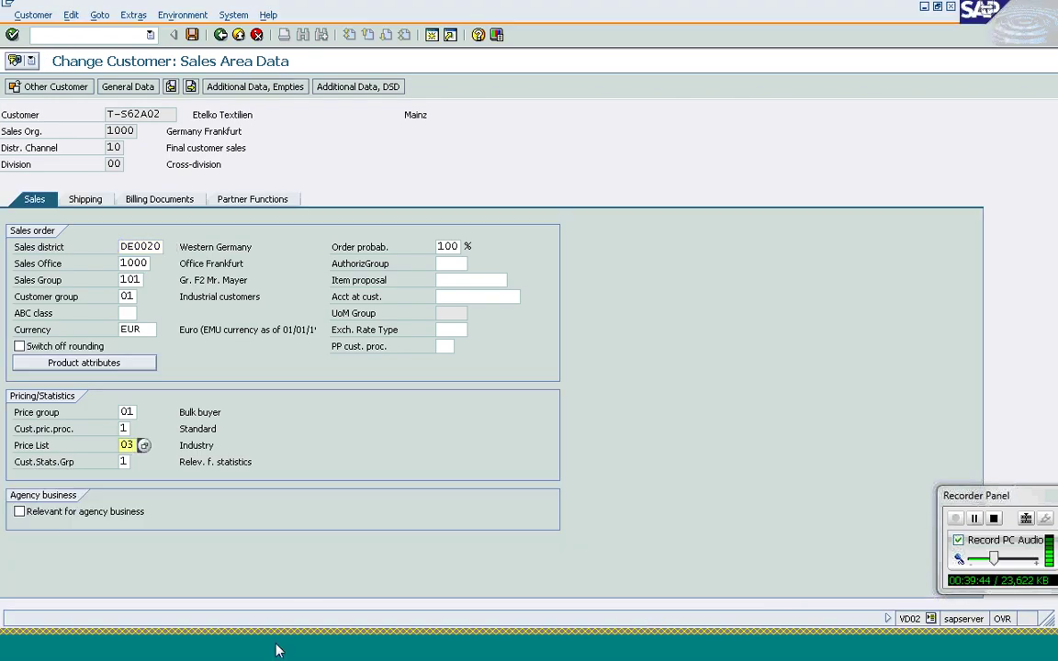
{"action": "mouse_move", "coordinate": [278, 645]}
Switch to the sales order creation session and start an order of type OR for sales area 1000/10/00
{"action": "left_click", "coordinate": [267, 572]}
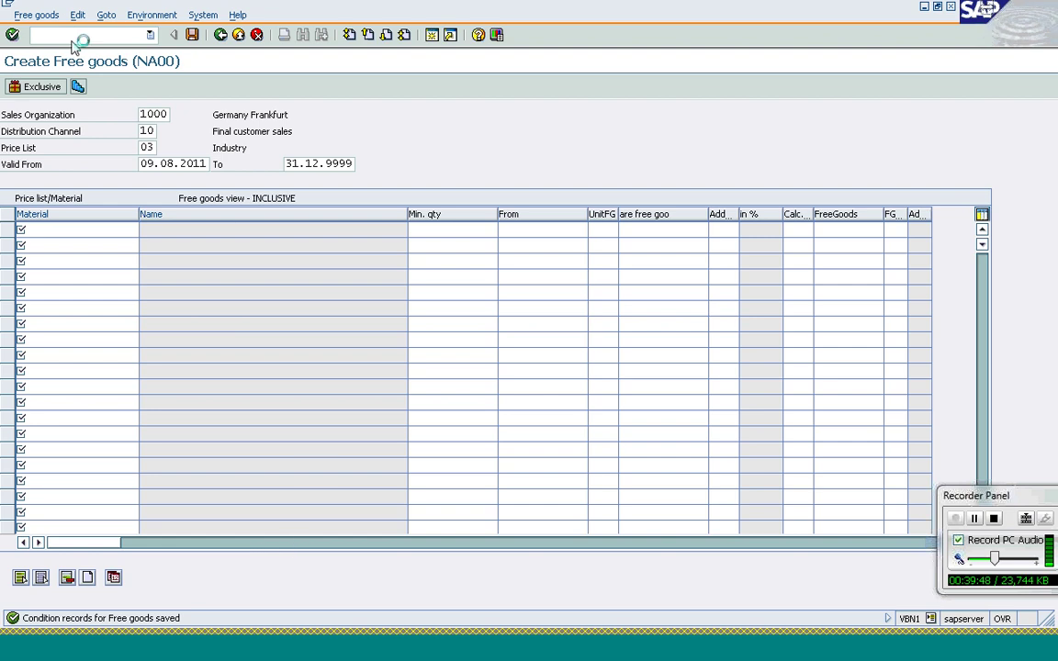
{"action": "left_click", "coordinate": [276, 656]}
{"action": "mouse_move", "coordinate": [278, 656]}
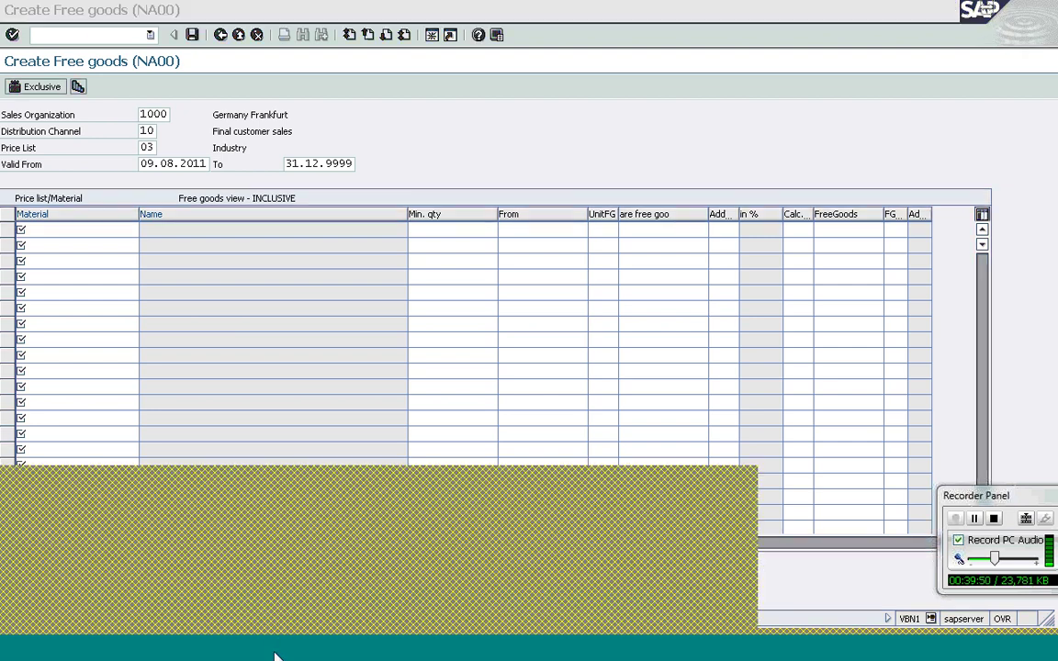
{"action": "left_click", "coordinate": [272, 556]}
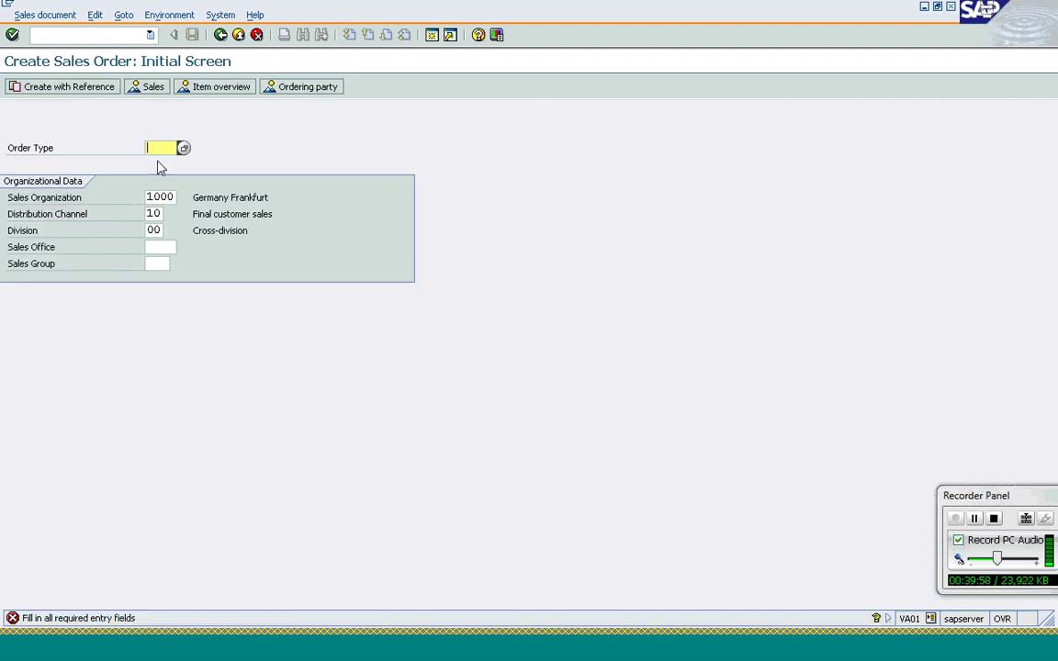
{"action": "type", "text": "O"}
{"action": "left_click", "coordinate": [158, 162]}
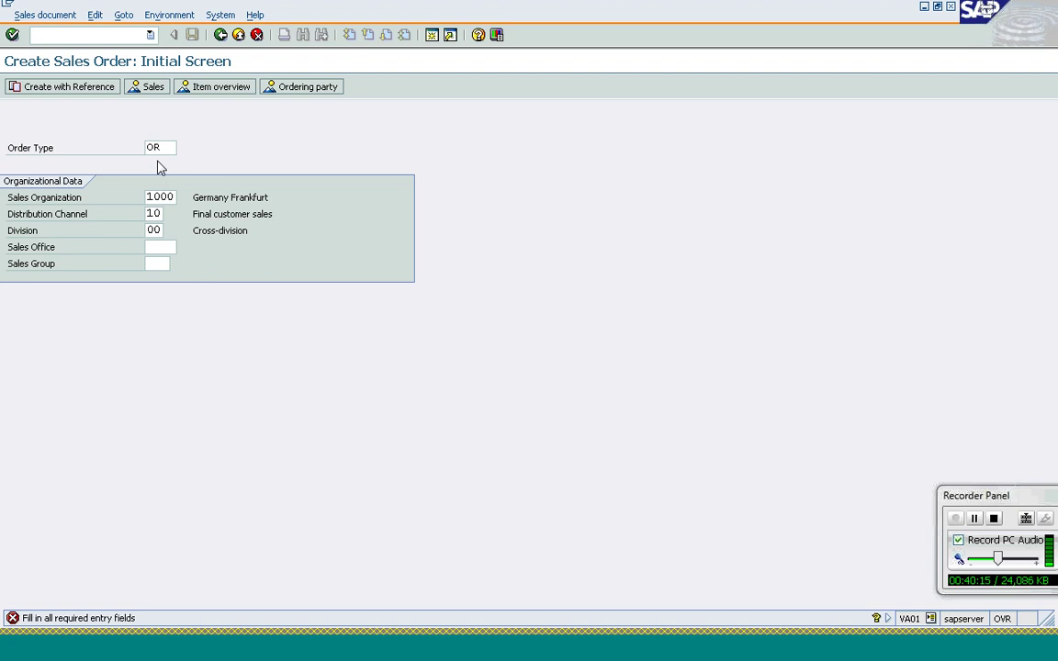
{"action": "key", "text": "Return"}
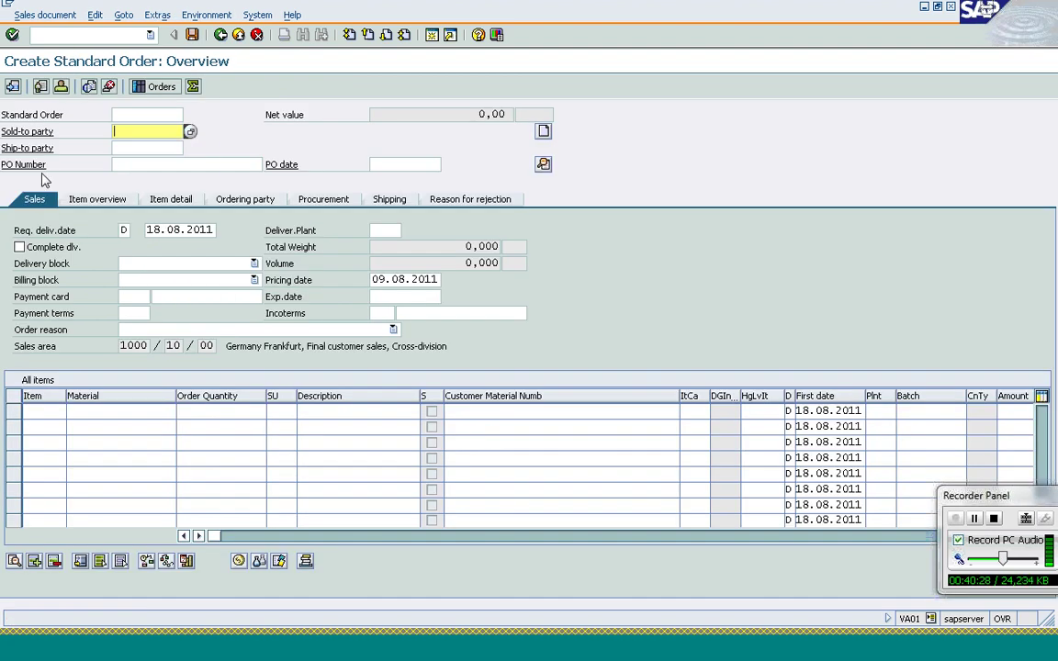
Enter the first Etelko Textilien customer as sold-to party and Free Goods as the PO number
{"action": "type", "text": "t"}
{"action": "key", "text": "Down"}
{"action": "key", "text": "Return"}
{"action": "key", "text": "Tab"}
{"action": "key", "text": "Tab"}
{"action": "type", "text": "F"}
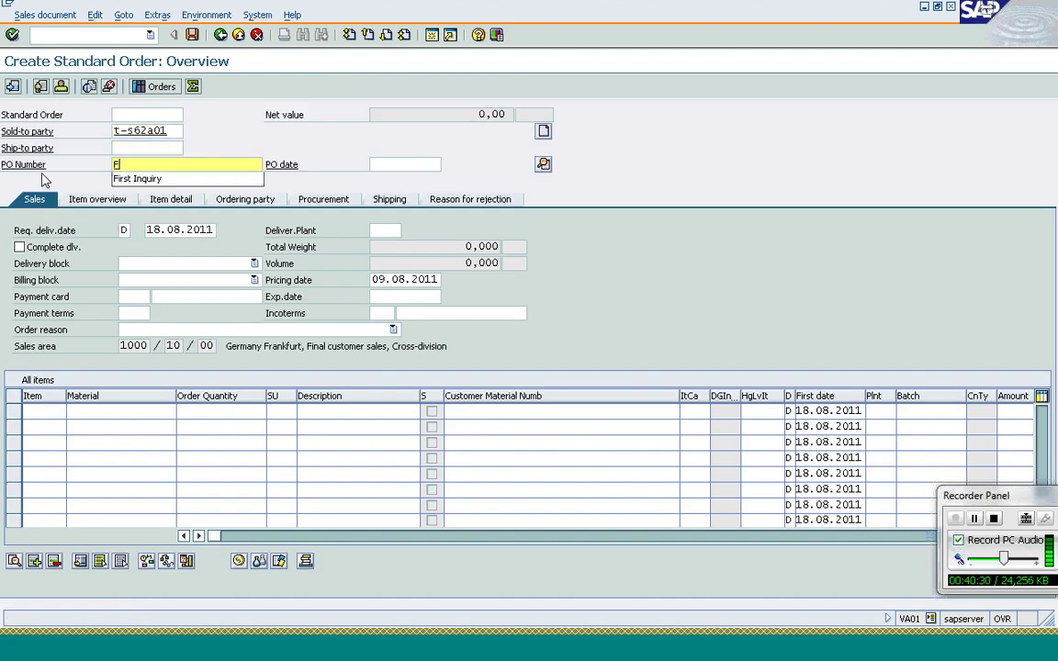
{"action": "type", "text": "ree Goo"}
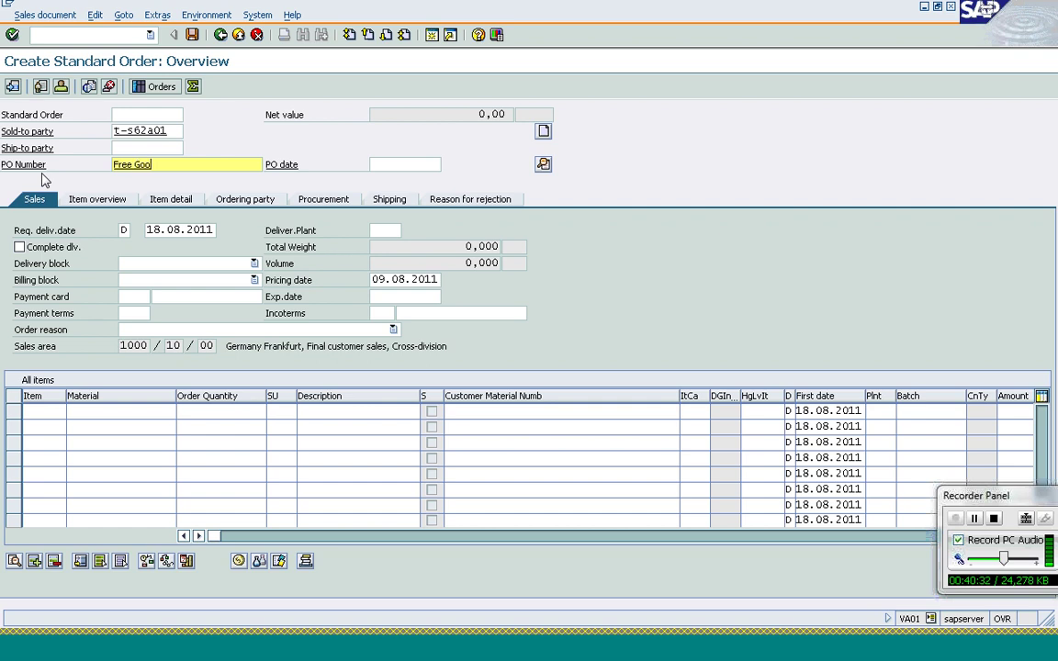
{"action": "type", "text": "ds"}
{"action": "key", "text": "Return"}
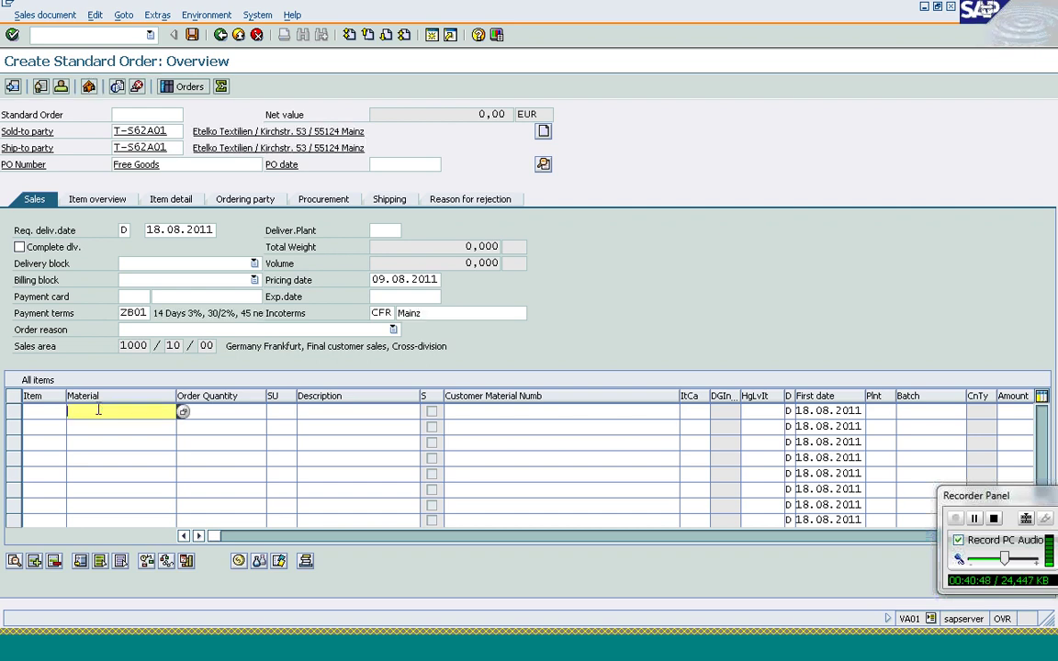
Add material T-AT101 with order quantity 10 as the first item and check its free goods sub-item's quantity and item category
{"action": "type", "text": "t-at"}
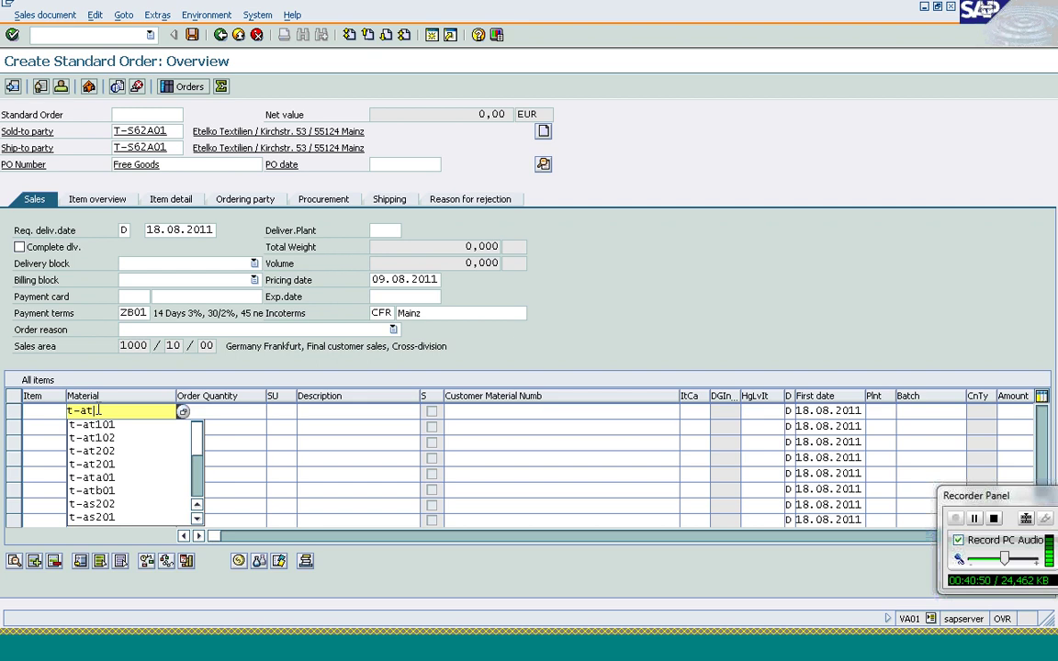
{"action": "type", "text": "101"}
{"action": "key", "text": "Tab"}
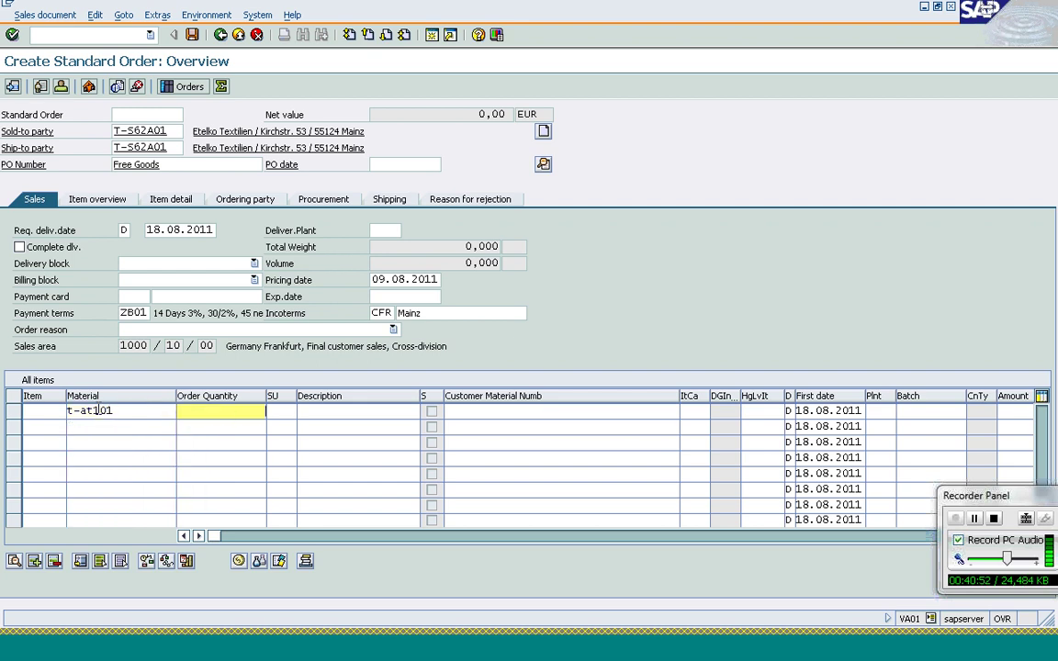
{"action": "type", "text": "10"}
{"action": "left_click", "coordinate": [97, 410]}
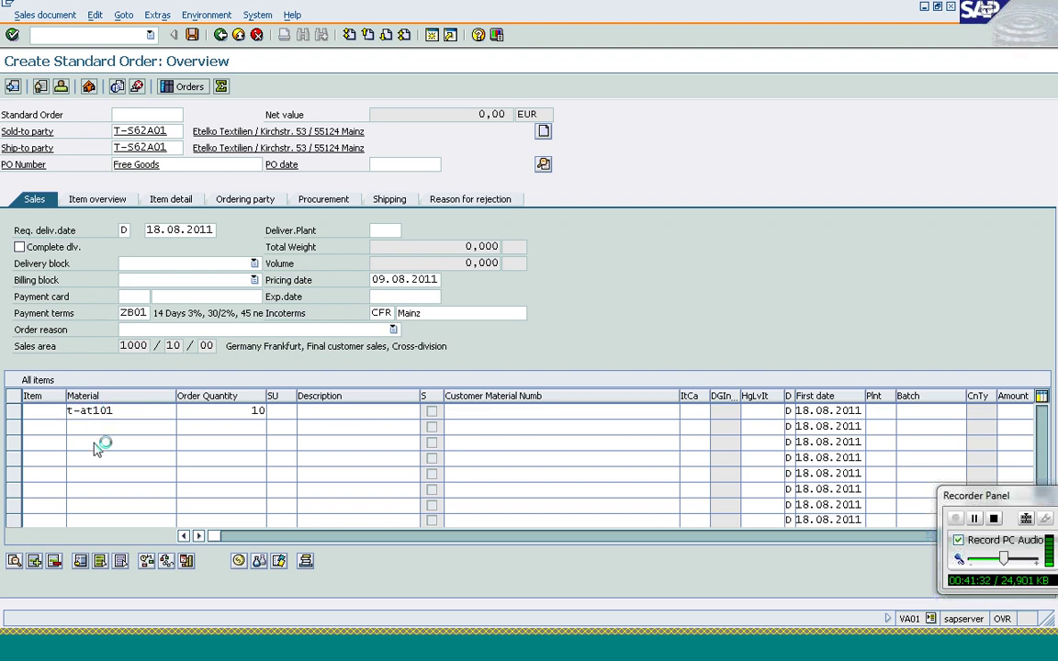
{"action": "left_click", "coordinate": [247, 429]}
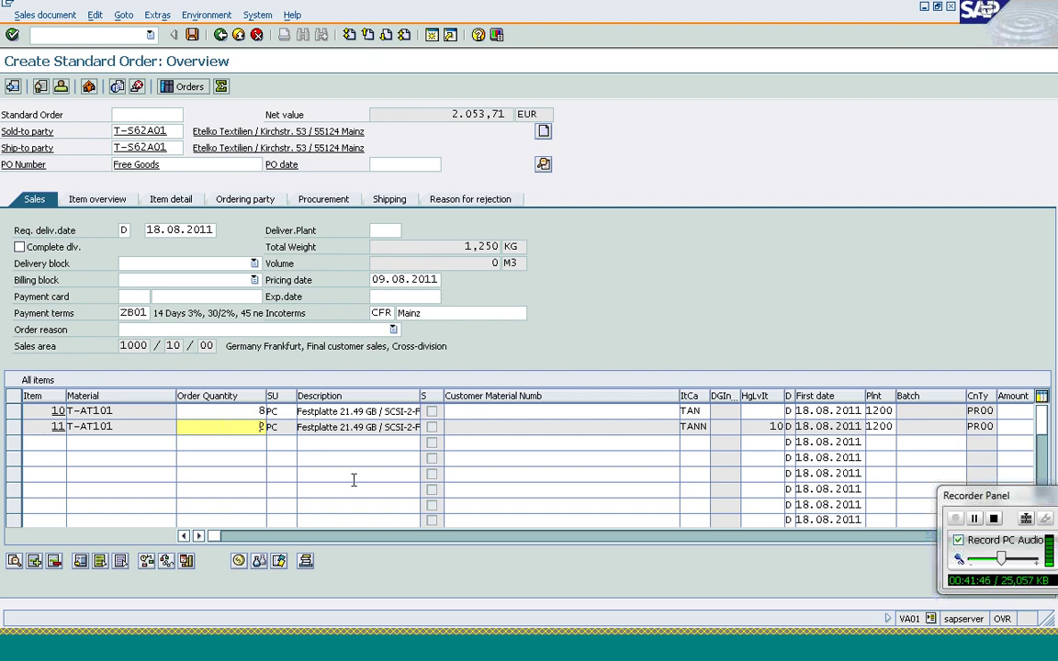
{"action": "left_click", "coordinate": [698, 427]}
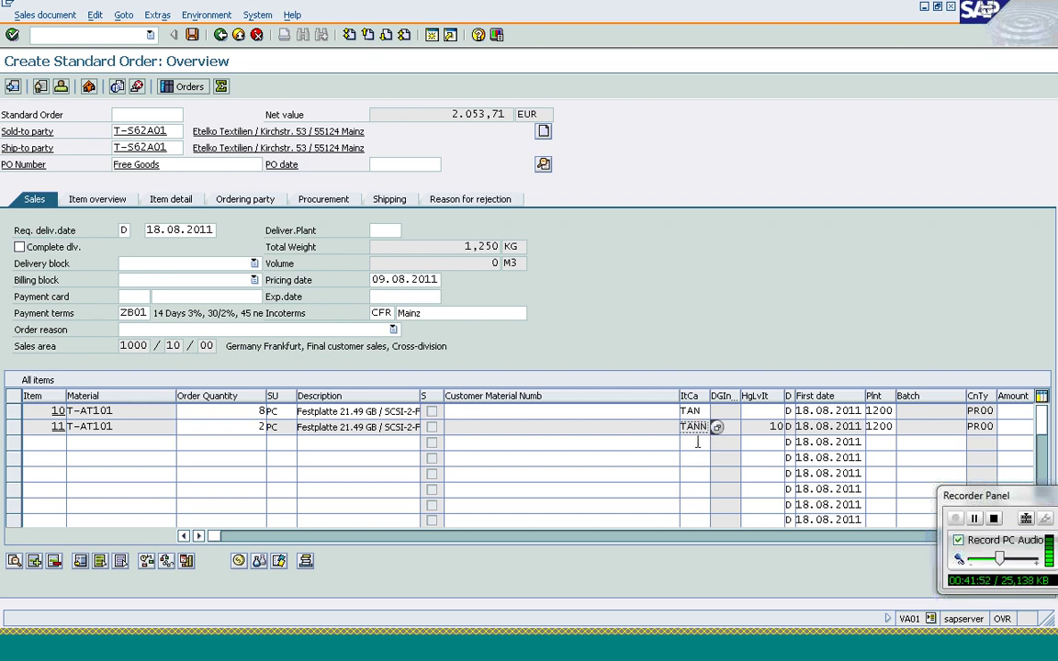
Add material T-AT102 with order quantity 10 as the next item of the order
{"action": "left_click", "coordinate": [111, 443]}
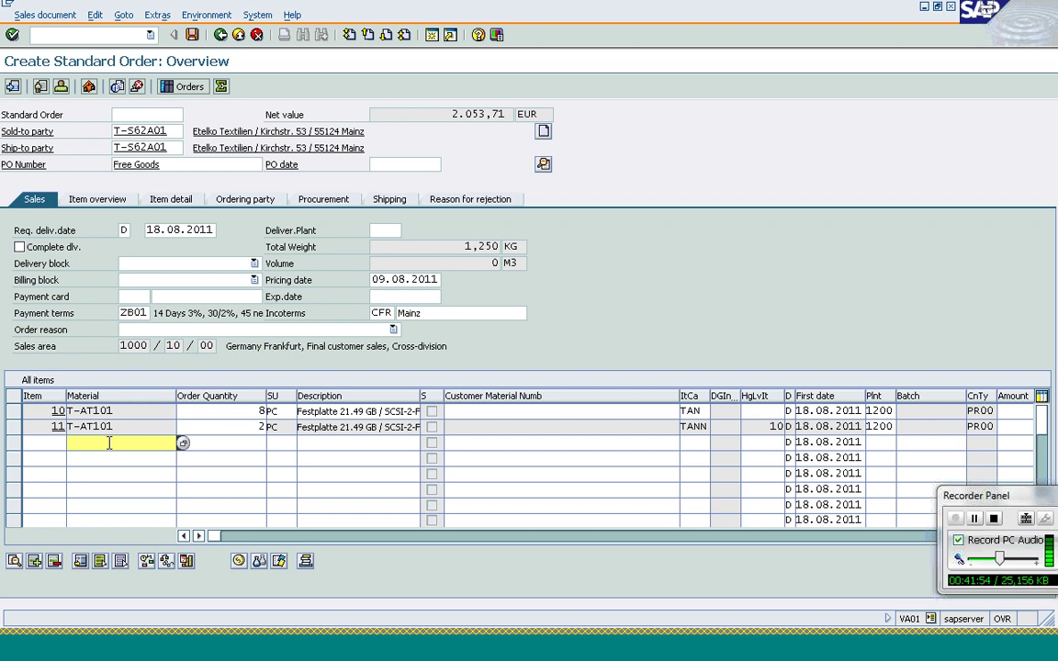
{"action": "type", "text": "t-"}
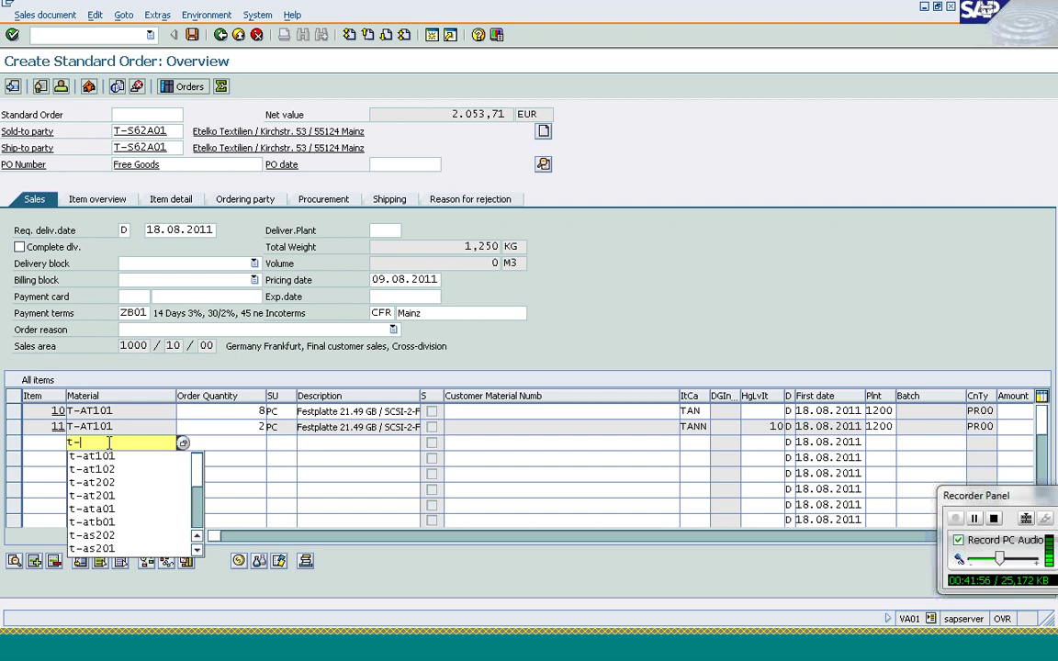
{"action": "key", "text": "Down"}
{"action": "key", "text": "Return"}
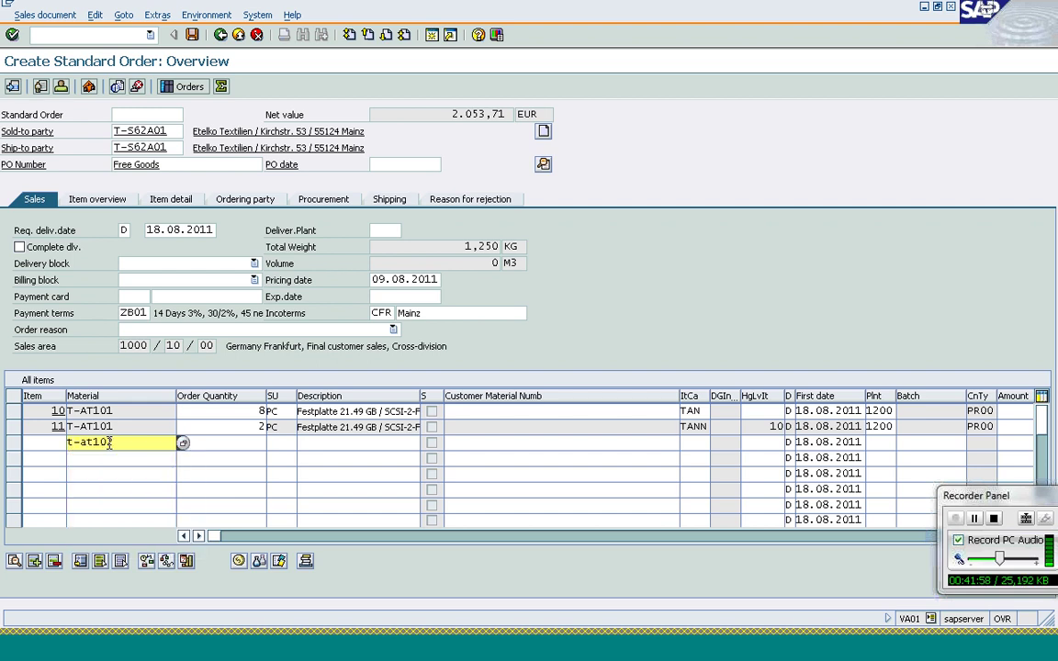
{"action": "key", "text": "Tab"}
{"action": "type", "text": "10"}
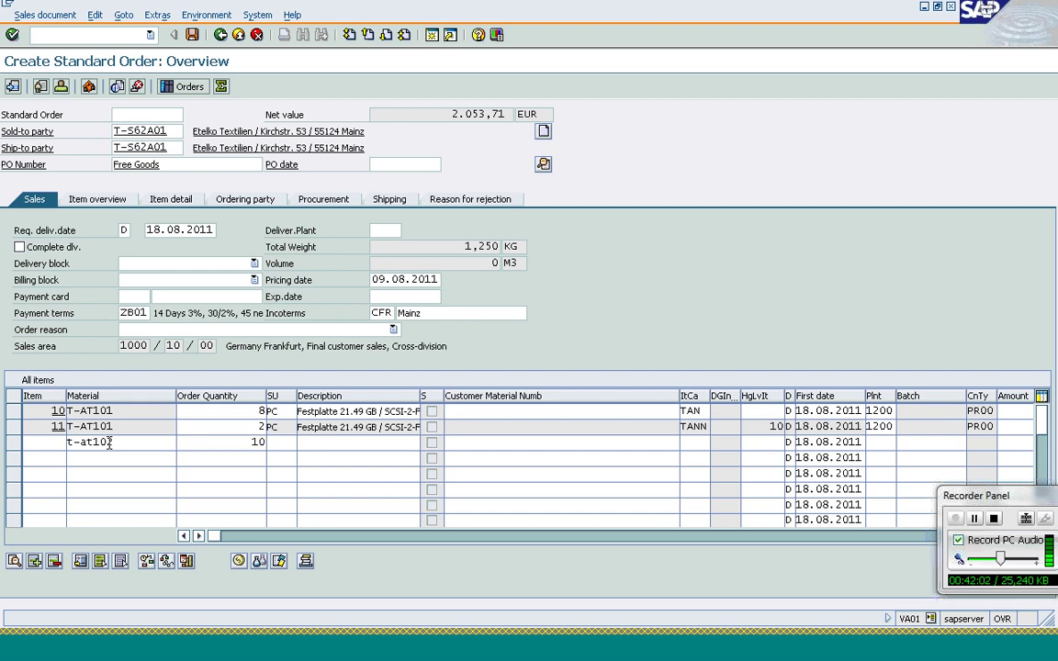
{"action": "key", "text": "Return"}
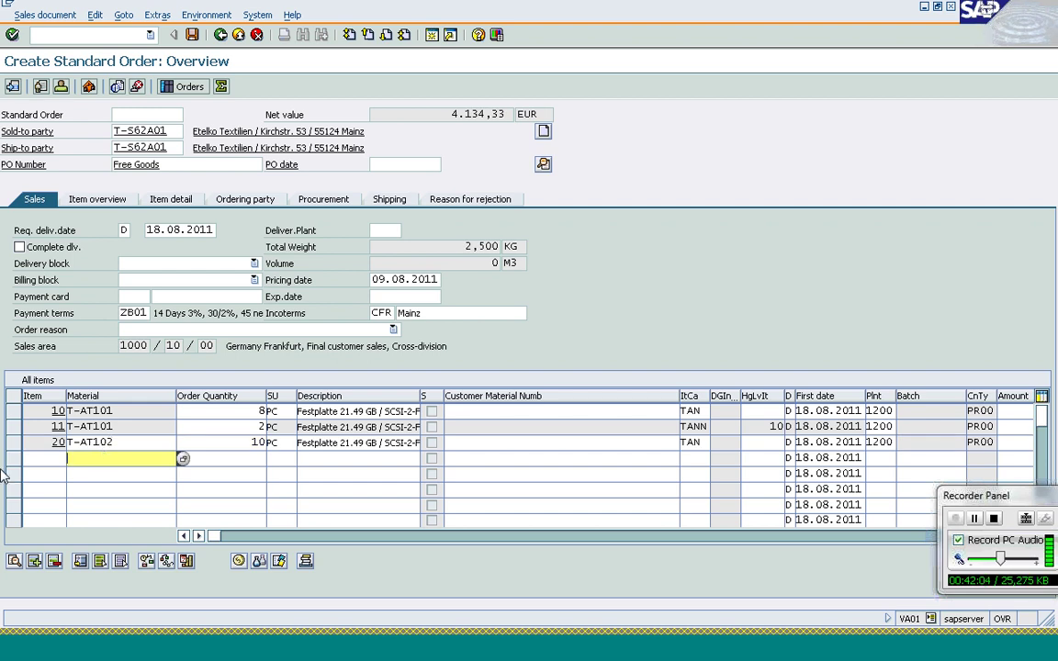
{"action": "left_click", "coordinate": [135, 442]}
{"action": "key", "text": "BackSpace"}
{"action": "type", "text": "2"}
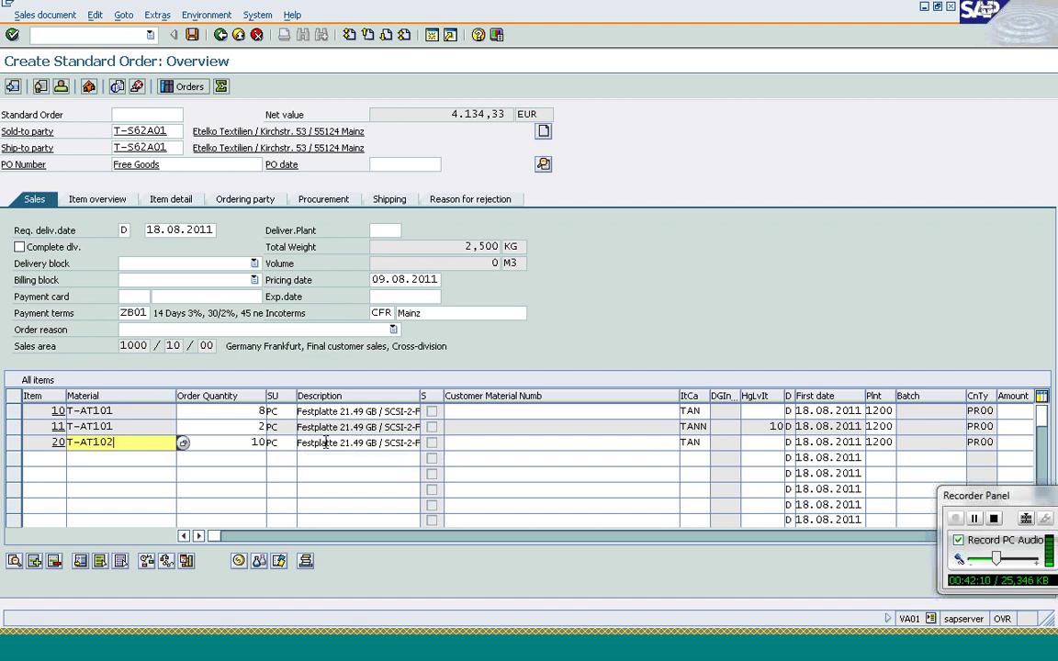
Open the pricing conditions of the T-AT102 item and examine the NRAB free goods line
{"action": "left_click", "coordinate": [12, 446]}
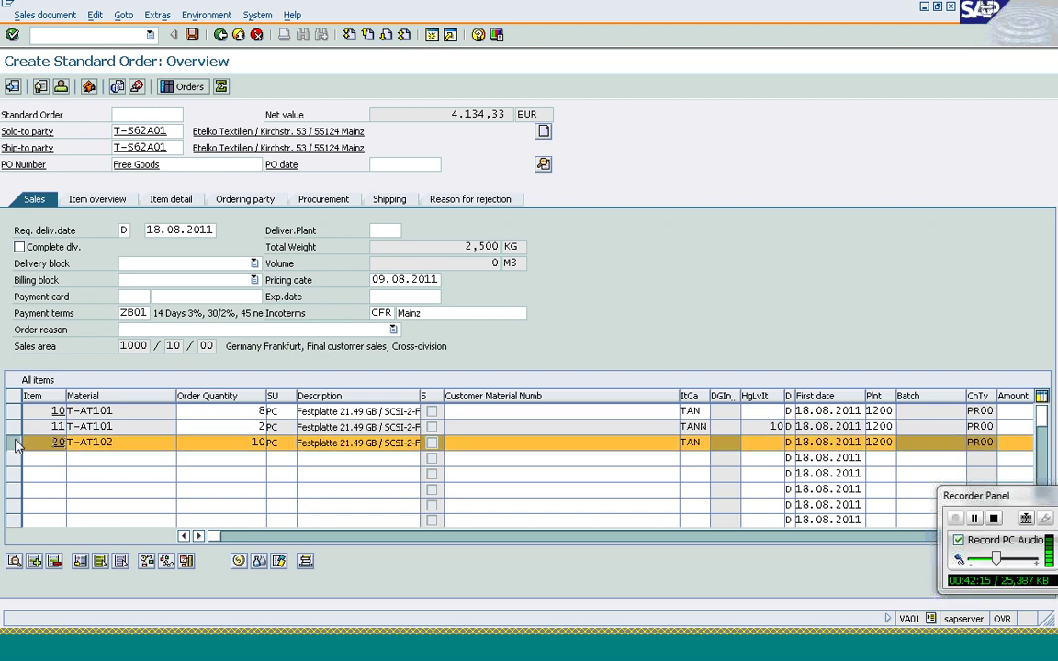
{"action": "left_click", "coordinate": [239, 562]}
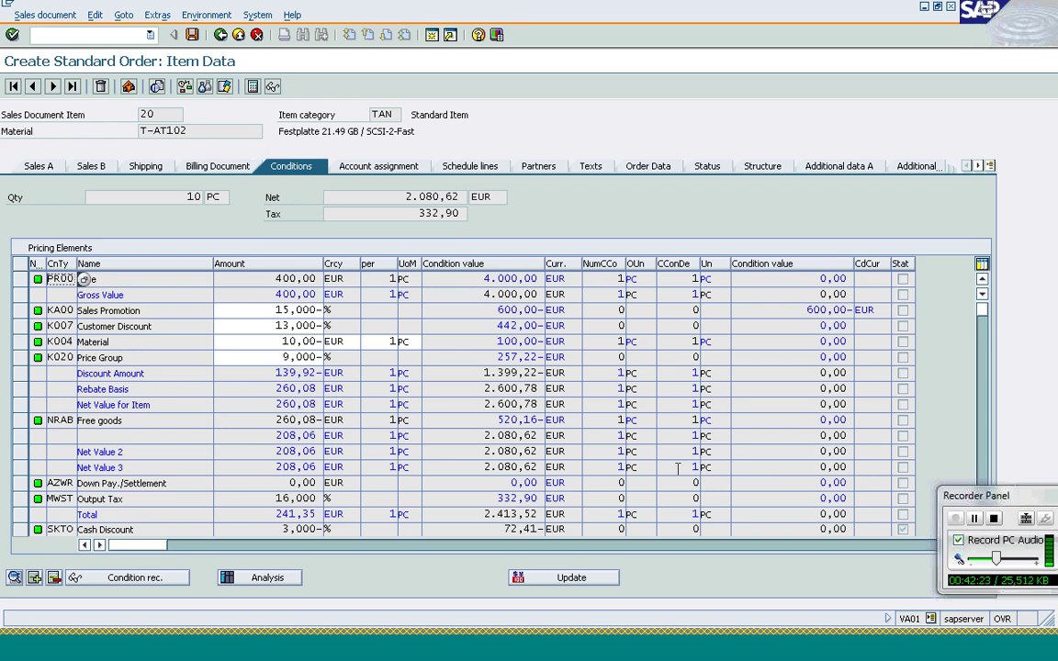
{"action": "left_click", "coordinate": [21, 420]}
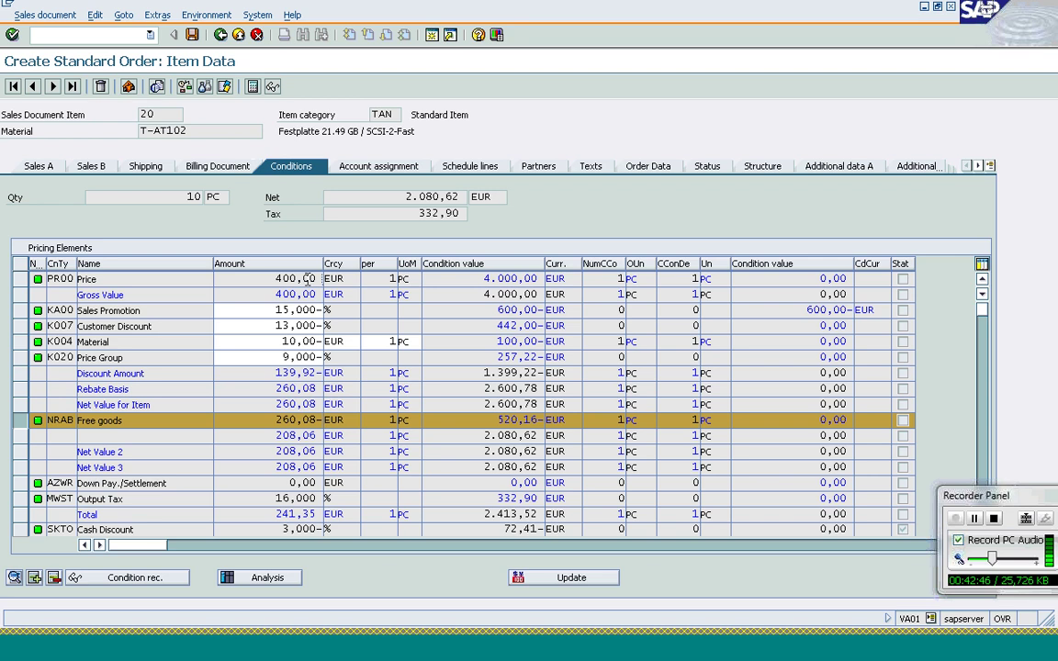
{"action": "left_click", "coordinate": [20, 423]}
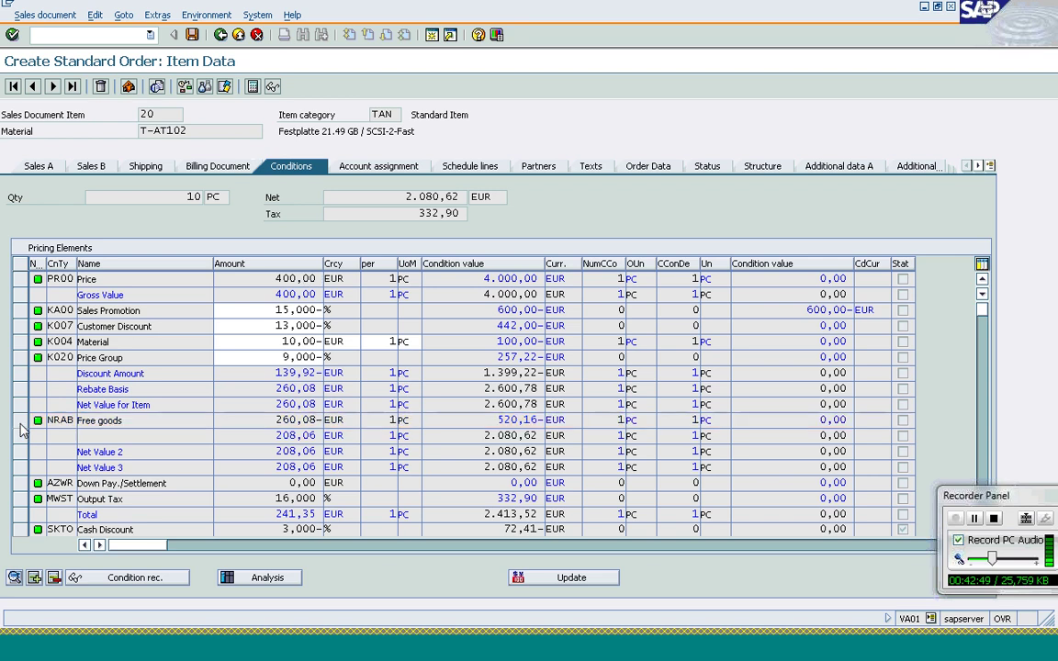
Delete the KA00, K007, K004 and K020 discount conditions from the T-AT102 item's pricing
{"action": "left_click", "coordinate": [19, 311]}
{"action": "left_click", "coordinate": [19, 326]}
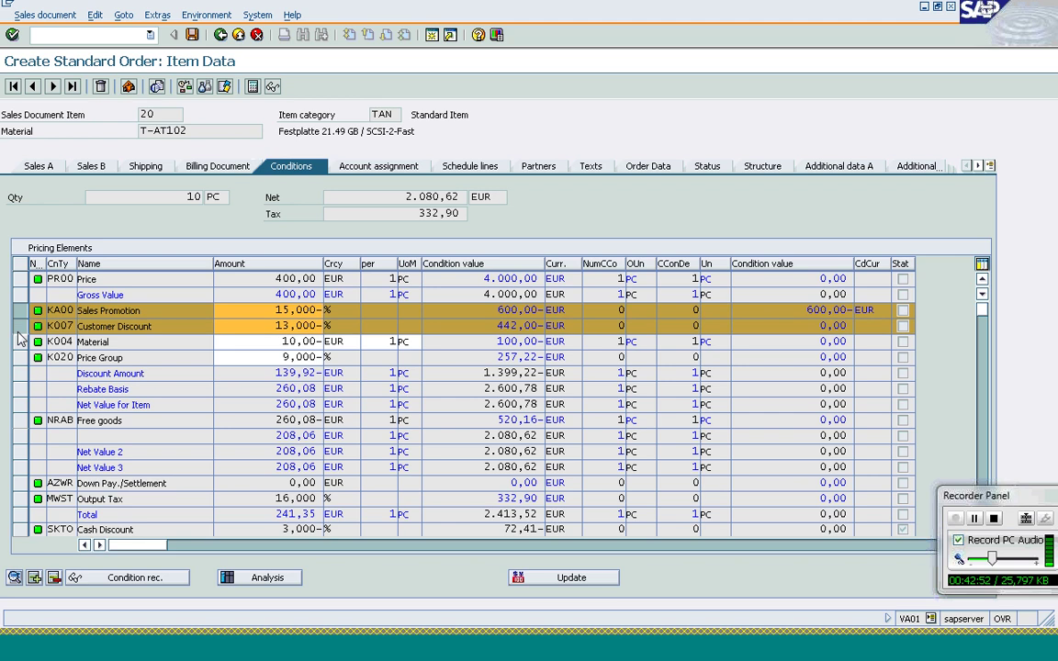
{"action": "left_click", "coordinate": [21, 342]}
{"action": "left_click", "coordinate": [20, 357]}
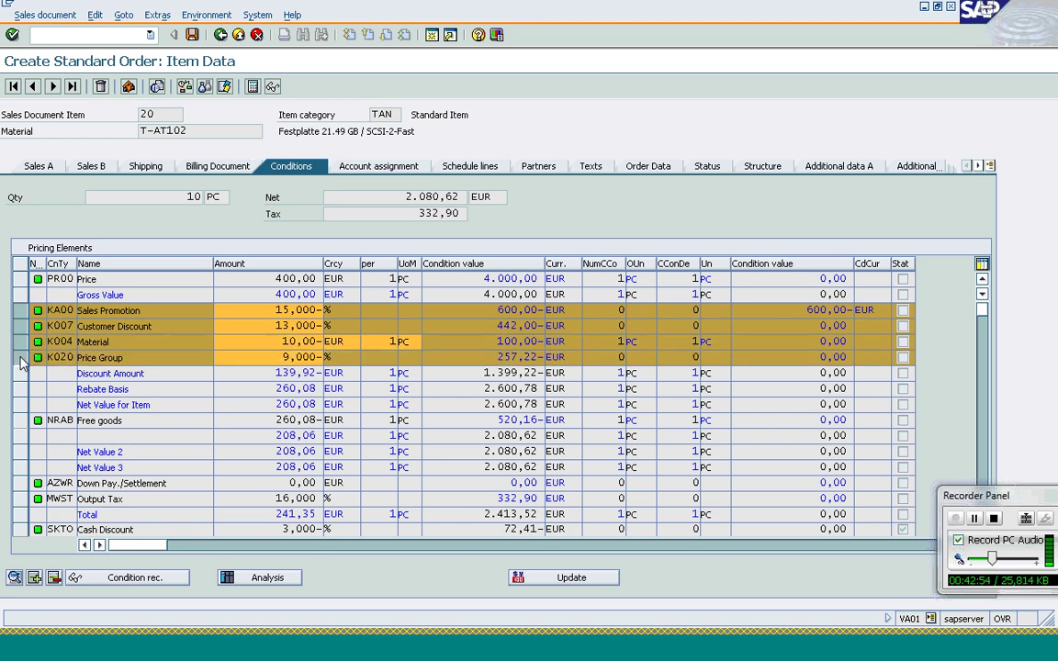
{"action": "left_click", "coordinate": [53, 577]}
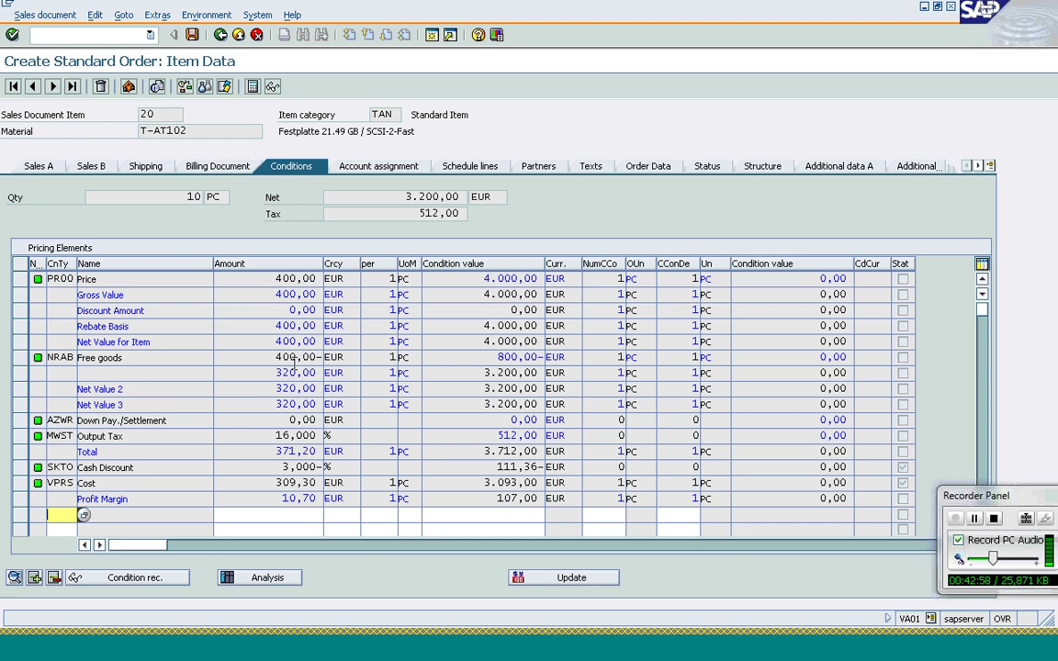
Compare the PR00 price with the NRAB free goods amount and value, and return to the order overview
{"action": "left_click", "coordinate": [276, 278]}
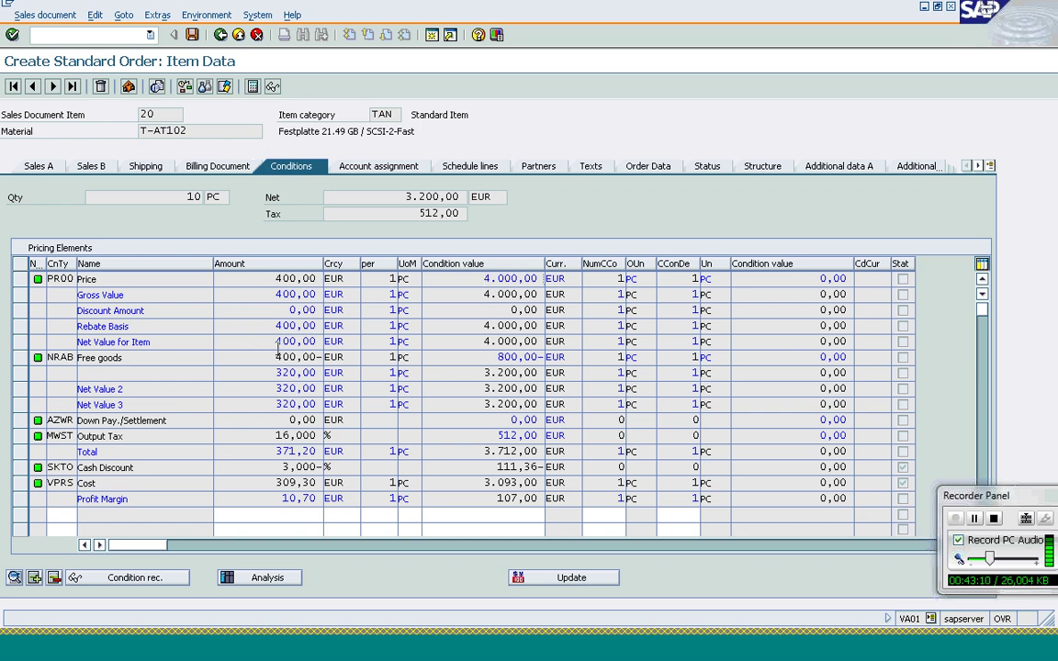
{"action": "left_click", "coordinate": [54, 359]}
{"action": "left_click", "coordinate": [498, 358]}
{"action": "left_click", "coordinate": [221, 34]}
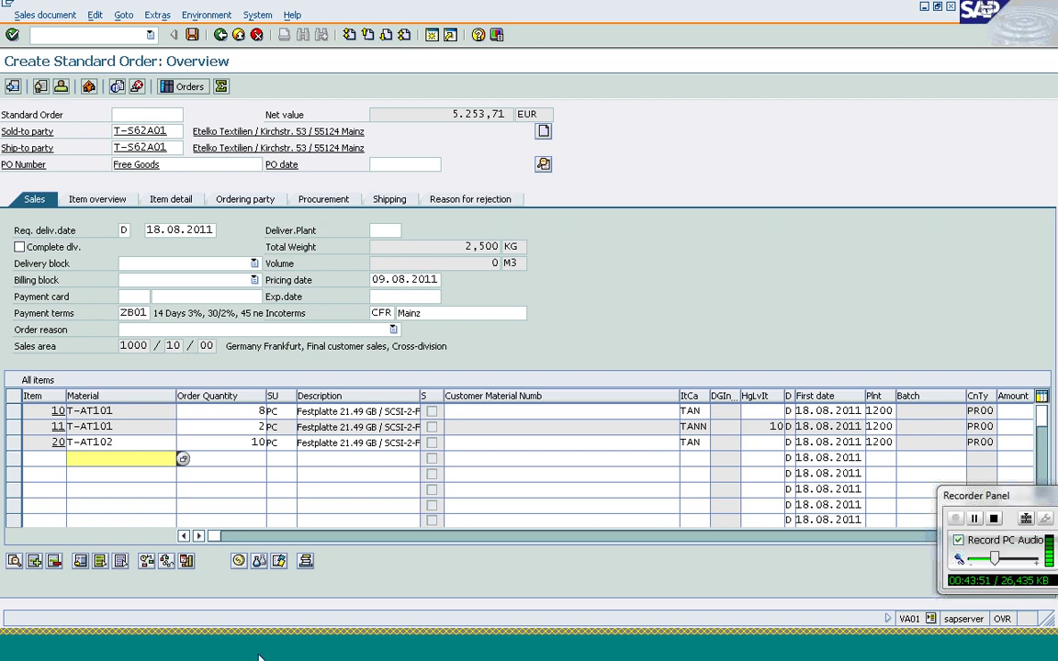
In the customer change session, start transaction VBN2 for discount type NA00 with the Price list/Material key combination
{"action": "mouse_move", "coordinate": [258, 658]}
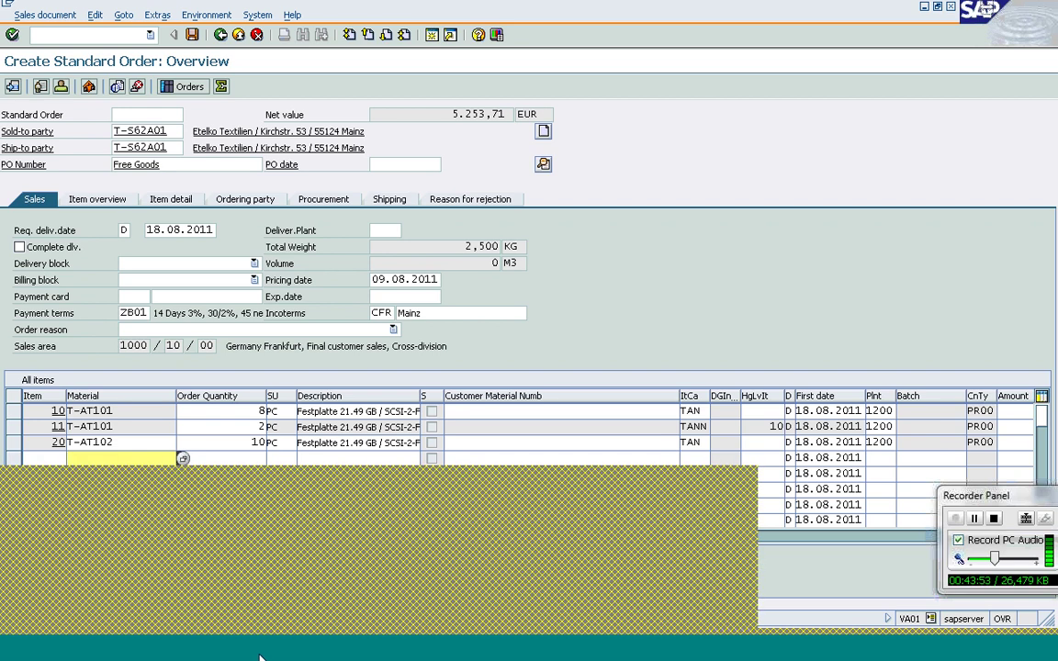
{"action": "left_click", "coordinate": [565, 501]}
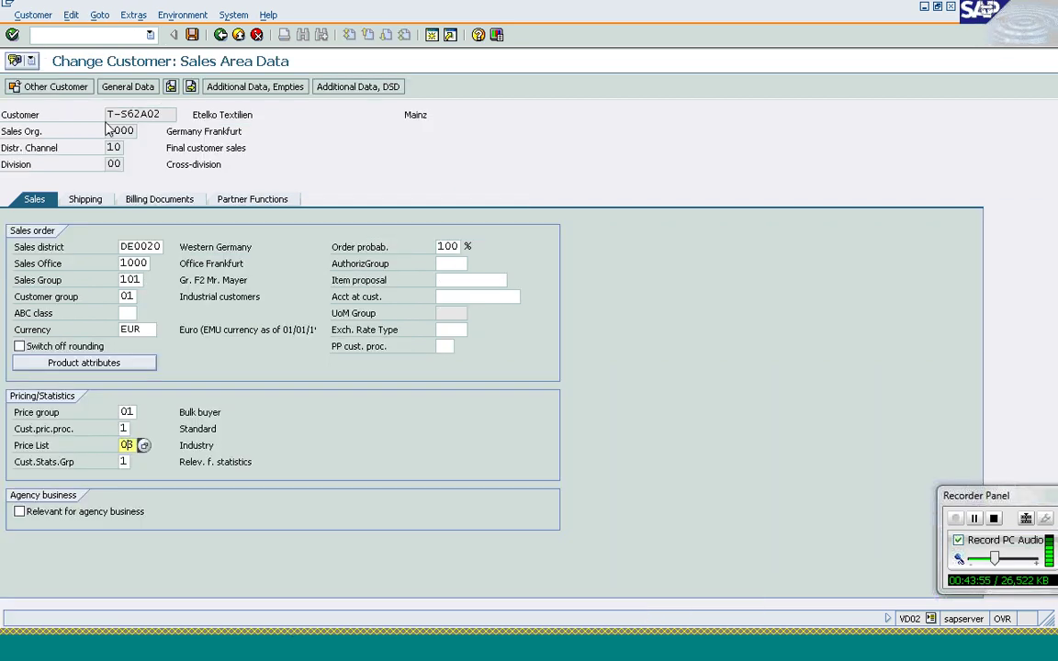
{"action": "left_click", "coordinate": [97, 35]}
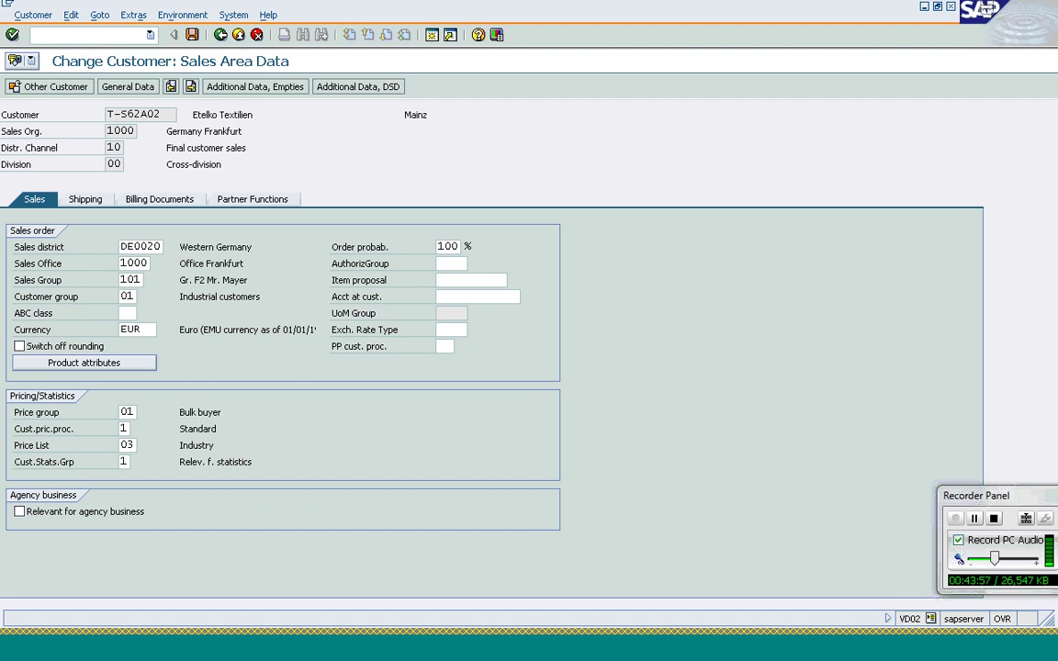
{"action": "type", "text": "/nvbn2"}
{"action": "key", "text": "Return"}
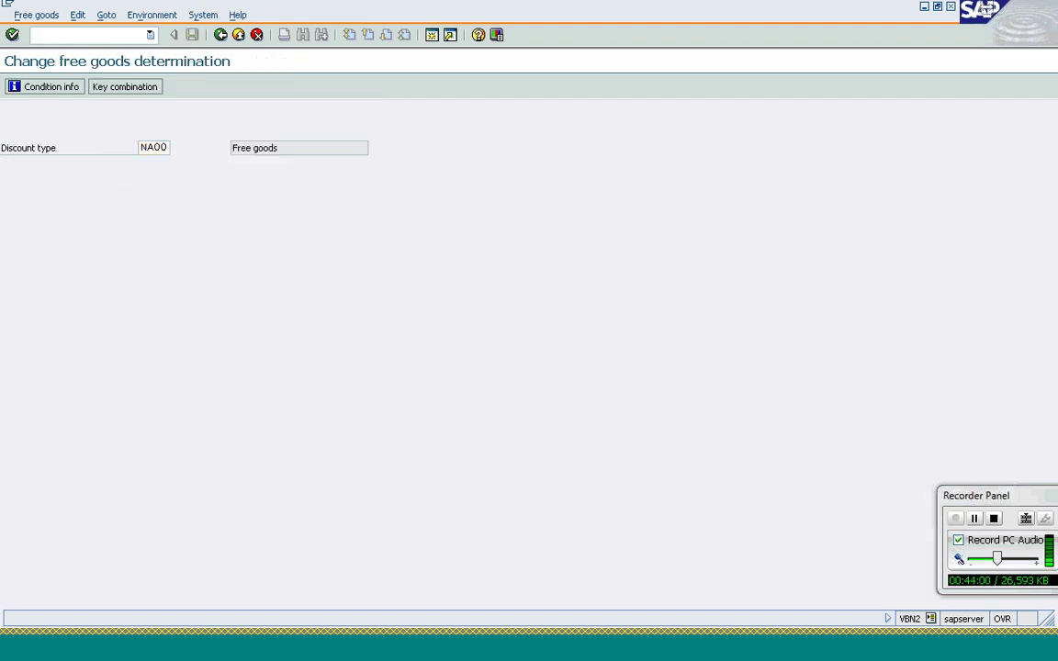
{"action": "key", "text": "Return"}
{"action": "key", "text": "Down"}
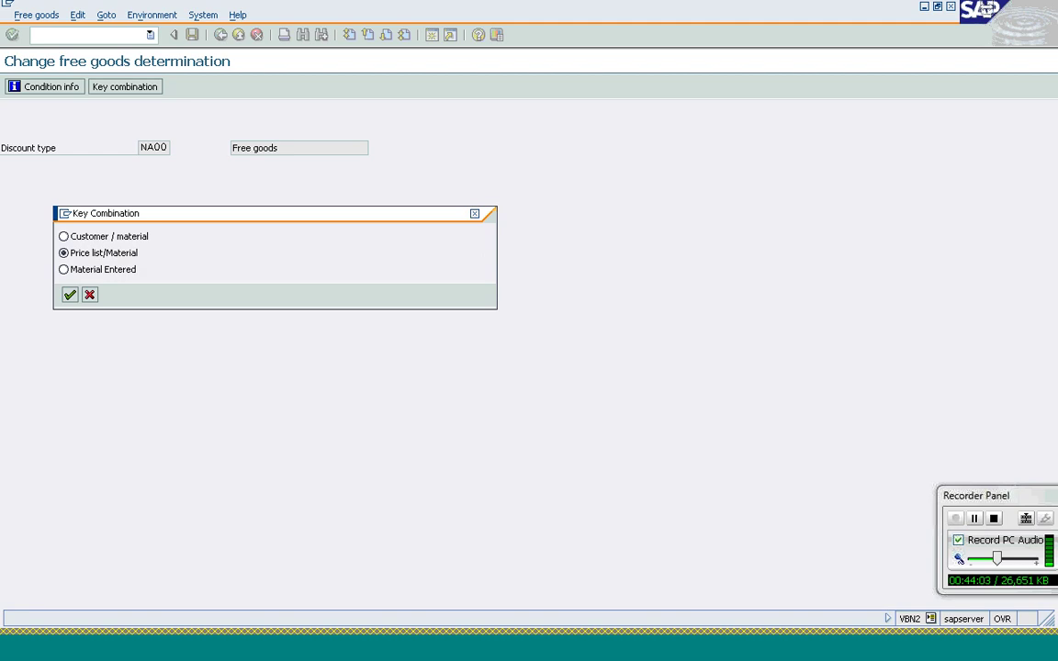
{"action": "key", "text": "Return"}
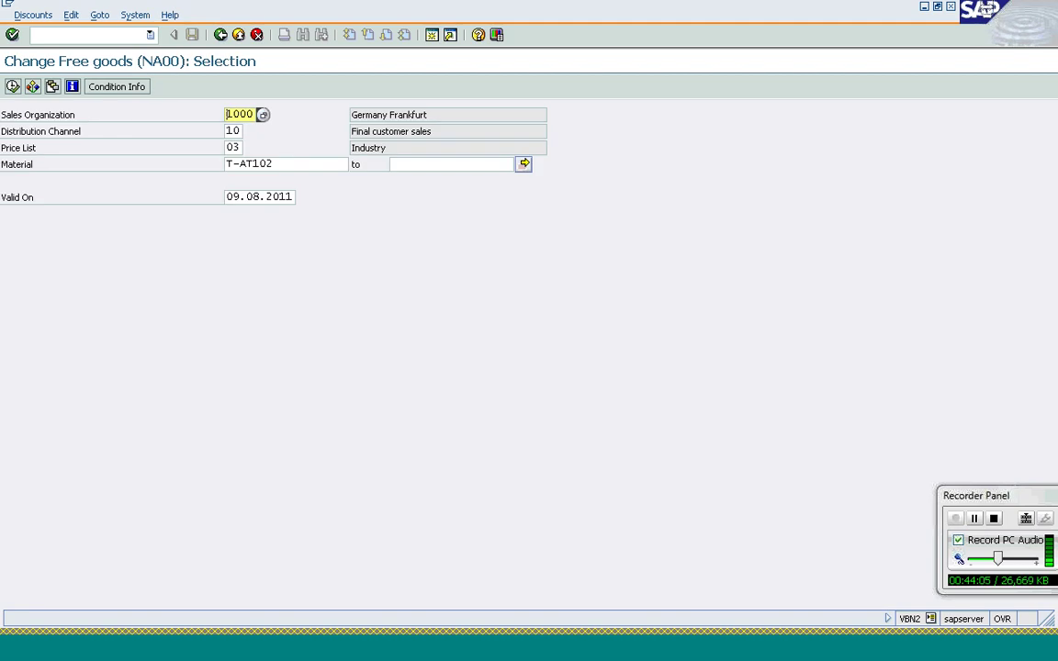
Clear the material selection and display all free goods records for sales organization 1000, distribution channel 10 and price list 03
{"action": "key", "text": "Tab"}
{"action": "key", "text": "Tab"}
{"action": "key", "text": "Tab"}
{"action": "key", "text": "Delete"}
{"action": "key", "text": "Delete"}
{"action": "key", "text": "Delete"}
{"action": "key", "text": "Delete"}
{"action": "key", "text": "Delete"}
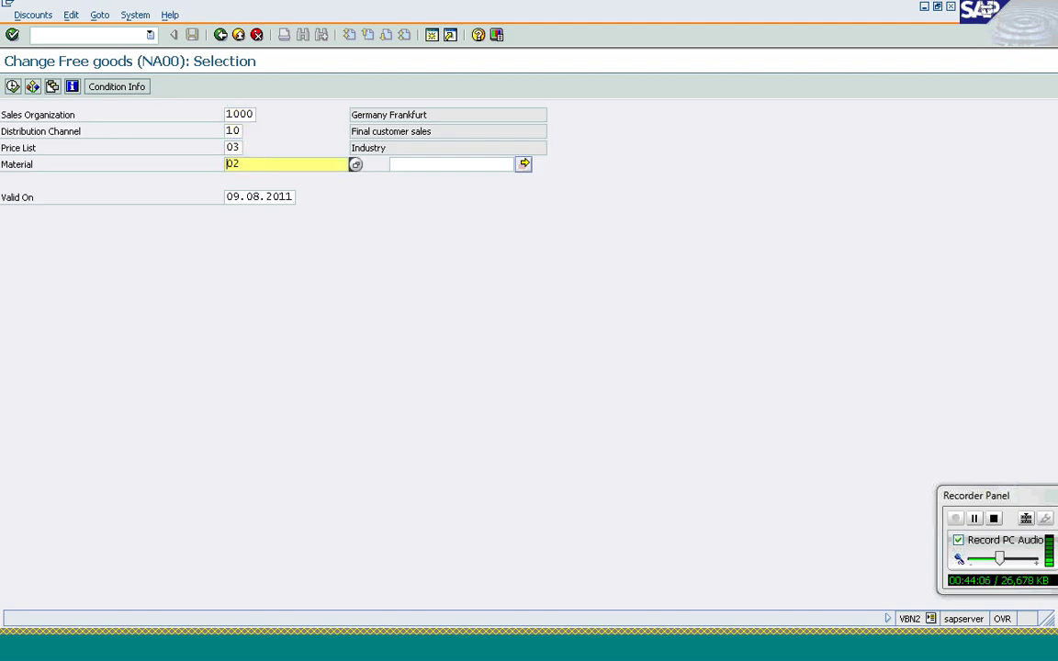
{"action": "key", "text": "Delete"}
{"action": "key", "text": "Delete"}
{"action": "key", "text": "F8"}
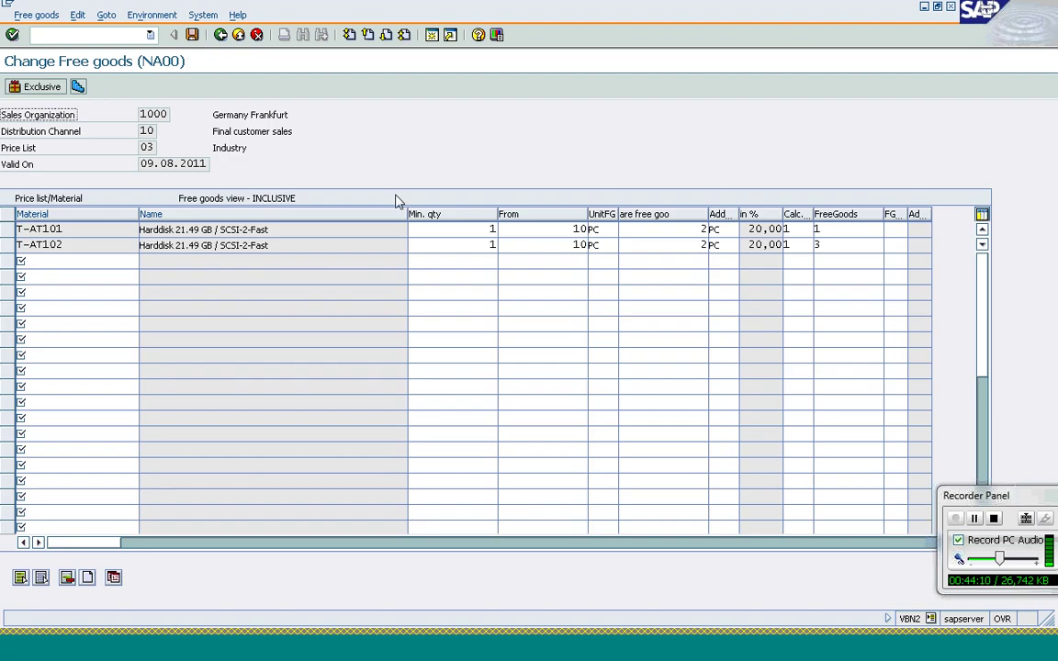
Look up the free goods category of the T-AT101 record and compare it with the two T-AT101 items in the sales order
{"action": "left_click", "coordinate": [834, 229]}
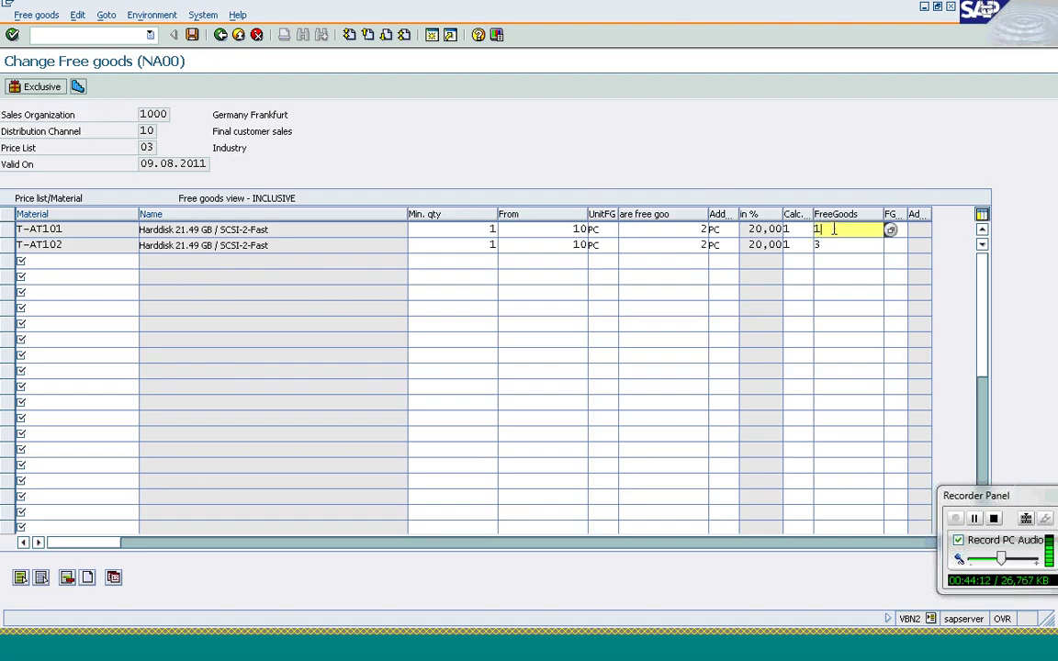
{"action": "left_click", "coordinate": [889, 231]}
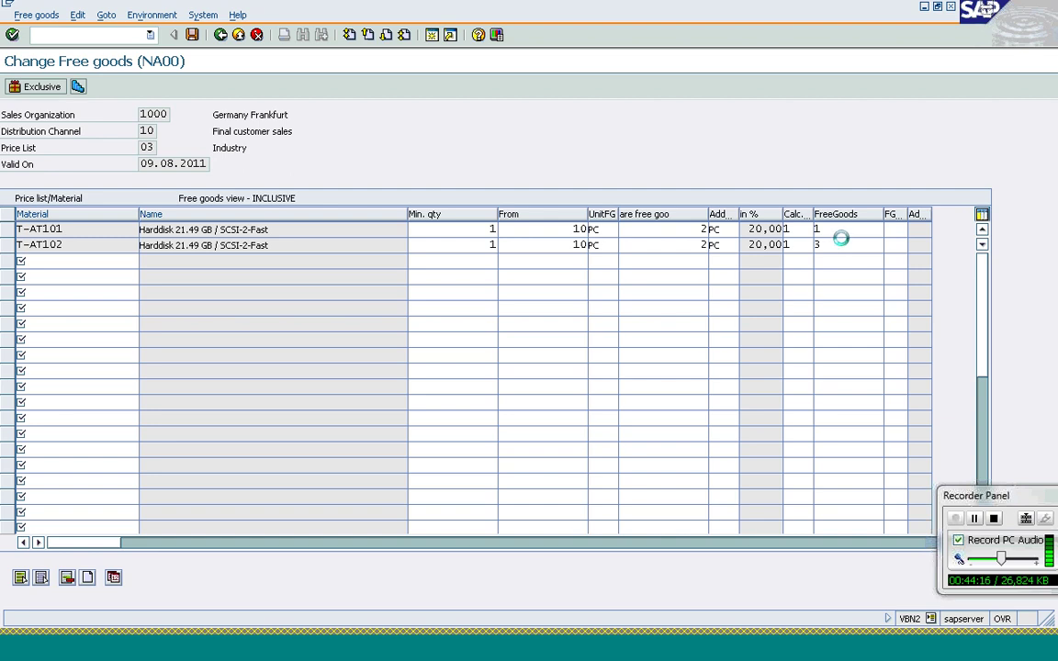
{"action": "left_click", "coordinate": [178, 168]}
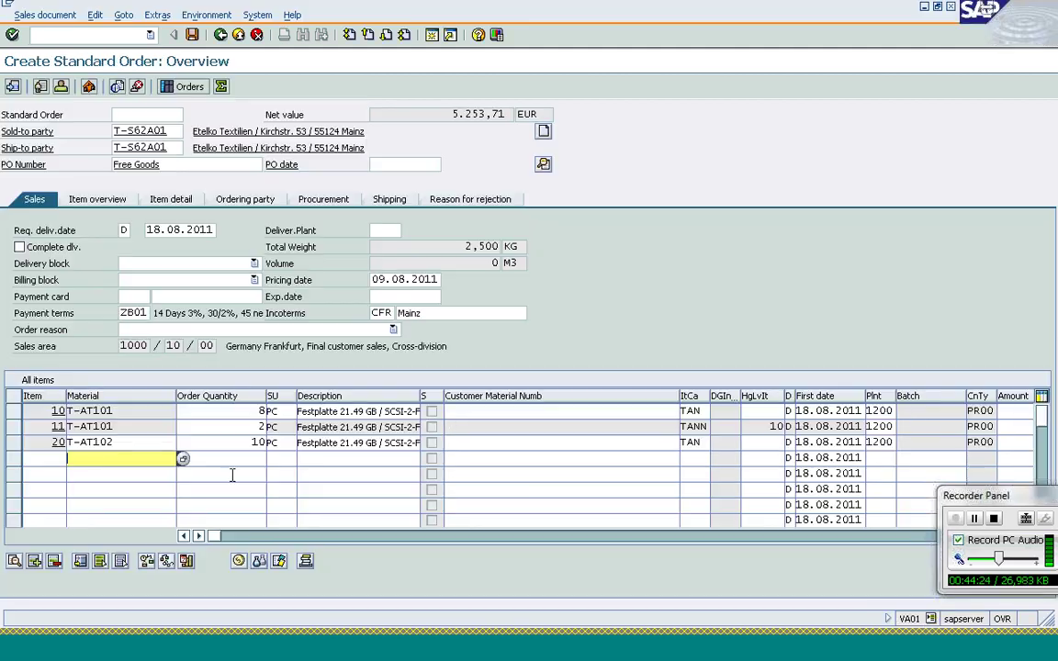
{"action": "left_click", "coordinate": [15, 412]}
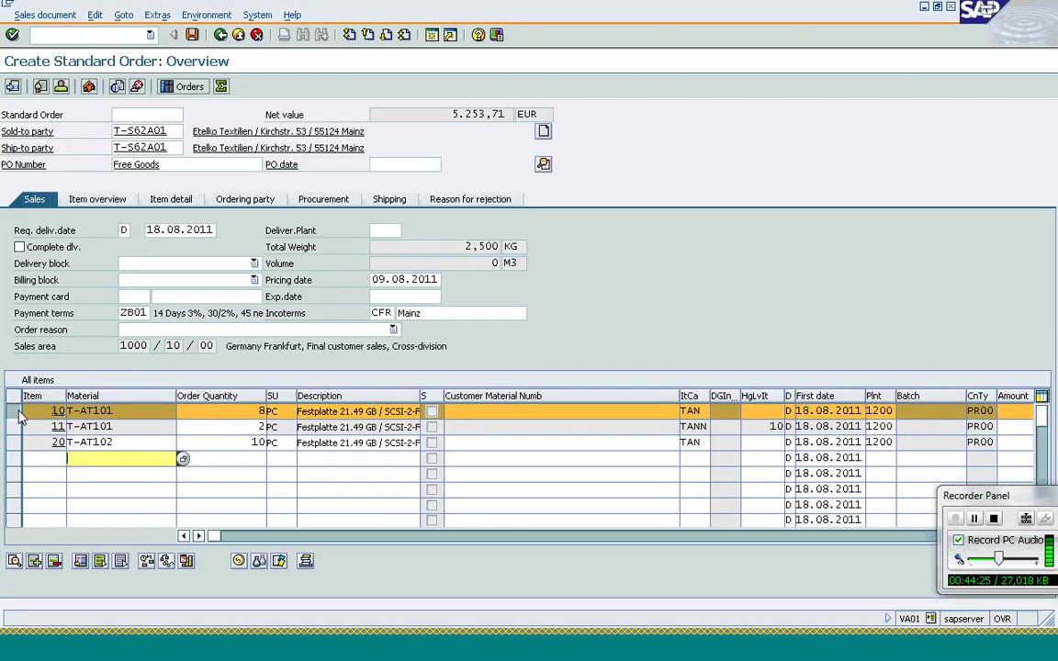
{"action": "left_click", "coordinate": [15, 426]}
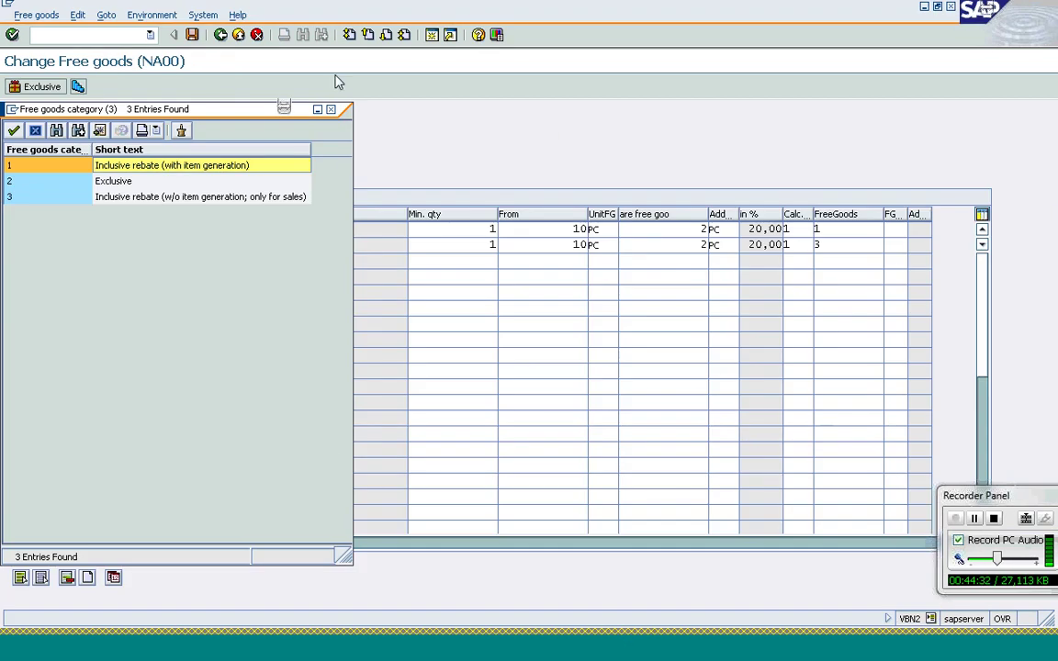
{"action": "left_click", "coordinate": [330, 110]}
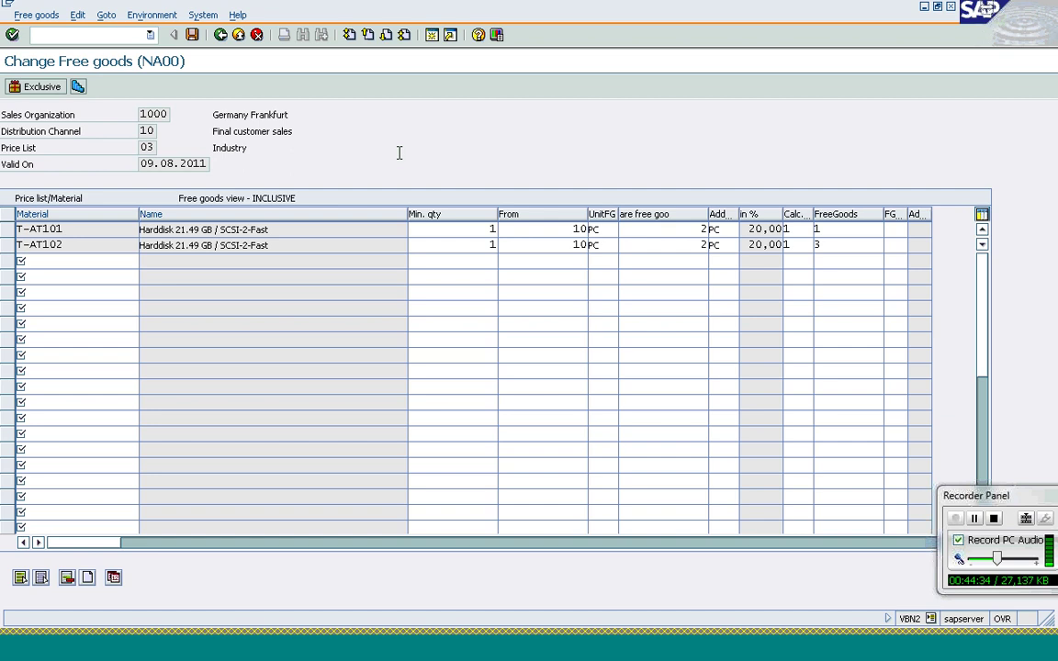
Look up the meaning of the free goods category in the T-AT102 record
{"action": "left_click", "coordinate": [848, 245]}
{"action": "left_click", "coordinate": [890, 246]}
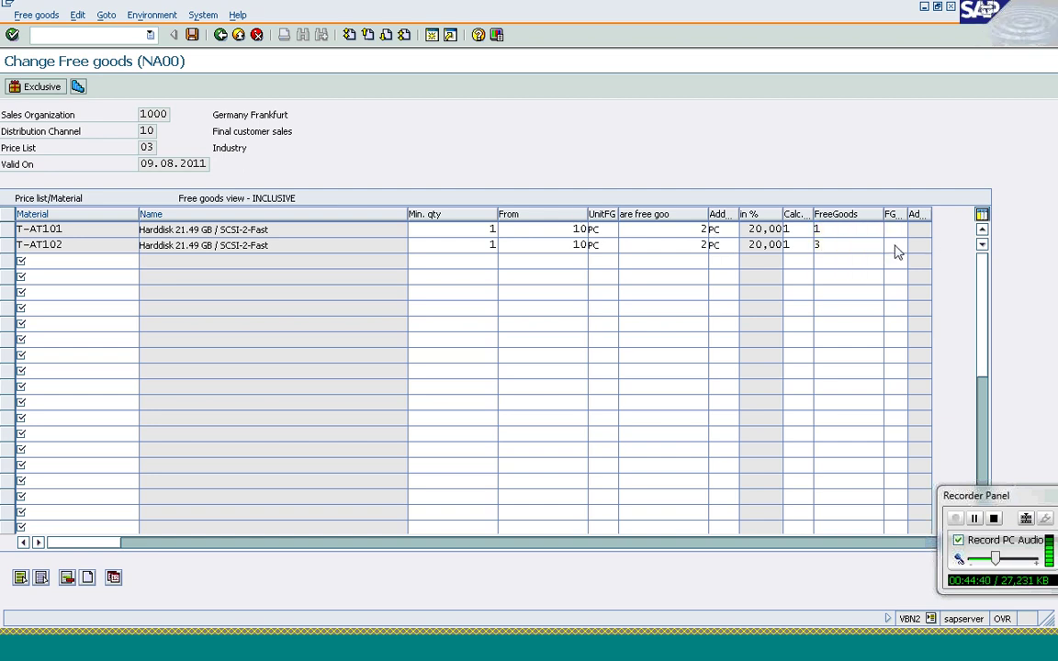
{"action": "left_click", "coordinate": [303, 198]}
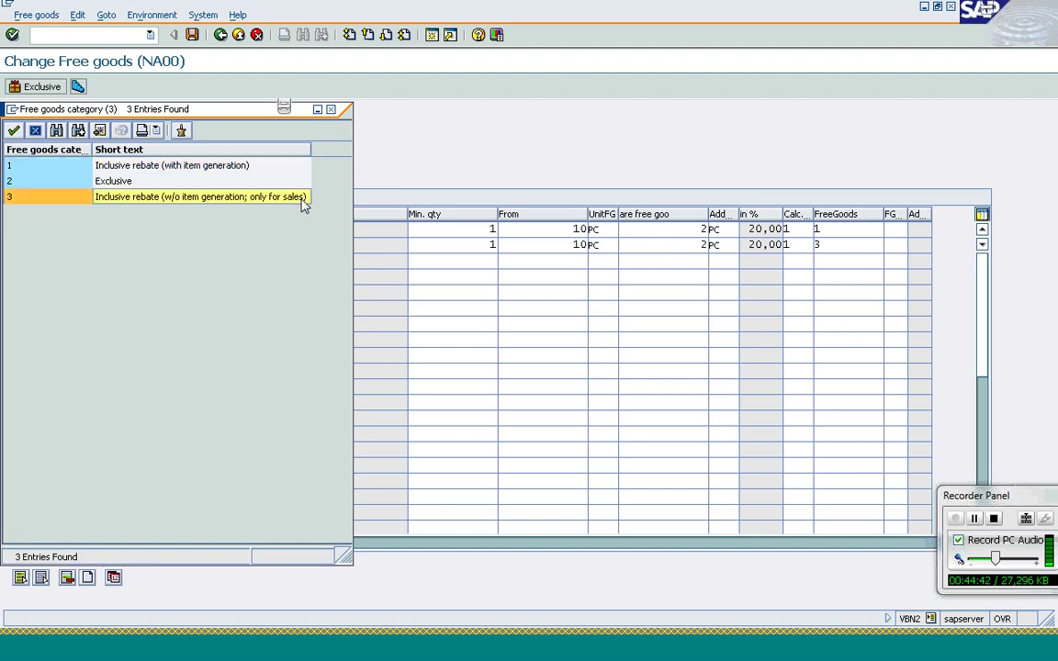
{"action": "left_click", "coordinate": [332, 111]}
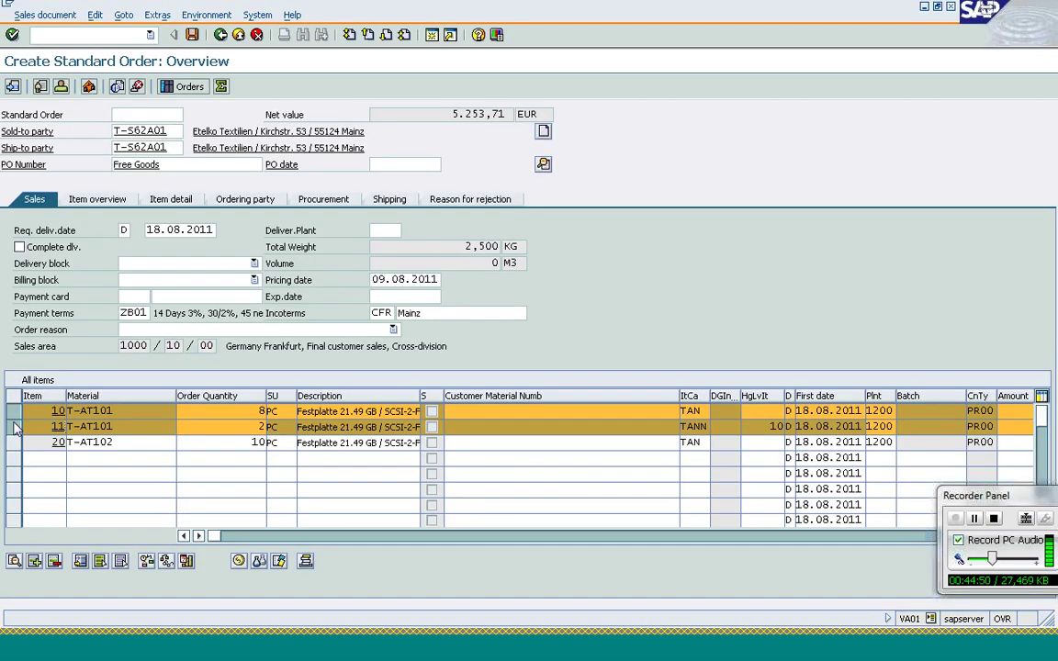
Compare the T-AT101 free goods sub-item with the T-AT102 item in the order and reopen the T-AT102 item's pricing conditions
{"action": "left_click", "coordinate": [14, 427]}
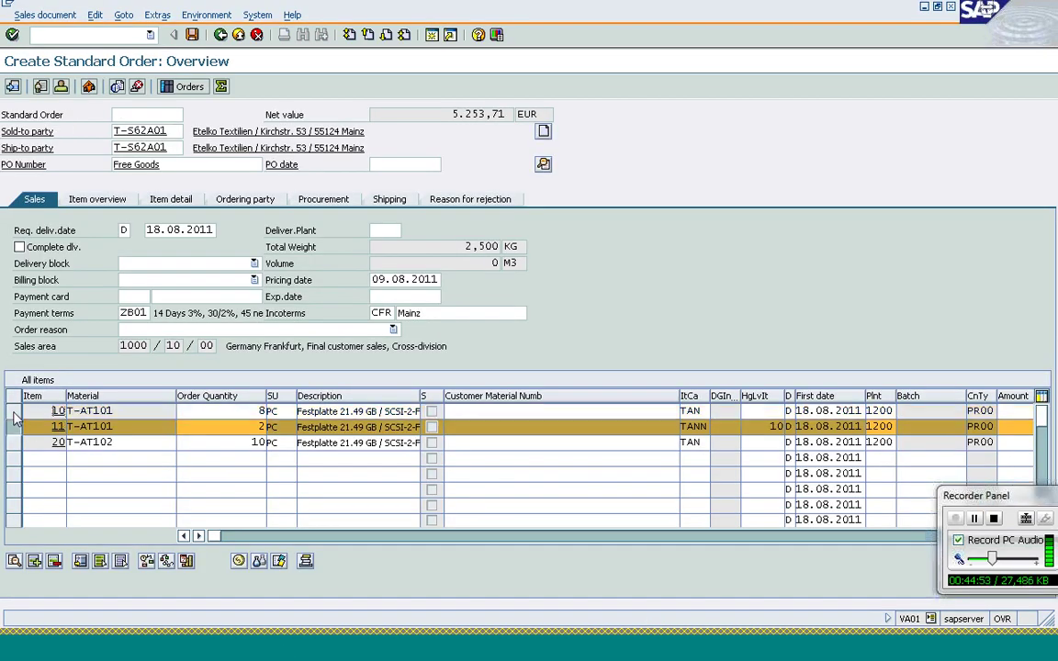
{"action": "left_click", "coordinate": [251, 443]}
{"action": "left_click", "coordinate": [14, 431]}
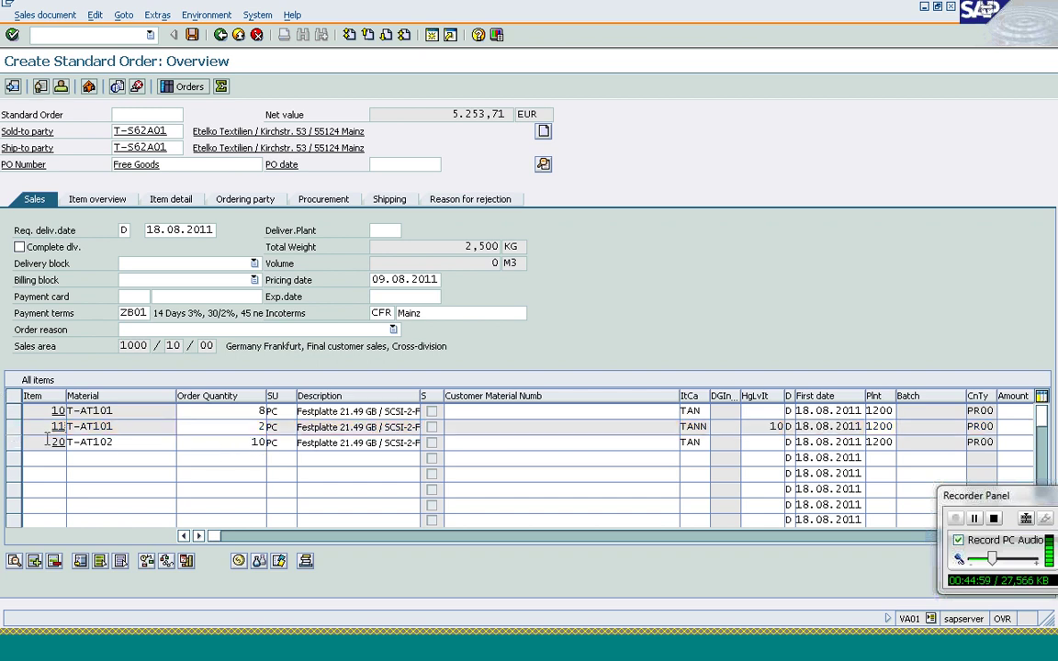
{"action": "double_click", "coordinate": [52, 443]}
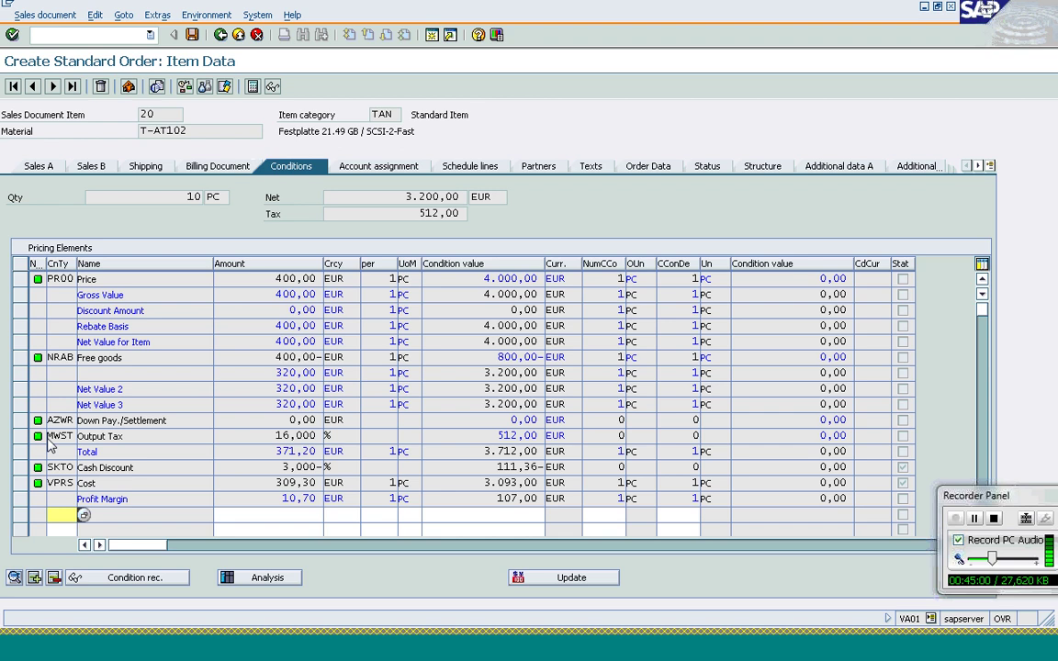
Examine the free goods discount line in the T-AT102 item's pricing conditions and return to the order overview
{"action": "left_click", "coordinate": [18, 357]}
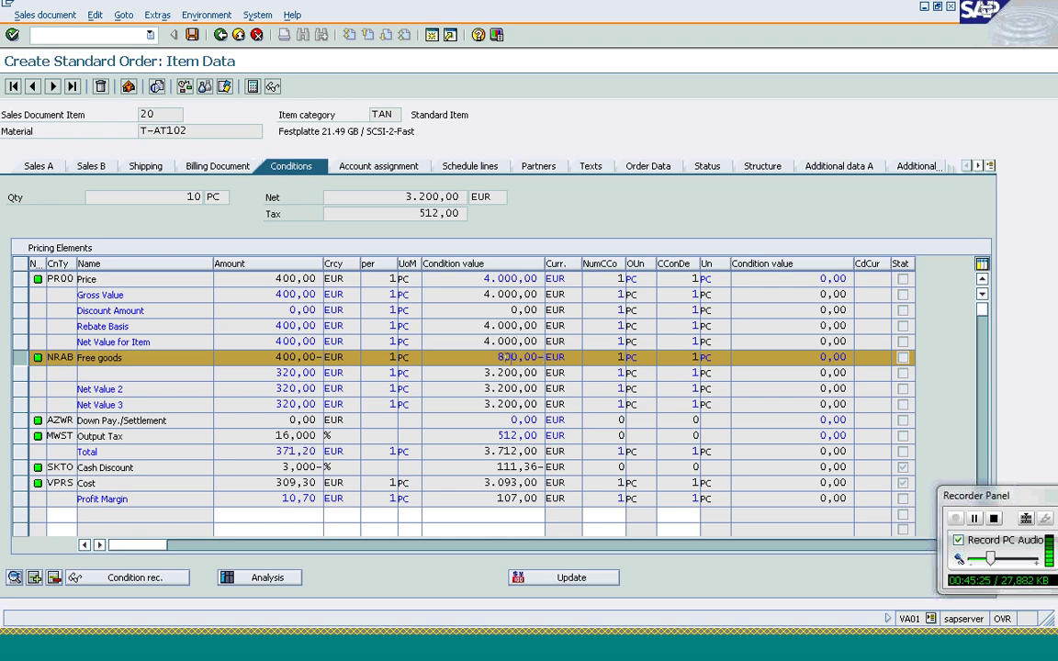
{"action": "left_click", "coordinate": [220, 36]}
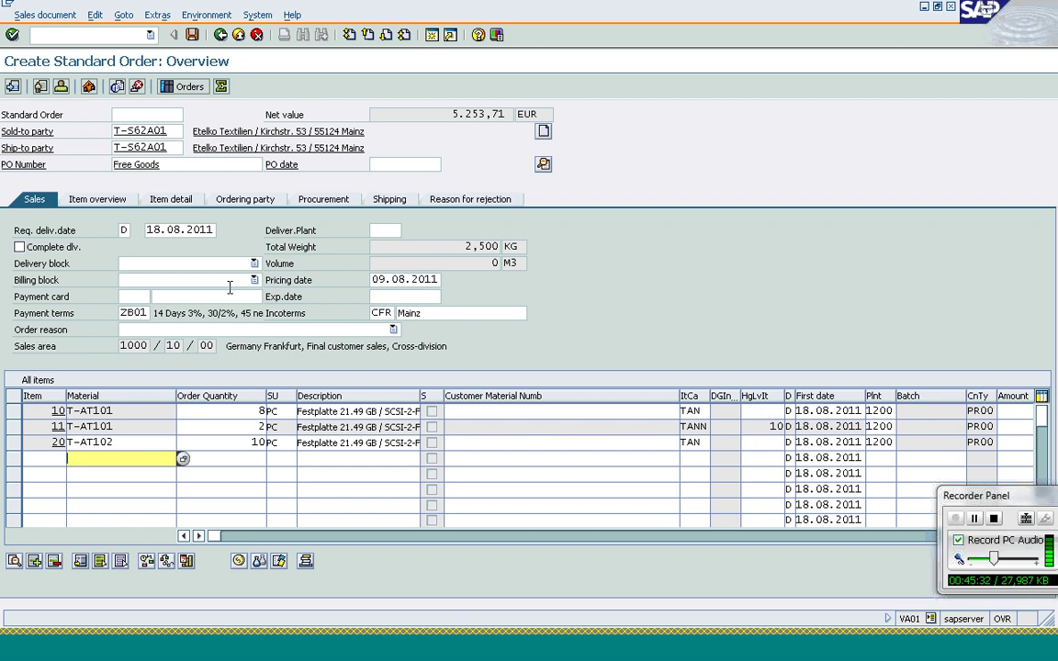
Switch to the free goods maintenance session and start transaction VBN1 to create a free goods determination
{"action": "mouse_move", "coordinate": [279, 649]}
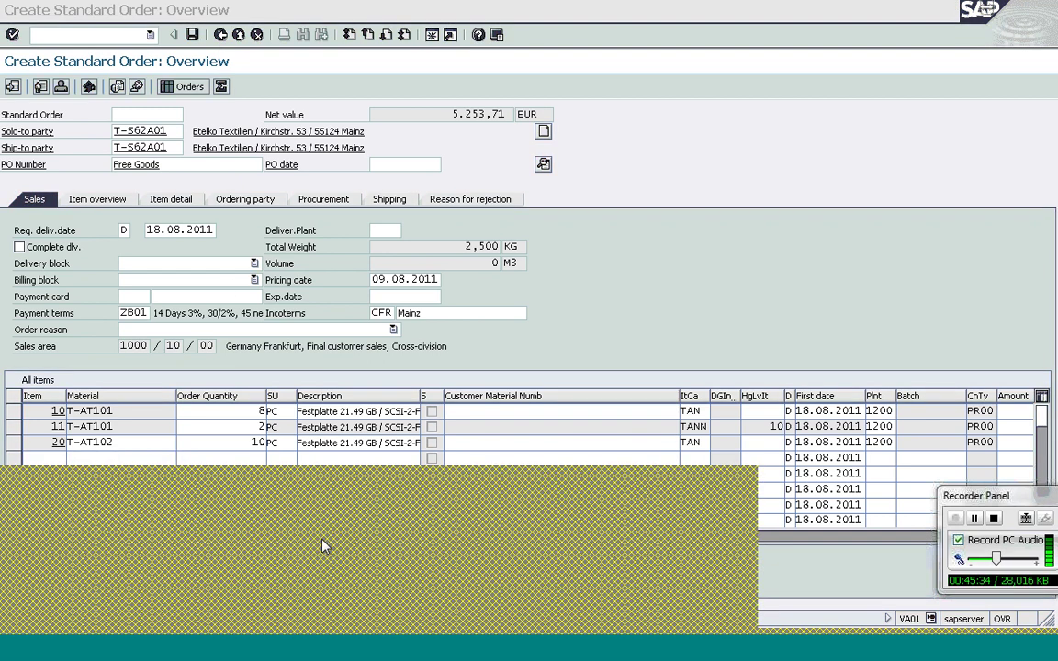
{"action": "left_click", "coordinate": [697, 555]}
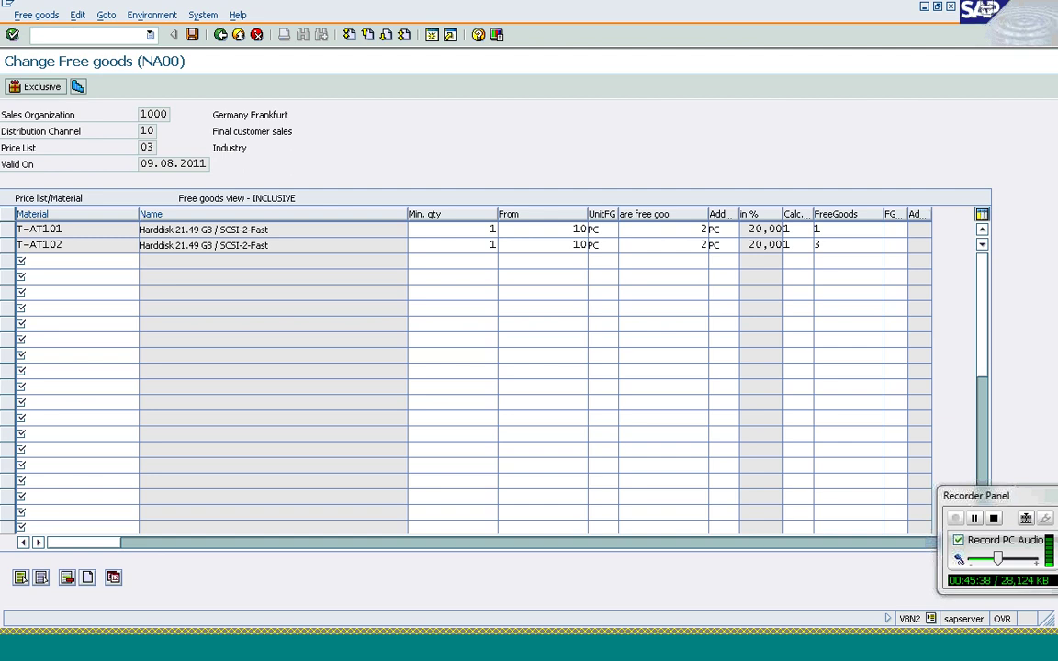
{"action": "type", "text": "/nvbn1"}
{"action": "key", "text": "Return"}
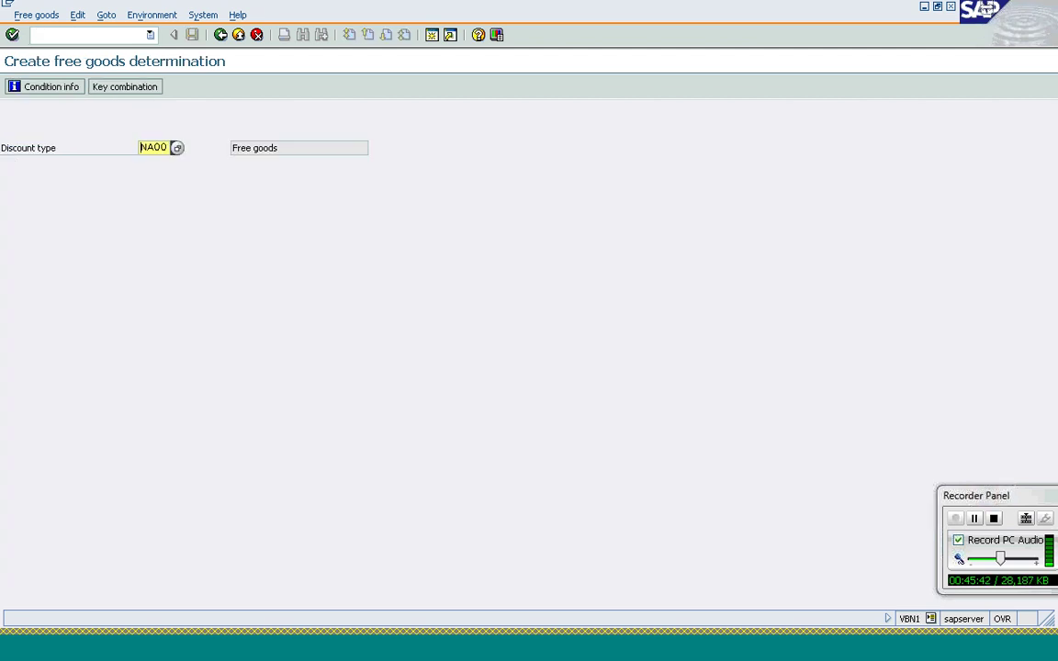
{"action": "key", "text": "Return"}
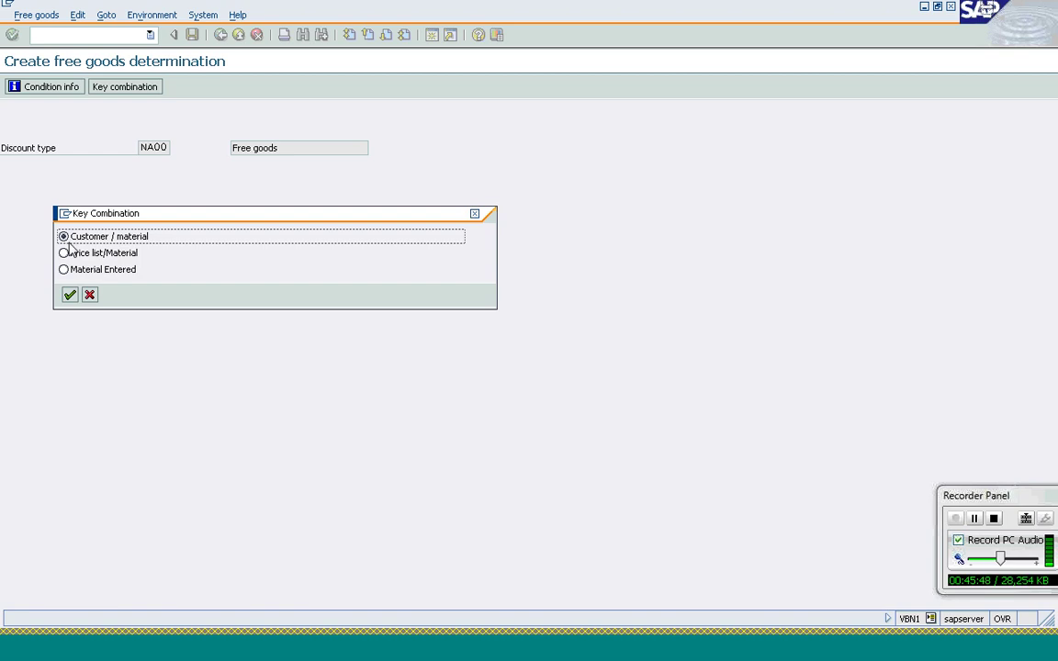
{"action": "left_click", "coordinate": [70, 295]}
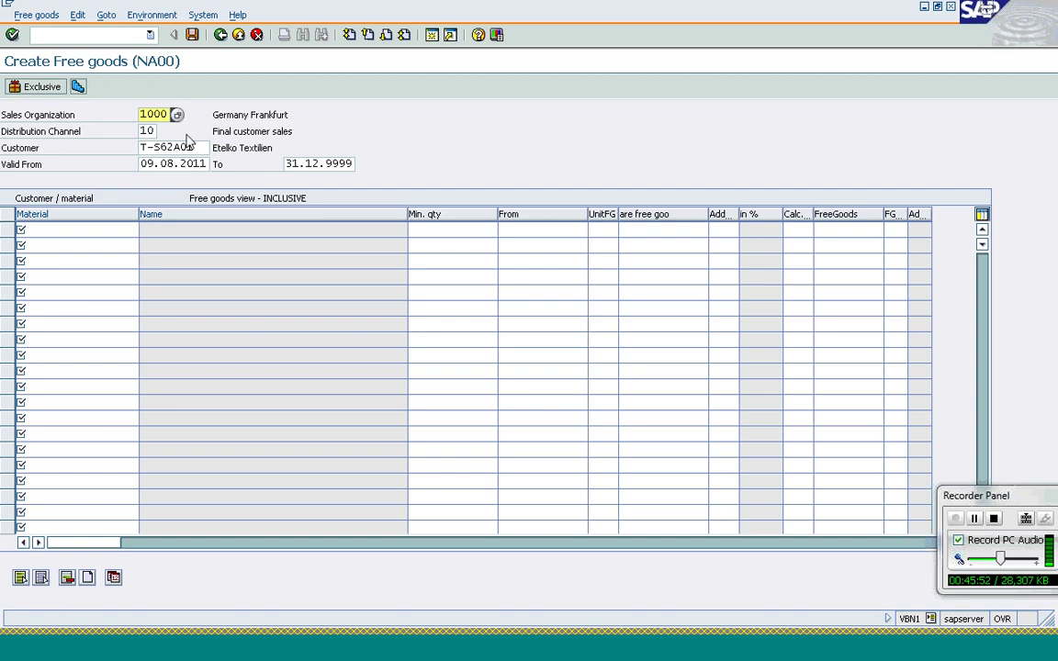
{"action": "left_click", "coordinate": [288, 163]}
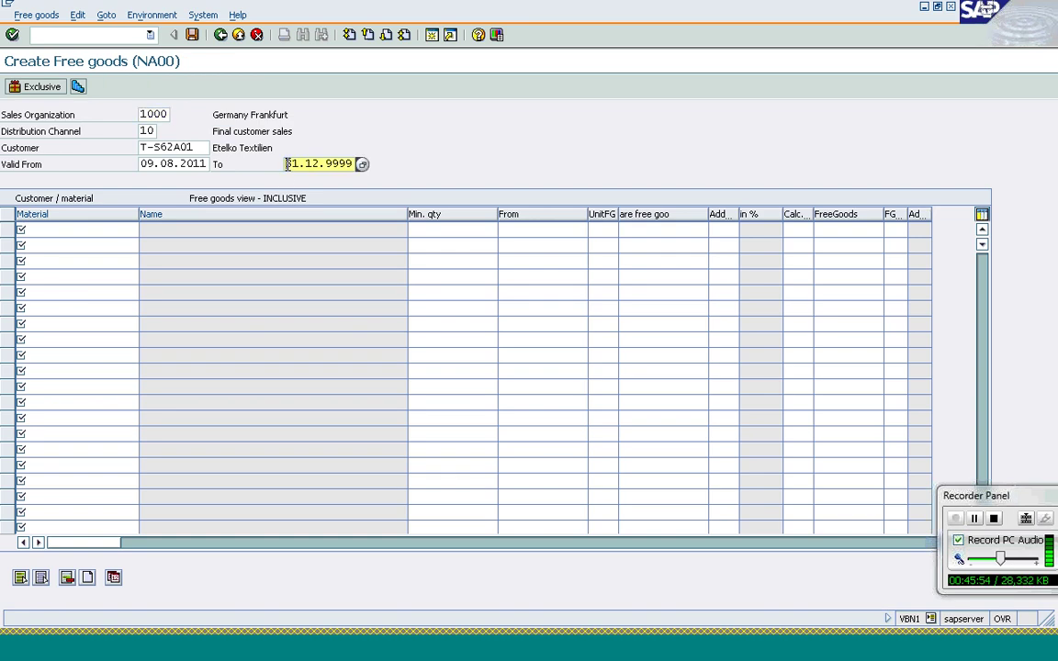
{"action": "type", "text": "09.08.2011"}
{"action": "left_click", "coordinate": [75, 231]}
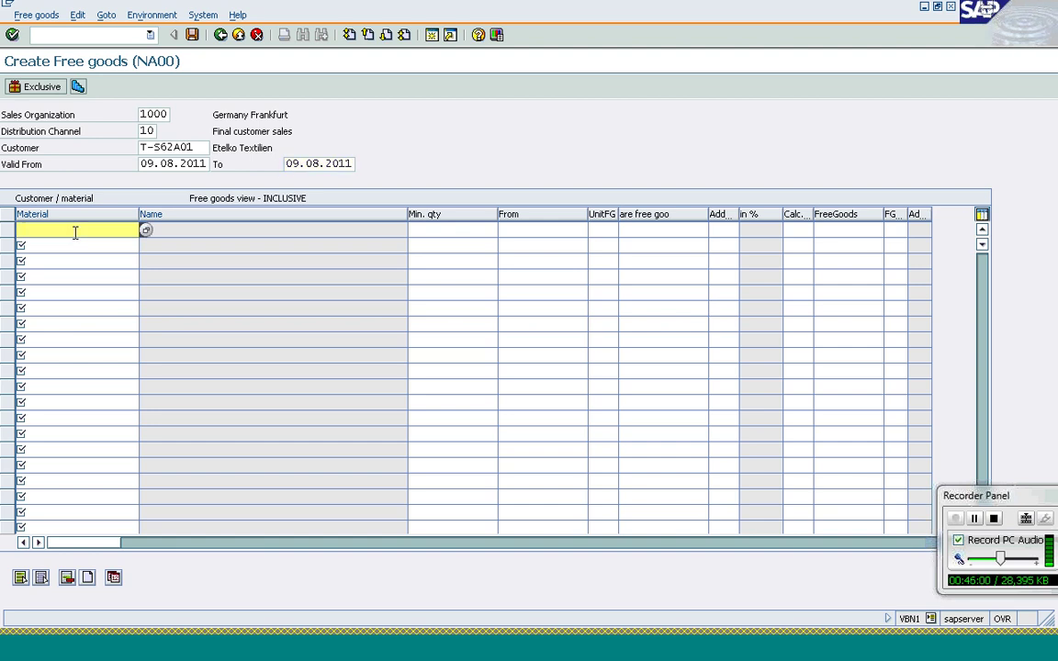
{"action": "type", "text": "t-at103"}
{"action": "key", "text": "shift+Left"}
{"action": "key", "text": "shift+Left"}
{"action": "key", "text": "shift+Left"}
{"action": "key", "text": "shift+Left"}
{"action": "key", "text": "shift+Left"}
{"action": "key", "text": "Delete"}
{"action": "left_click", "coordinate": [29, 90]}
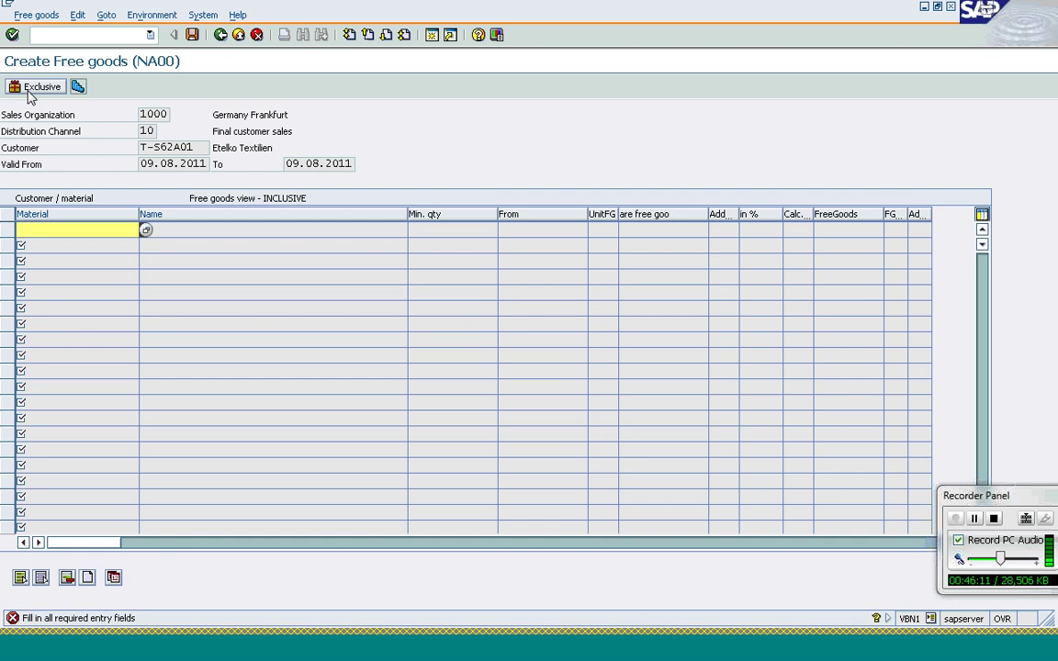
{"action": "left_click", "coordinate": [220, 35]}
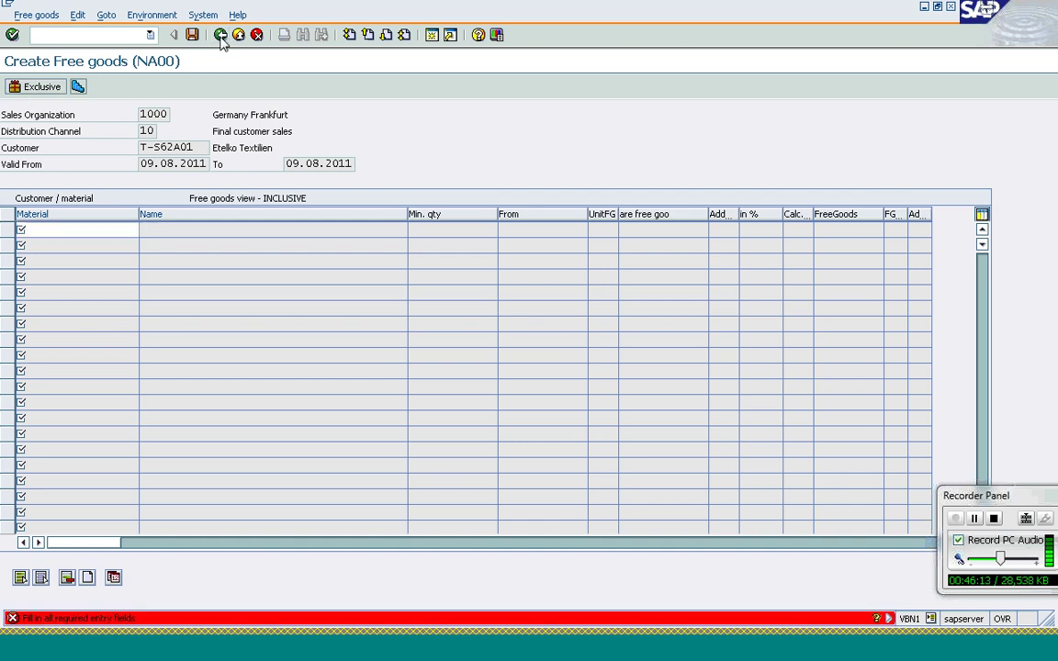
{"action": "left_click", "coordinate": [255, 38]}
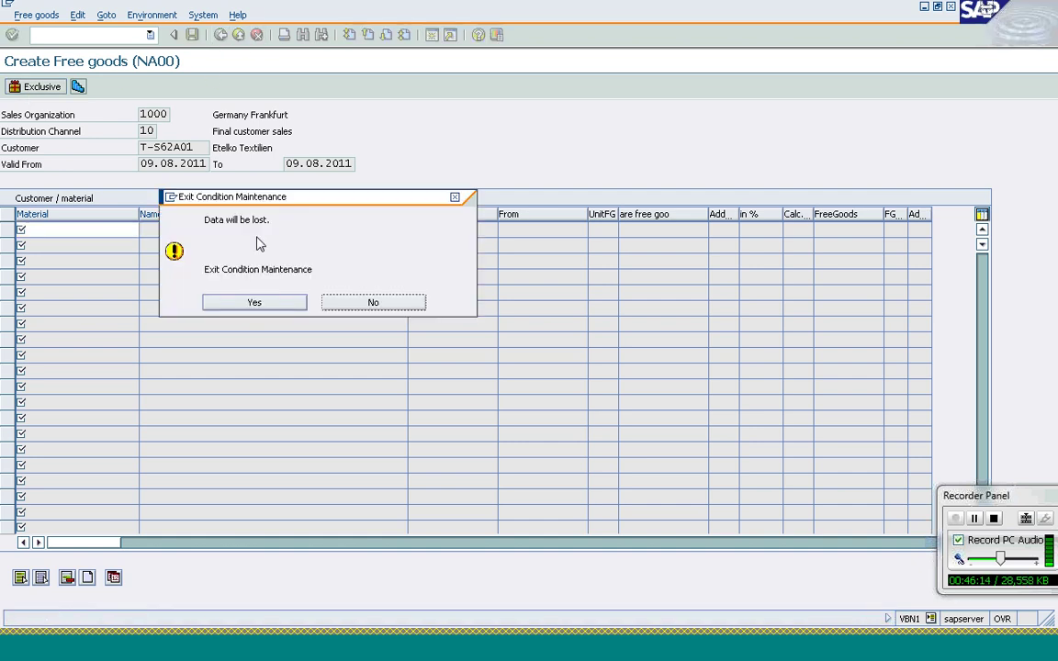
{"action": "left_click", "coordinate": [253, 303]}
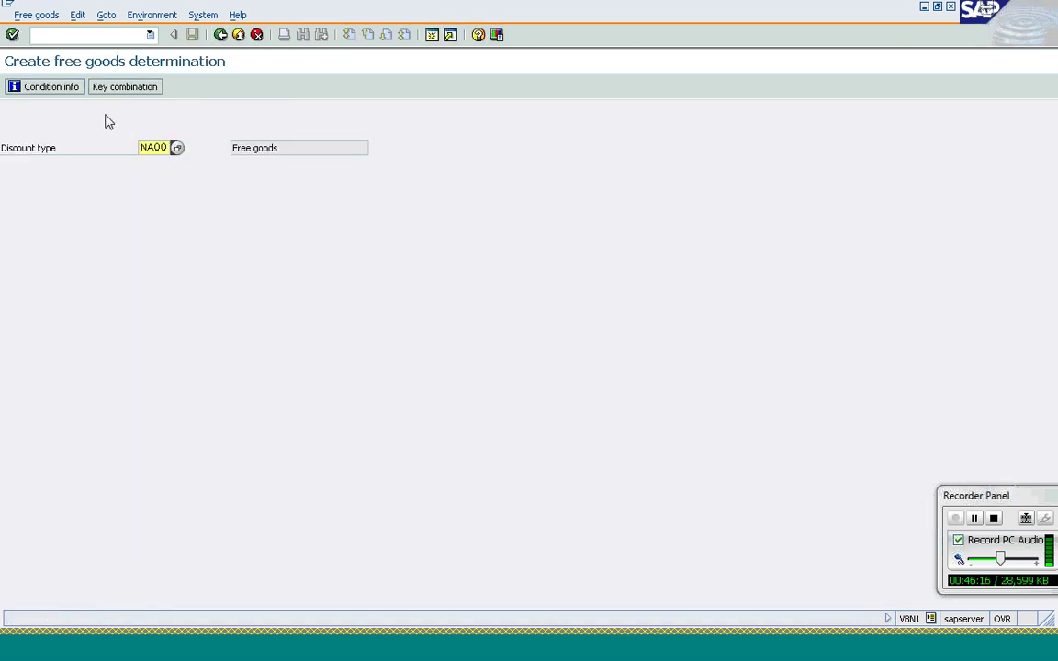
Start creating NA00 free goods with the Customer / material key combination and switch to the exclusive view
{"action": "left_click", "coordinate": [124, 91]}
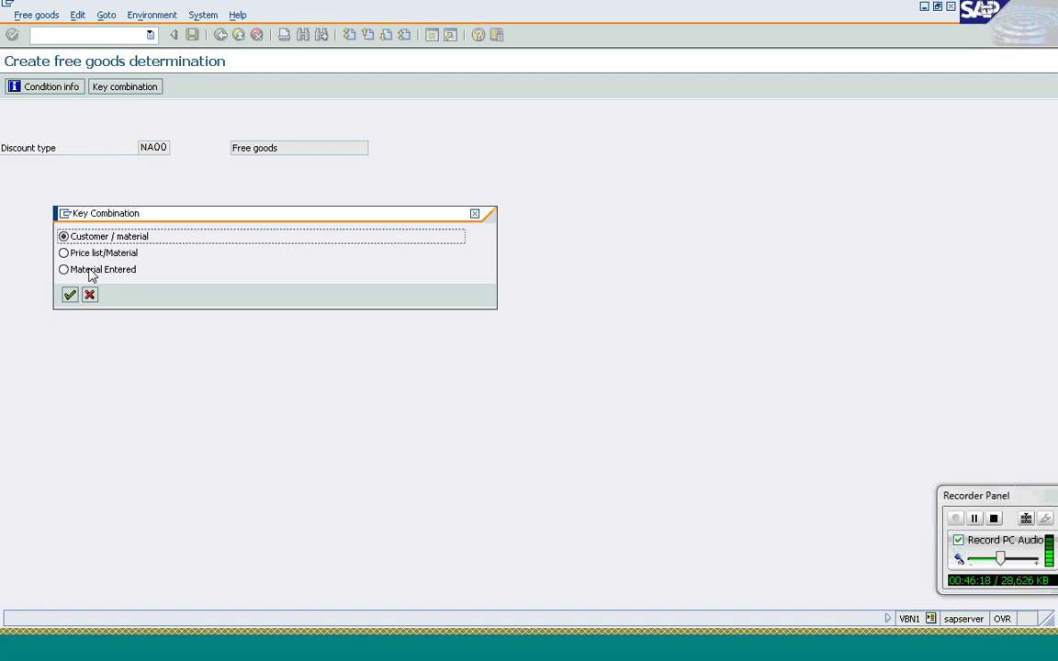
{"action": "left_click", "coordinate": [70, 295]}
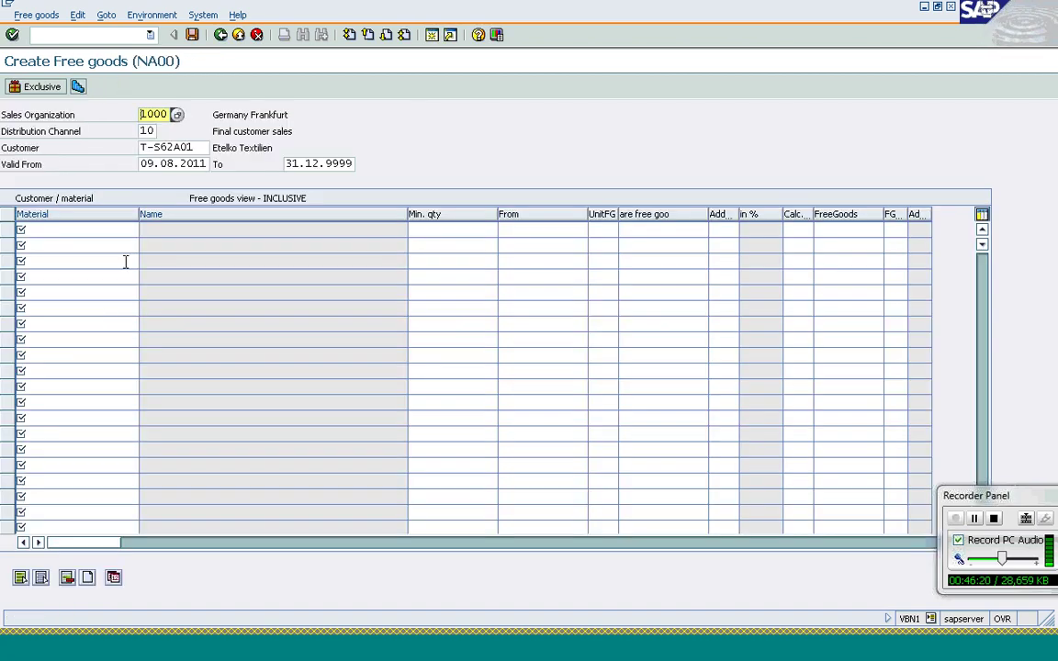
{"action": "left_click", "coordinate": [33, 87]}
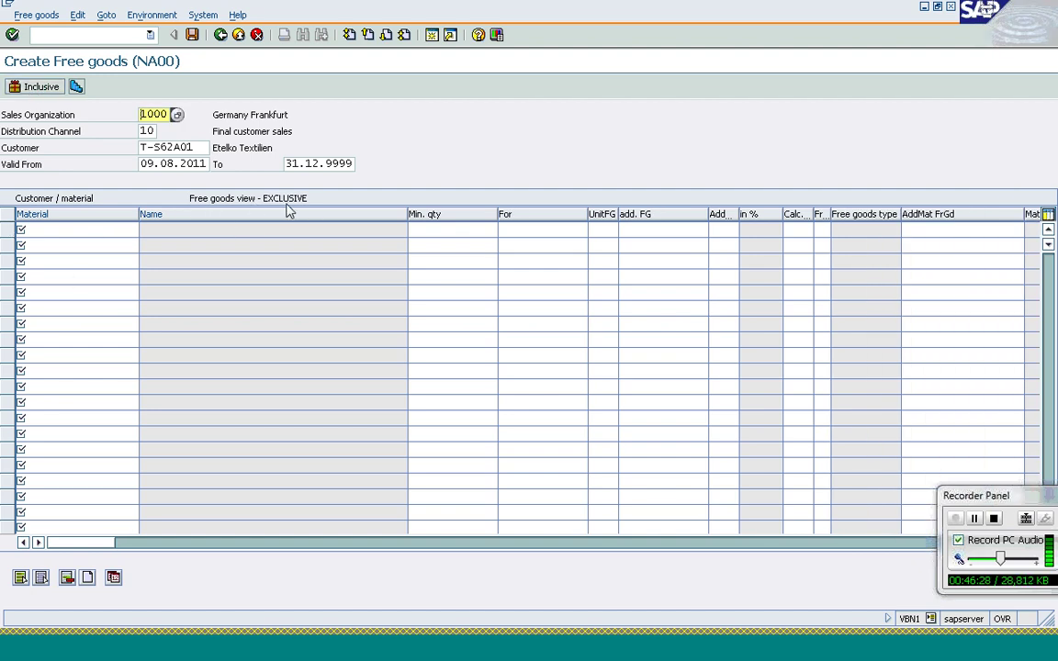
Enter material T-AT103 in the first free goods row with minimum quantity 1 and a free goods quantity of 10 PC
{"action": "left_click", "coordinate": [83, 231]}
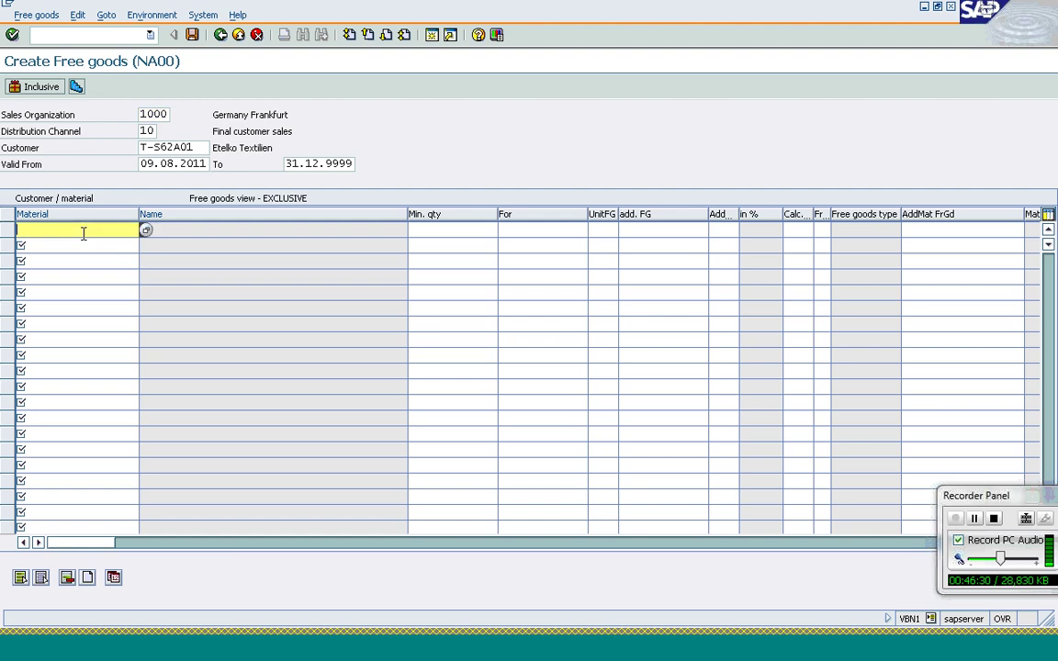
{"action": "type", "text": "t-at103"}
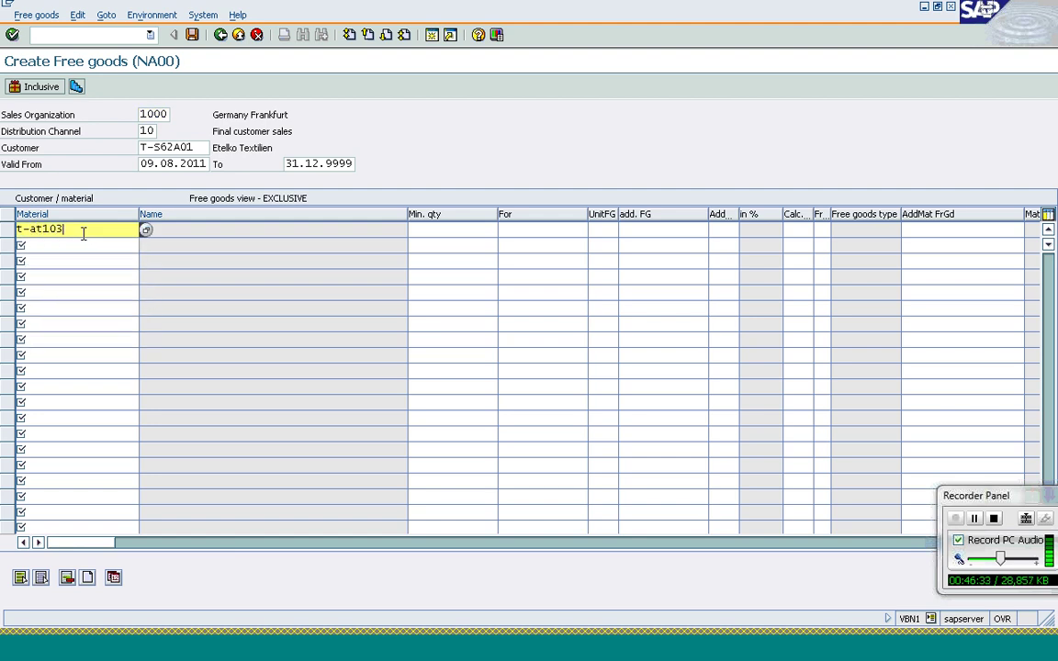
{"action": "key", "text": "Tab"}
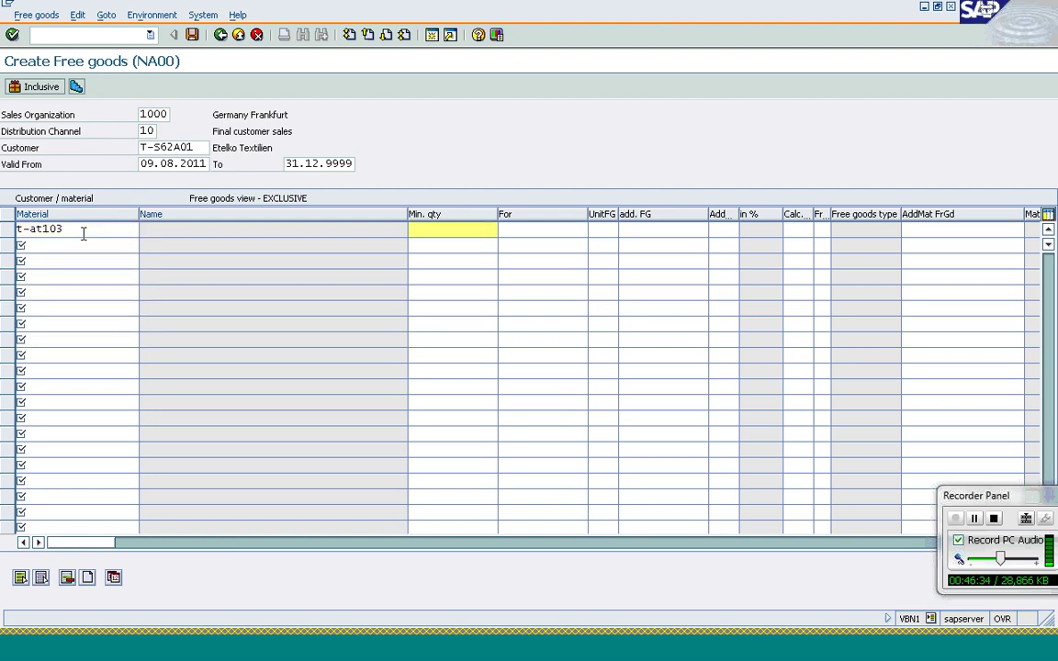
{"action": "type", "text": "1"}
{"action": "key", "text": "Tab"}
{"action": "type", "text": "10"}
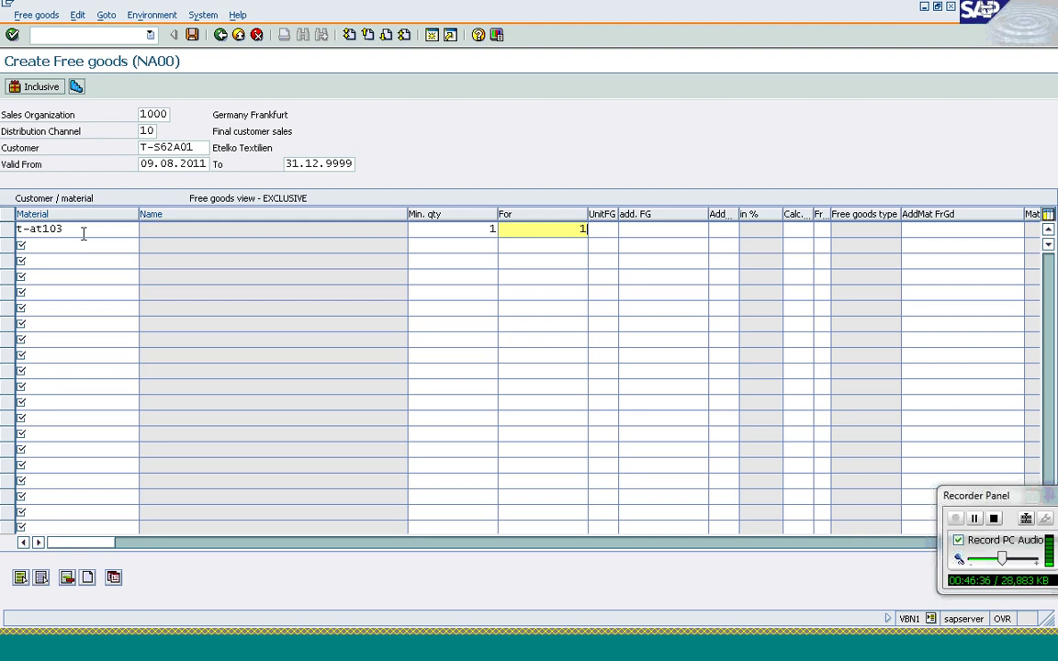
{"action": "key", "text": "Tab"}
{"action": "type", "text": "pc"}
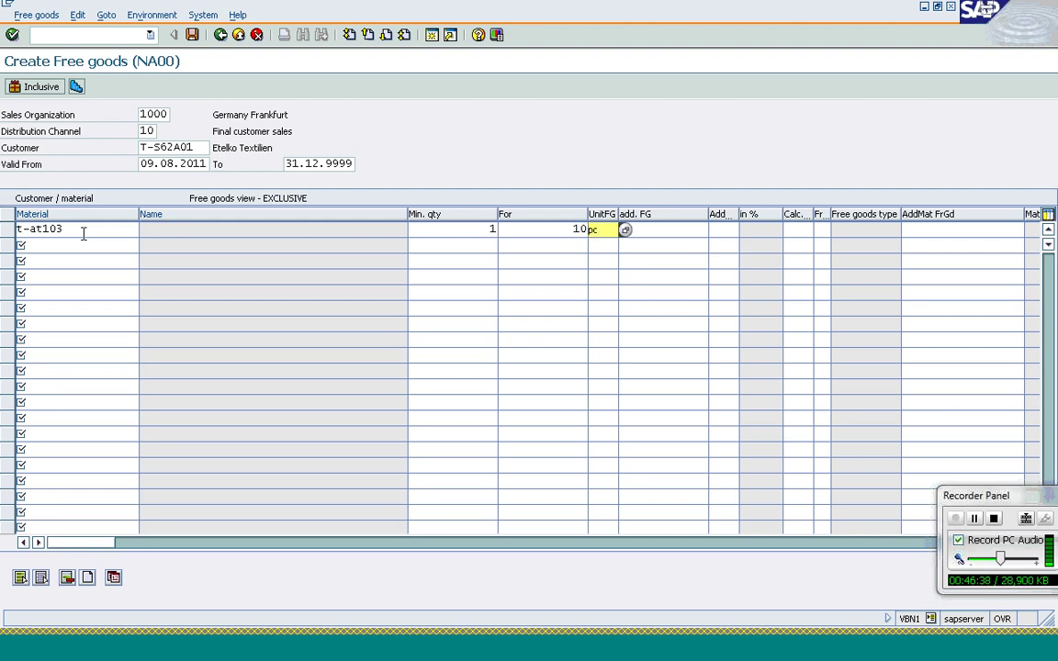
Grant 2 PC of additional material T-AT101 as free goods in the T-AT103 row
{"action": "key", "text": "Tab"}
{"action": "type", "text": "2"}
{"action": "key", "text": "Tab"}
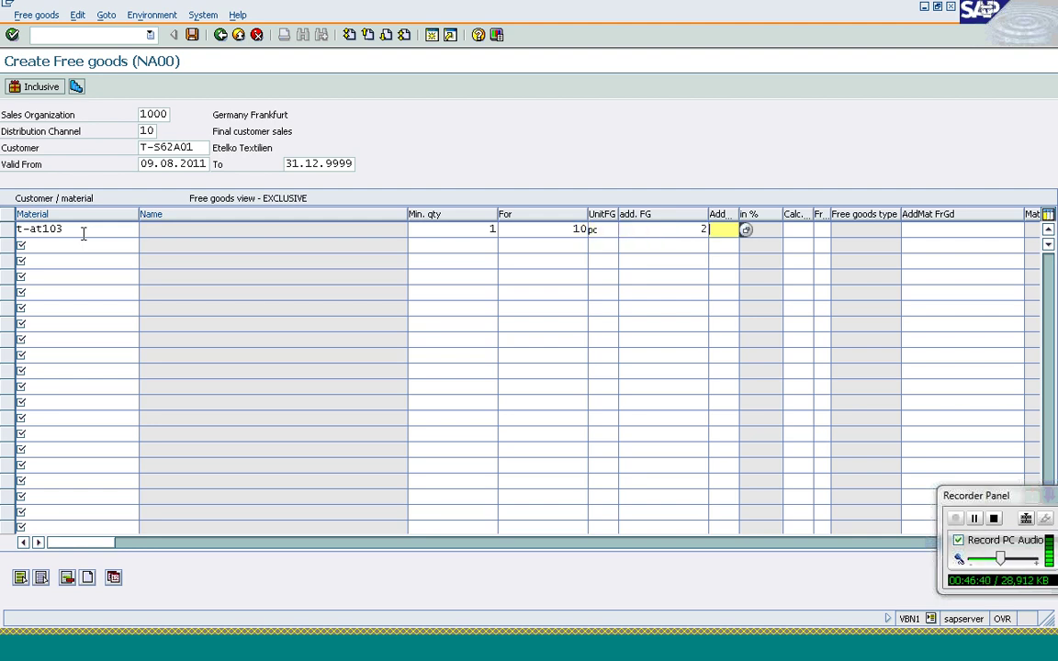
{"action": "type", "text": "pc"}
{"action": "key", "text": "Tab"}
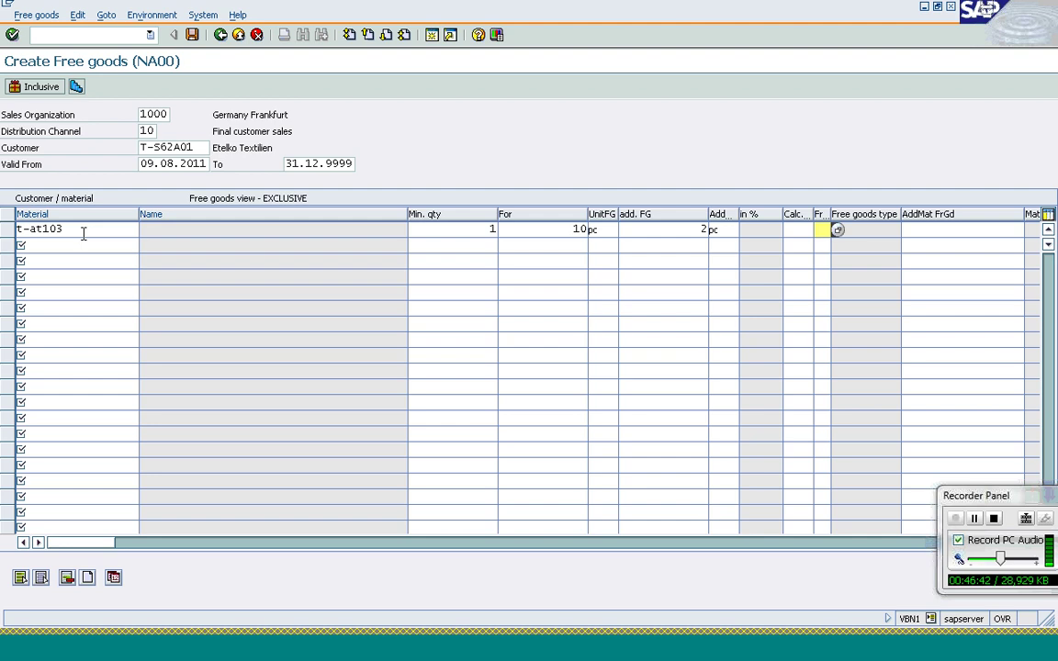
{"action": "key", "text": "Tab"}
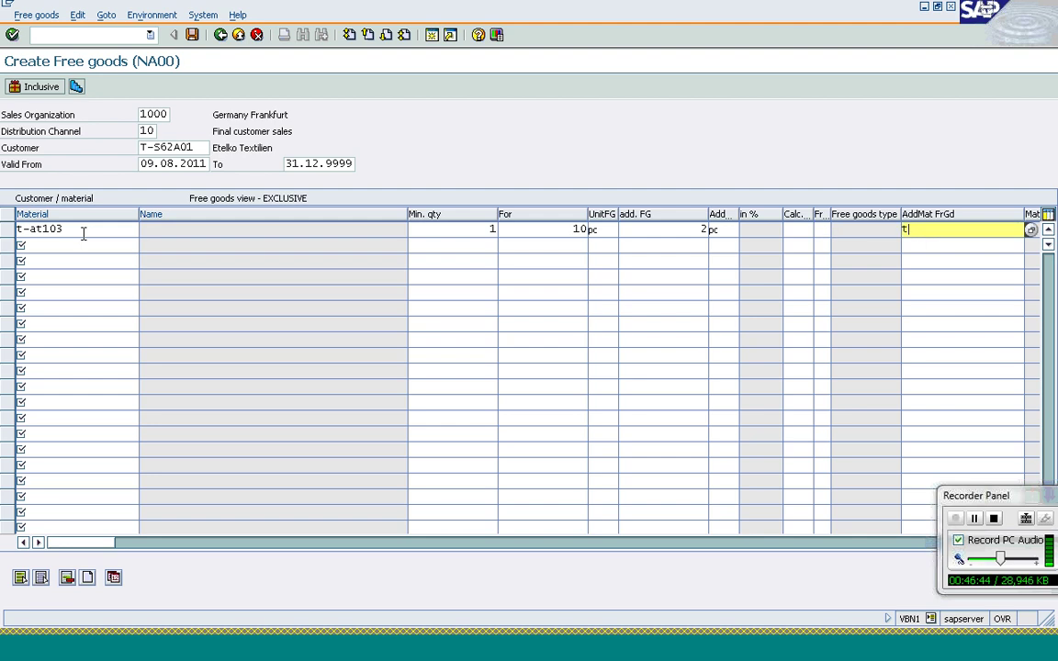
{"action": "type", "text": "t-at101"}
{"action": "key", "text": "Return"}
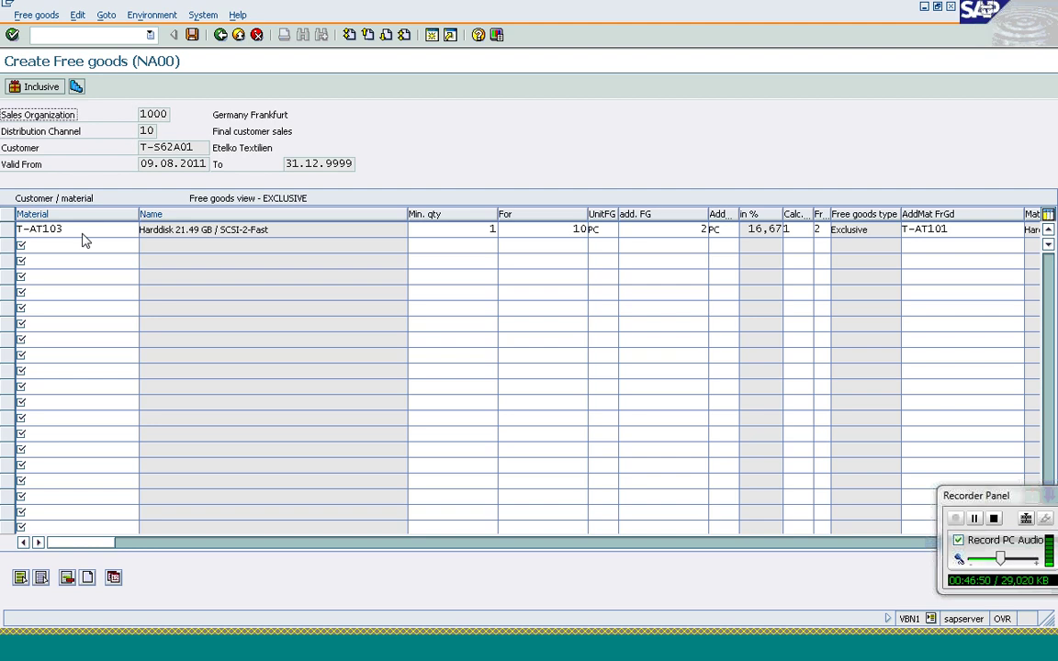
Look up the available calculation routines for the T-AT103 free goods record and close the list without changing the rule
{"action": "left_click", "coordinate": [936, 235]}
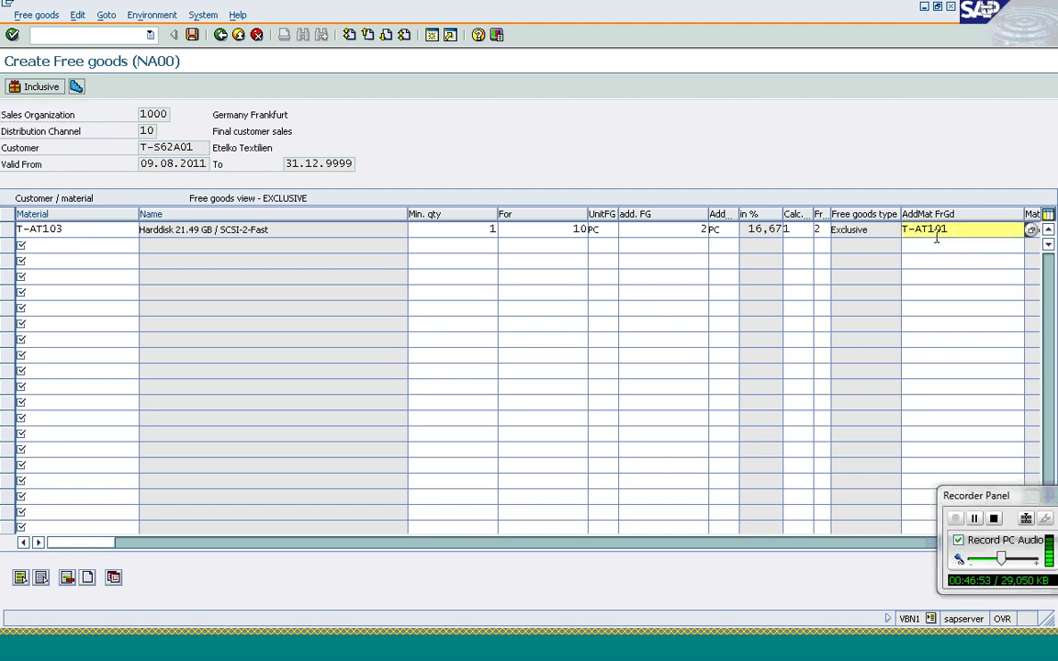
{"action": "left_click", "coordinate": [801, 234]}
{"action": "left_click", "coordinate": [817, 235]}
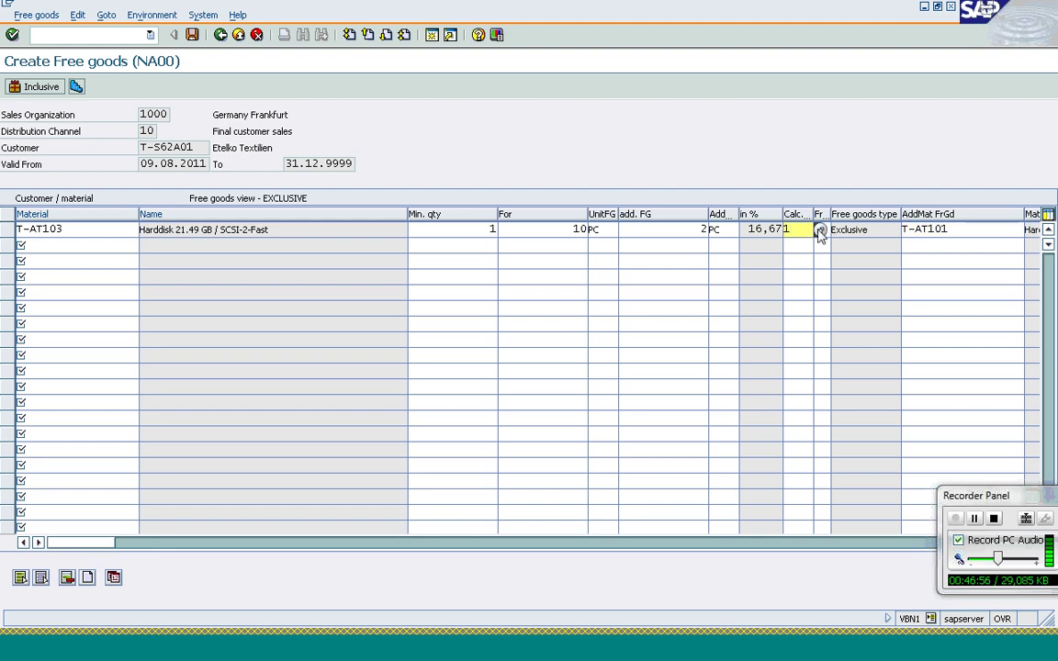
{"action": "type", "text": "2"}
{"action": "key", "text": "Return"}
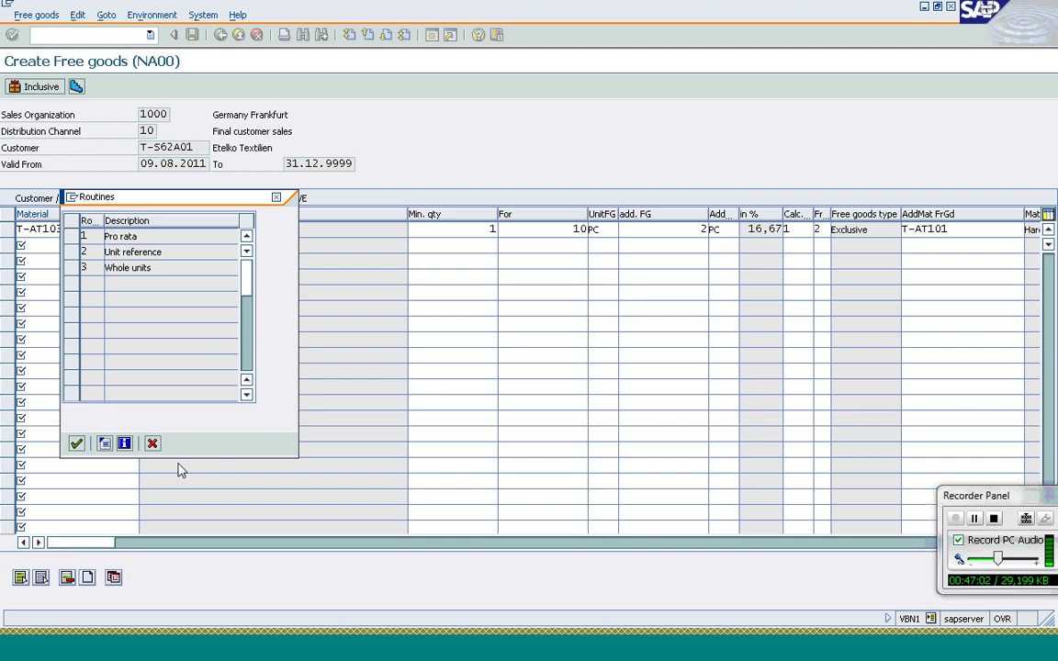
{"action": "left_click", "coordinate": [152, 443]}
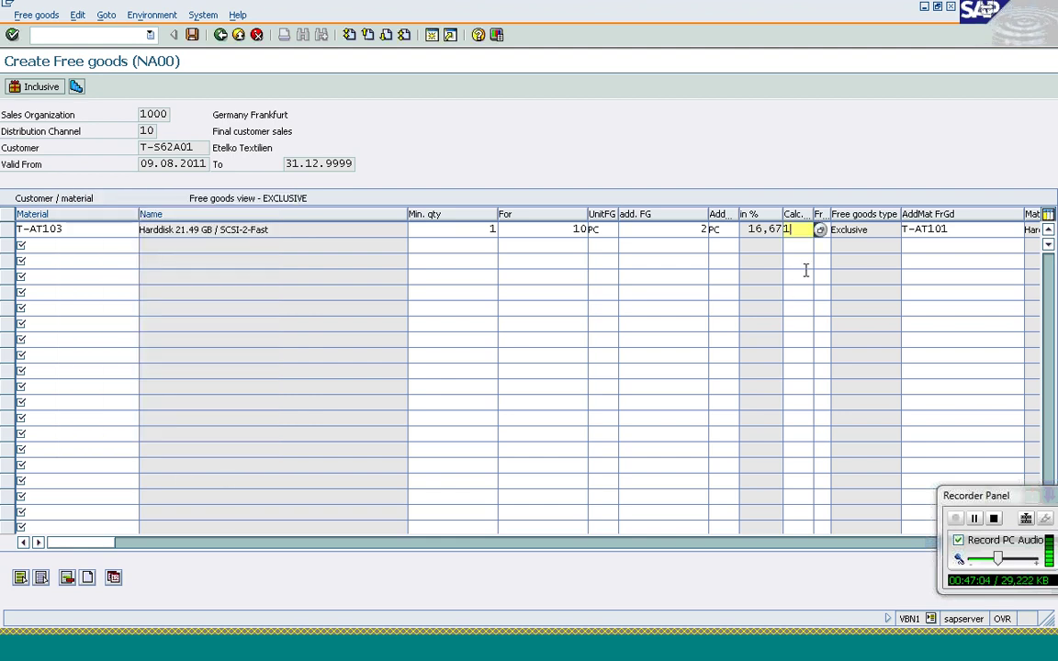
Look up the available free goods categories for the T-AT103 record and close the list without choosing another
{"action": "key", "text": "Tab"}
{"action": "type", "text": "2"}
{"action": "left_click", "coordinate": [838, 230]}
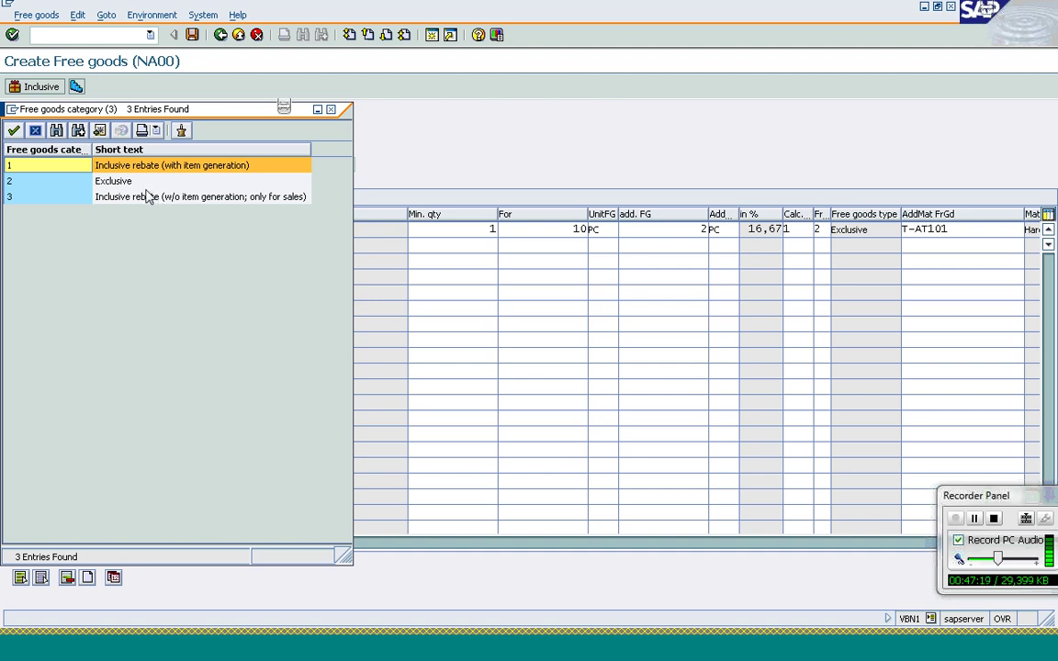
{"action": "left_click", "coordinate": [36, 130]}
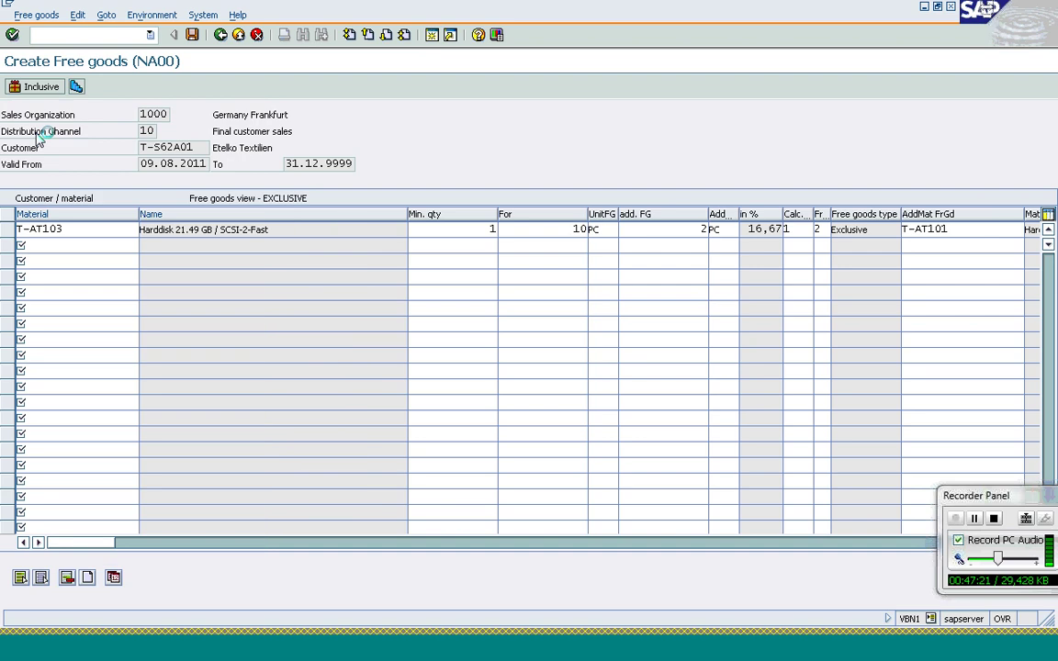
Open the scales of the T-AT103 record and add a second level with minimum quantity 51 and free goods quantity 10 PC
{"action": "left_click", "coordinate": [48, 229]}
{"action": "left_click", "coordinate": [76, 86]}
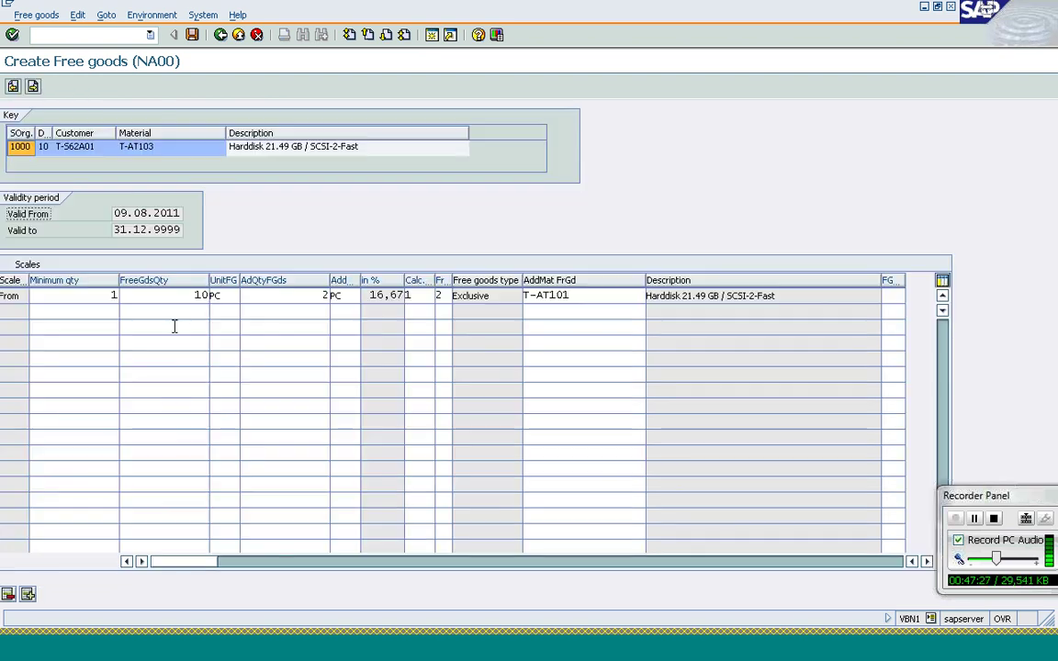
{"action": "left_click", "coordinate": [102, 310]}
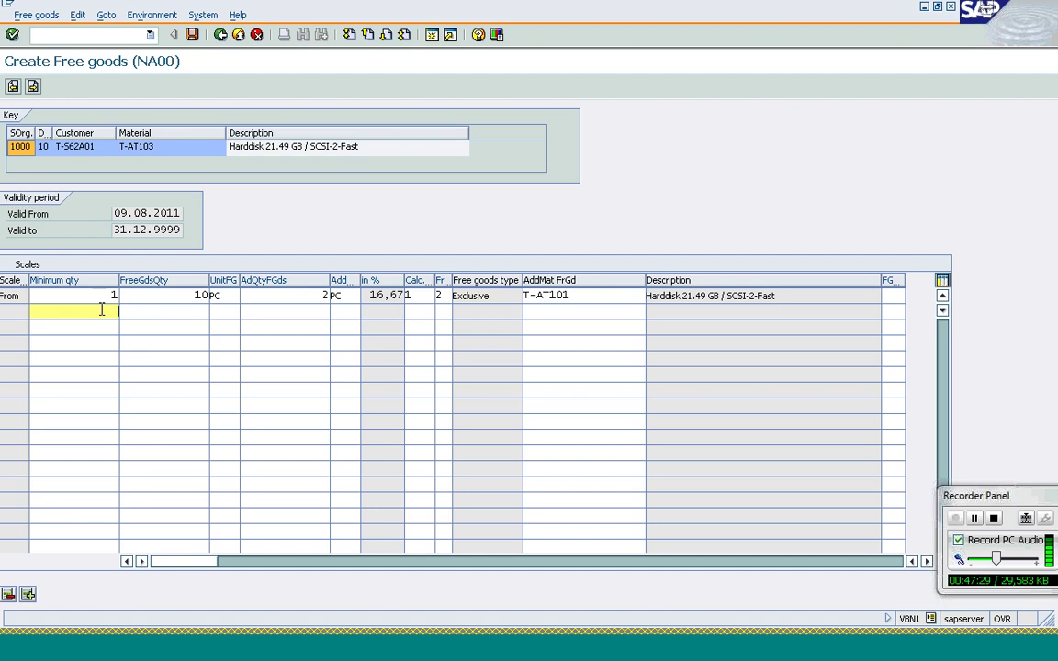
{"action": "type", "text": "51"}
{"action": "key", "text": "Tab"}
{"action": "type", "text": "10"}
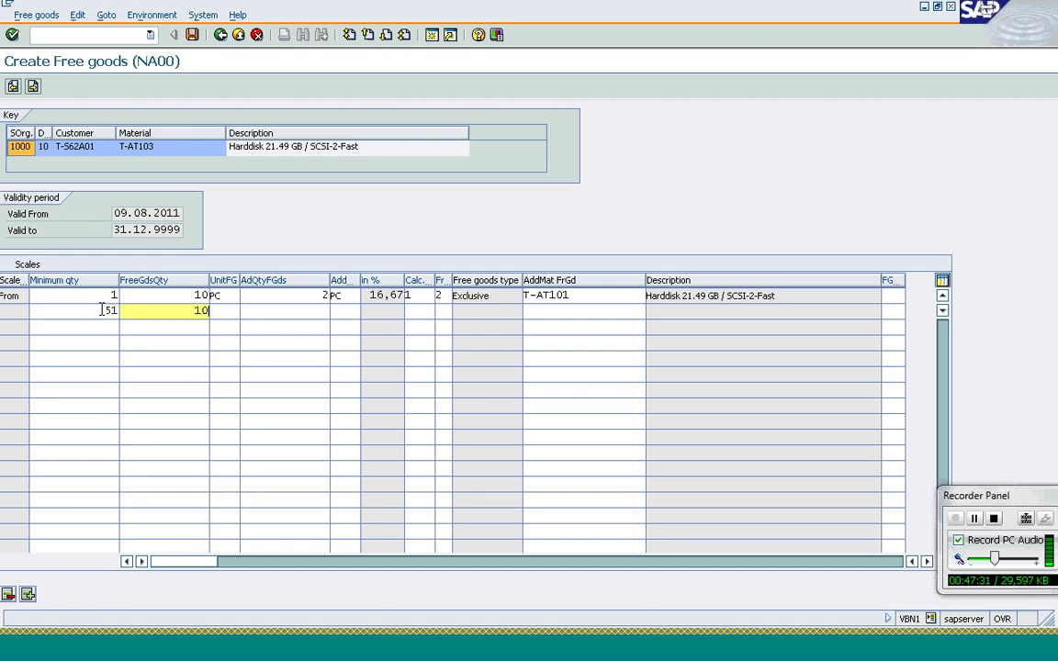
{"action": "key", "text": "Tab"}
{"action": "type", "text": "p"}
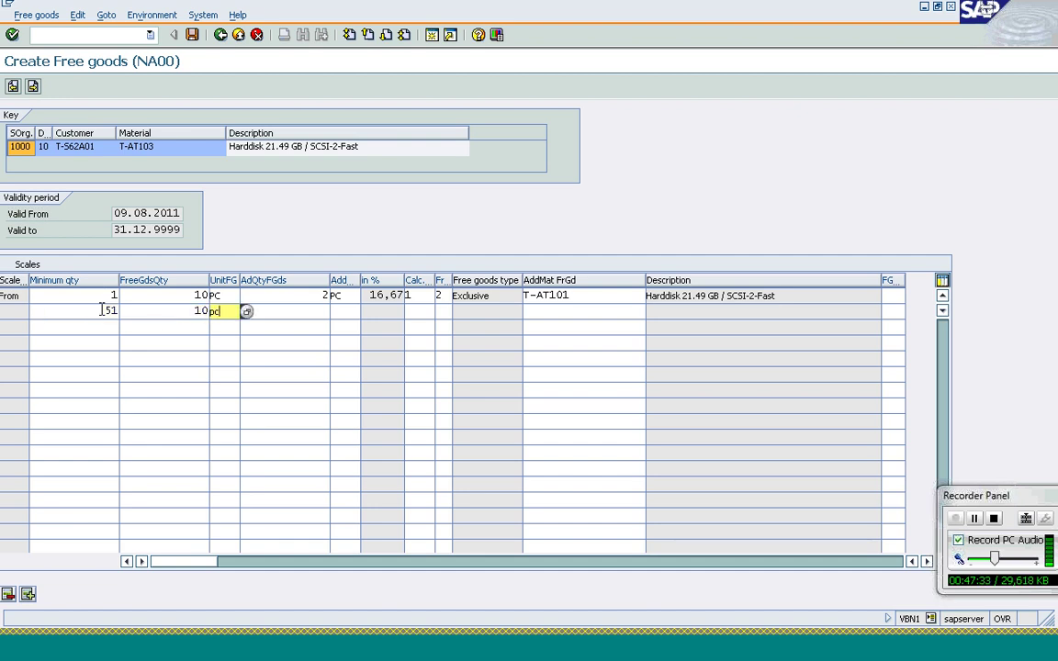
Set the additional free goods quantity of the level starting at 51 to 5 PC
{"action": "key", "text": "Tab"}
{"action": "type", "text": "5"}
{"action": "key", "text": "Tab"}
{"action": "type", "text": "p"}
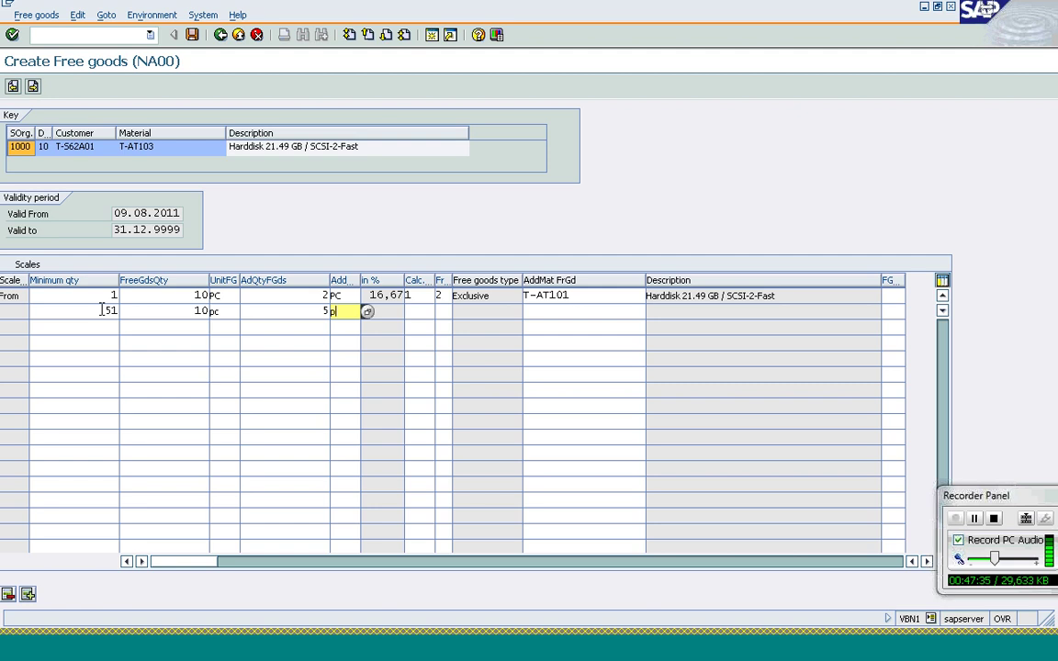
{"action": "type", "text": "c"}
{"action": "key", "text": "Return"}
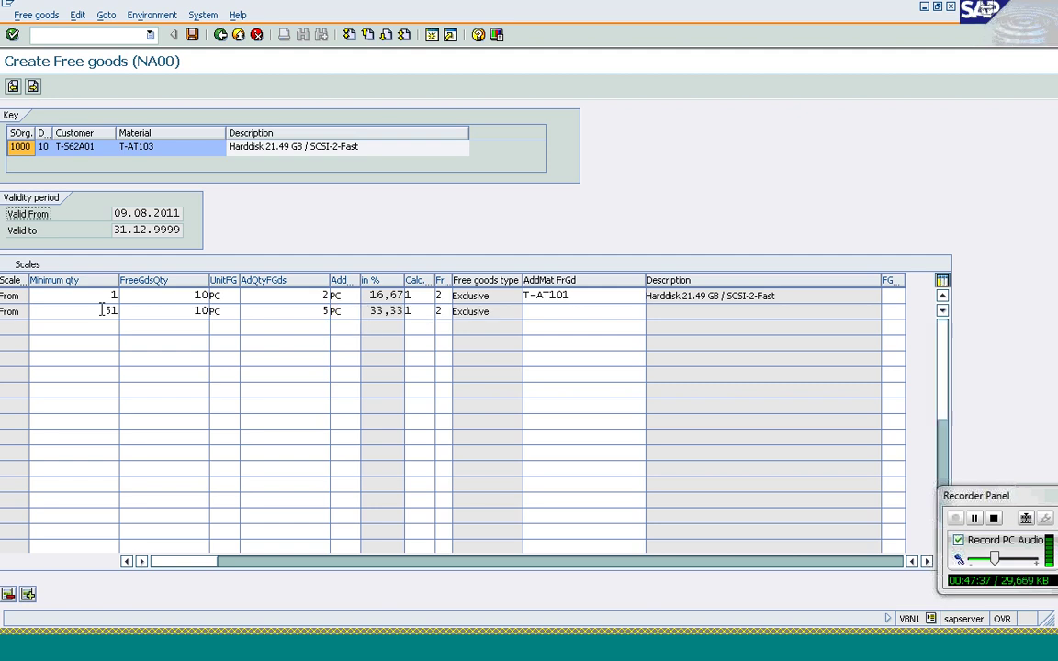
Assign T-AT101 as the additional material of the level starting at 51 and save the free goods record
{"action": "left_click", "coordinate": [560, 310]}
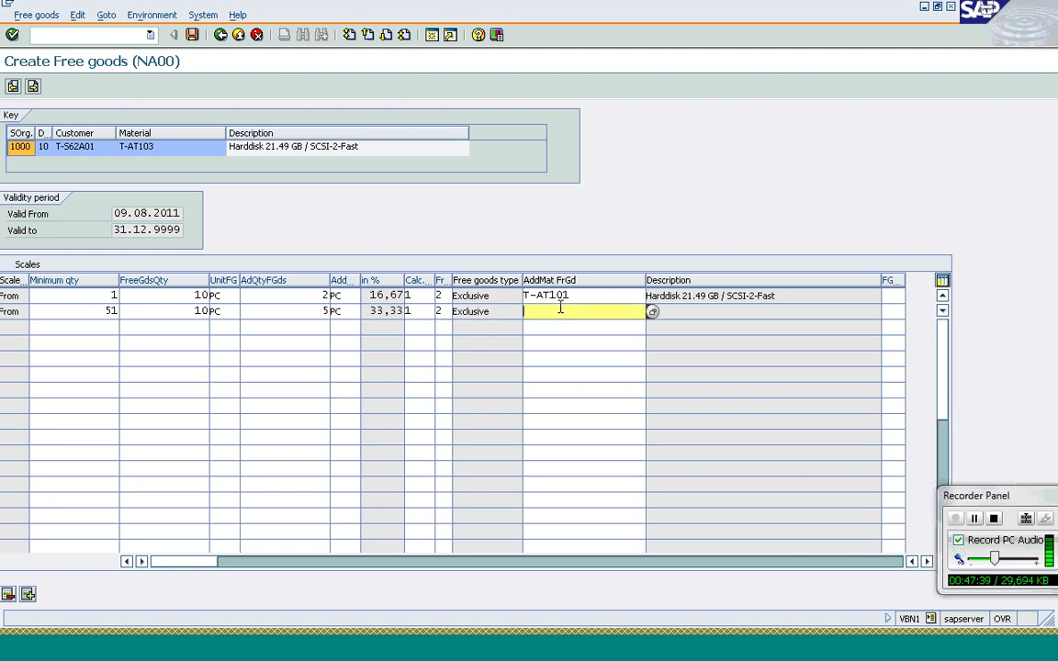
{"action": "type", "text": "t-at101"}
{"action": "key", "text": "Return"}
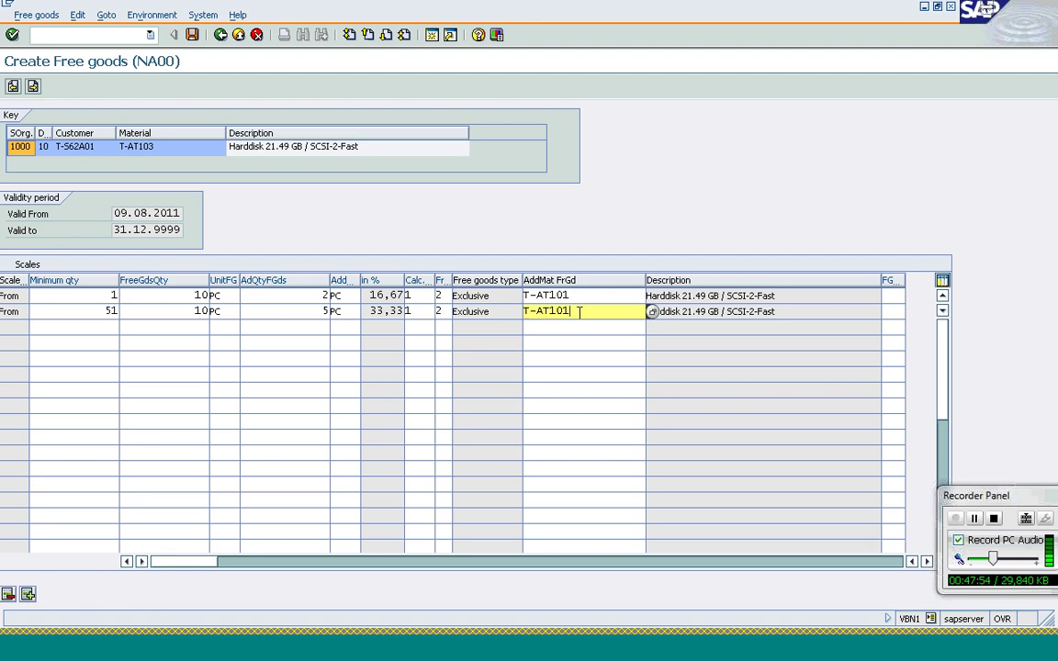
{"action": "left_click", "coordinate": [221, 40]}
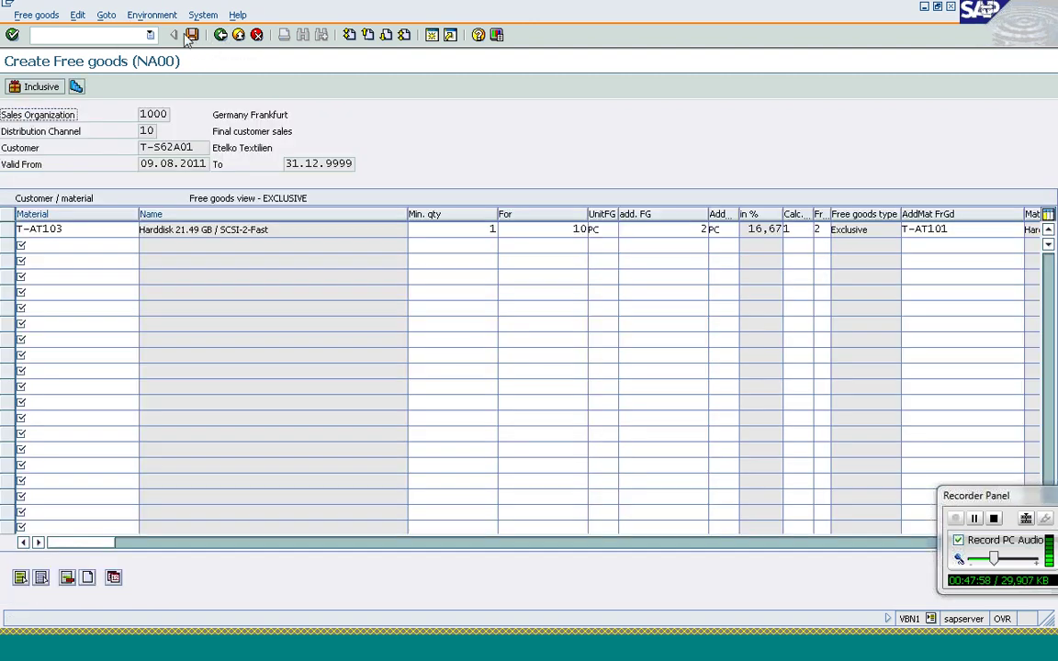
{"action": "left_click", "coordinate": [193, 35]}
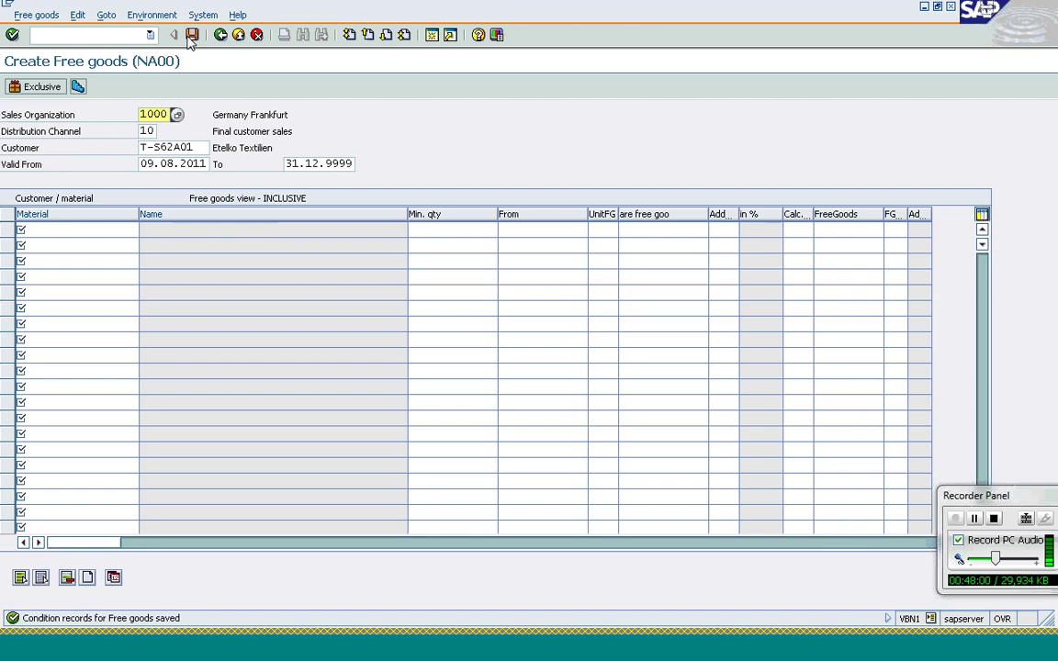
Start a standard sales order with transaction VA01, entering the customer number as sold-to party and "Exclusive Free Goods" as PO number
{"action": "left_click", "coordinate": [108, 36]}
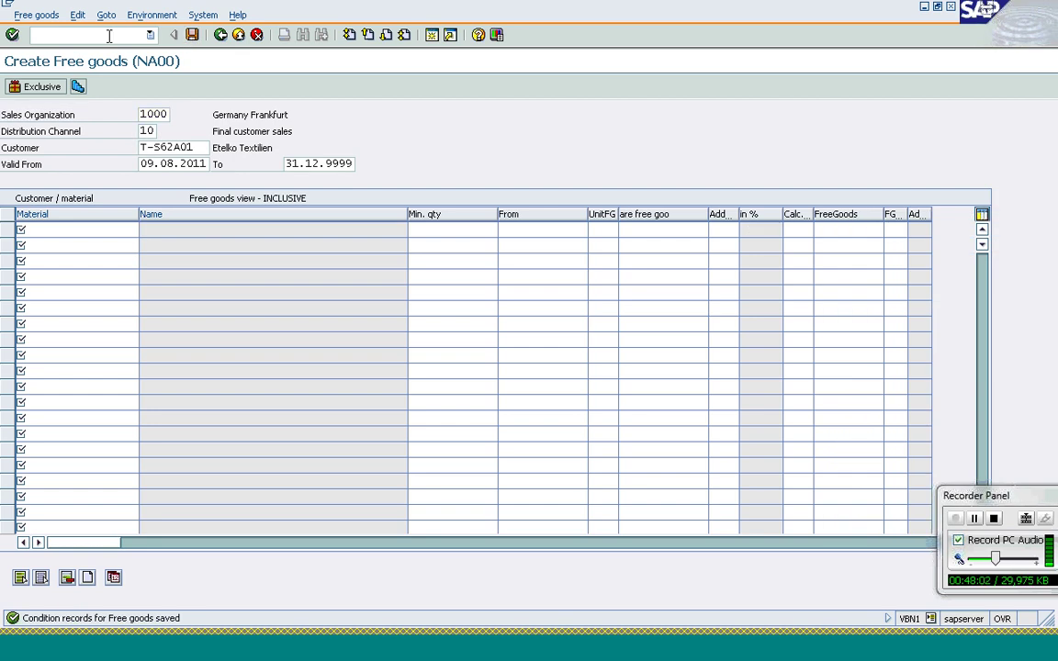
{"action": "type", "text": "/nva01"}
{"action": "key", "text": "Return"}
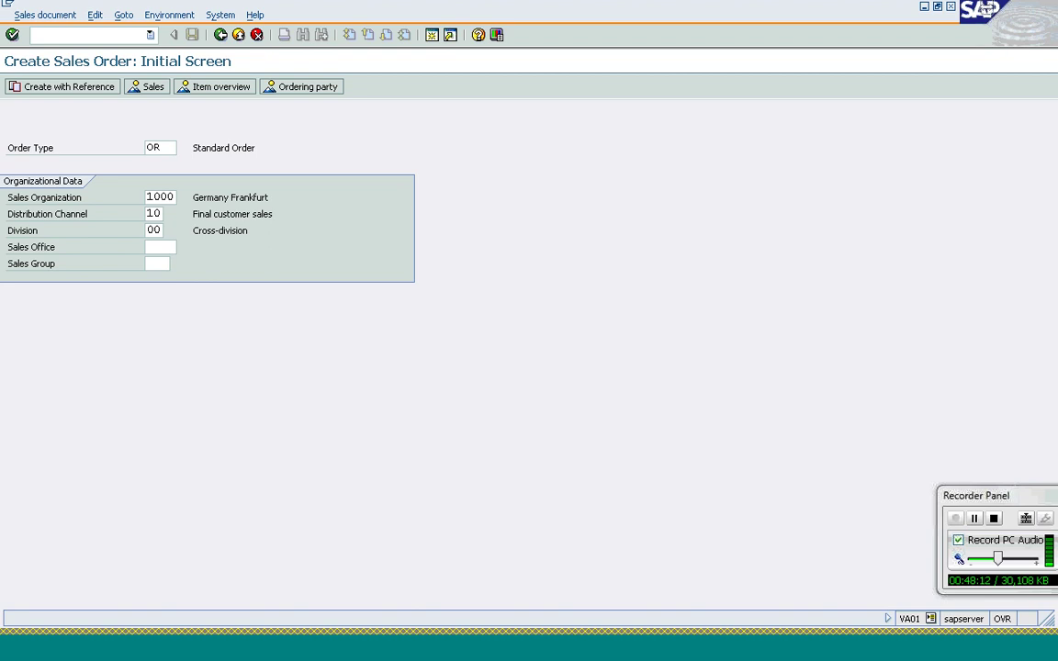
{"action": "key", "text": "Return"}
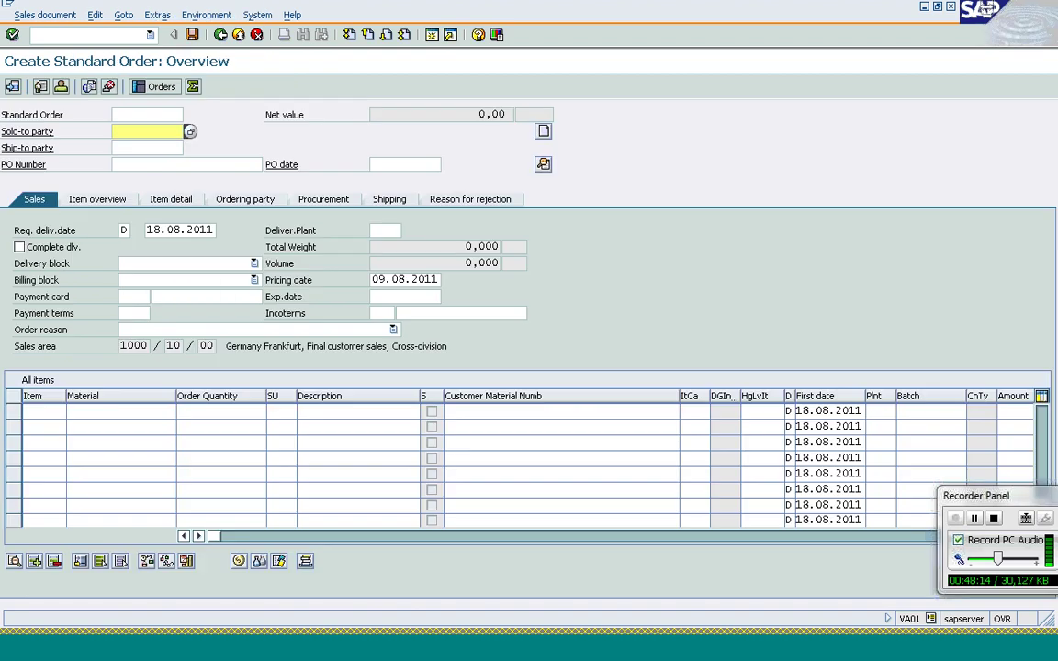
{"action": "type", "text": "t-s62a01"}
{"action": "left_click", "coordinate": [184, 164]}
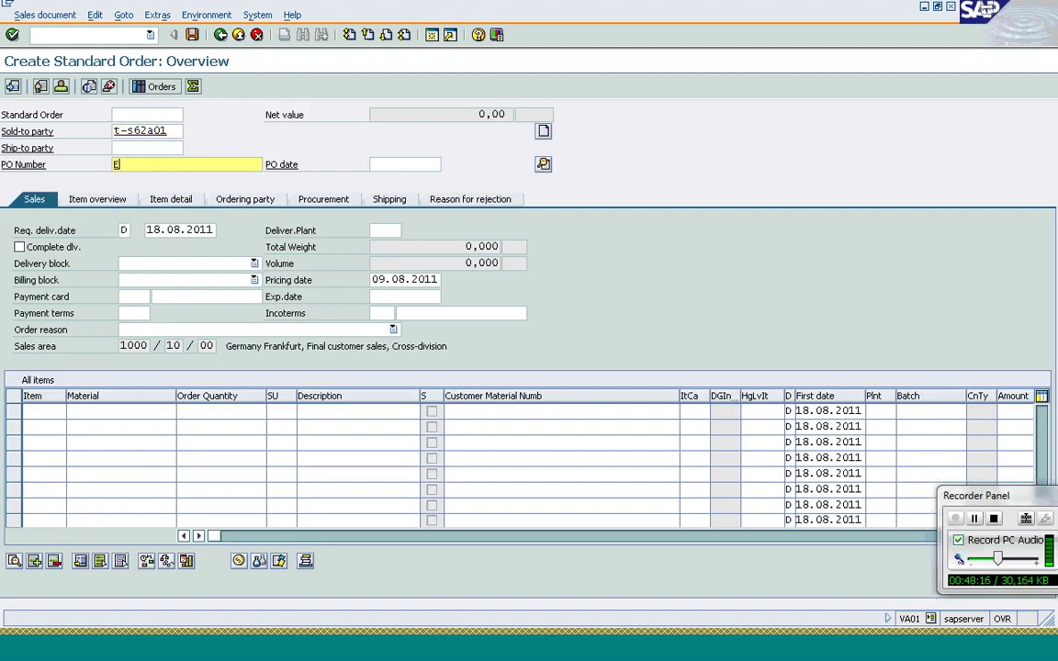
{"action": "type", "text": "Exclusive Free Goods"}
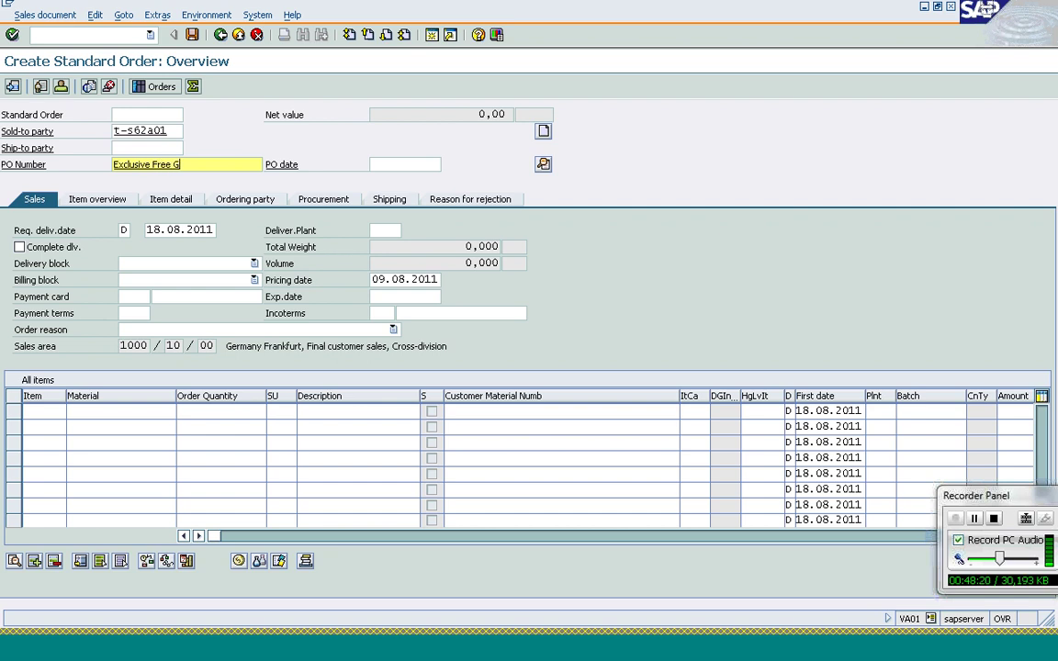
{"action": "key", "text": "Return"}
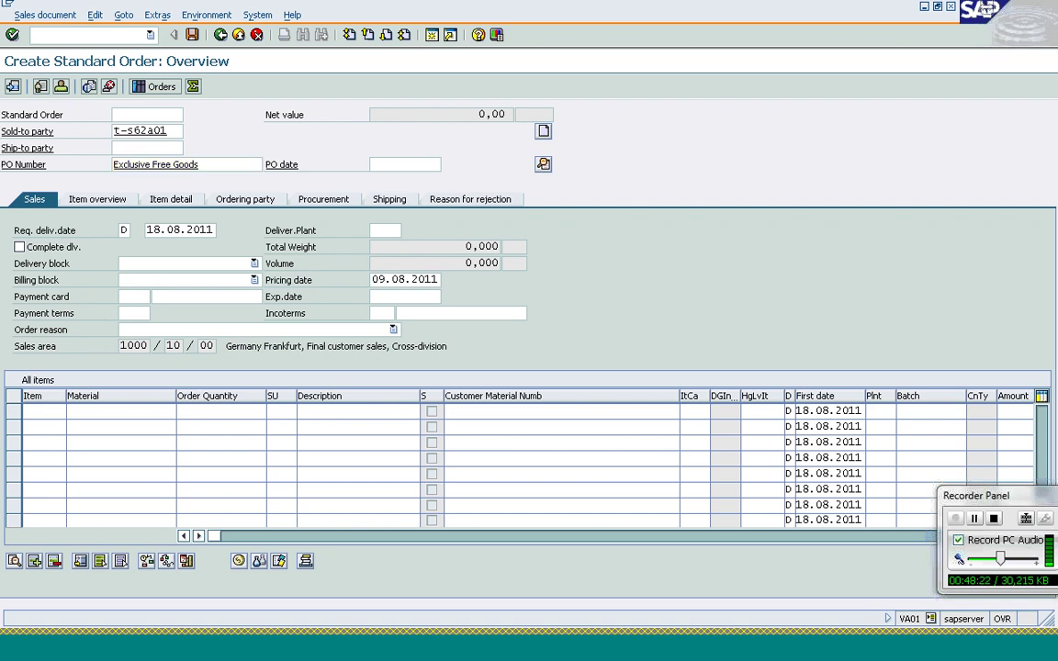
Order a quantity of 10 of material T-AT103 in the first item line and check the generated free goods item
{"action": "left_click", "coordinate": [135, 412]}
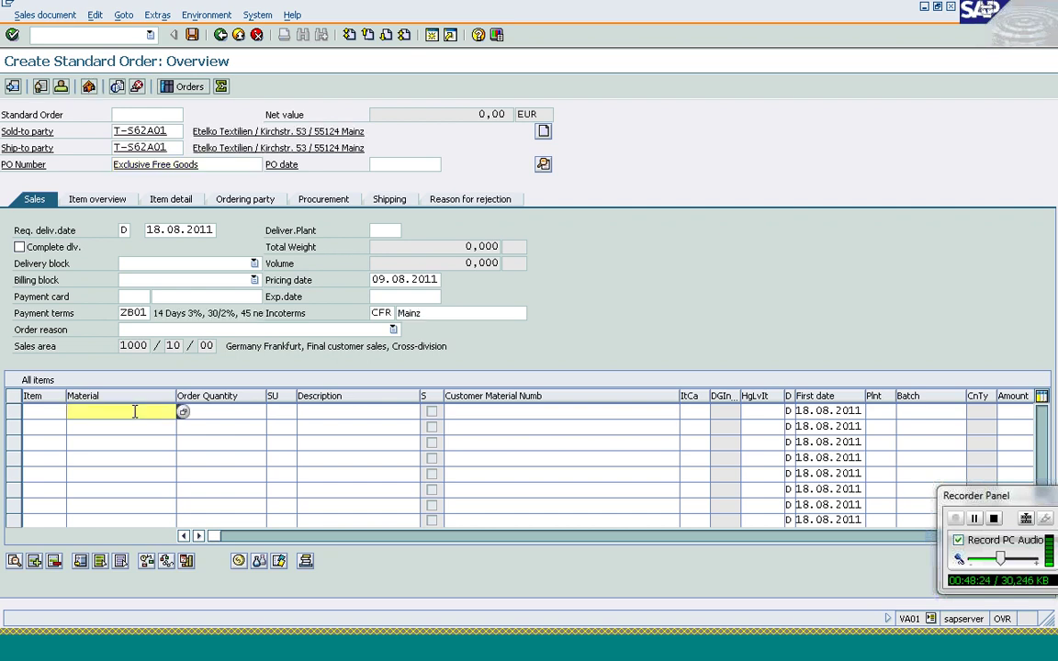
{"action": "type", "text": "t-a"}
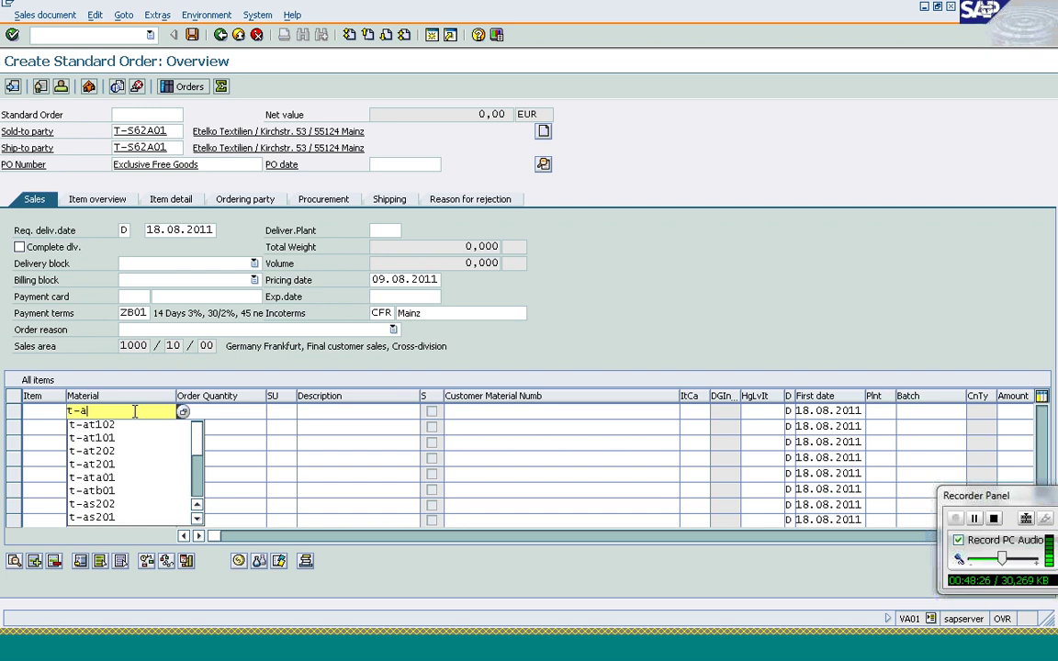
{"action": "type", "text": "t103"}
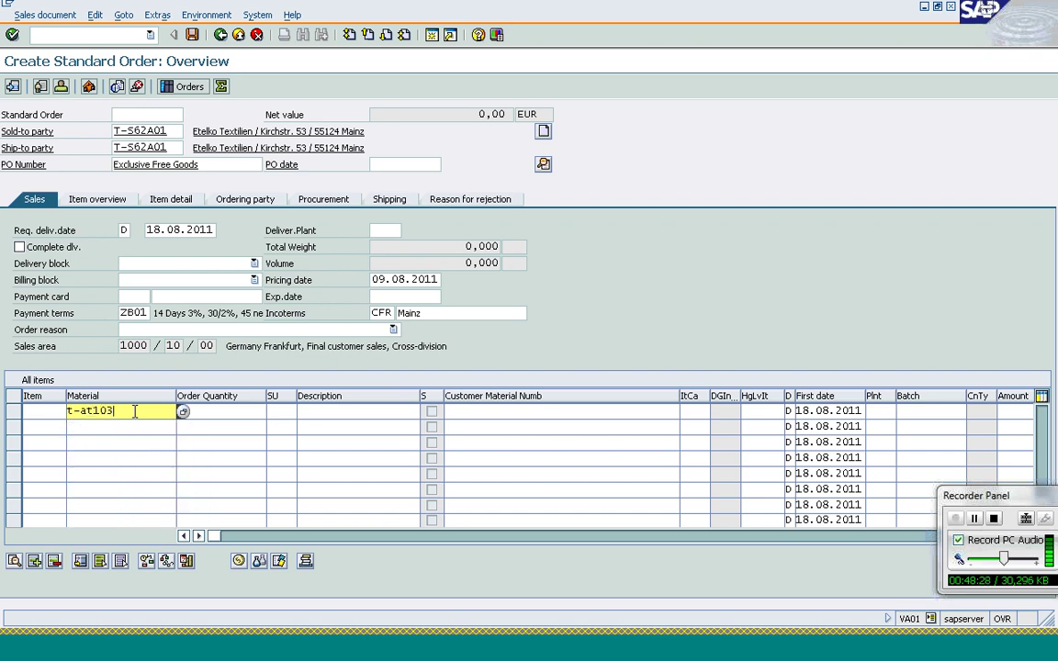
{"action": "key", "text": "Tab"}
{"action": "type", "text": "10"}
{"action": "key", "text": "Return"}
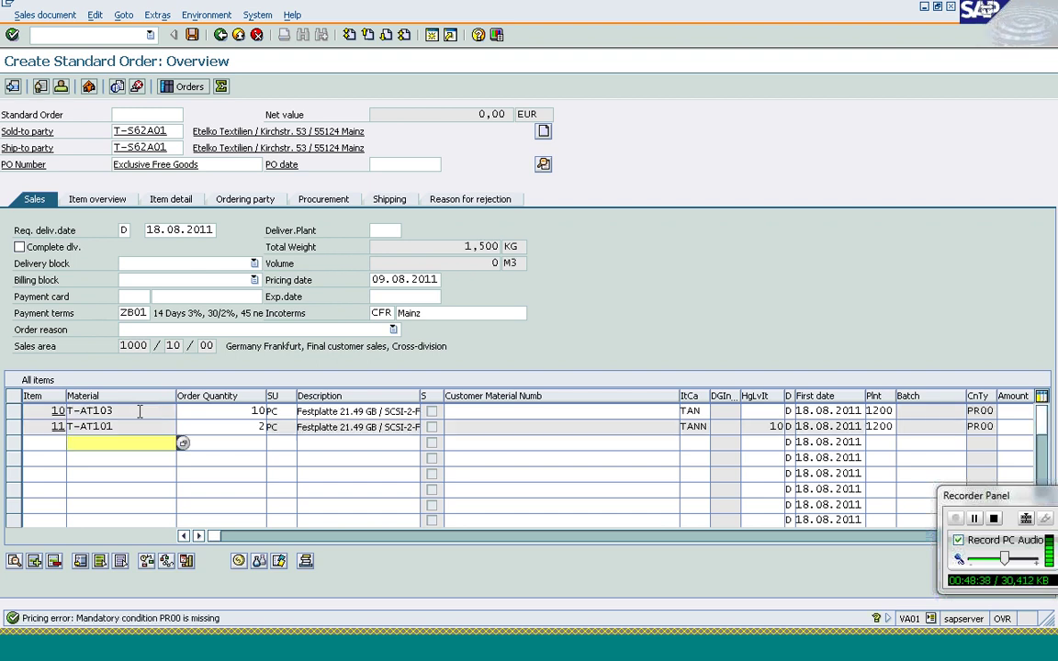
{"action": "left_click", "coordinate": [260, 426]}
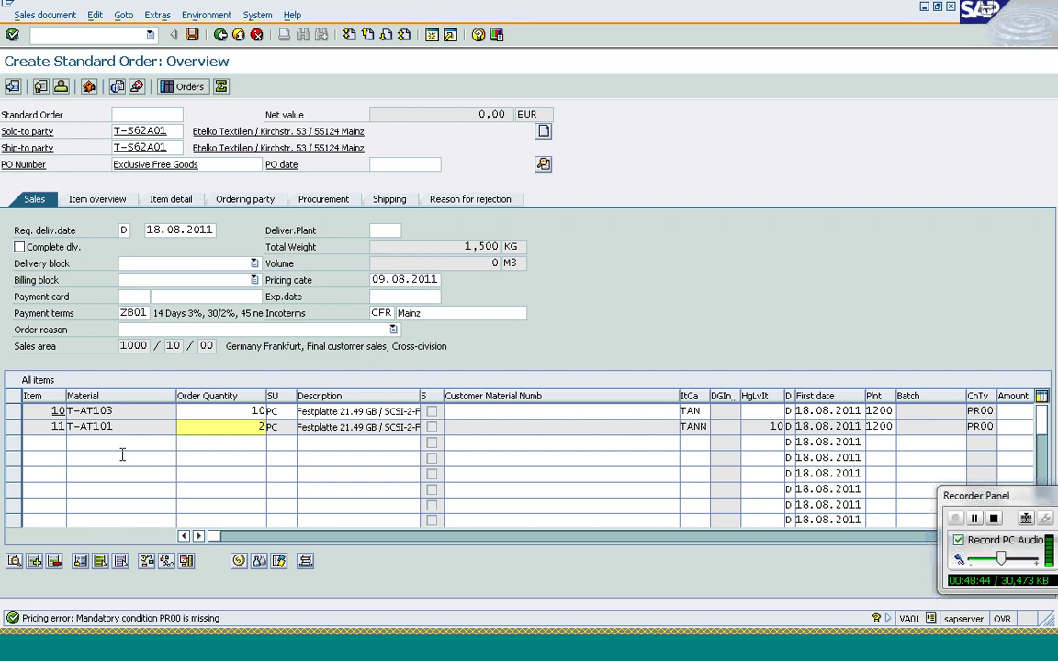
{"action": "key", "text": "Return"}
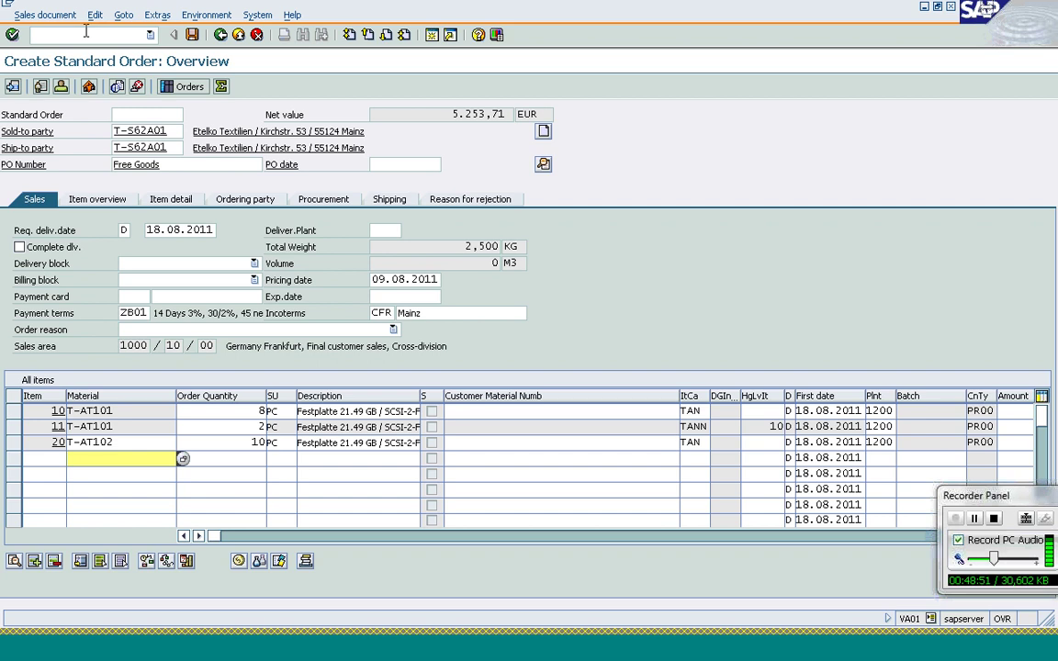
Start transaction VBN1 from the other sales order session and create NA00 free goods with the Material Entered key combination
{"action": "left_click", "coordinate": [87, 34]}
{"action": "type", "text": "/nvbn"}
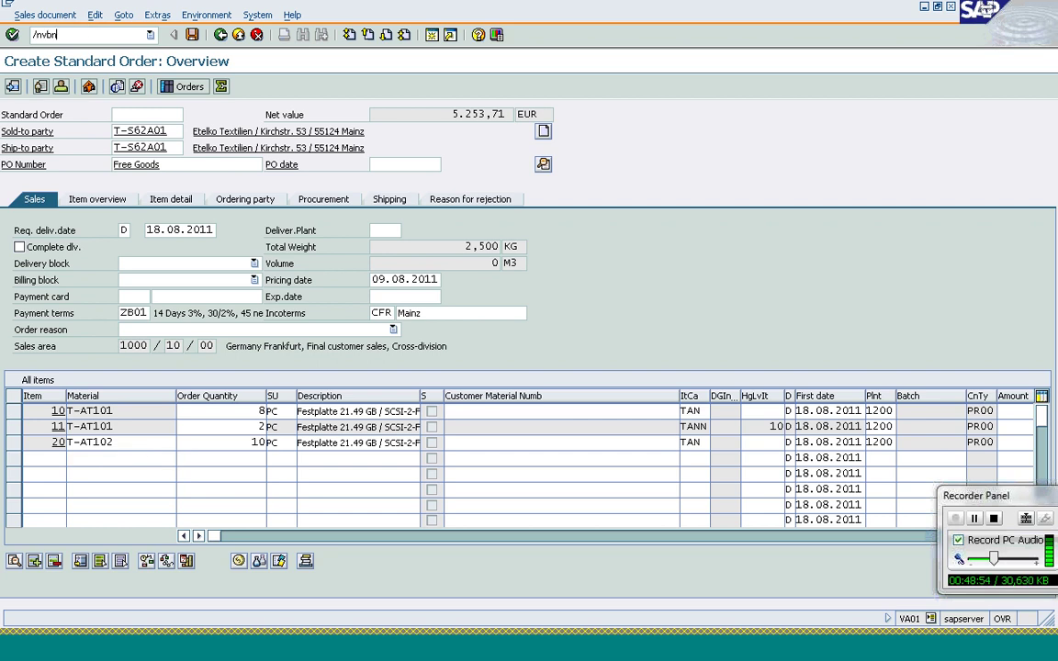
{"action": "type", "text": "1"}
{"action": "key", "text": "Return"}
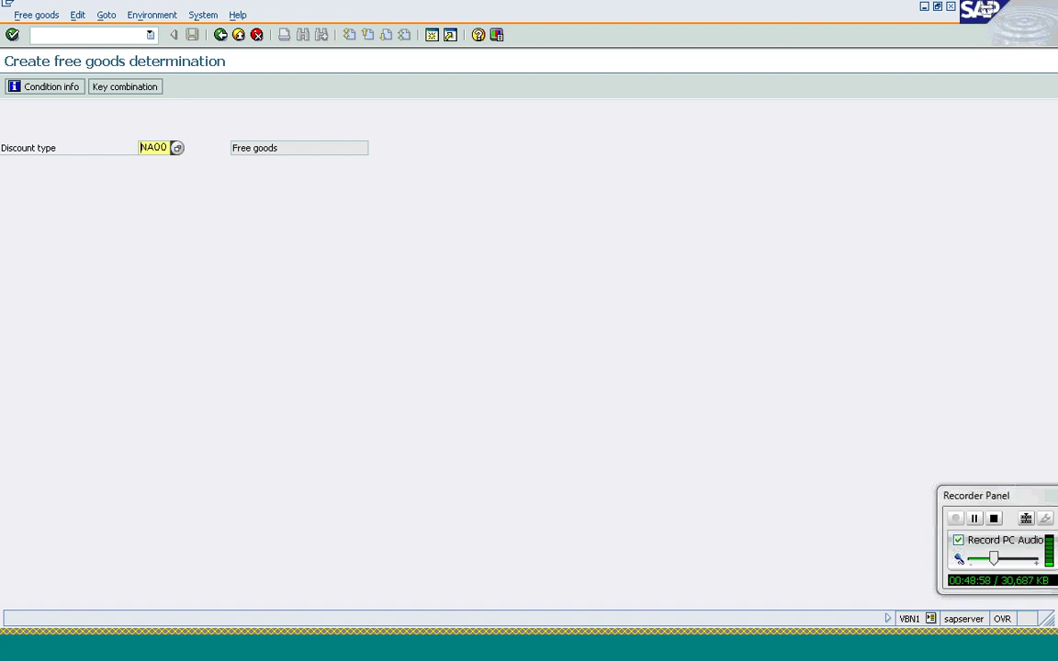
{"action": "left_click", "coordinate": [135, 88]}
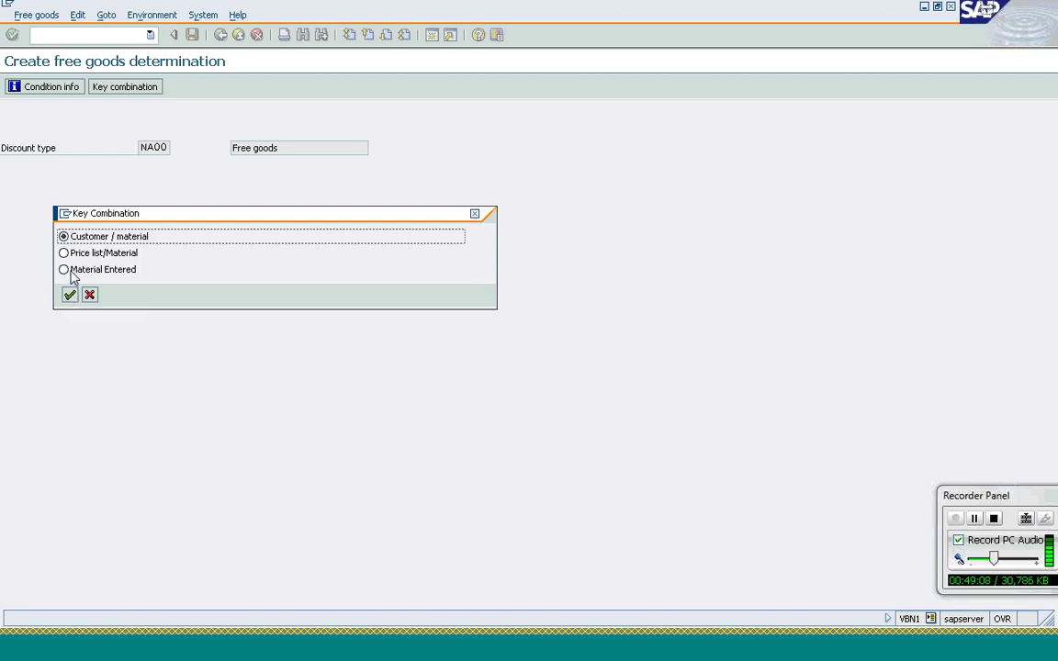
{"action": "left_click", "coordinate": [66, 272]}
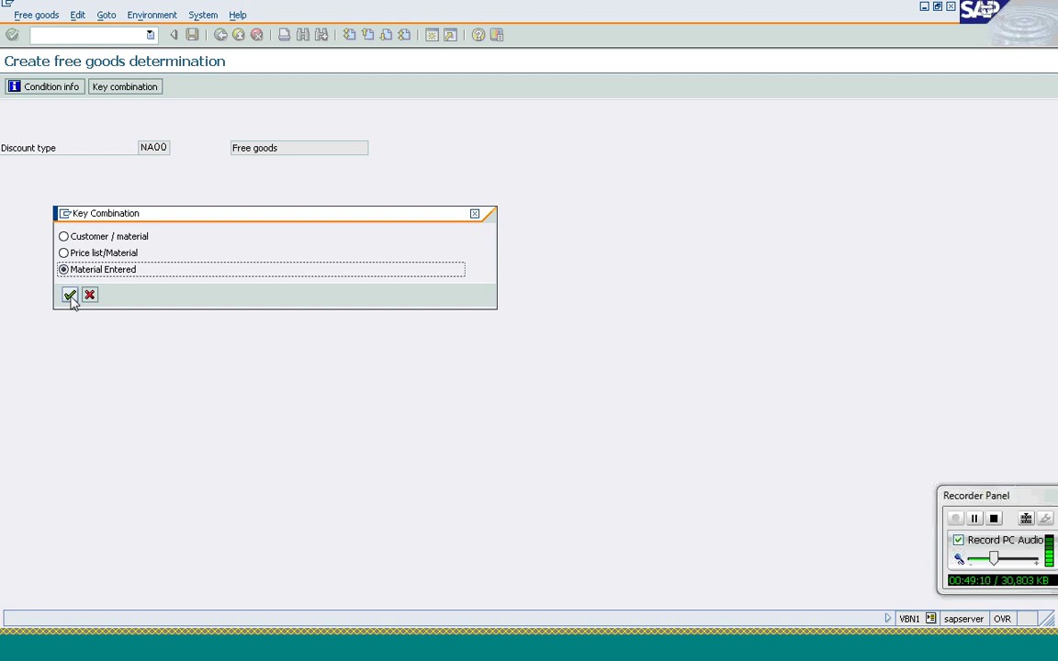
{"action": "left_click", "coordinate": [70, 295]}
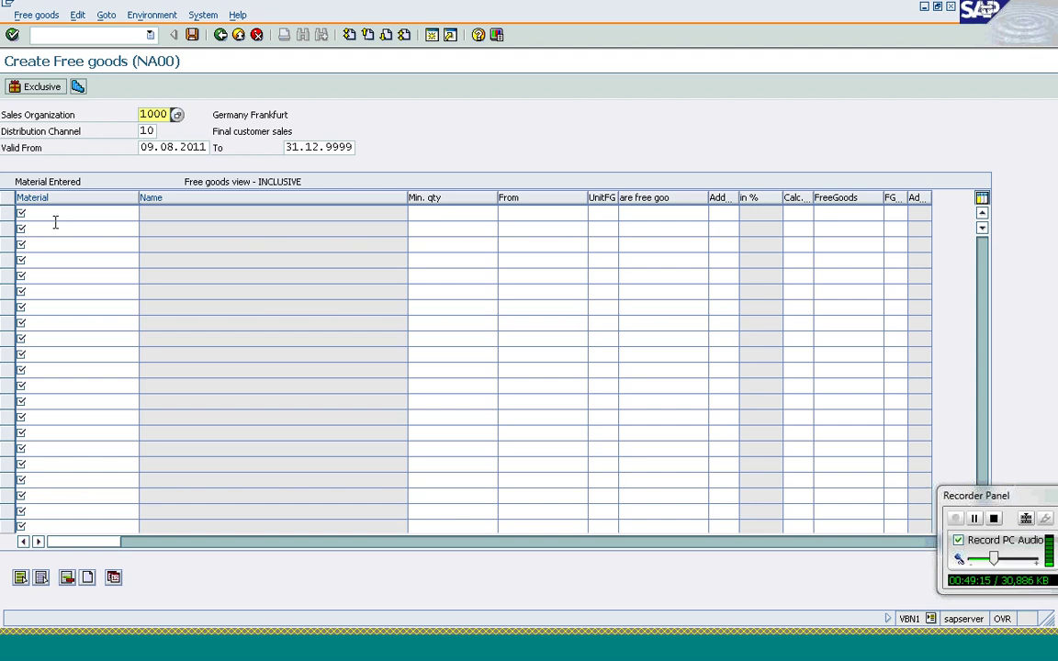
Switch to the exclusive free goods view and enter material T-AT104 with minimum quantity 1 in the first row
{"action": "left_click", "coordinate": [55, 221]}
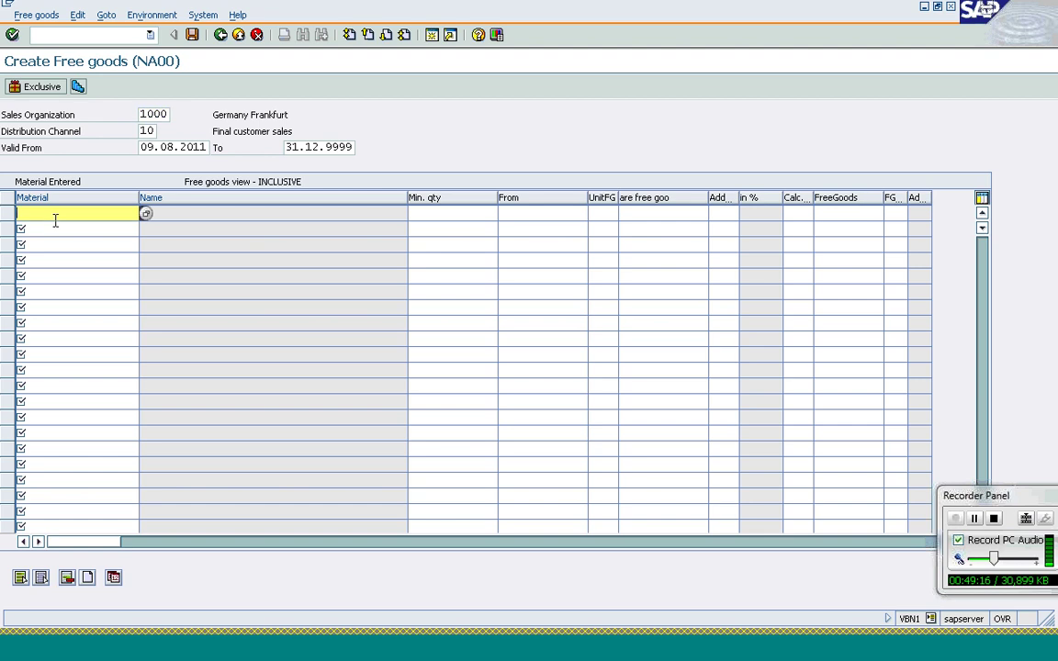
{"action": "left_click", "coordinate": [47, 91]}
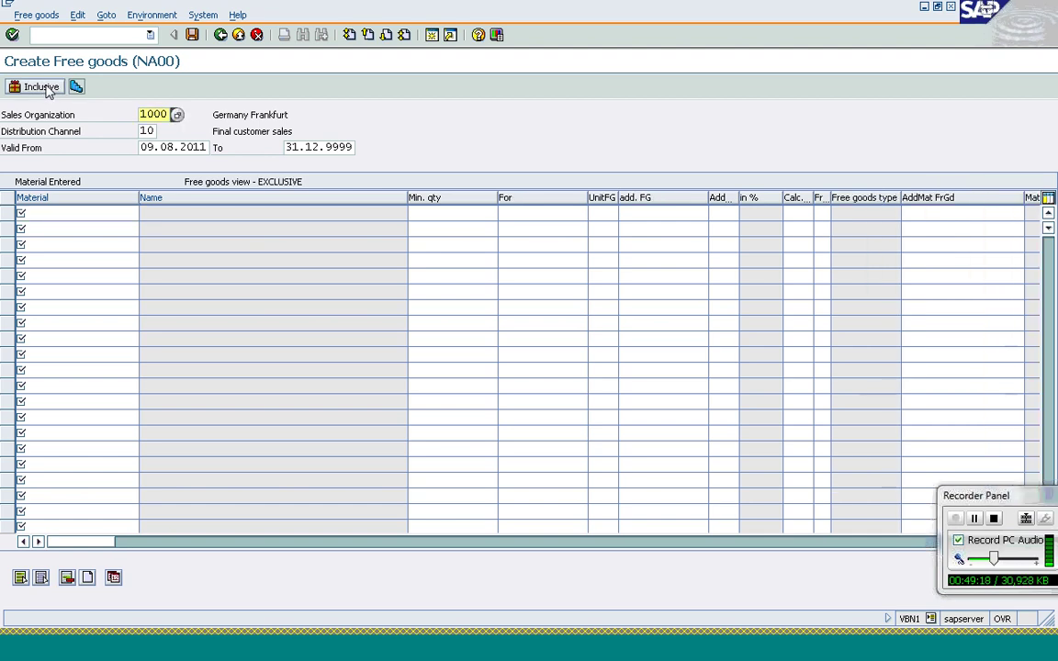
{"action": "left_click", "coordinate": [96, 217]}
{"action": "type", "text": "t"}
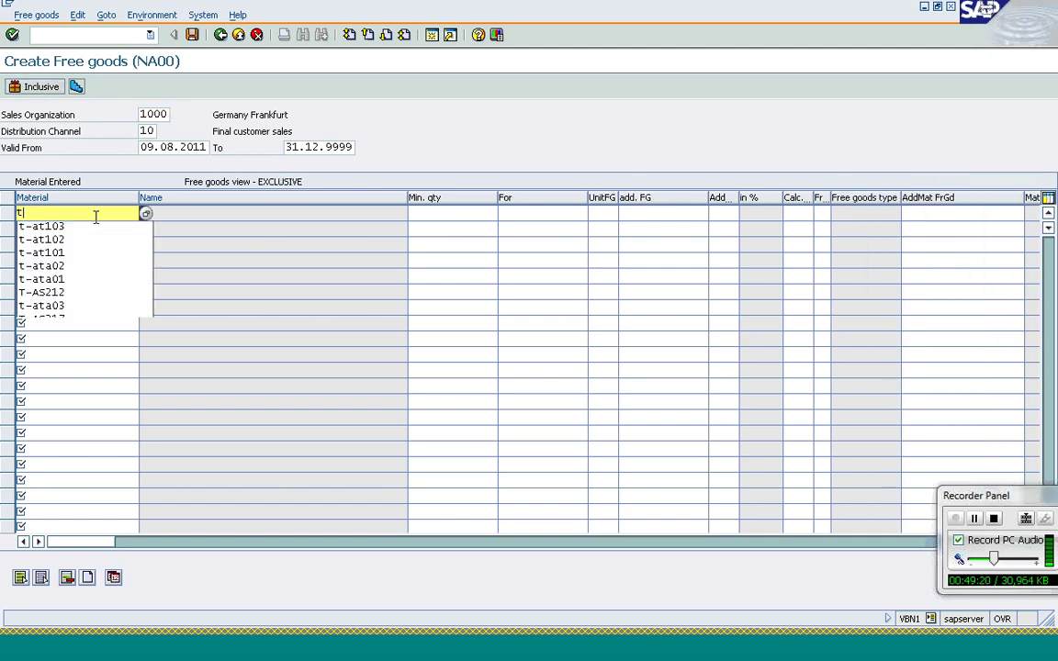
{"action": "type", "text": "-at1"}
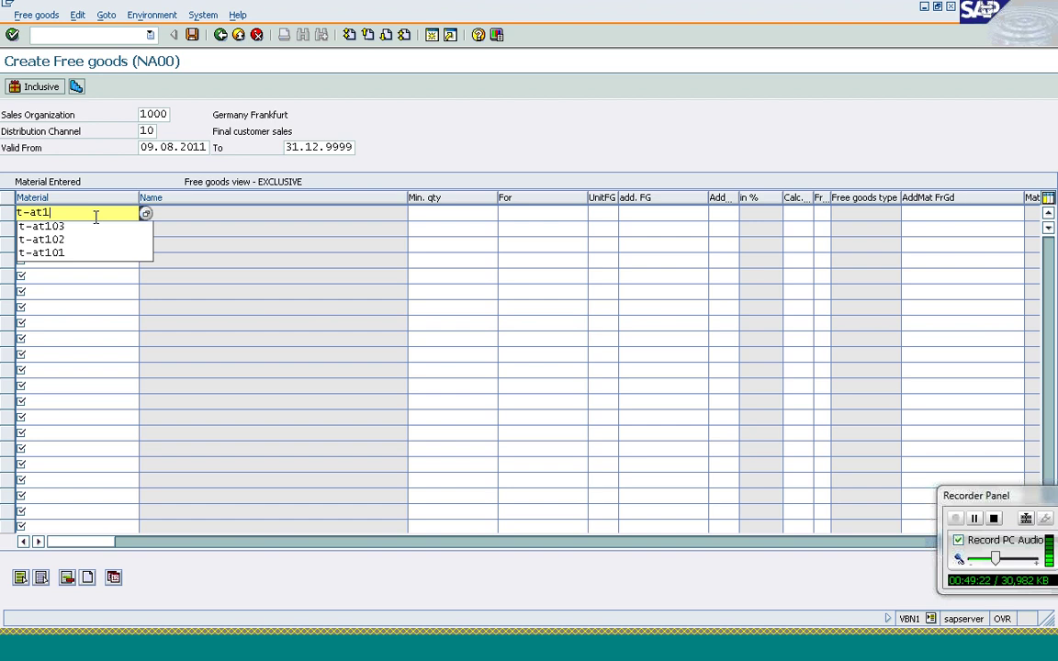
{"action": "type", "text": "04"}
{"action": "key", "text": "Tab"}
{"action": "type", "text": "1"}
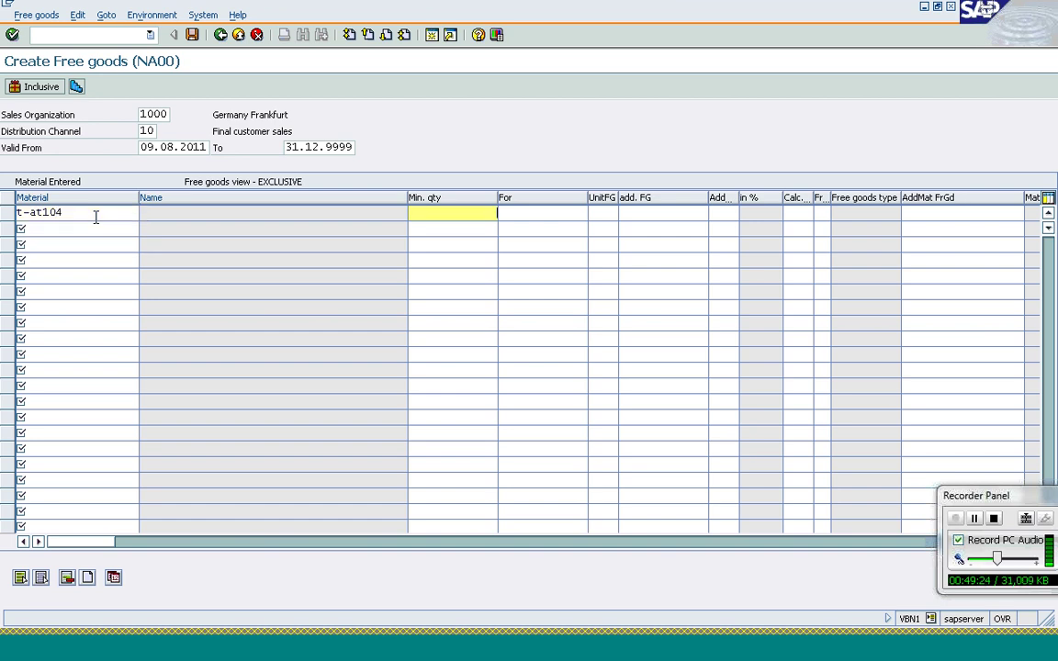
{"action": "key", "text": "Tab"}
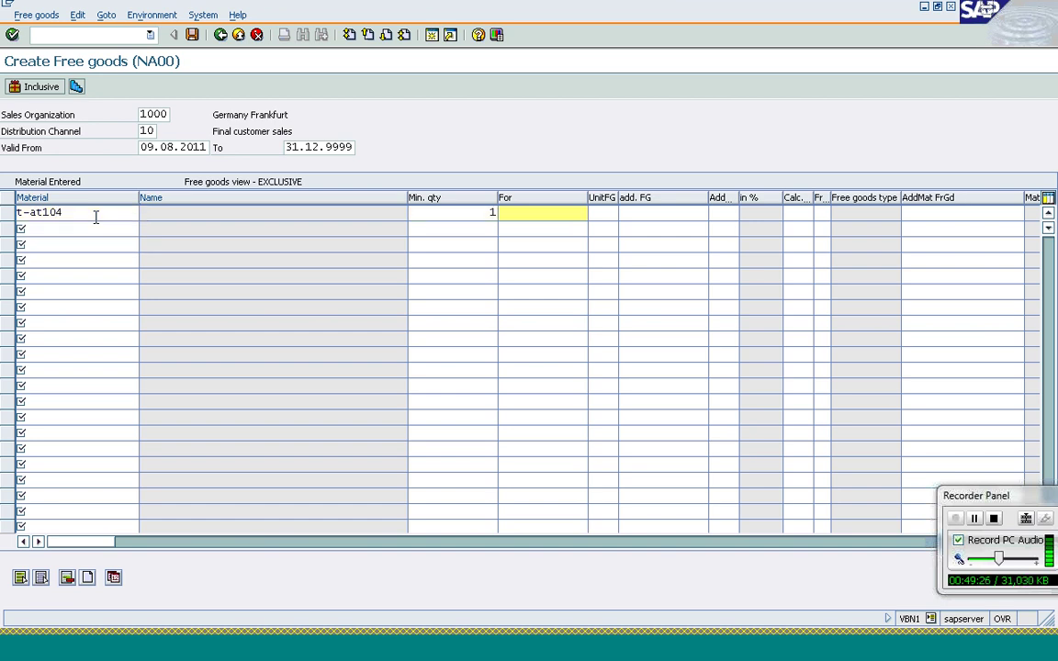
Grant 2 PC of additional free goods for every 10 PC in the T-AT104 row
{"action": "type", "text": "10"}
{"action": "key", "text": "Tab"}
{"action": "type", "text": "pc"}
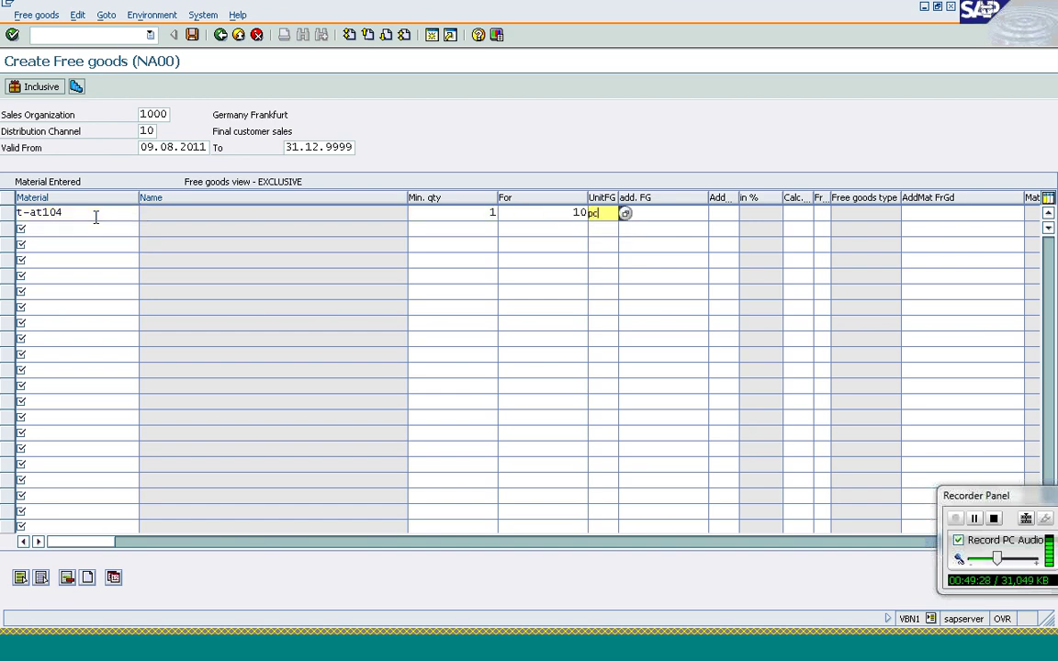
{"action": "key", "text": "Tab"}
{"action": "type", "text": "2"}
{"action": "key", "text": "Tab"}
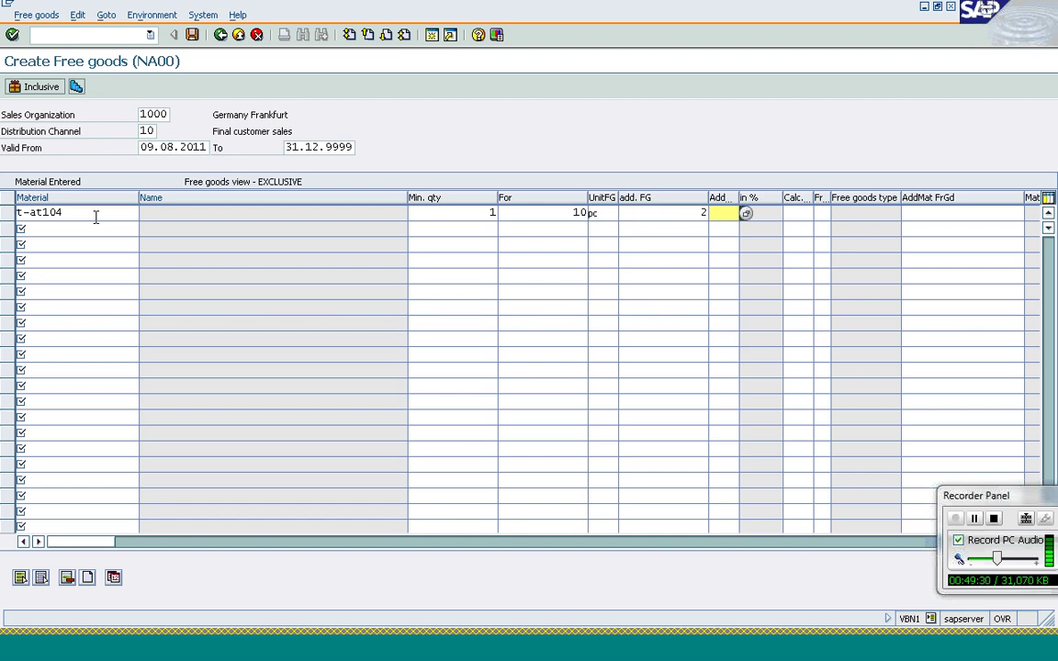
{"action": "type", "text": "pc"}
{"action": "key", "text": "Tab"}
{"action": "key", "text": "Tab"}
{"action": "key", "text": "Tab"}
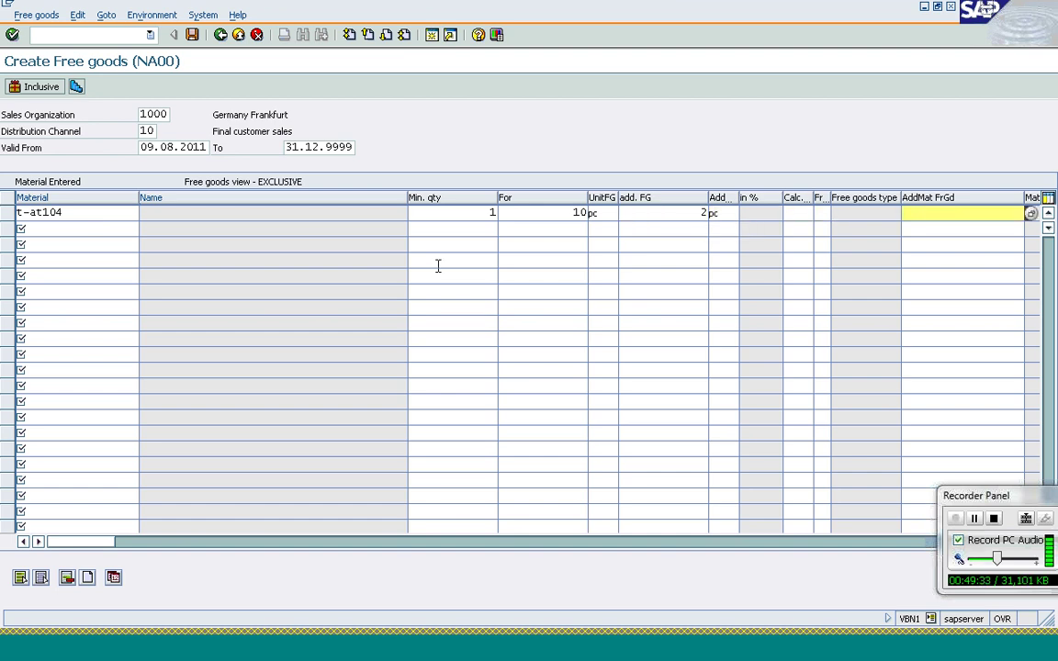
Enter T-AT104 as the additional free goods material and save the condition record
{"action": "type", "text": "t-a"}
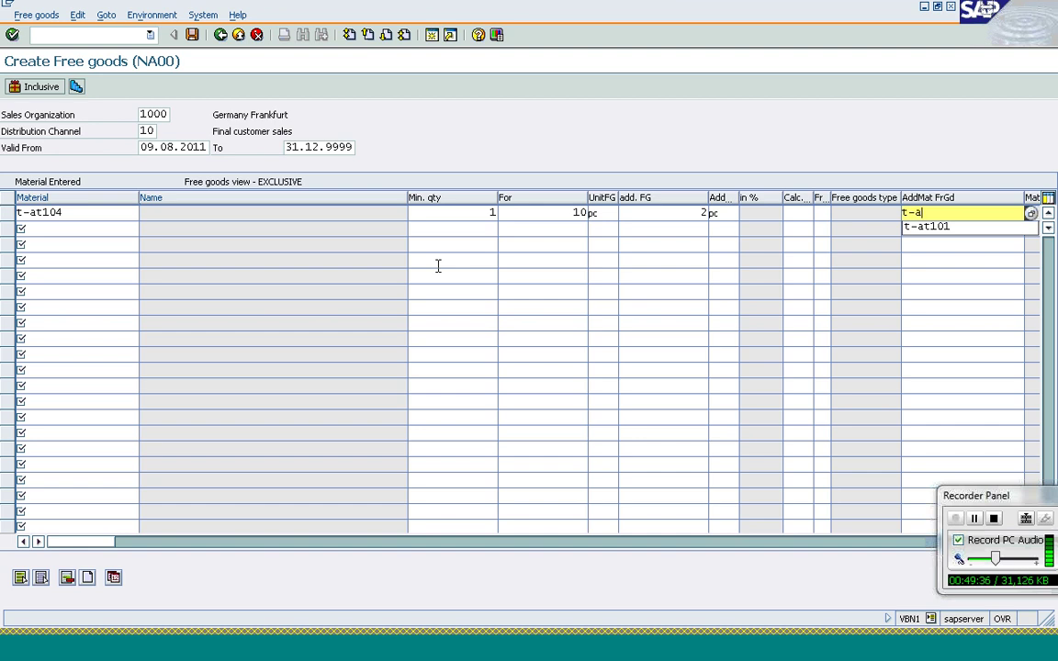
{"action": "type", "text": "t104"}
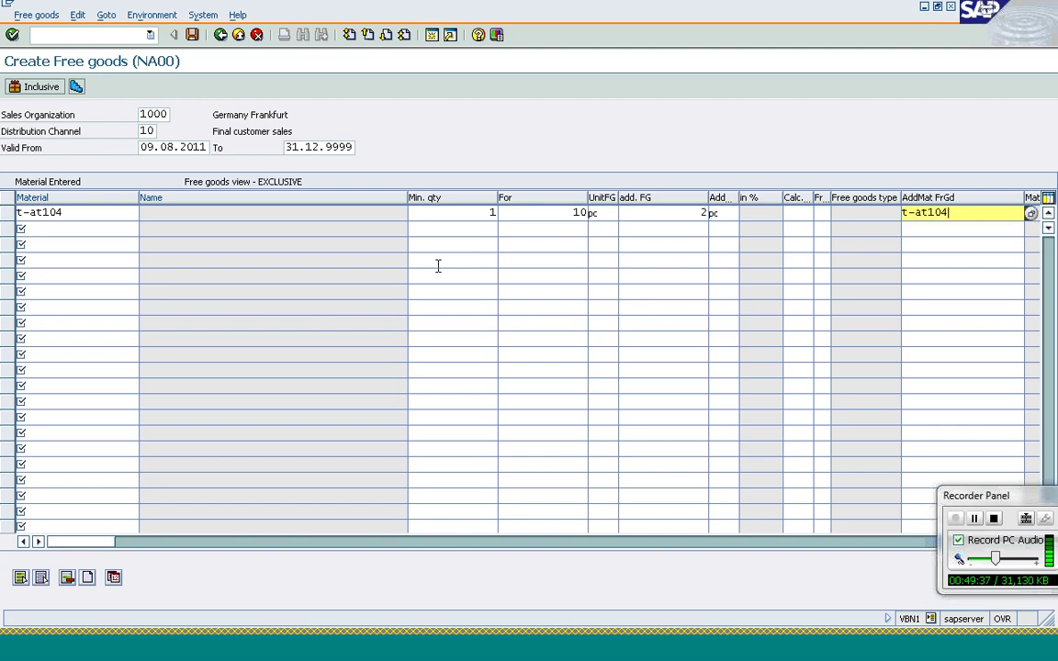
{"action": "key", "text": "Return"}
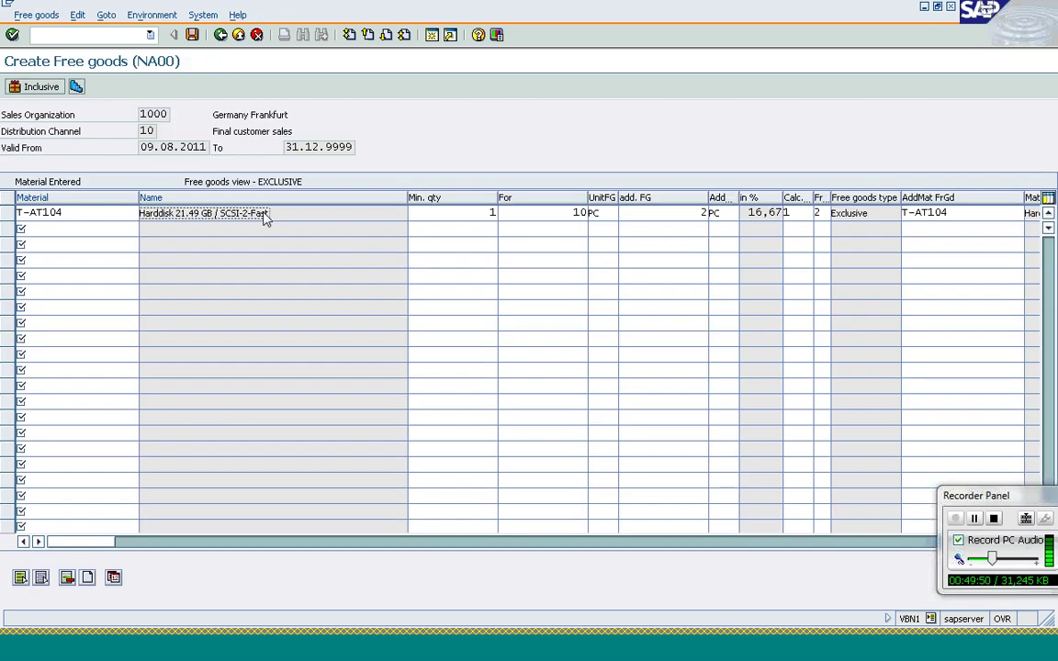
{"action": "left_click", "coordinate": [189, 39]}
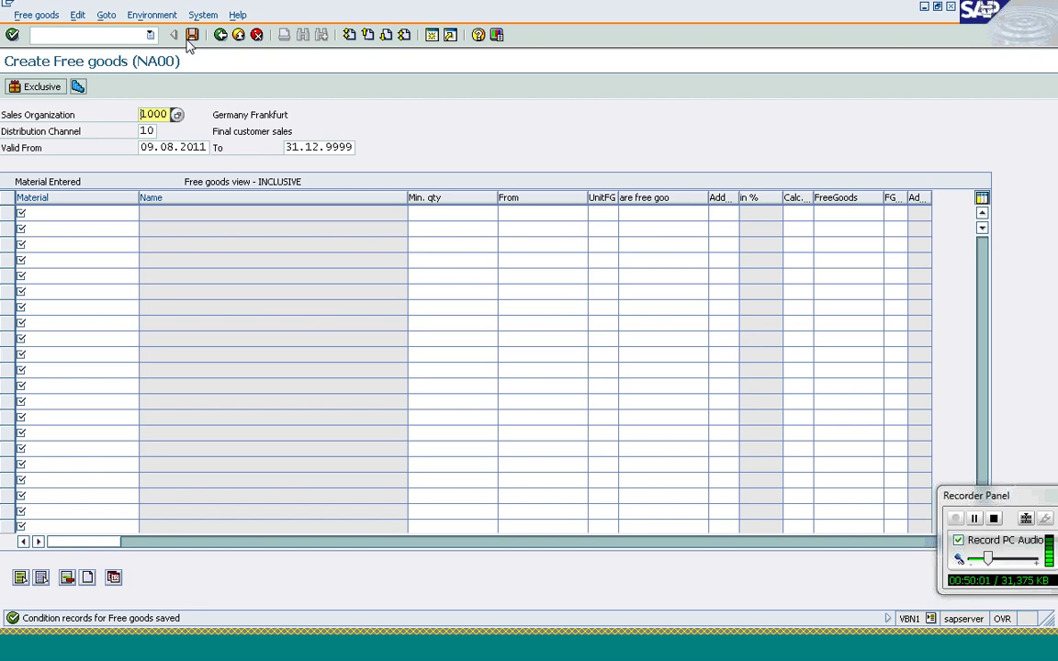
Start a standard order with transaction VA01 and enter the customer number as sold-to party
{"action": "left_click", "coordinate": [117, 40]}
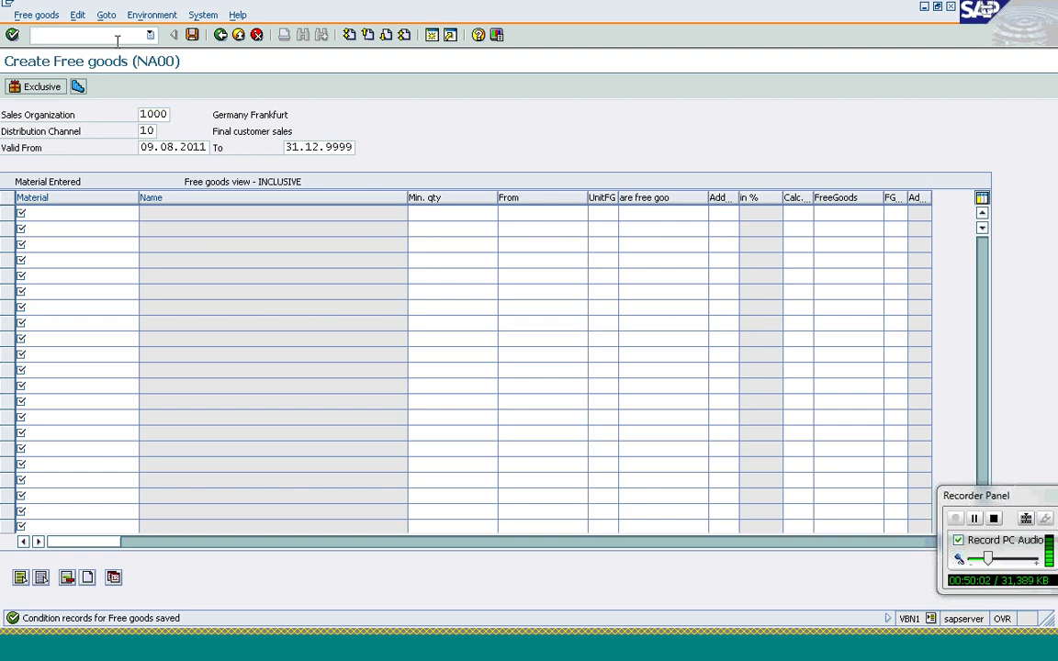
{"action": "type", "text": "/nvbn2"}
{"action": "key", "text": "Return"}
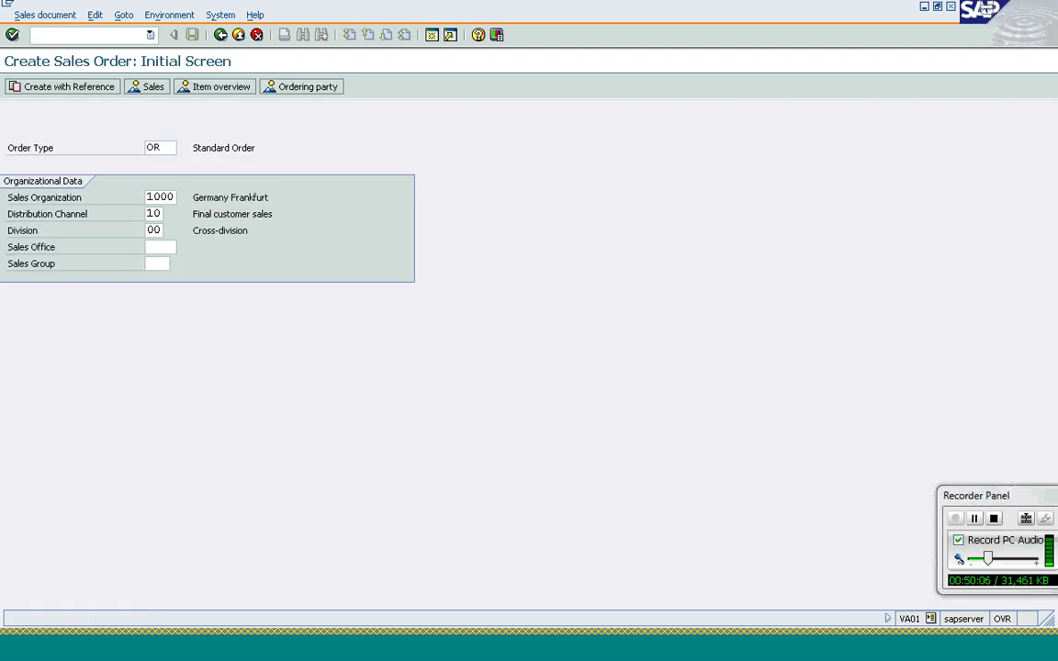
{"action": "key", "text": "Return"}
{"action": "type", "text": "t"}
{"action": "key", "text": "Down"}
{"action": "key", "text": "Return"}
{"action": "key", "text": "Tab"}
{"action": "key", "text": "Tab"}
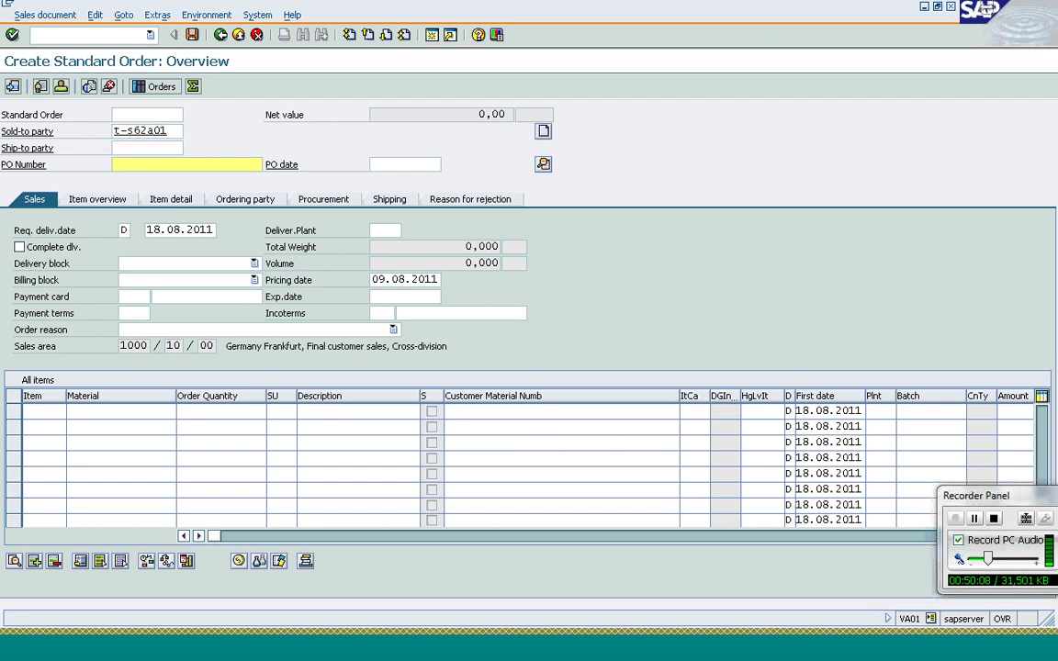
Enter "Free Goods (Incl & Excl)" as the PO number and confirm the order header
{"action": "type", "text": "free"}
{"action": "key", "text": "Down"}
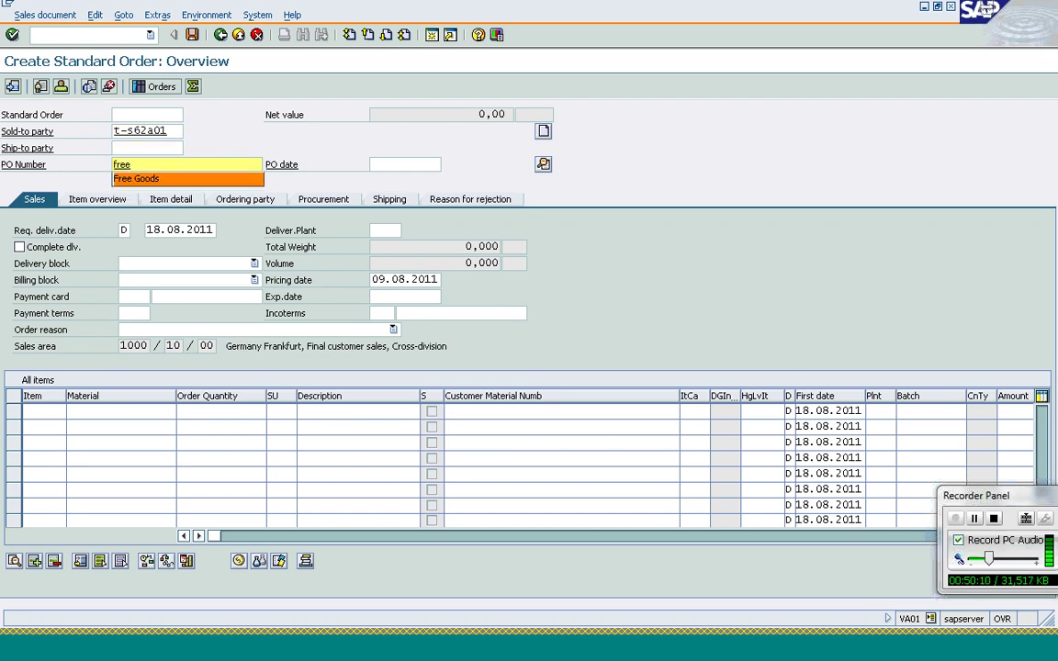
{"action": "key", "text": "Return"}
{"action": "type", "text": "n"}
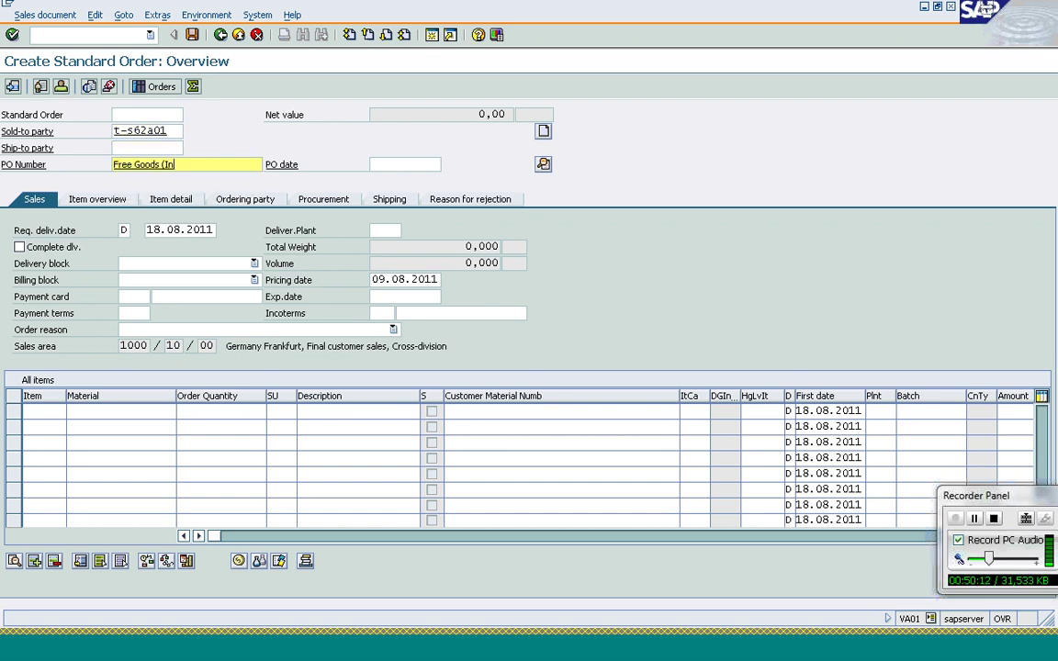
{"action": "type", "text": "cl & Excl)"}
{"action": "key", "text": "Return"}
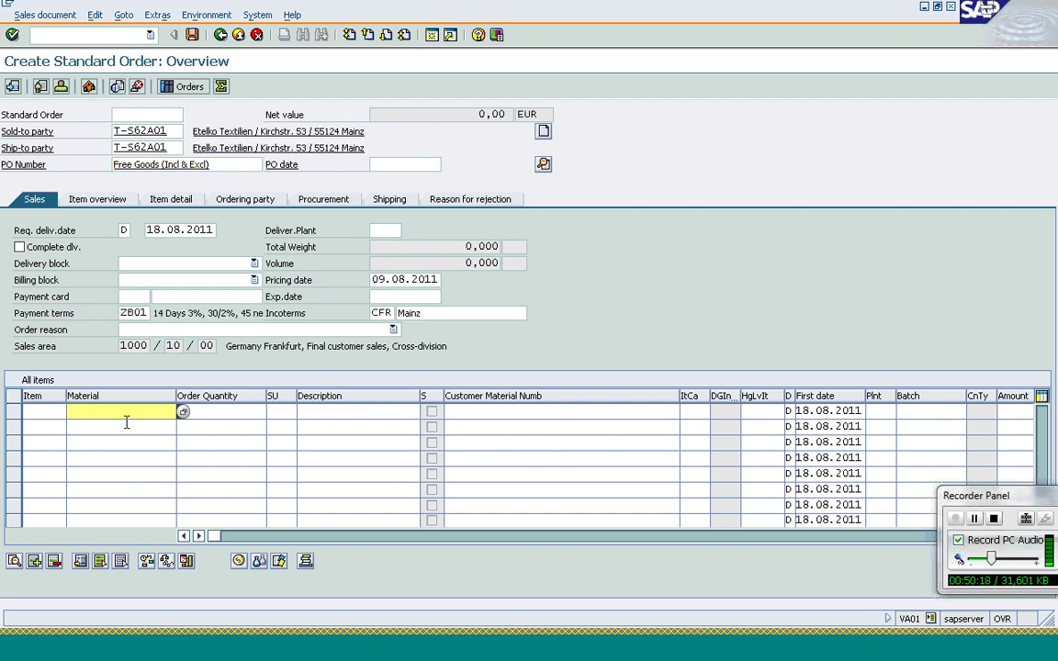
Order a quantity of 10 of material T-AT104 in the first item line and check the generated free goods item
{"action": "type", "text": "t-at10"}
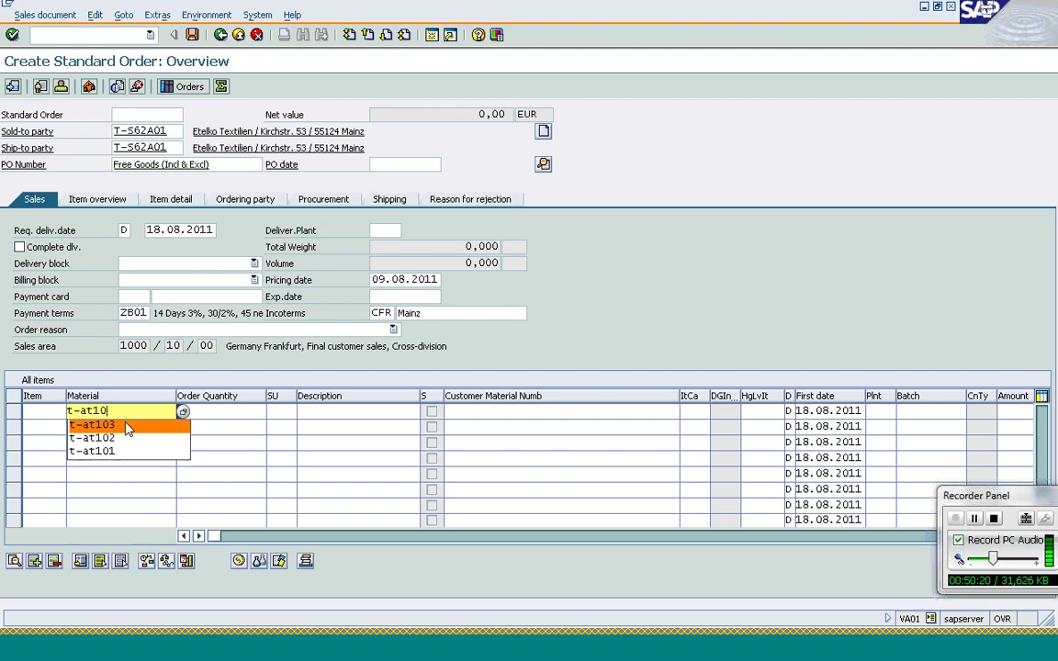
{"action": "type", "text": "4"}
{"action": "key", "text": "Tab"}
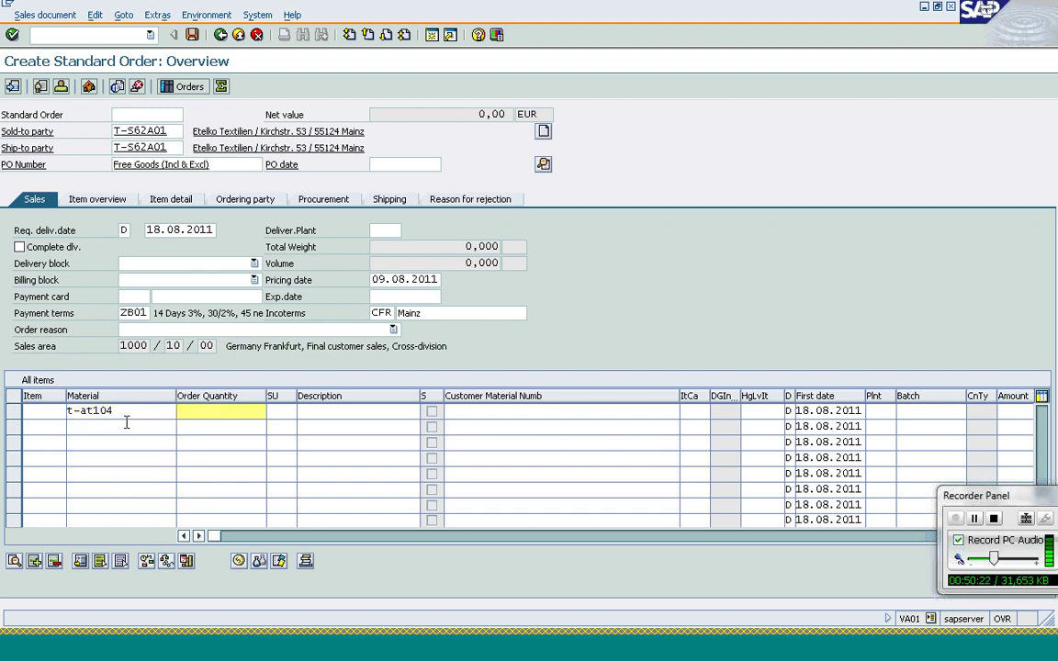
{"action": "type", "text": "10"}
{"action": "key", "text": "Return"}
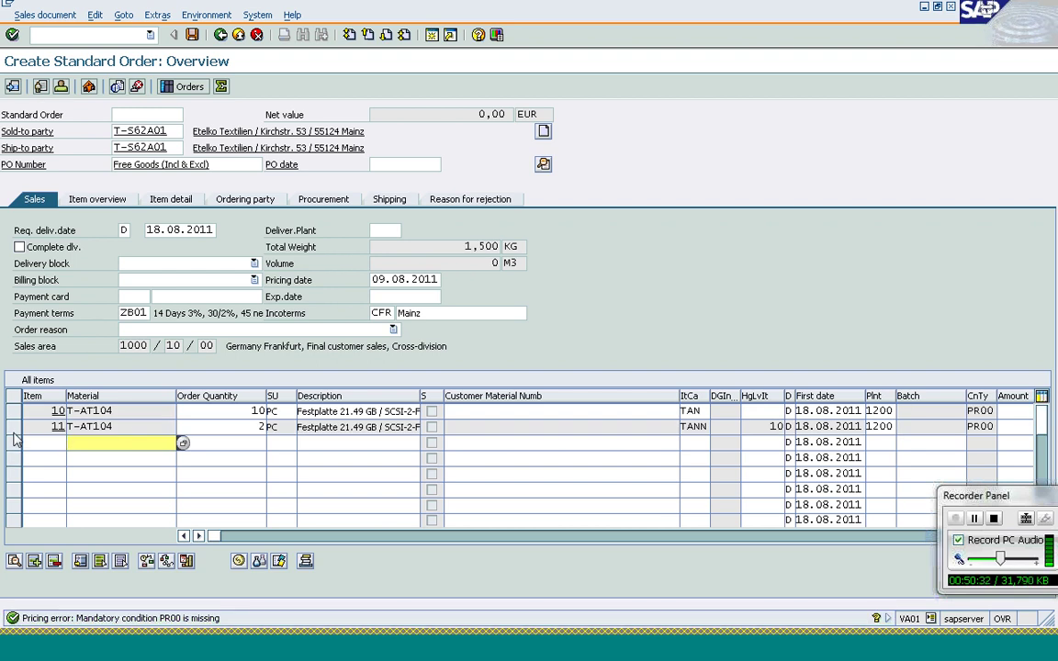
{"action": "left_click", "coordinate": [14, 429]}
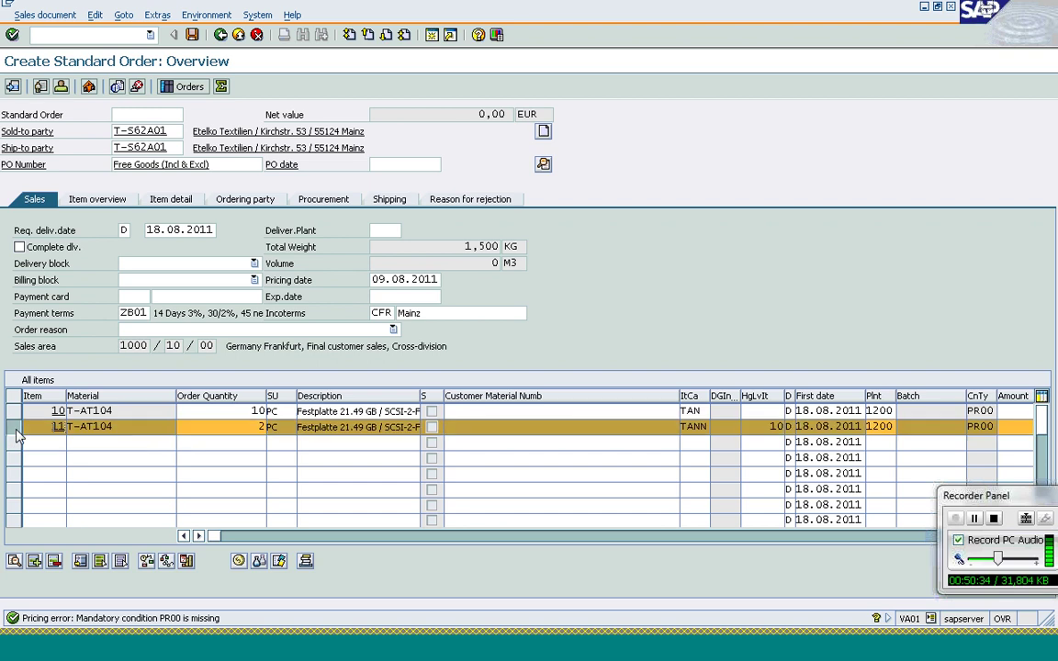
Order a quantity of 10 of material T-AT101 in the next empty item line
{"action": "left_click", "coordinate": [111, 444]}
{"action": "type", "text": "t"}
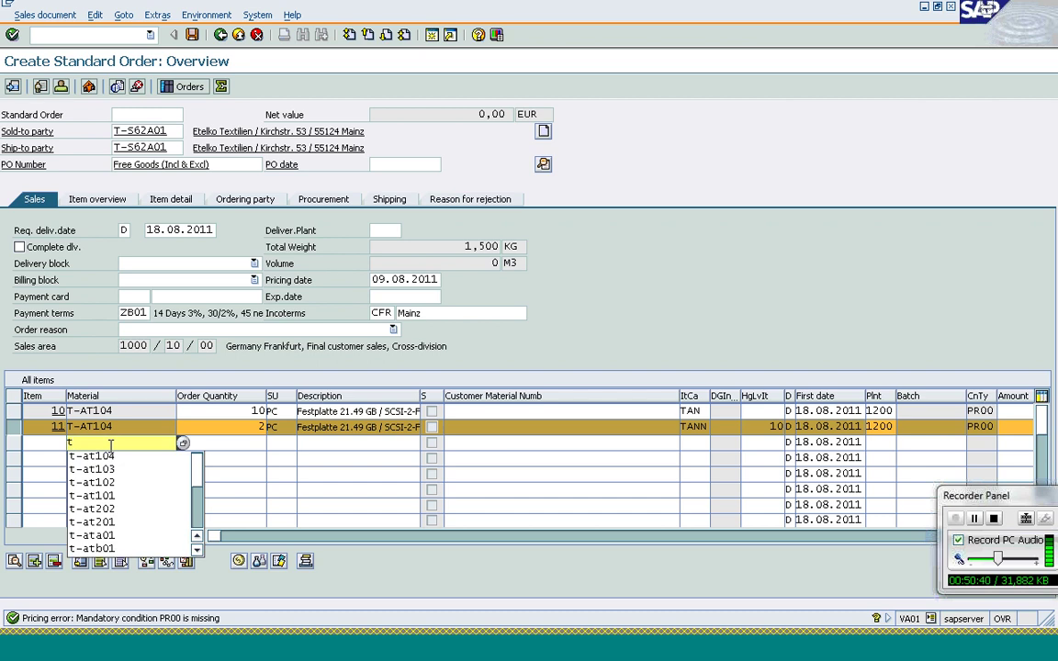
{"action": "type", "text": "-at101"}
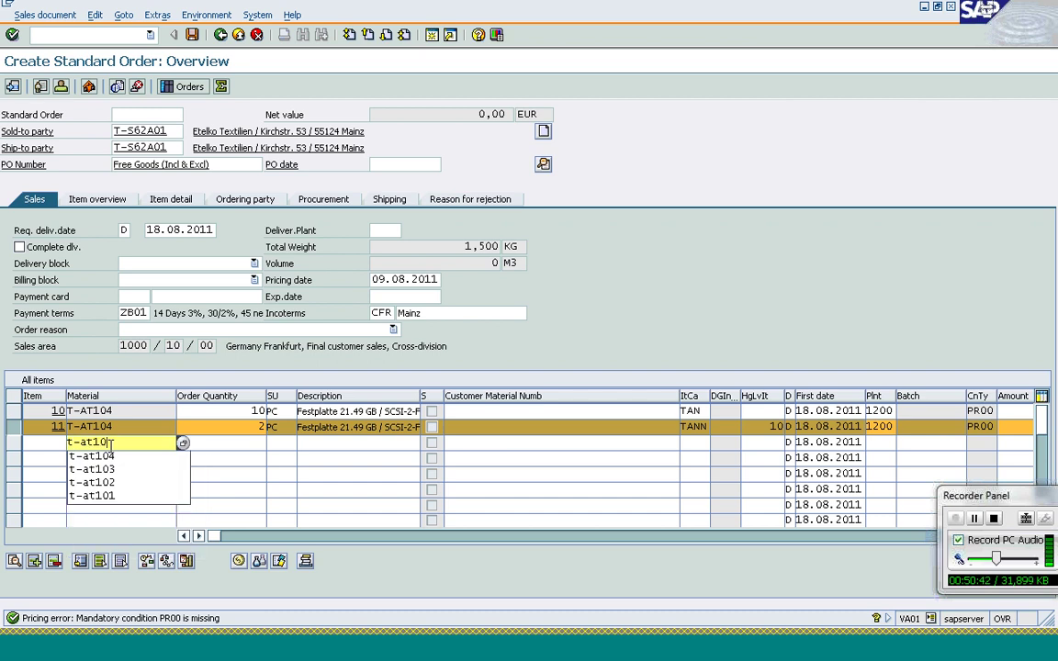
{"action": "key", "text": "Tab"}
{"action": "type", "text": "10"}
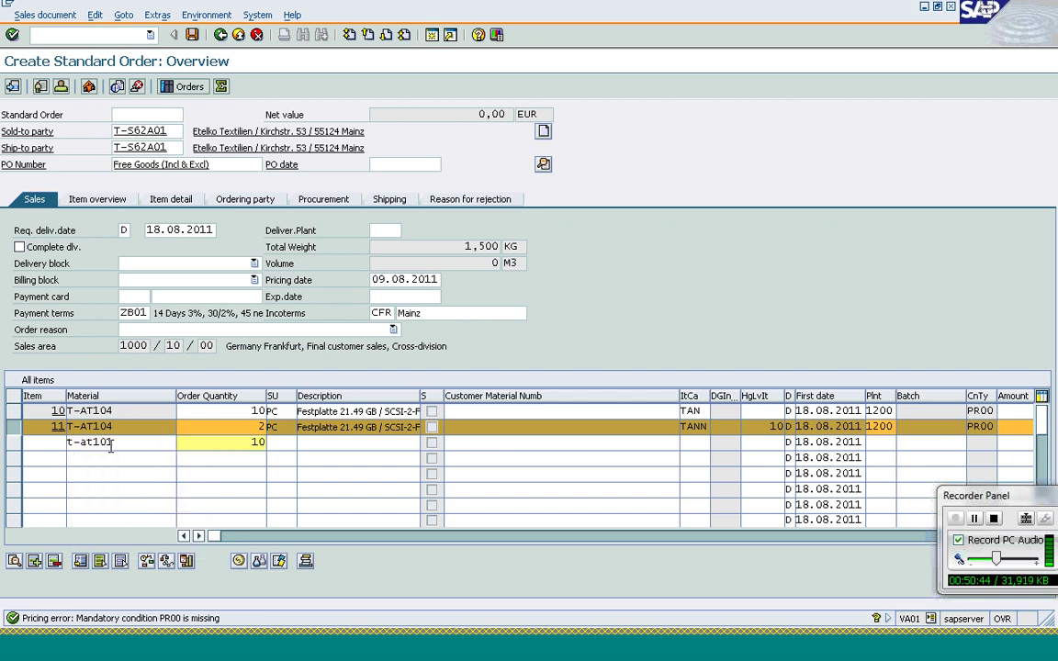
{"action": "key", "text": "Return"}
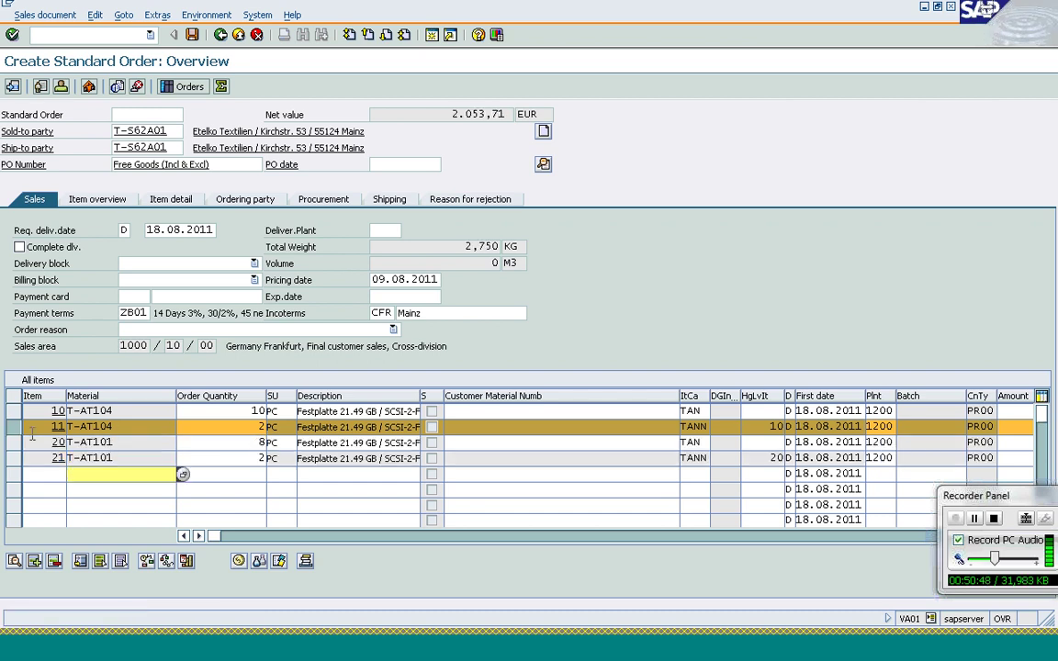
Compare the order quantities of the exclusive T-AT104 items with those of the inclusive T-AT101 items
{"action": "left_click", "coordinate": [15, 396]}
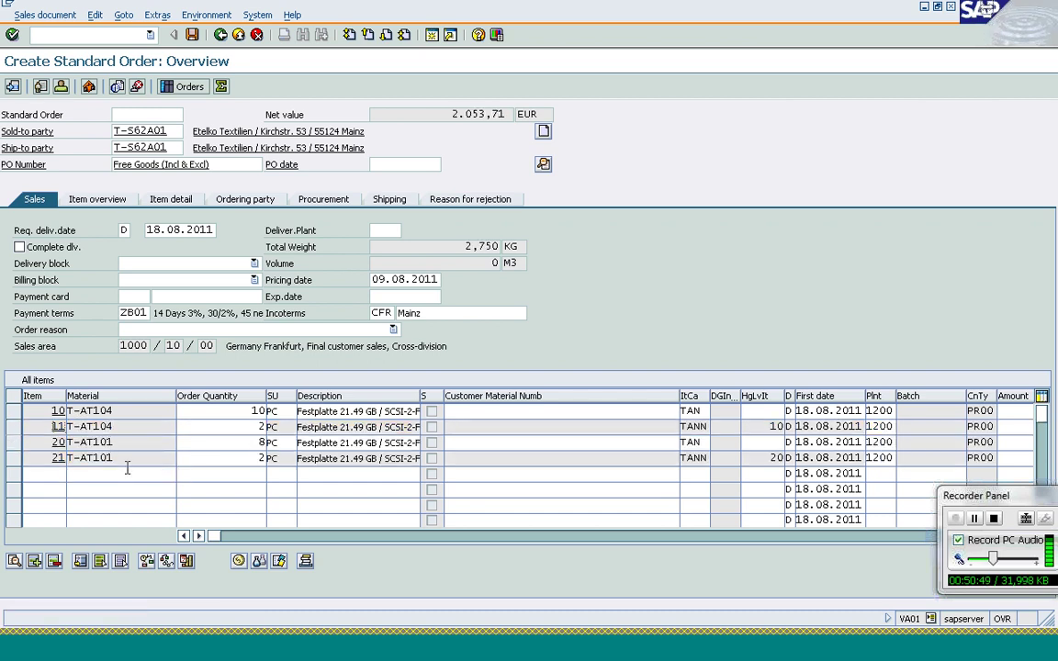
{"action": "left_click", "coordinate": [246, 445]}
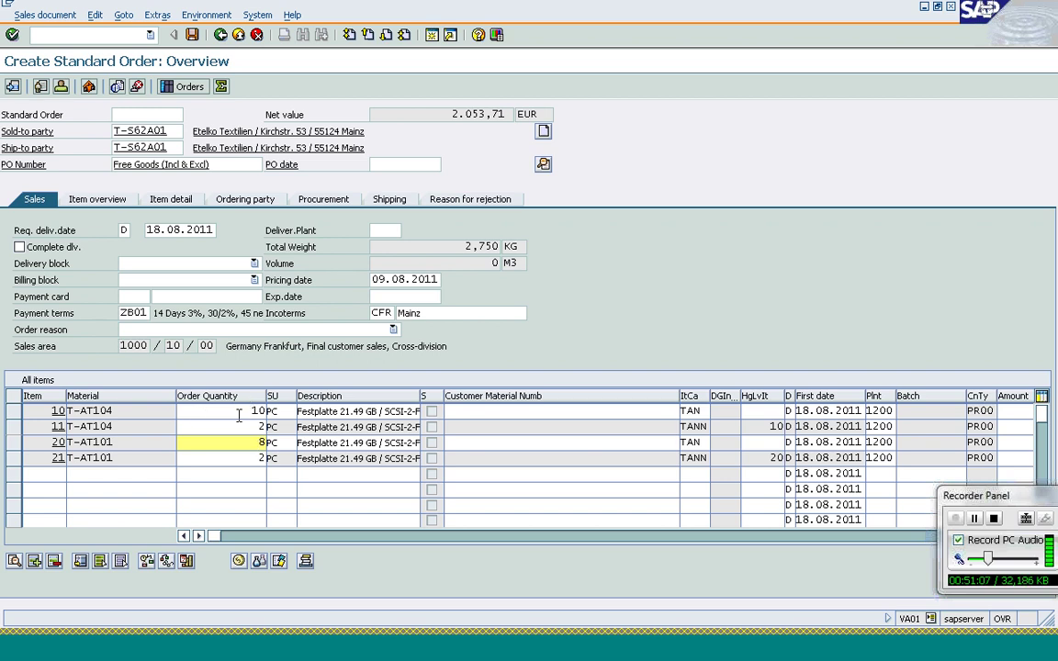
{"action": "left_click", "coordinate": [239, 413]}
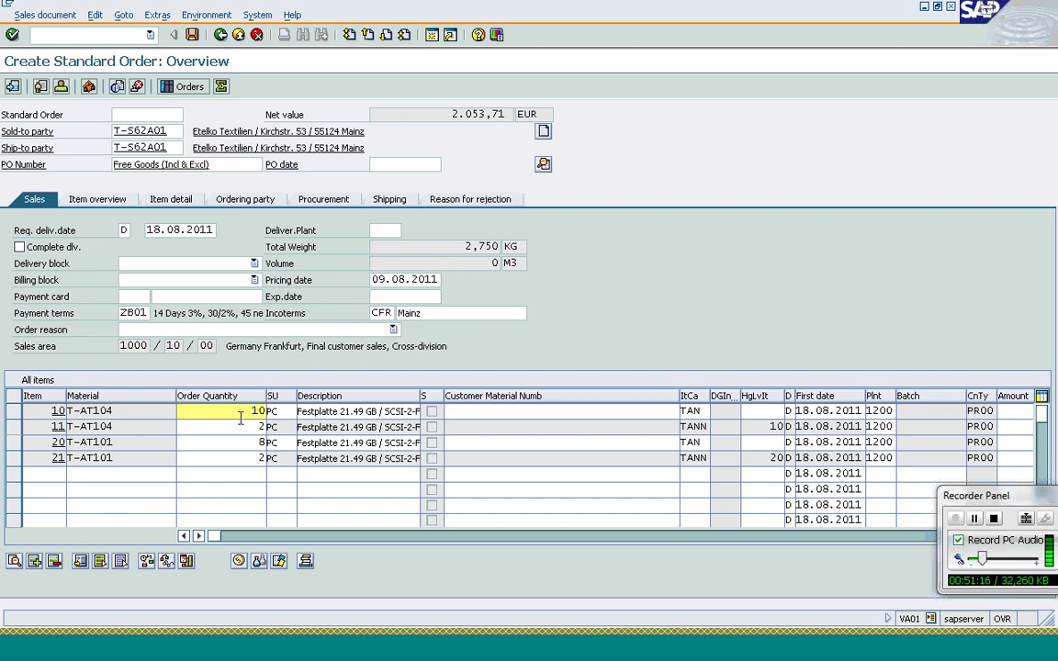
{"action": "left_click", "coordinate": [16, 442]}
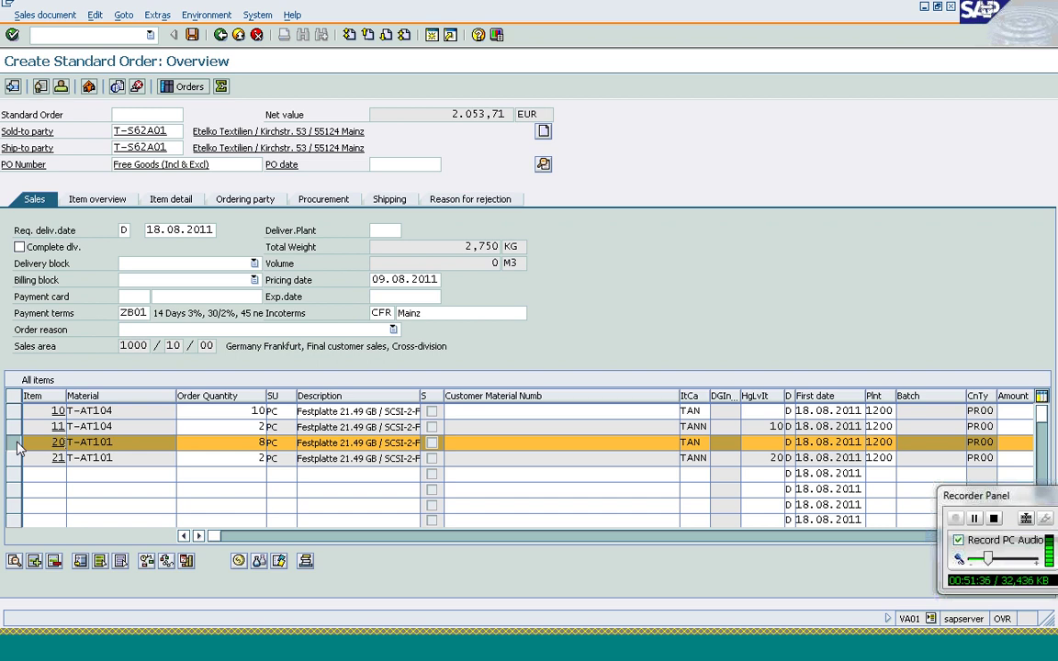
{"action": "left_click", "coordinate": [16, 443]}
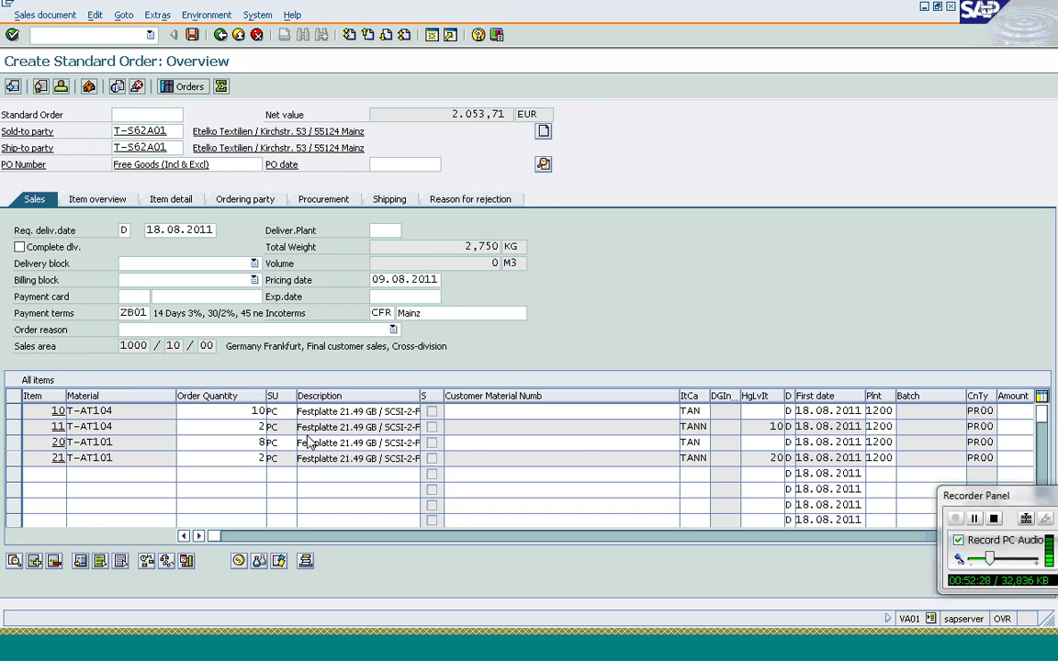
{"action": "left_click", "coordinate": [279, 430]}
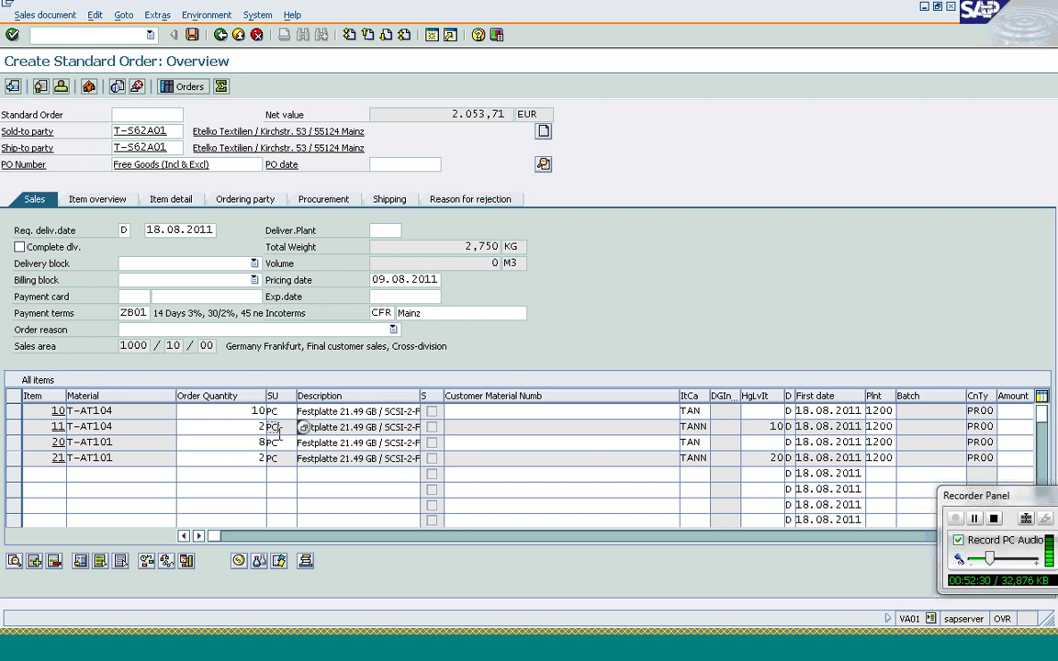